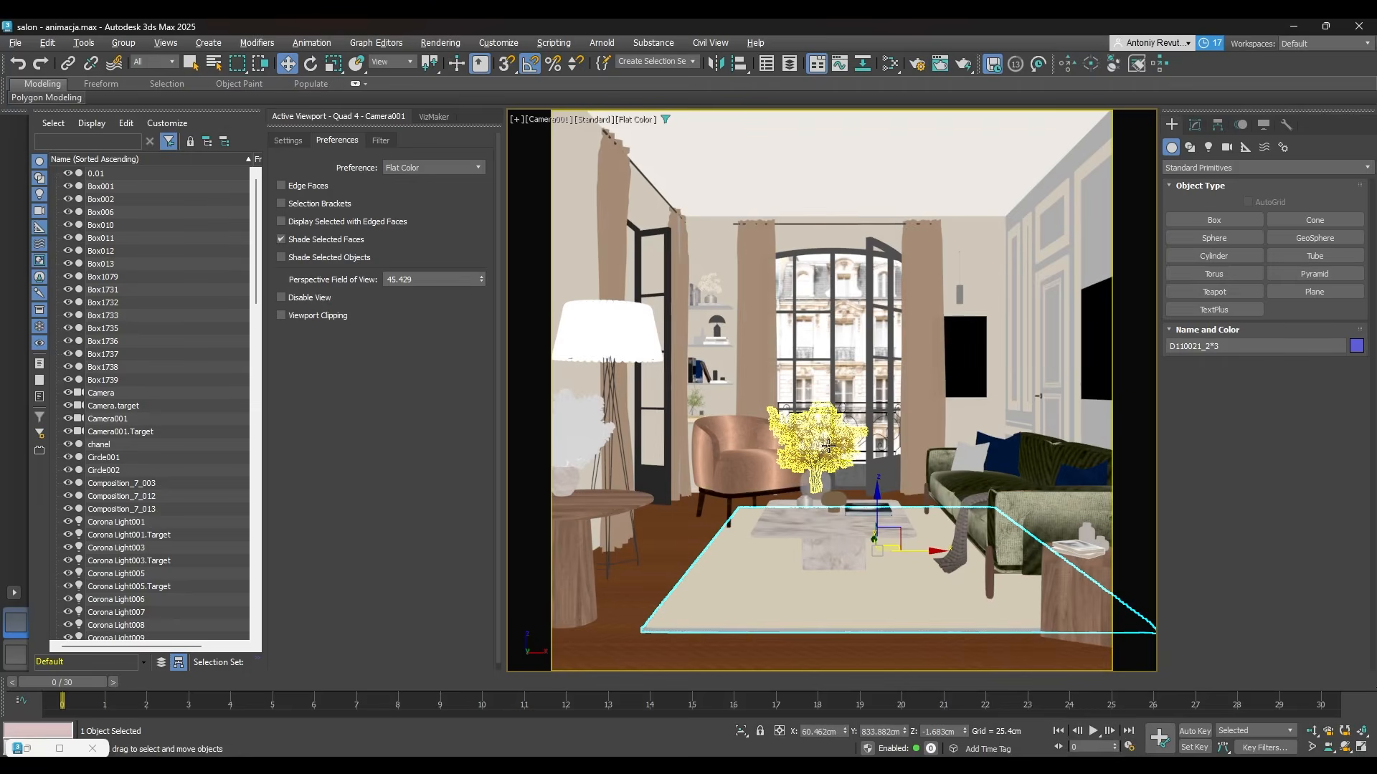
Switch the viewport to the perspective view and look around the living room model up close.
key(p)
scroll(748, 329, up, 4)
mouse_move(876, 527)
mouse_down()
mouse_move(837, 445)
mouse_move(853, 438)
mouse_up()
scroll(854, 439, up, 3)
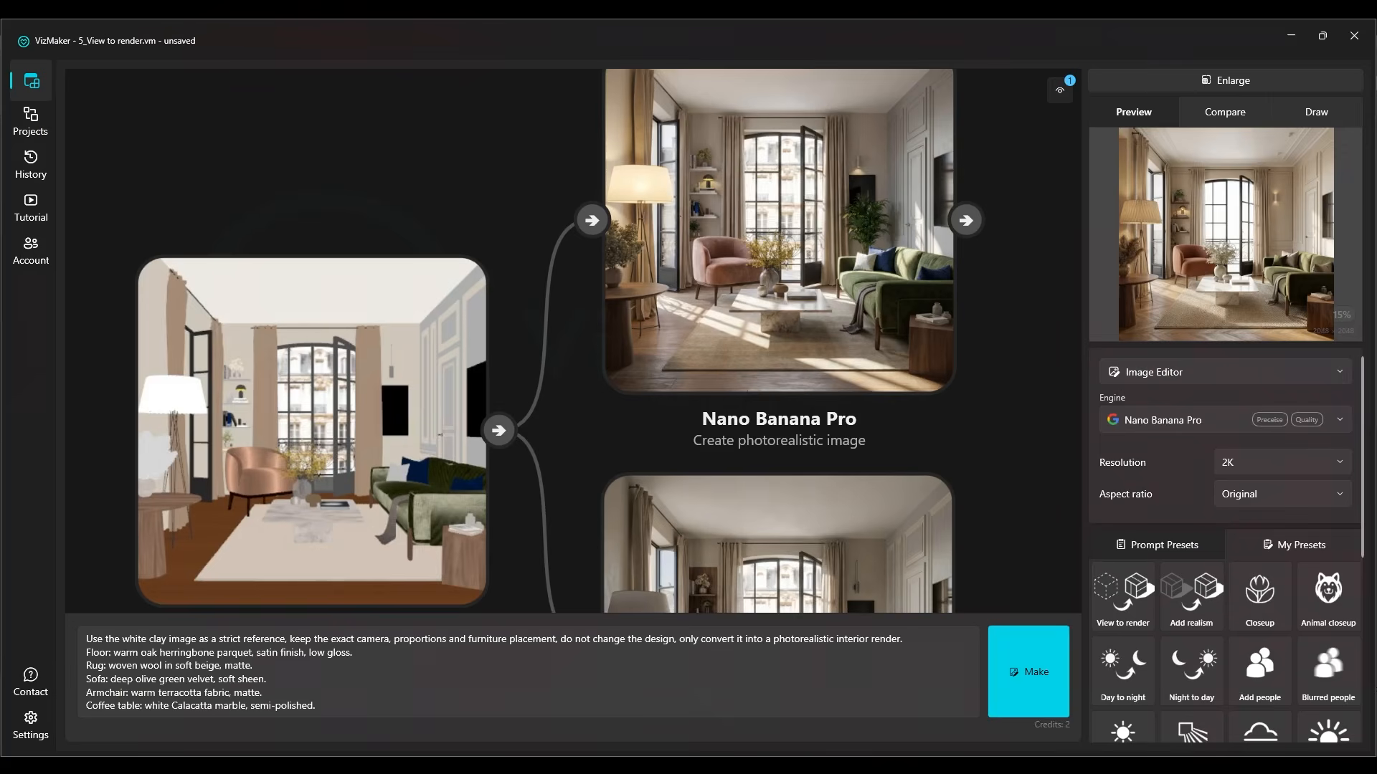
In VizMaker, enlarge the upper "Create photorealistic image" render of the flat-color source and inspect its details.
click(862, 210)
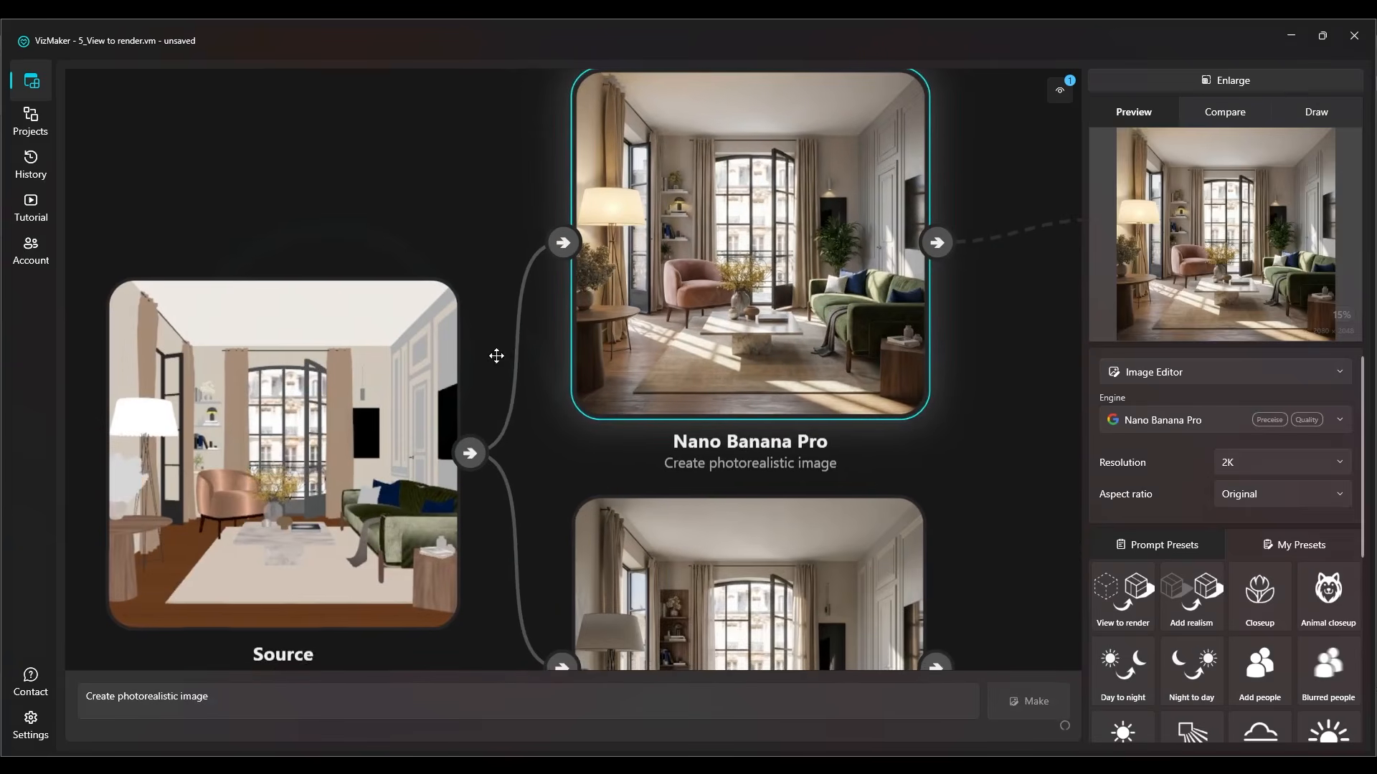
scroll(701, 195, up, 3)
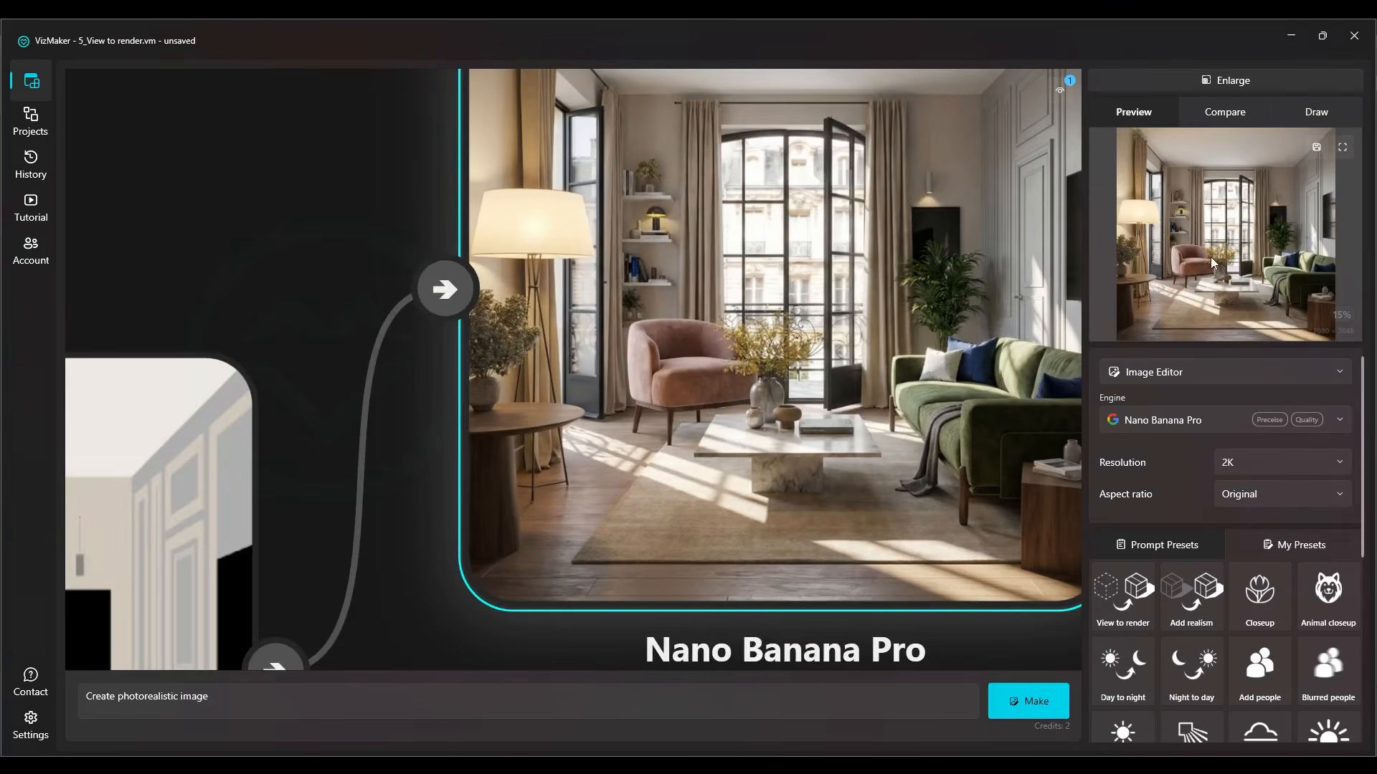
click(1281, 80)
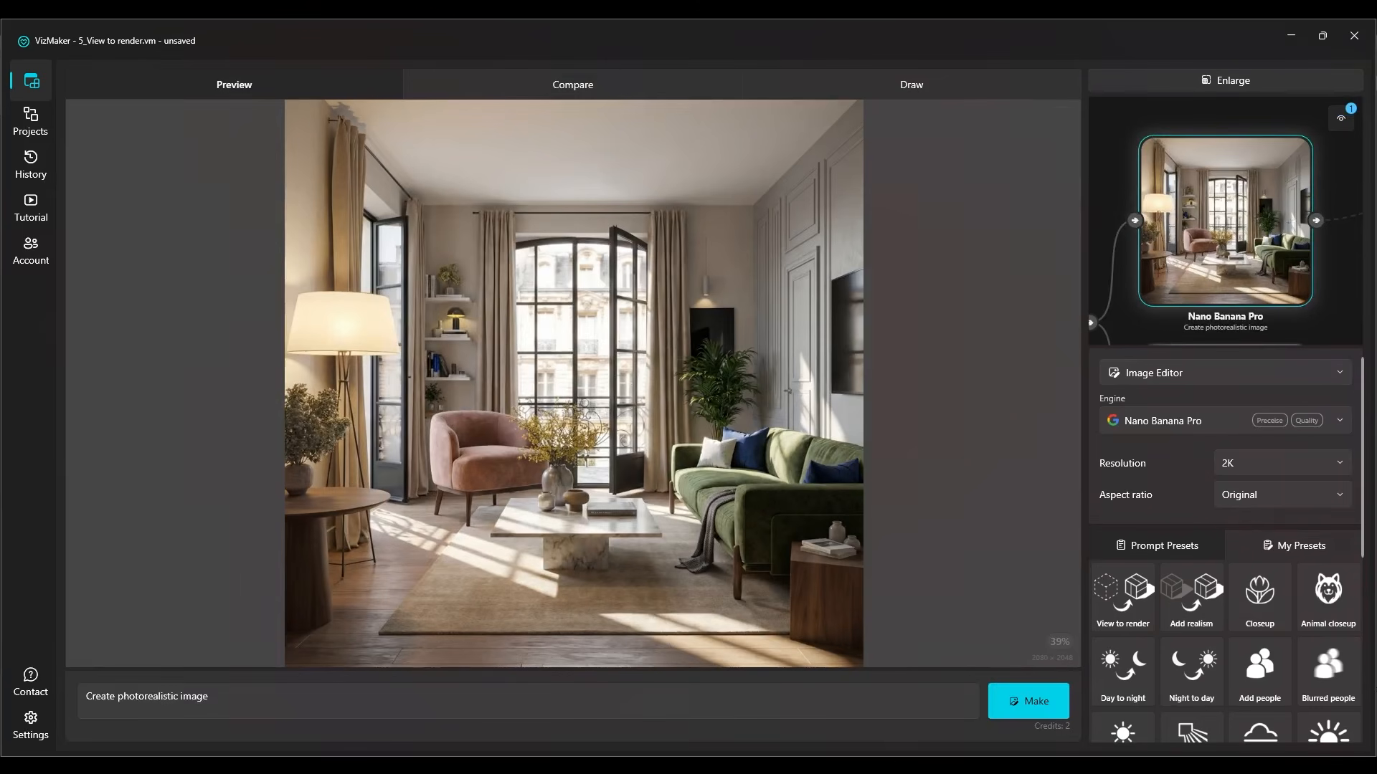
scroll(569, 541, up, 3)
drag(569, 542, 686, 439)
drag(823, 352, 880, 513)
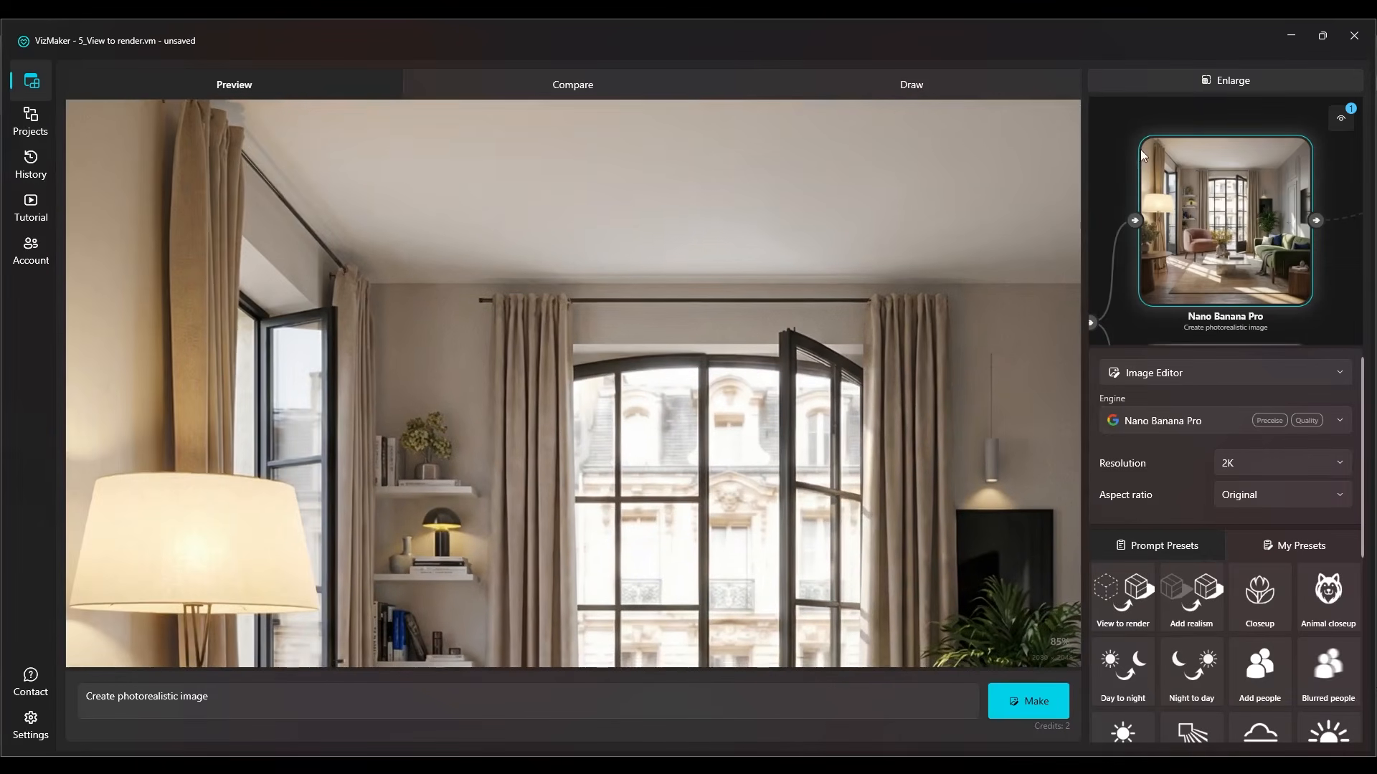
click(1194, 83)
Assign the flat-color source as Compare A and its upper photorealistic render as Compare B.
scroll(492, 357, up, 5)
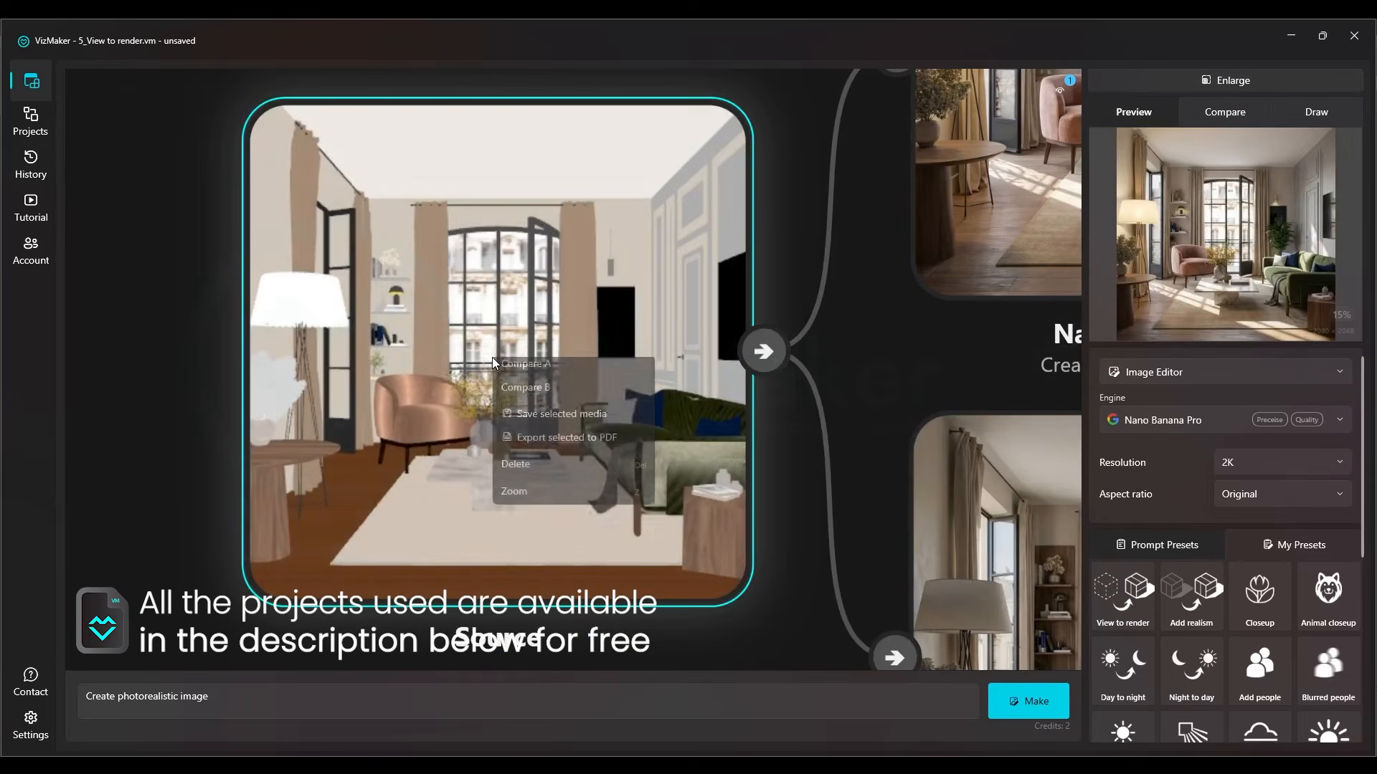
right_click(492, 357)
click(508, 375)
right_click(717, 268)
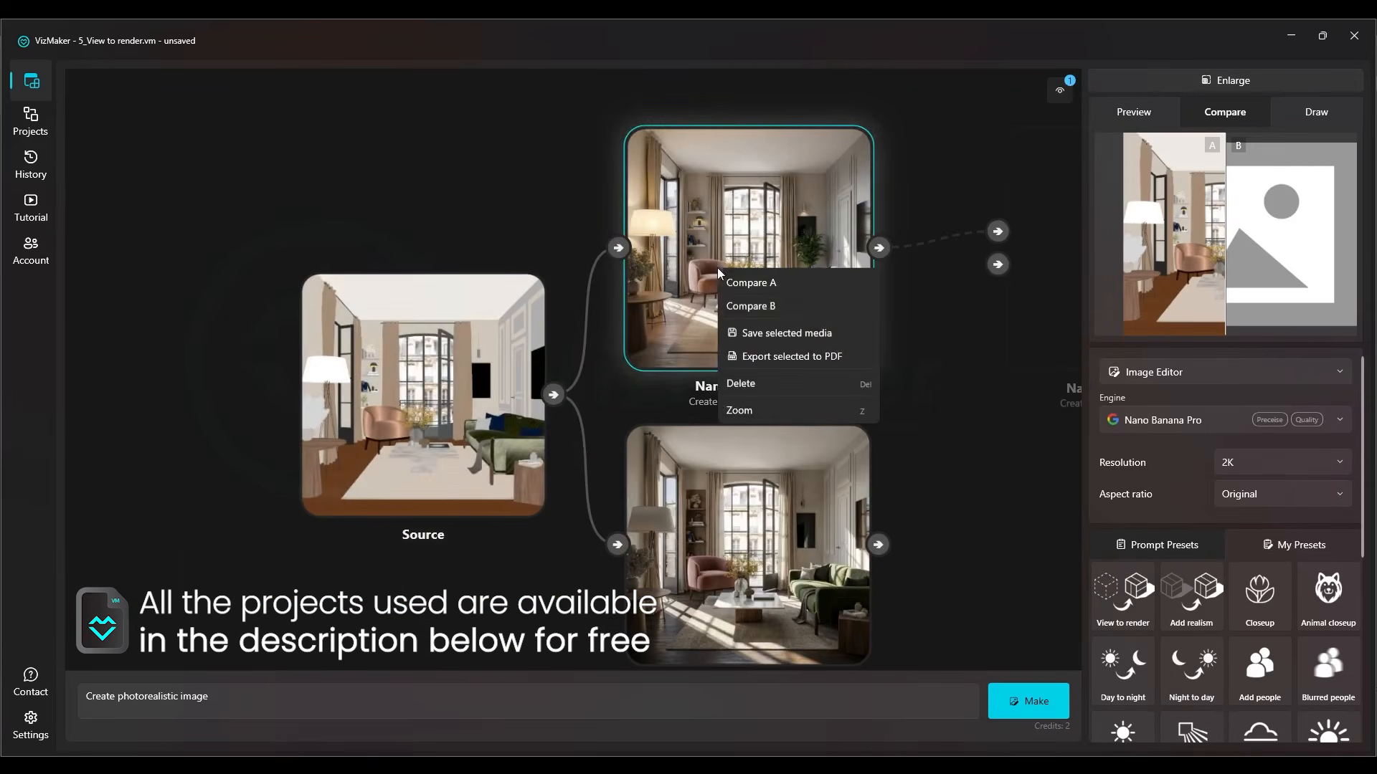
click(738, 308)
Examine the enlarged A/B comparison of the source and its render, sweeping the divider across it, and return to the node graph.
click(1275, 78)
drag(566, 369, 892, 378)
scroll(494, 406, up, 5)
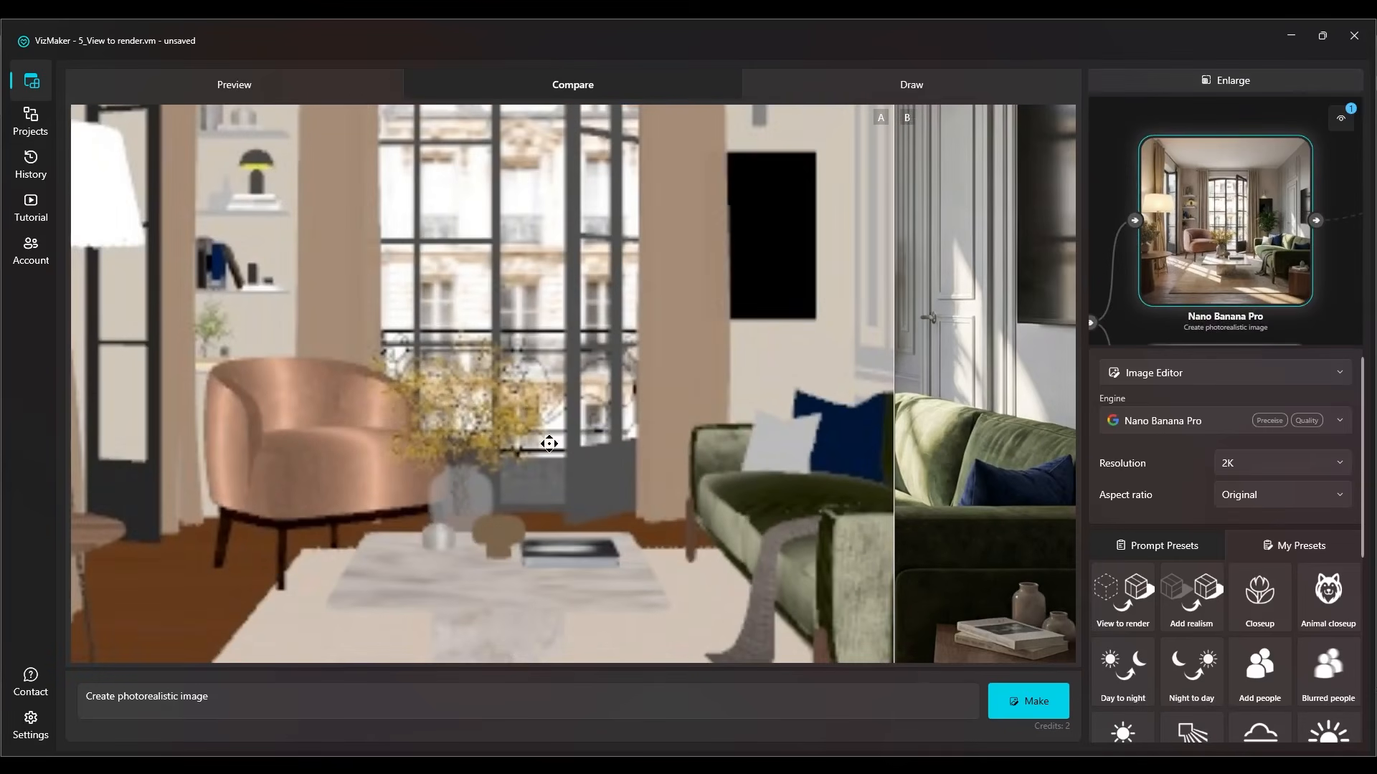
scroll(641, 428, down, 3)
drag(897, 428, 194, 450)
scroll(588, 420, down, 3)
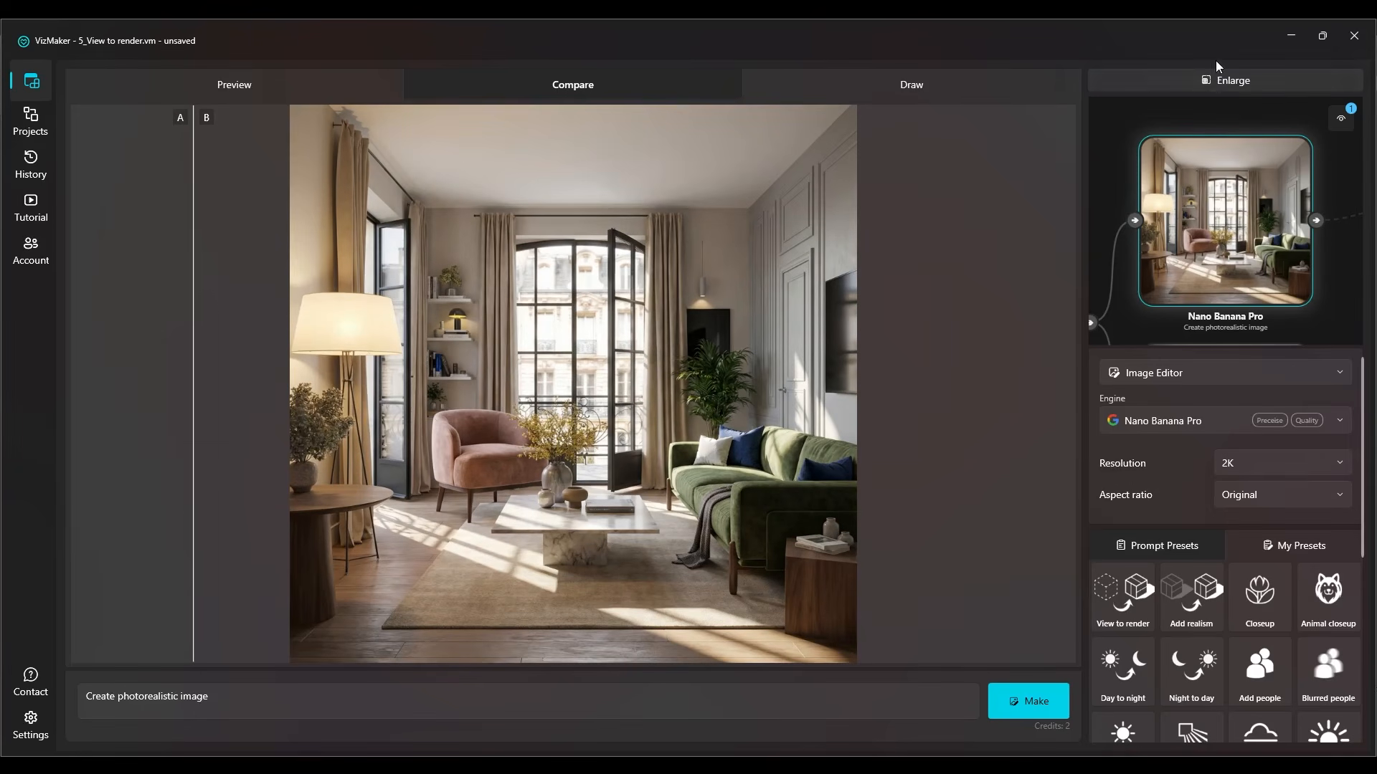
click(1235, 74)
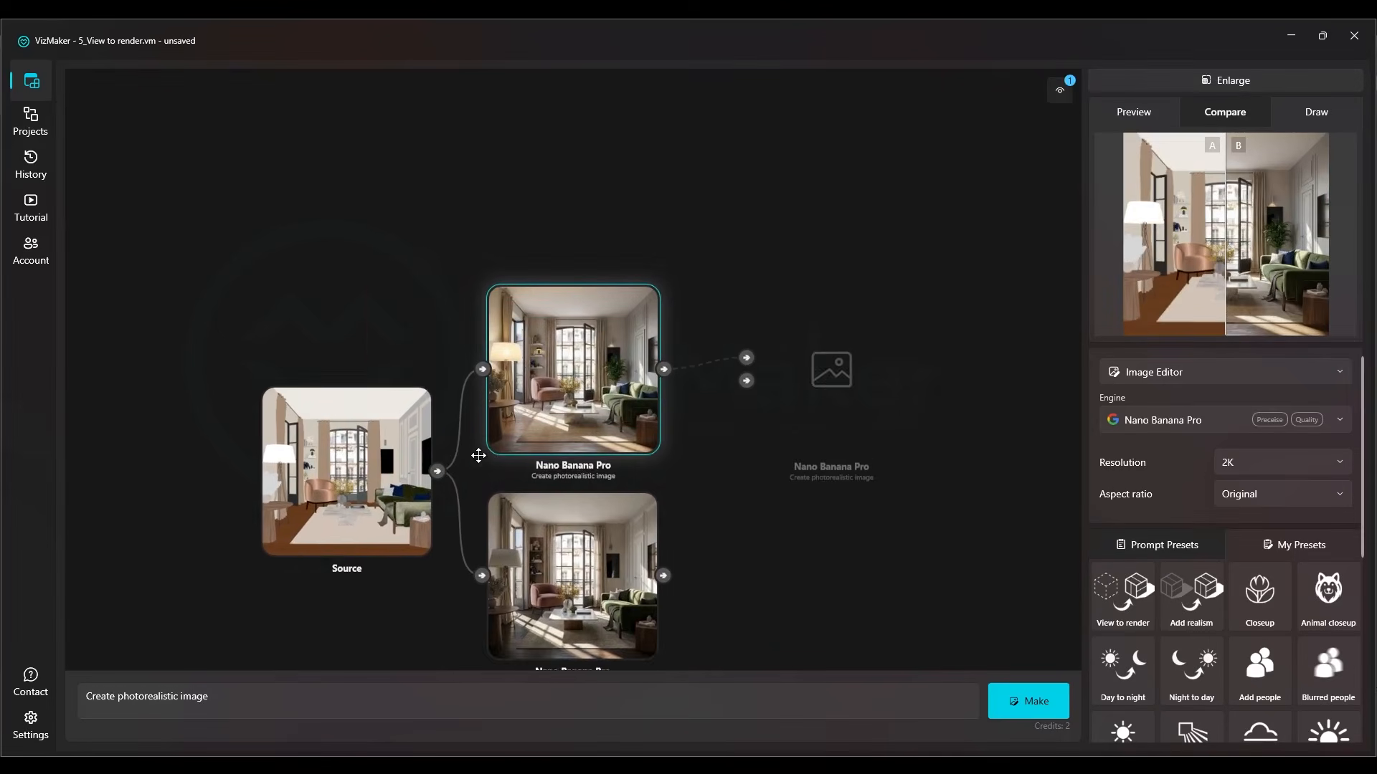
Look at the gray clay source and select its render made with the strict white clay reference prompt.
drag(475, 461, 578, 347)
scroll(642, 371, down, 2)
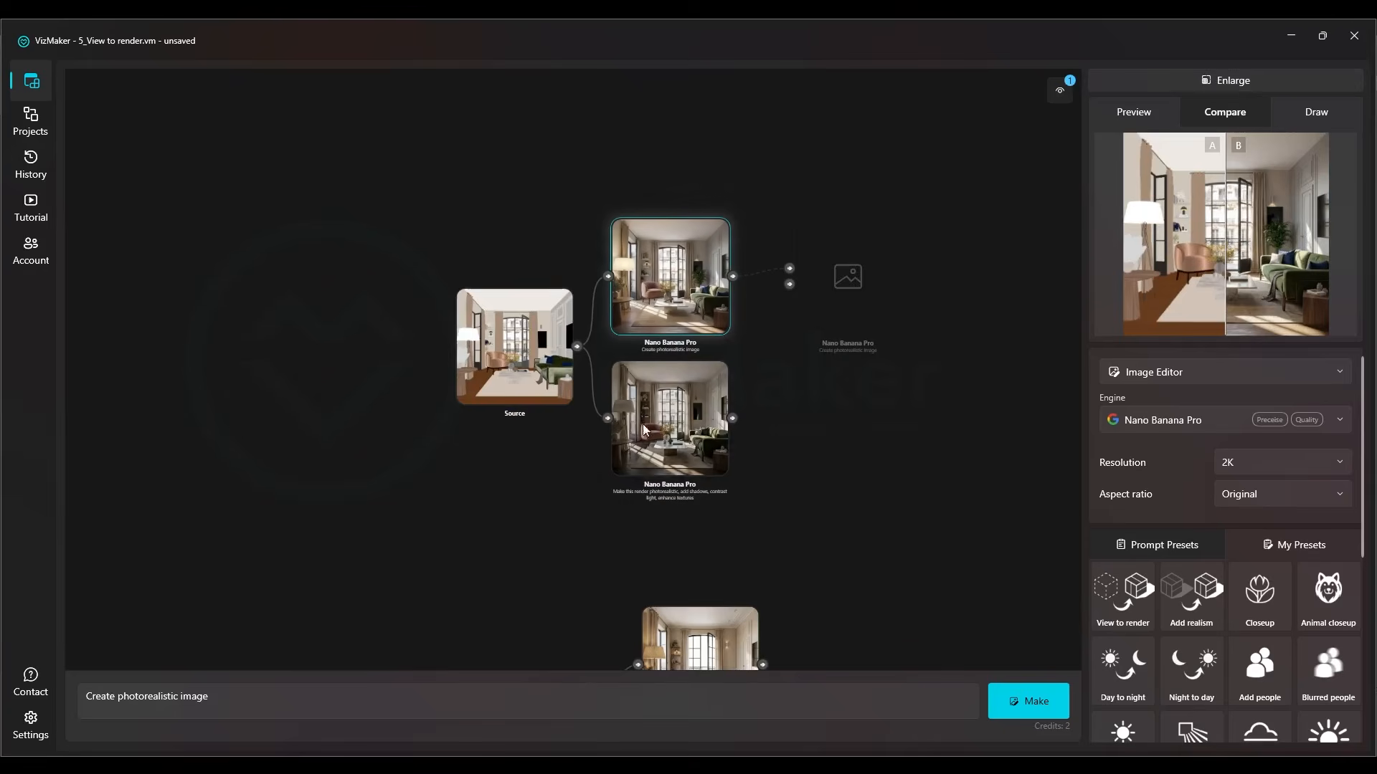
scroll(506, 264, up, 5)
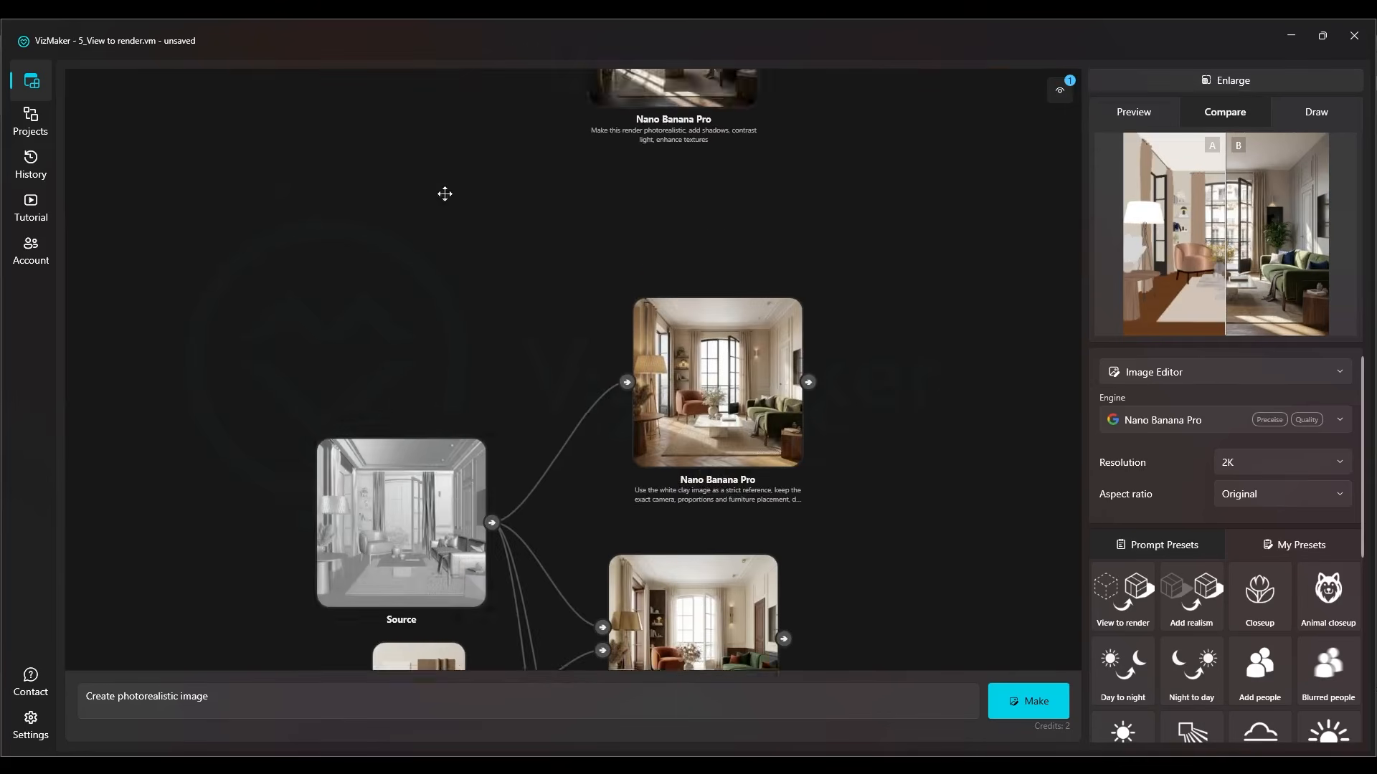
scroll(414, 557, up, 4)
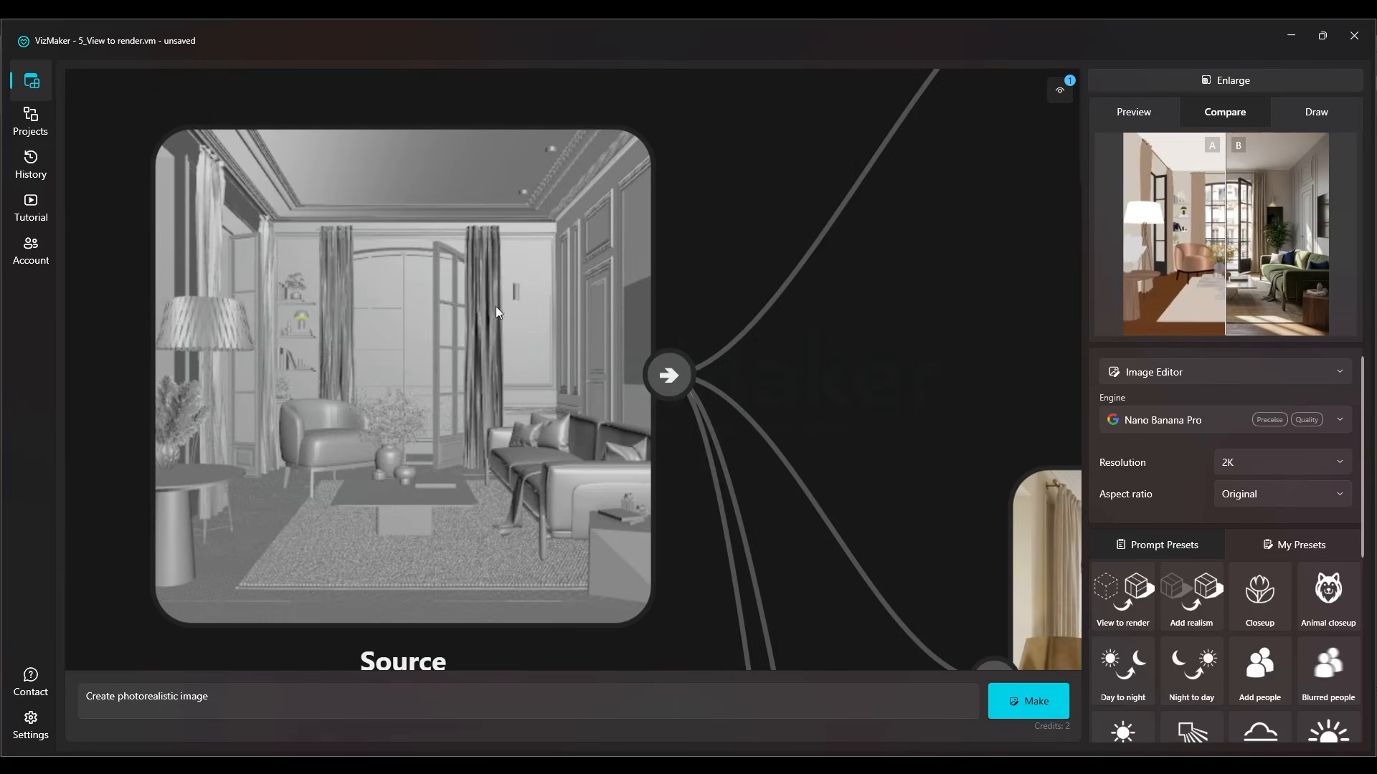
scroll(416, 287, down, 4)
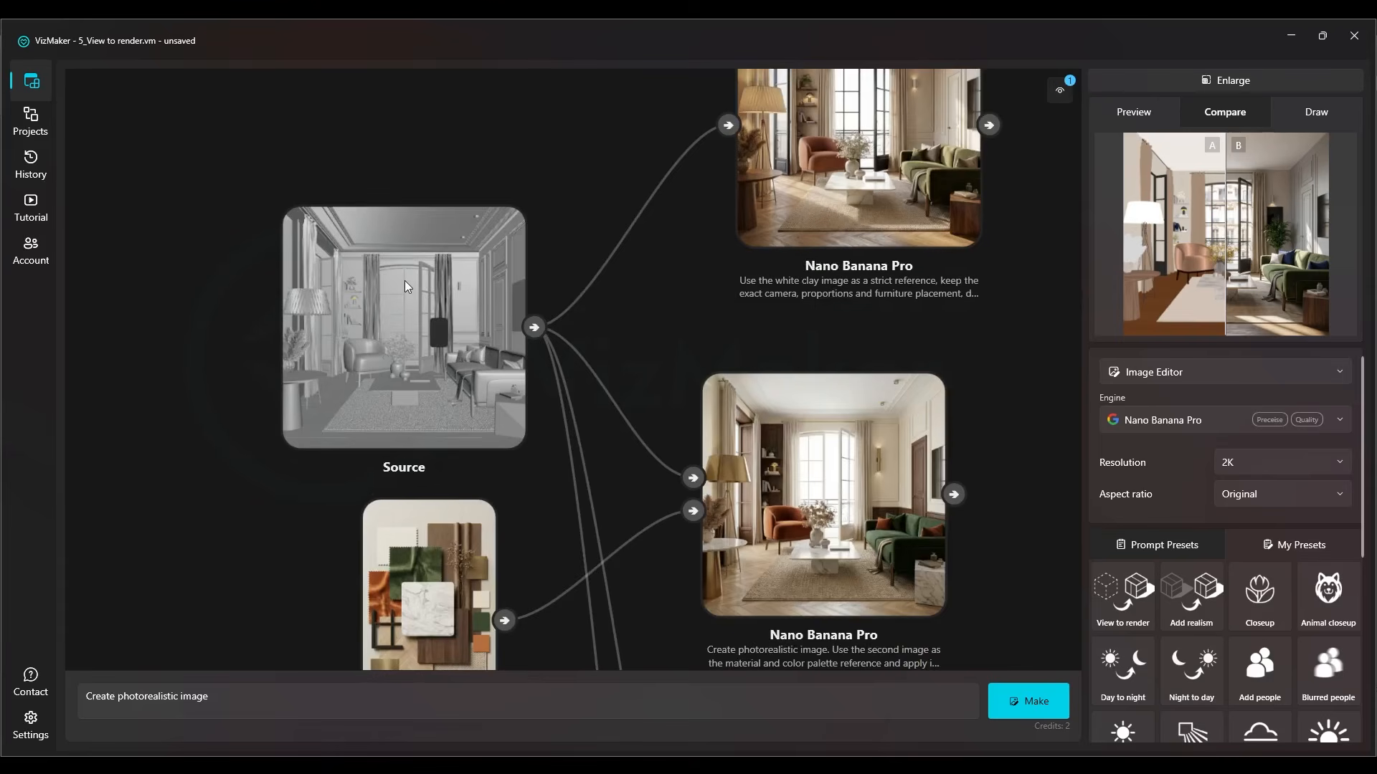
click(840, 188)
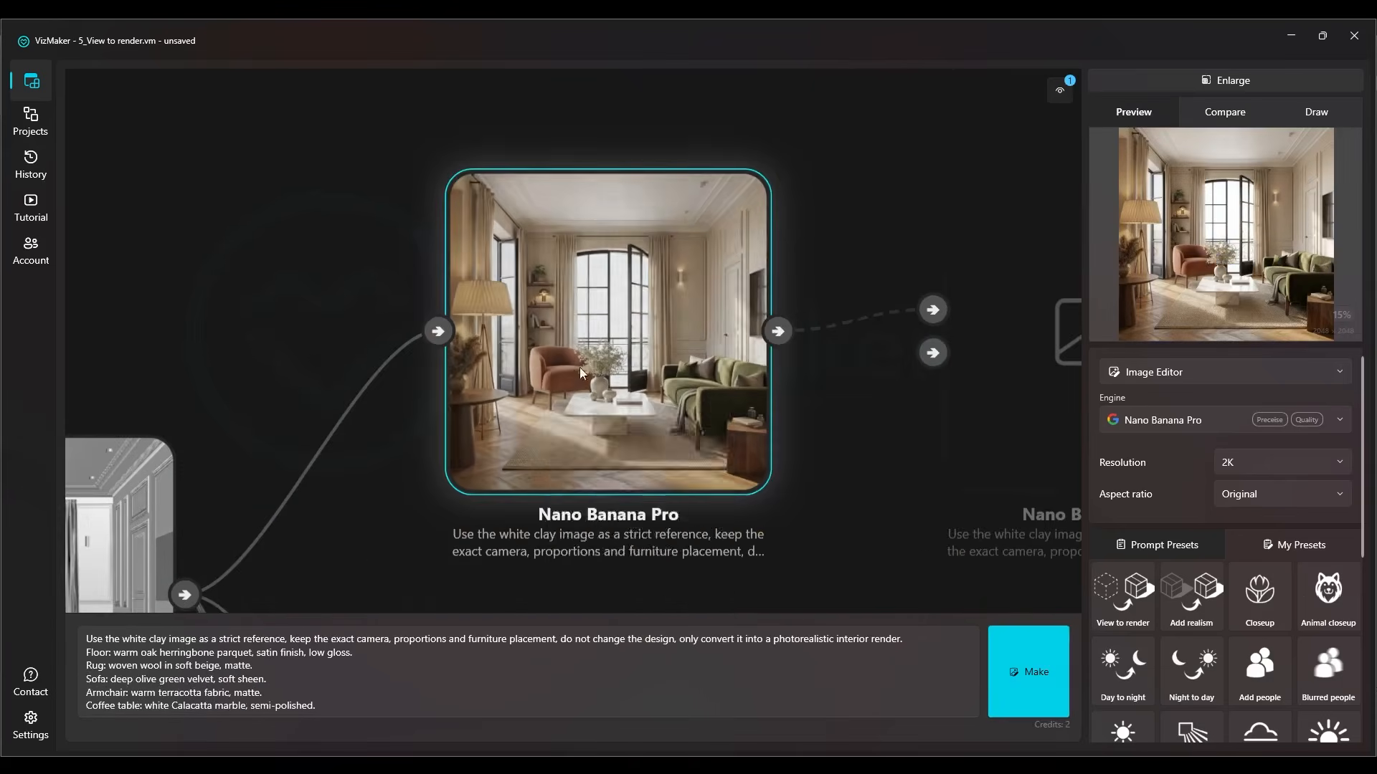
Examine the clay source, the green and terracotta moodboard, and the render that combines them.
drag(375, 545, 484, 291)
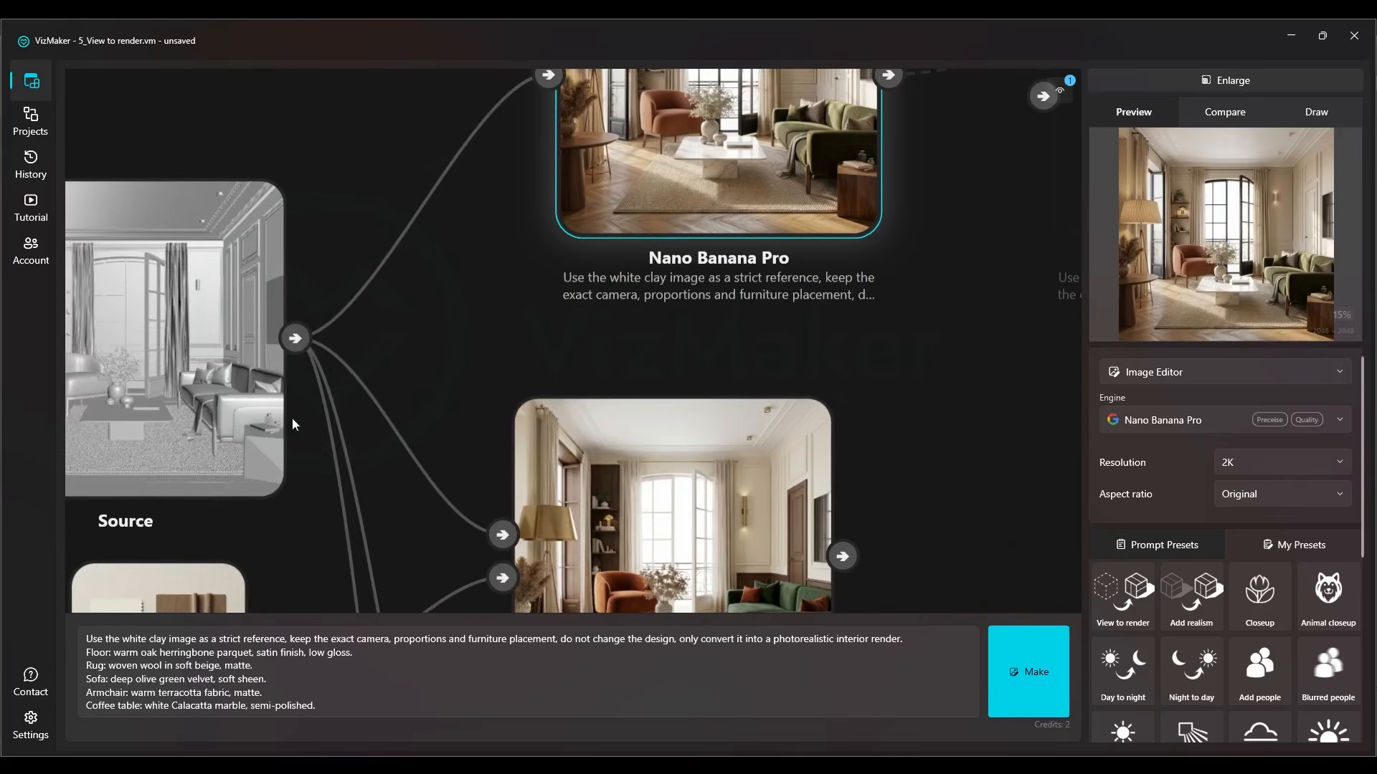
drag(296, 420, 417, 158)
drag(366, 326, 473, 432)
scroll(462, 419, down, 3)
scroll(430, 323, up, 3)
drag(430, 323, 524, 166)
drag(465, 267, 432, 407)
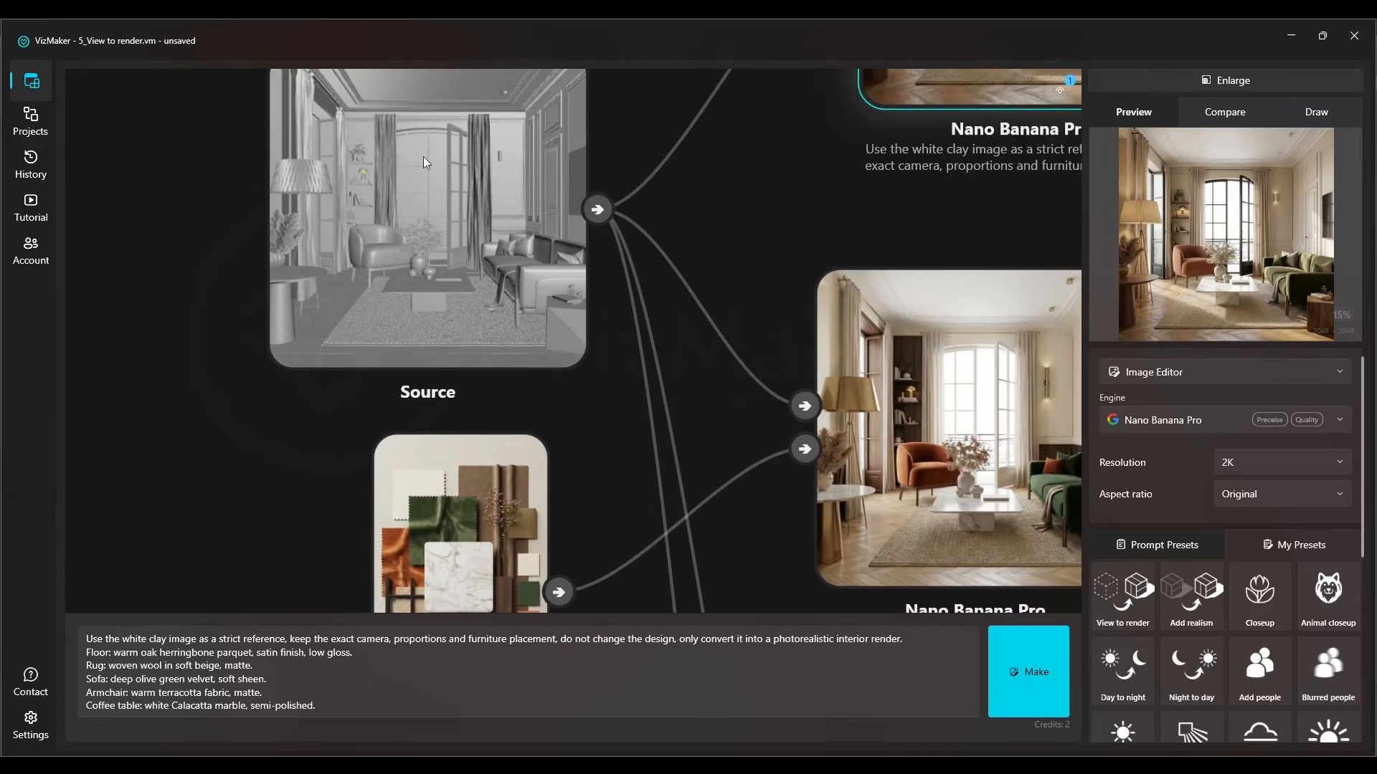
drag(694, 322, 489, 186)
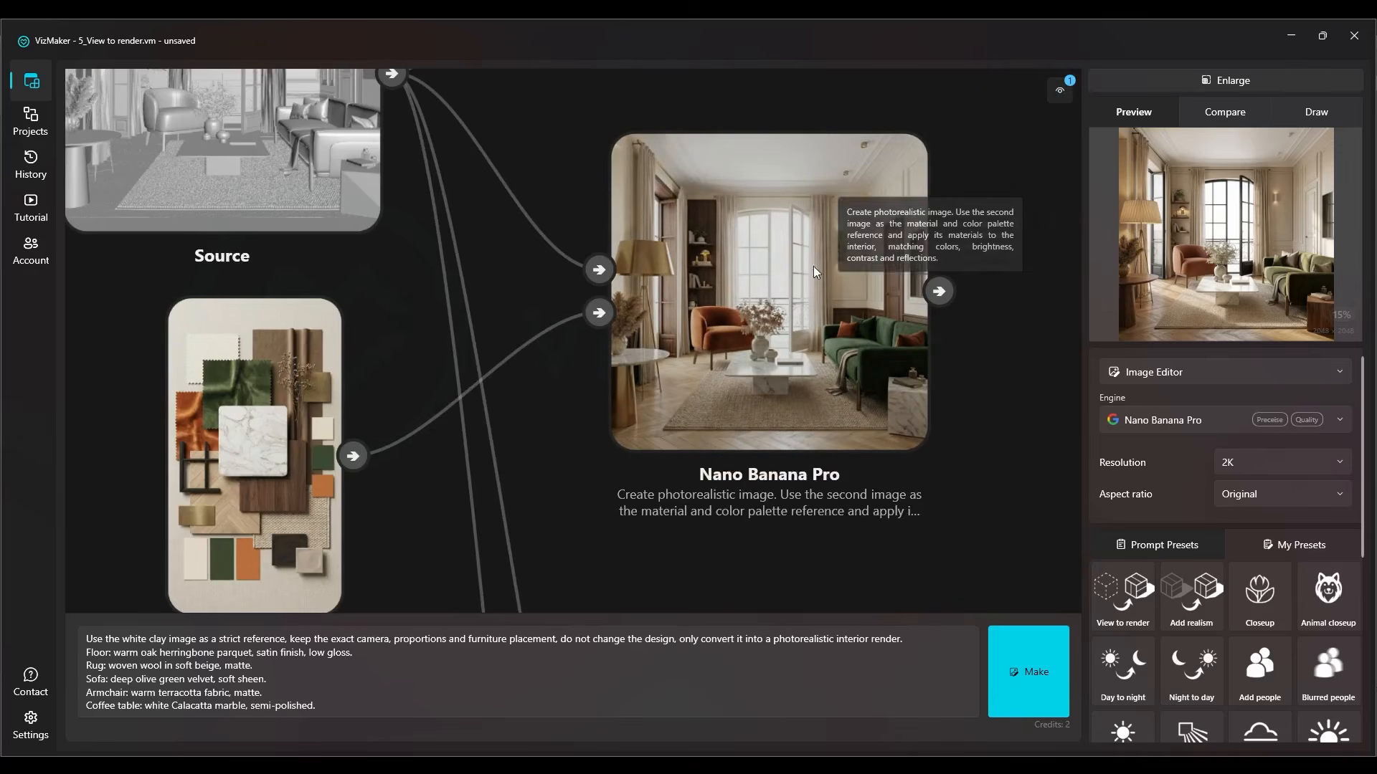
Examine the dark bathroom source, the moodboard extracted from it, and the living room render that uses its materials.
scroll(587, 366, down, 5)
scroll(563, 179, up, 5)
drag(562, 179, 533, 343)
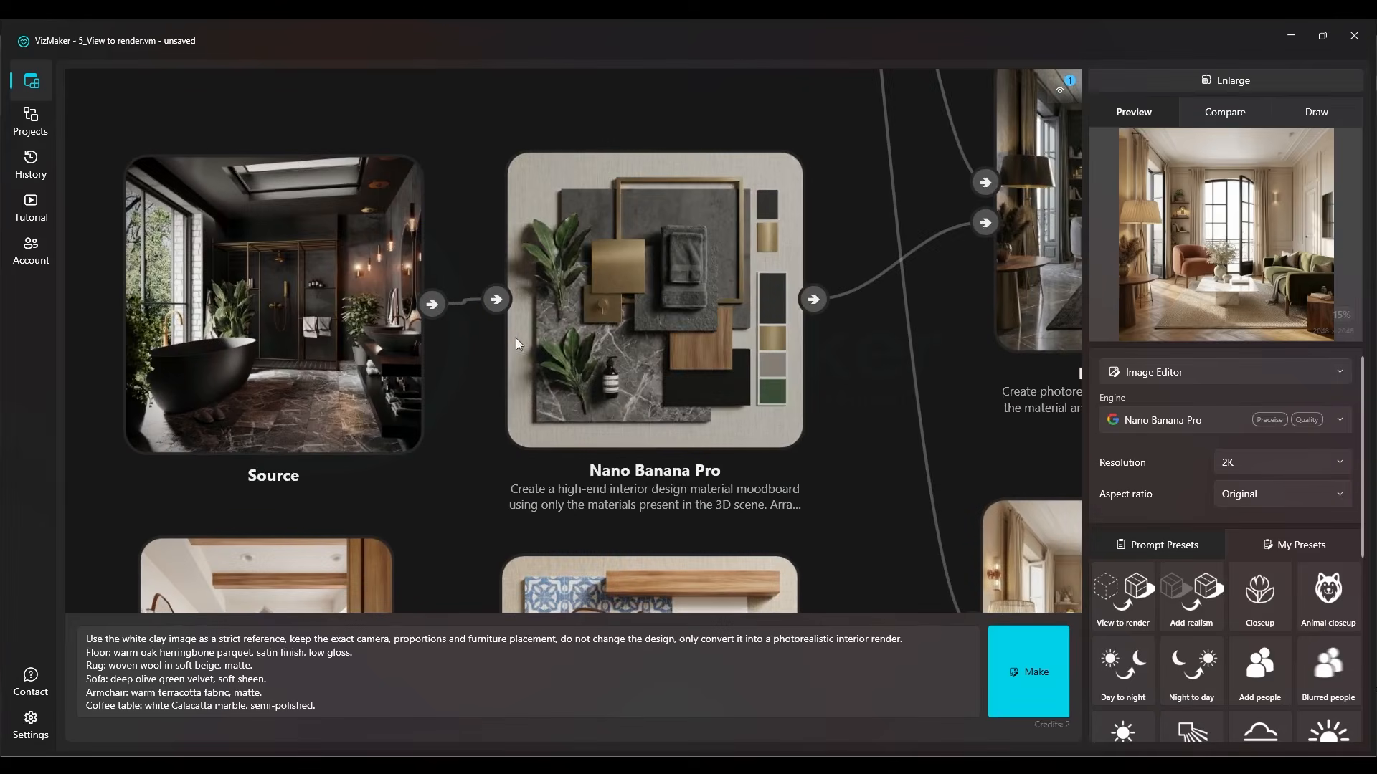
drag(819, 315, 331, 461)
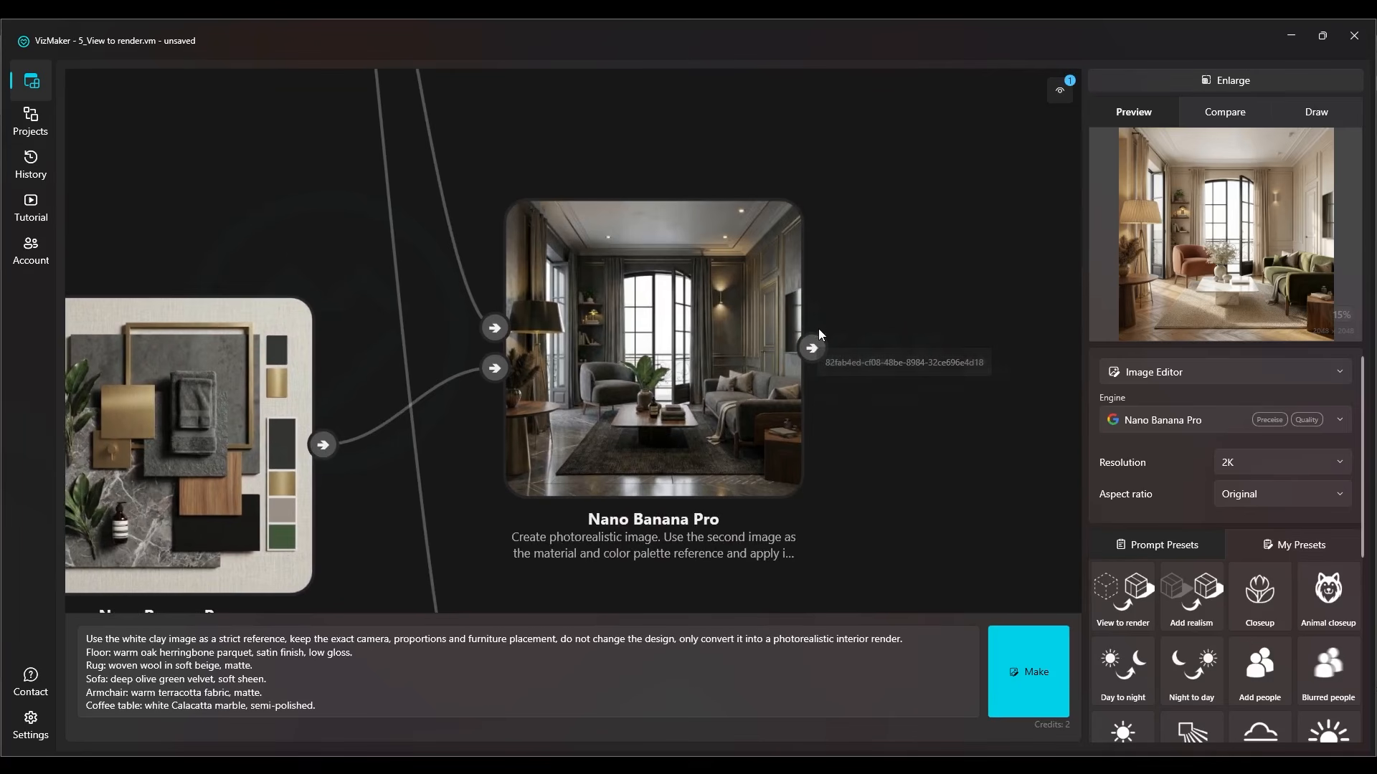
scroll(717, 363, up, 3)
scroll(581, 274, down, 5)
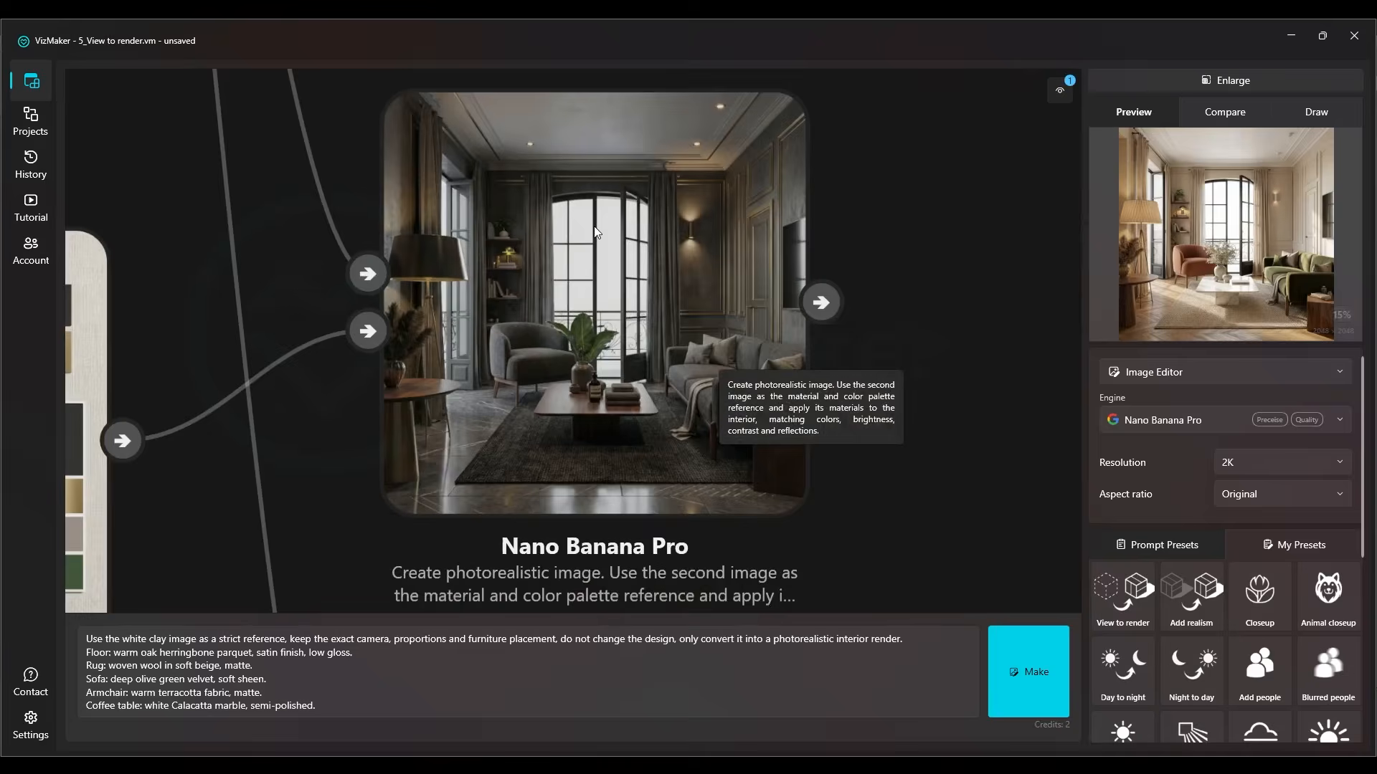
drag(522, 457, 598, 159)
Examine the blue-tiled bathroom source, its material moodboard, and the living room render based on them.
drag(436, 250, 735, 210)
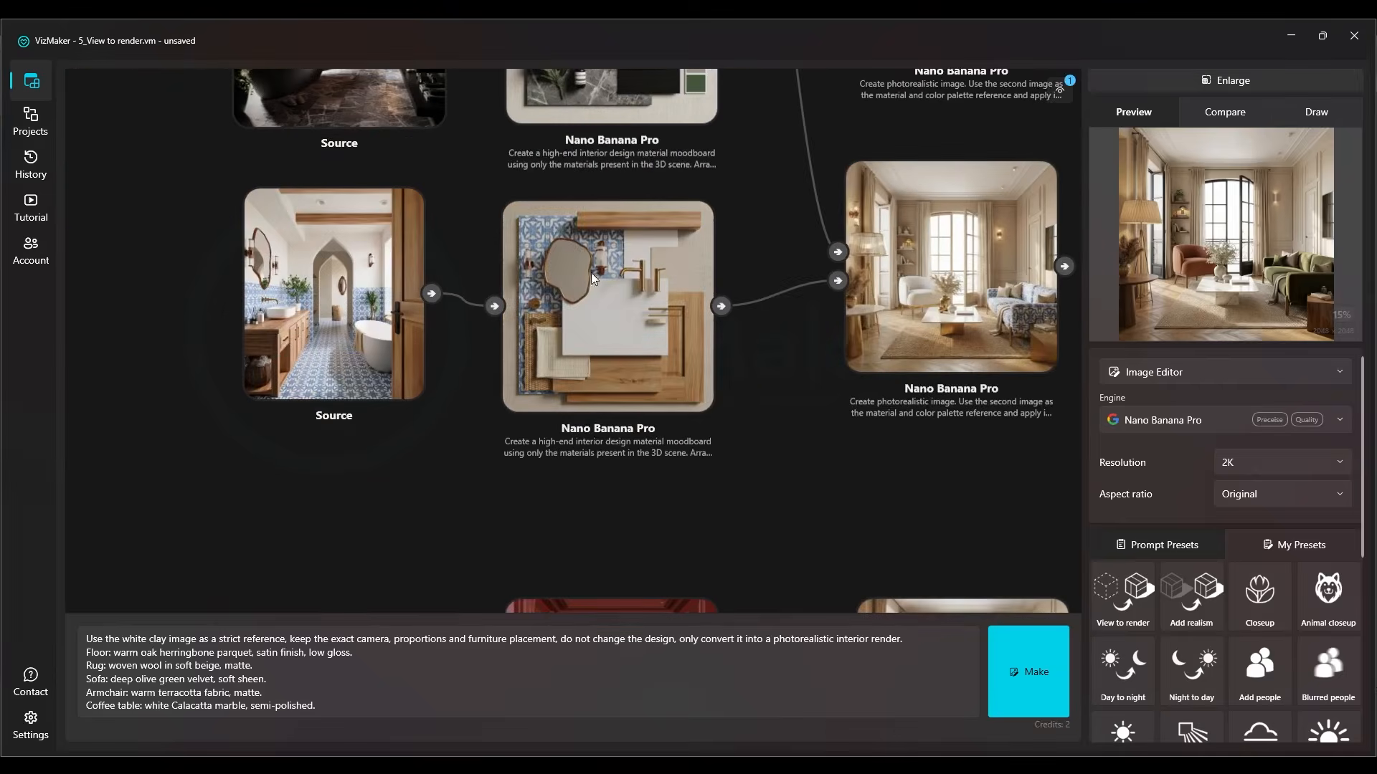
drag(411, 267, 402, 276)
drag(578, 310, 407, 327)
scroll(240, 305, up, 3)
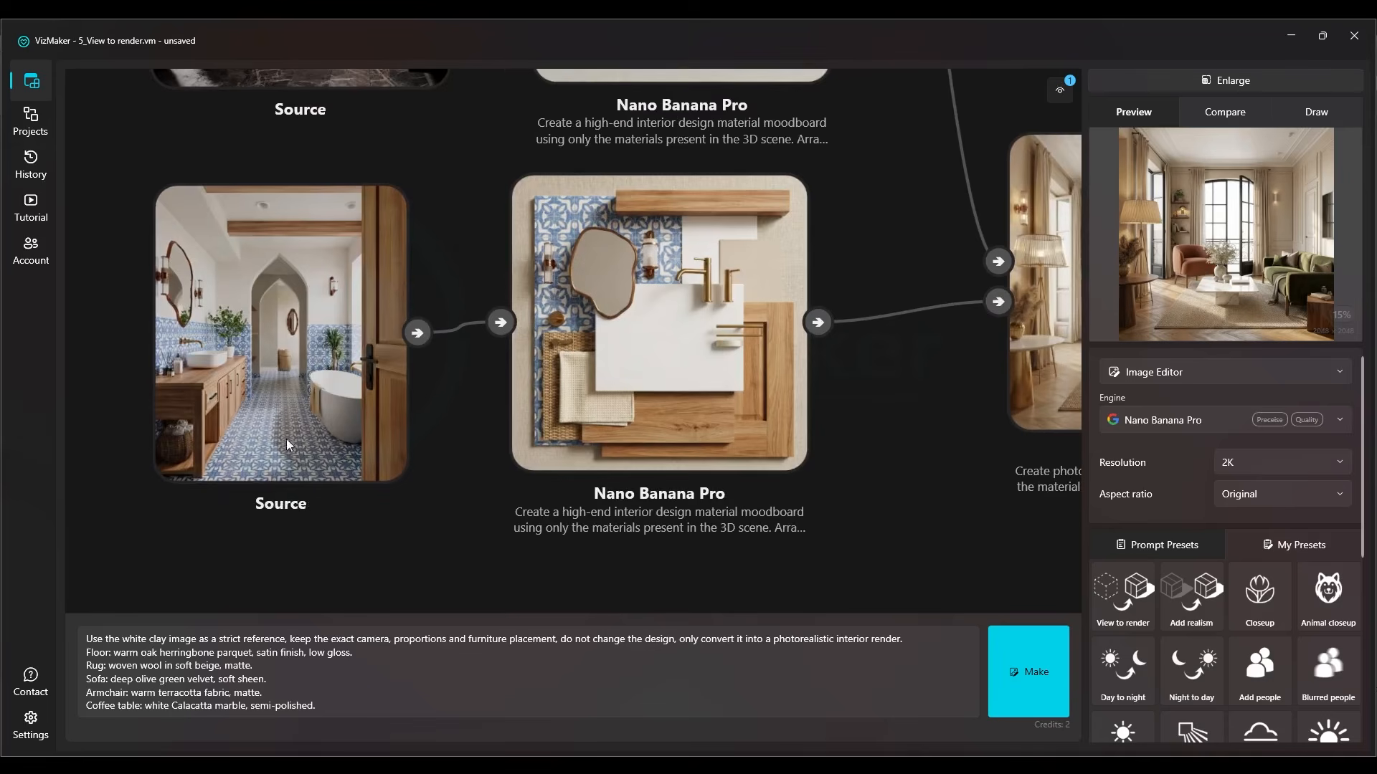
drag(877, 241, 768, 295)
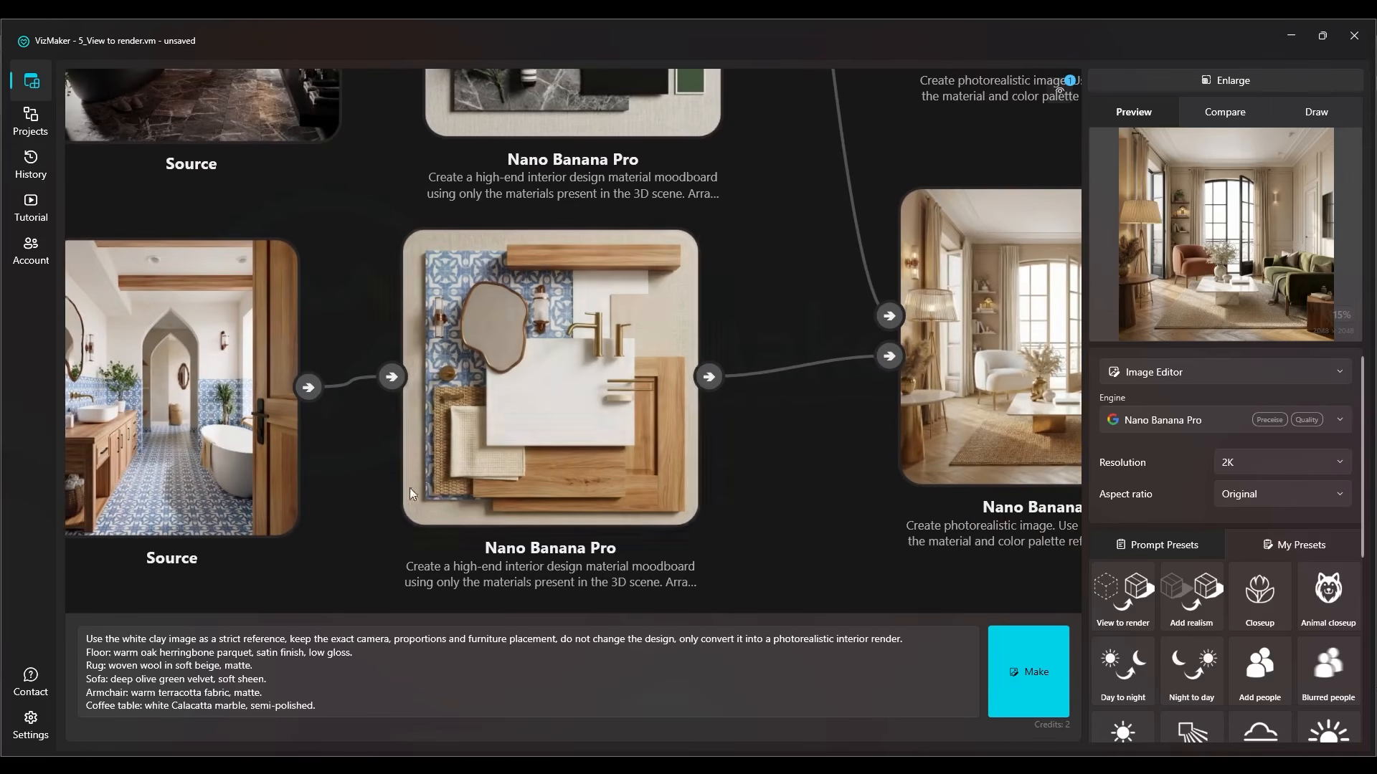
drag(831, 353, 428, 356)
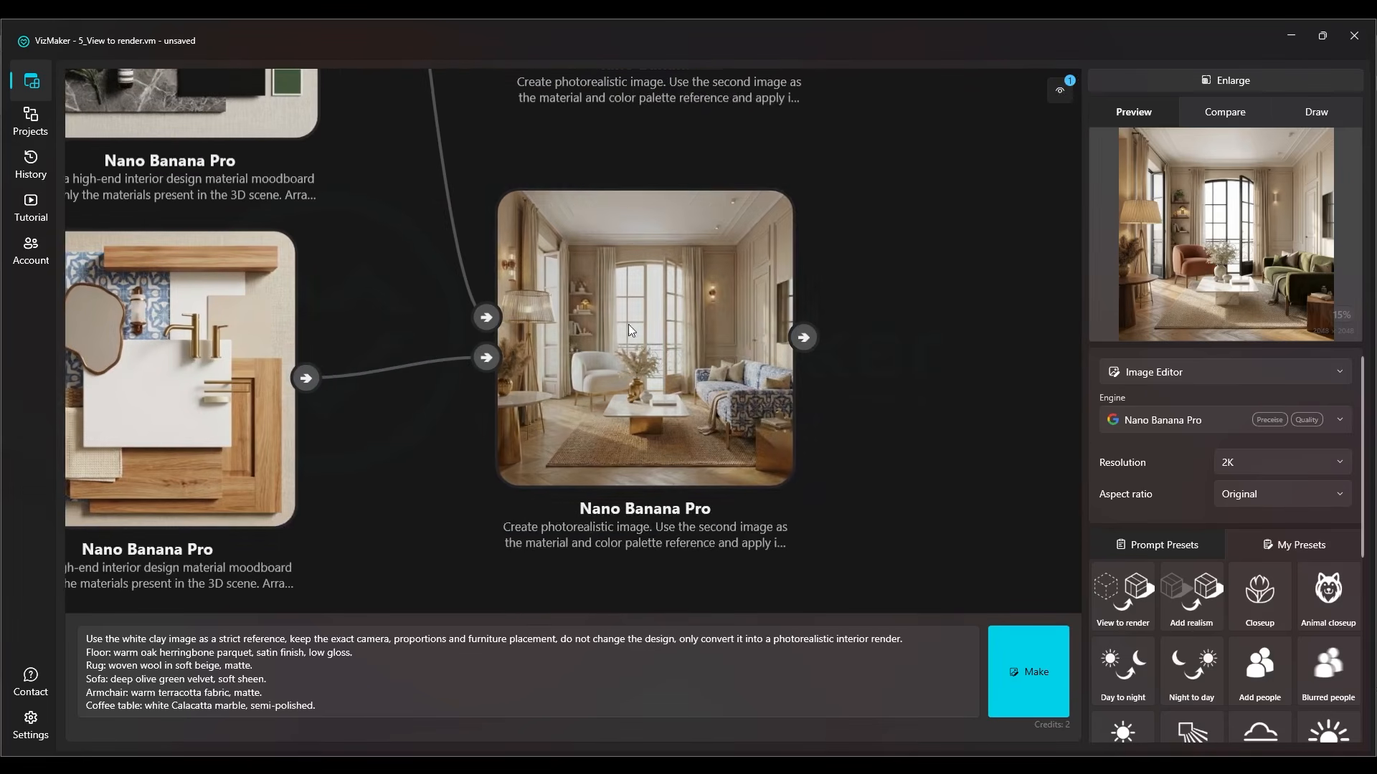
scroll(698, 353, up, 8)
scroll(655, 221, down, 15)
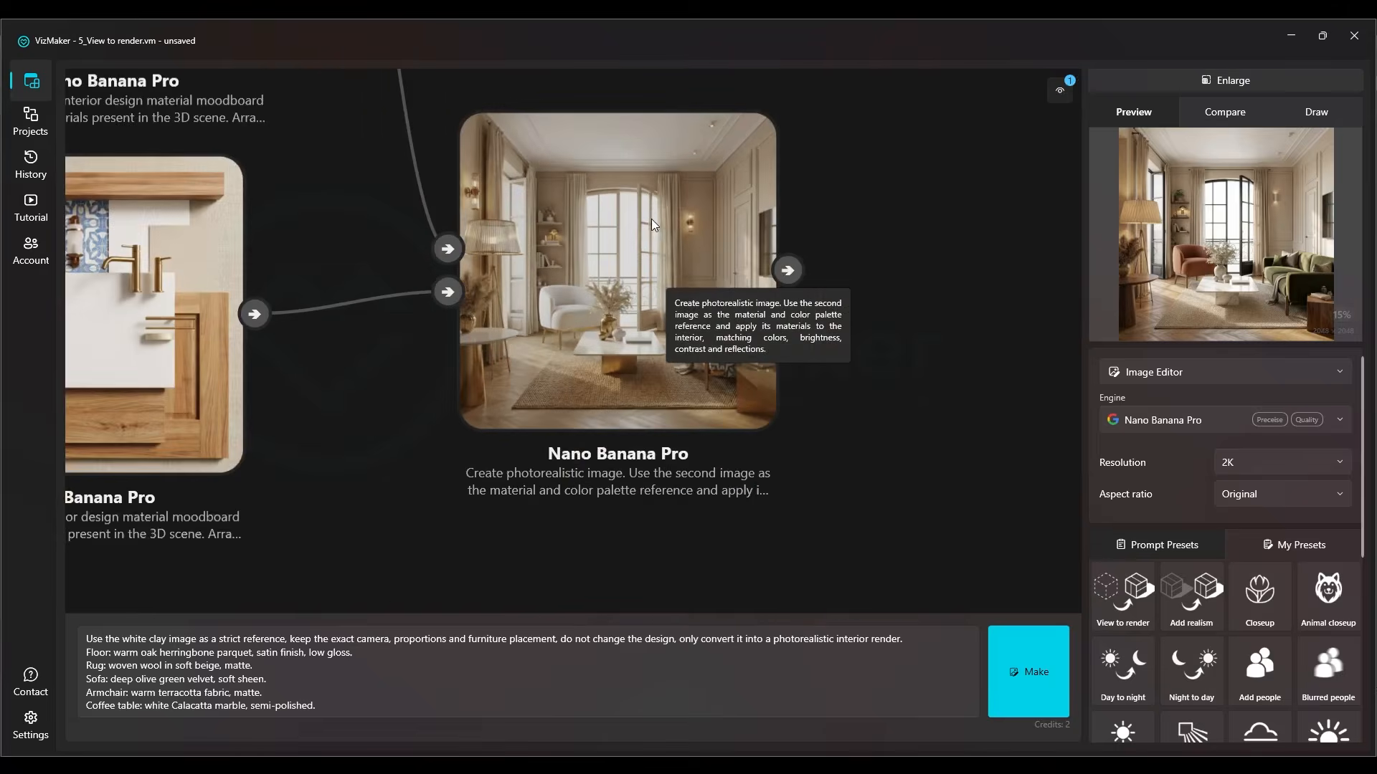
Examine the red-tinted living room source and the two photorealistic renders generated from it.
scroll(652, 219, down, 4)
scroll(628, 333, up, 12)
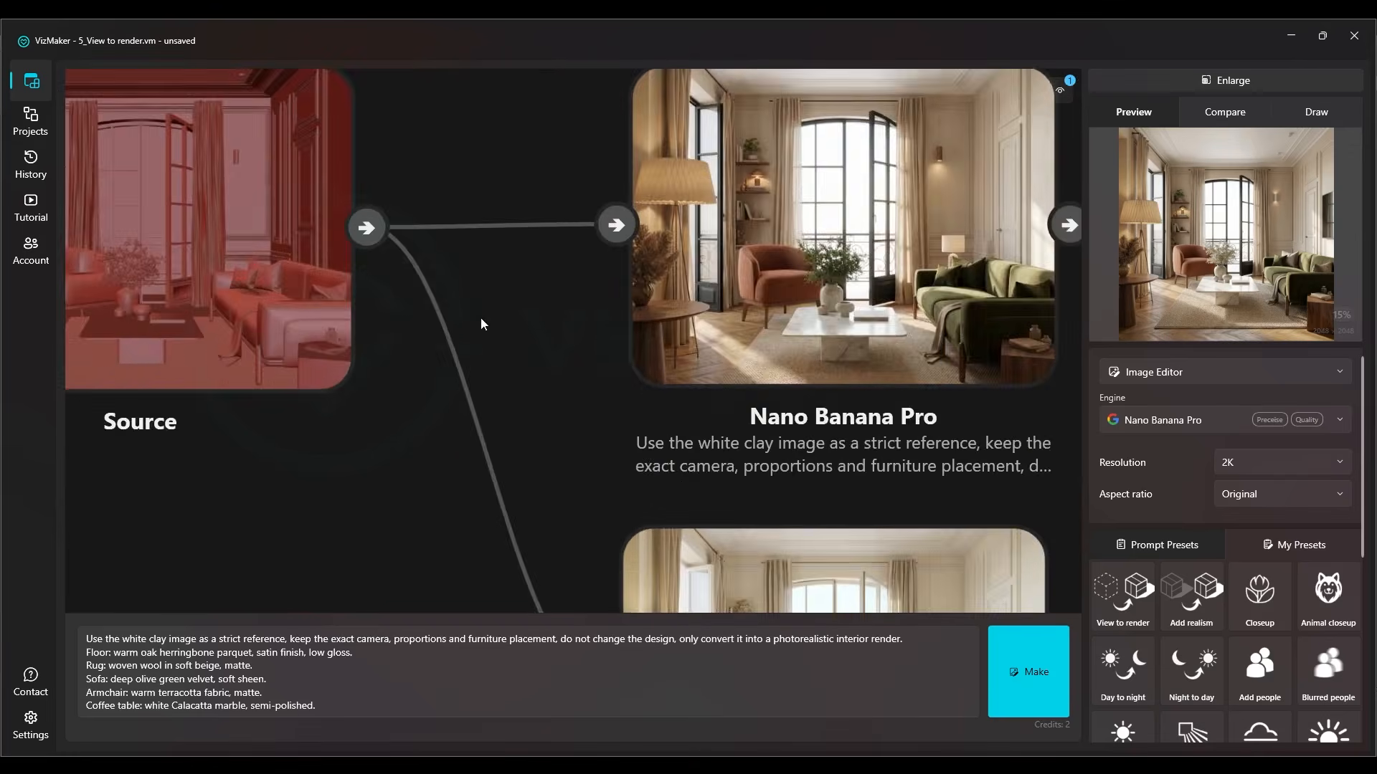
scroll(487, 324, down, 4)
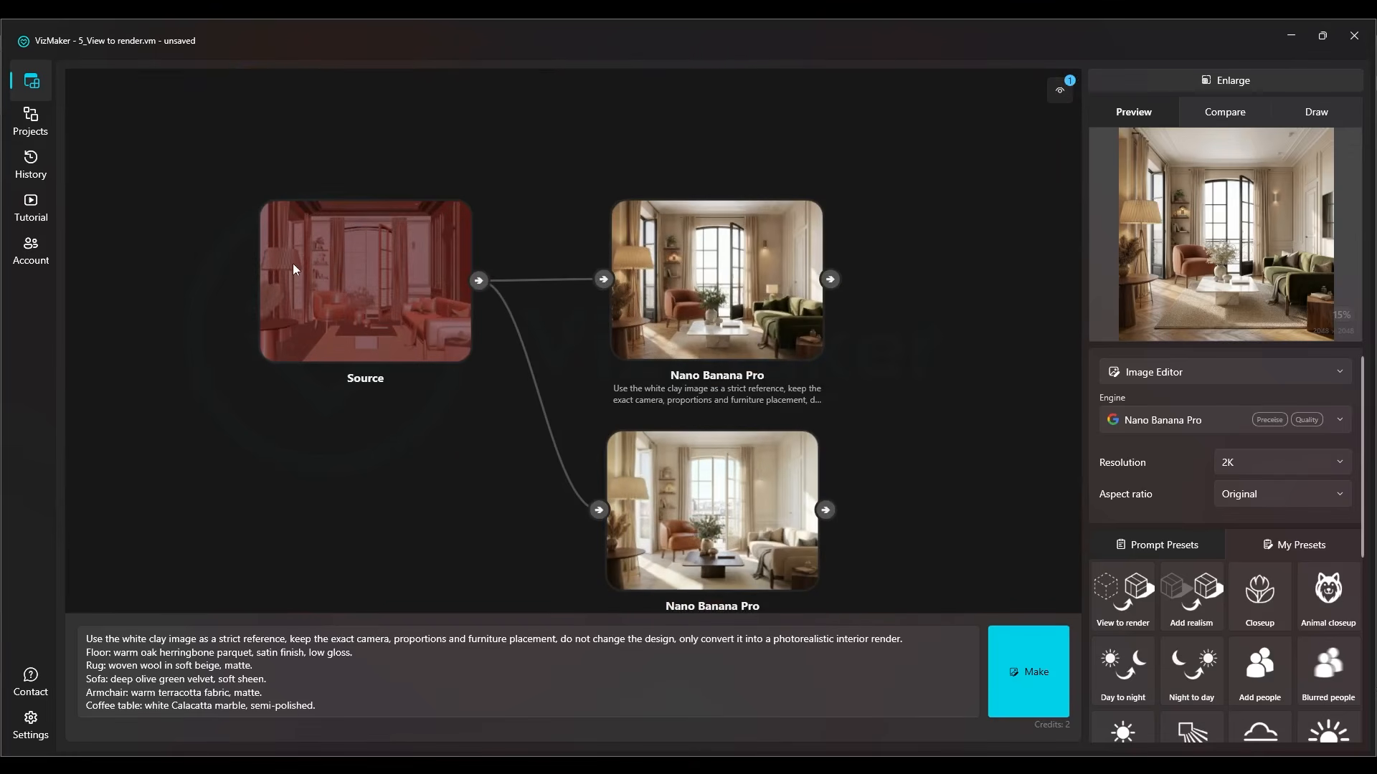
scroll(796, 287, up, 3)
scroll(978, 363, up, 3)
scroll(784, 240, up, 3)
drag(891, 228, 945, 337)
scroll(849, 312, down, 3)
drag(954, 446, 908, 69)
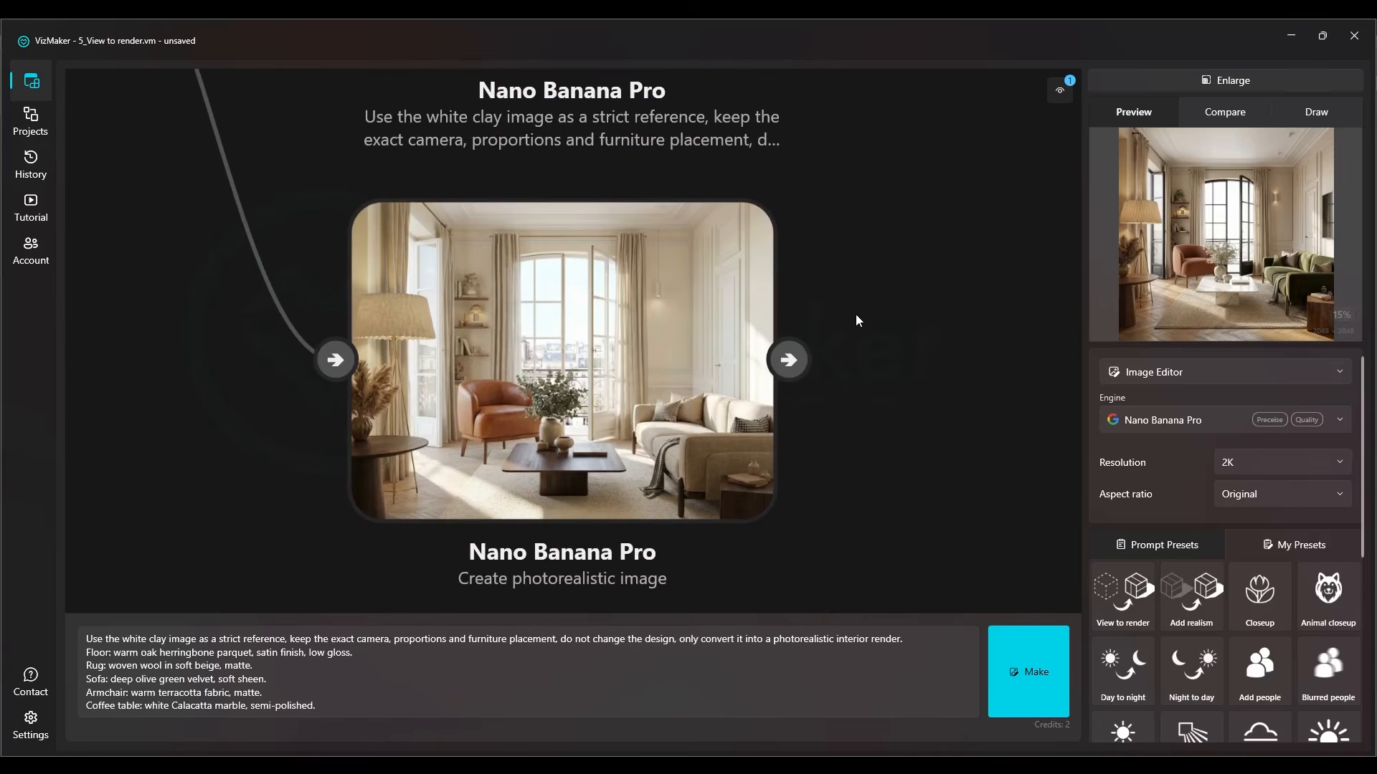
Examine the standalone living room source image that has no connected nodes, and look over the node graph.
scroll(855, 423, down, 6)
drag(940, 209, 847, 519)
scroll(846, 519, down, 4)
drag(830, 231, 749, 476)
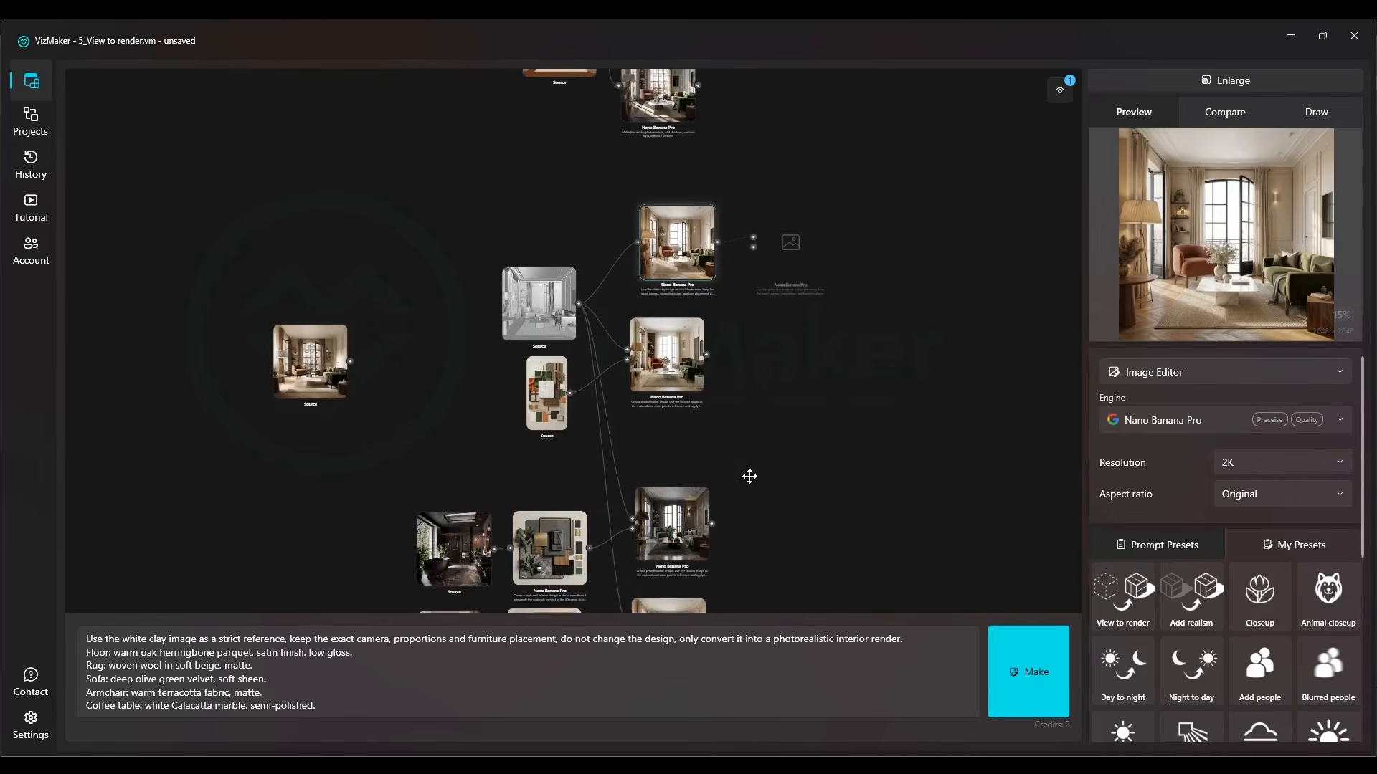
scroll(267, 379, up, 10)
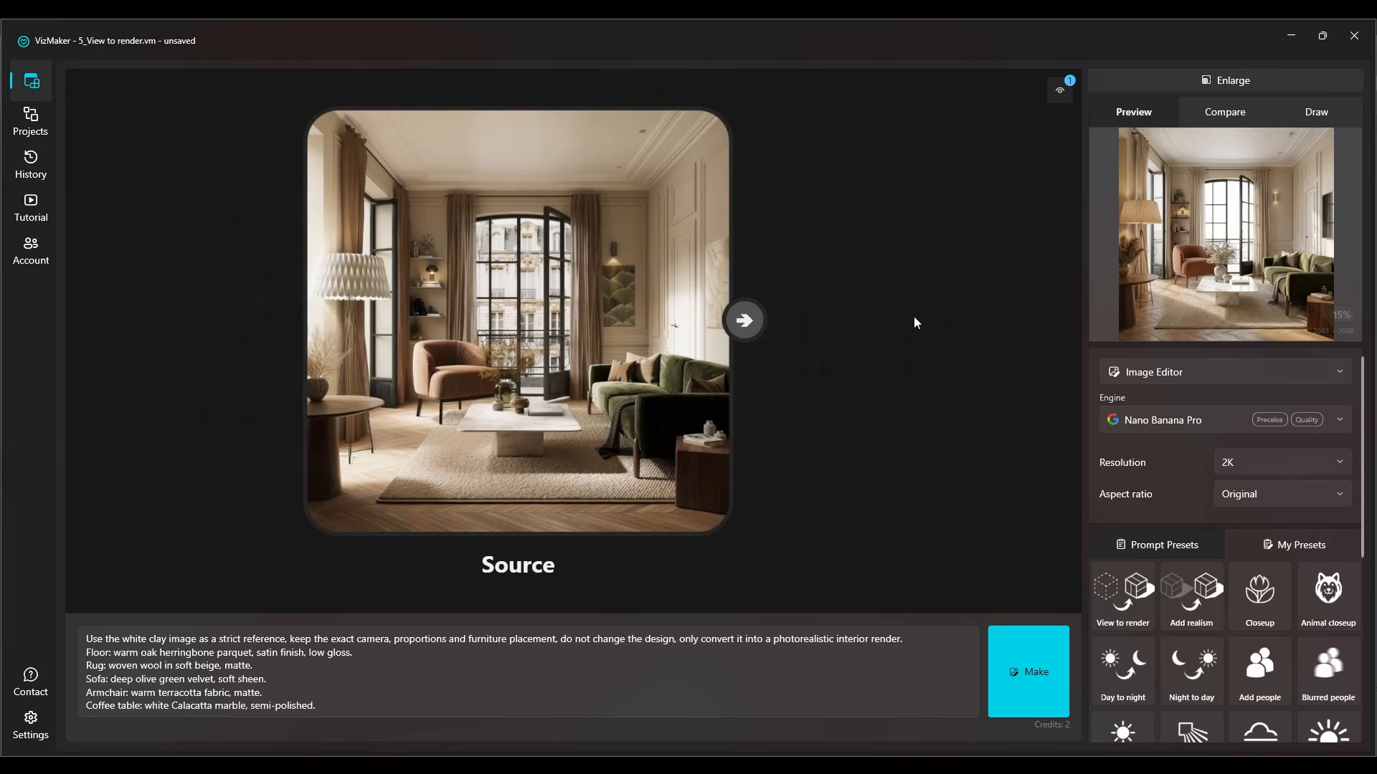
scroll(736, 457, down, 5)
drag(916, 324, 220, 376)
scroll(221, 376, down, 5)
drag(738, 237, 752, 626)
drag(667, 496, 729, 258)
scroll(729, 258, down, 3)
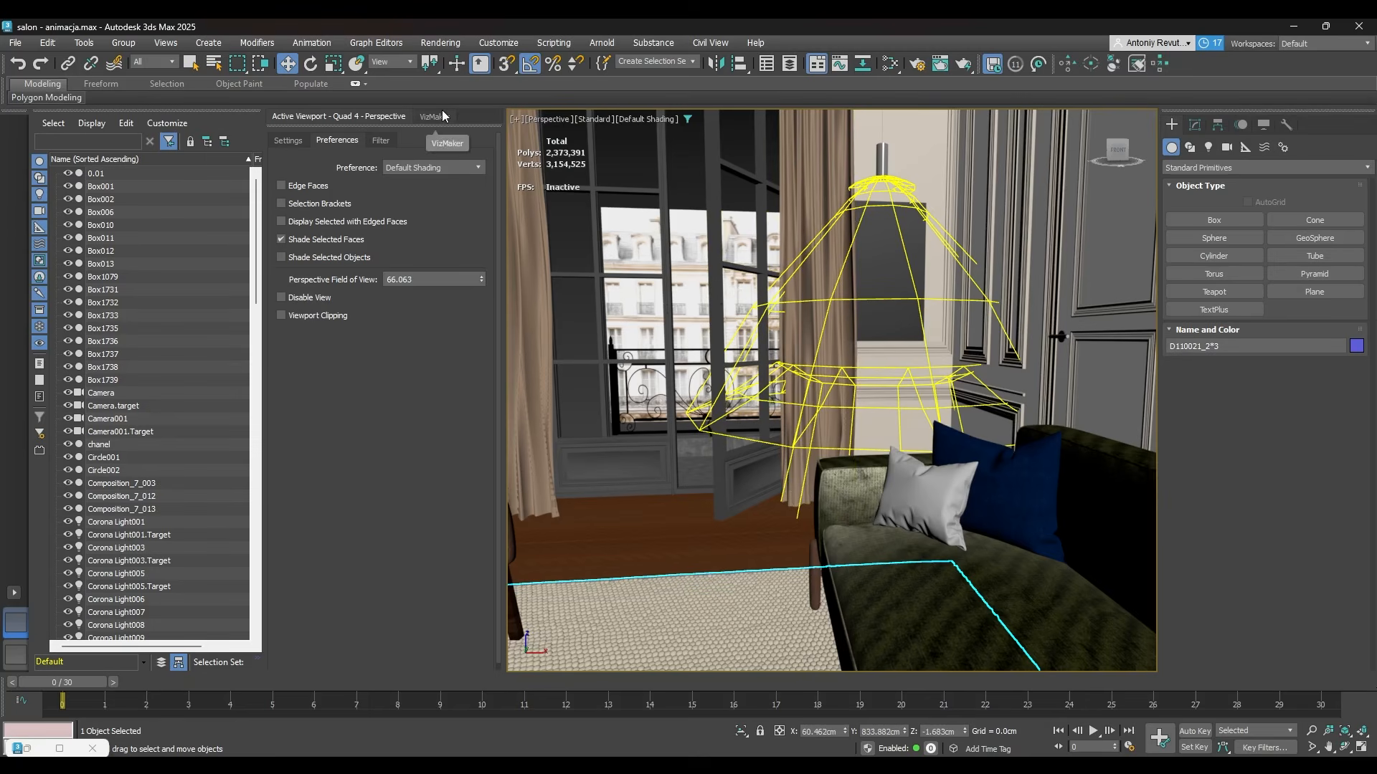
In 3ds Max, switch the perspective viewport to the Camera001 view.
click(652, 119)
click(591, 119)
click(563, 120)
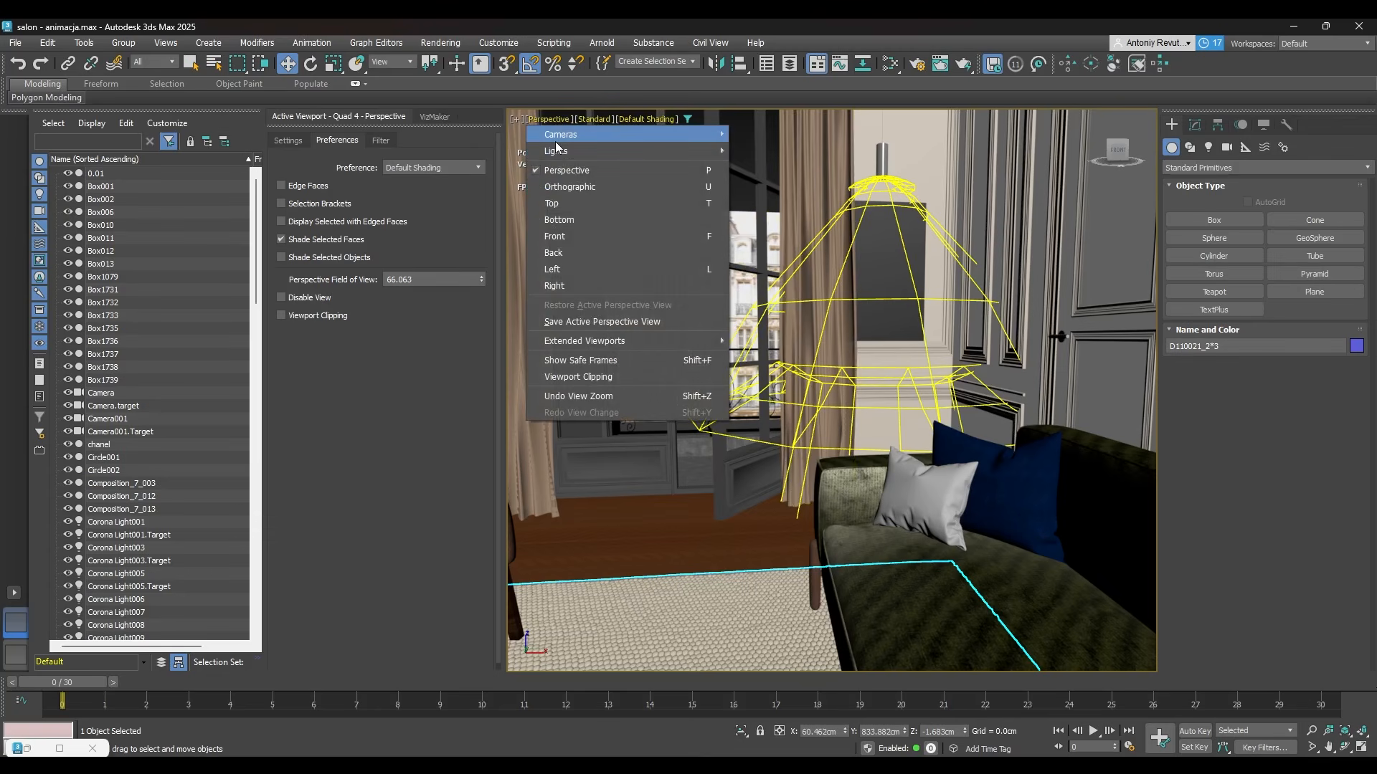
mouse_move(557, 140)
click(772, 151)
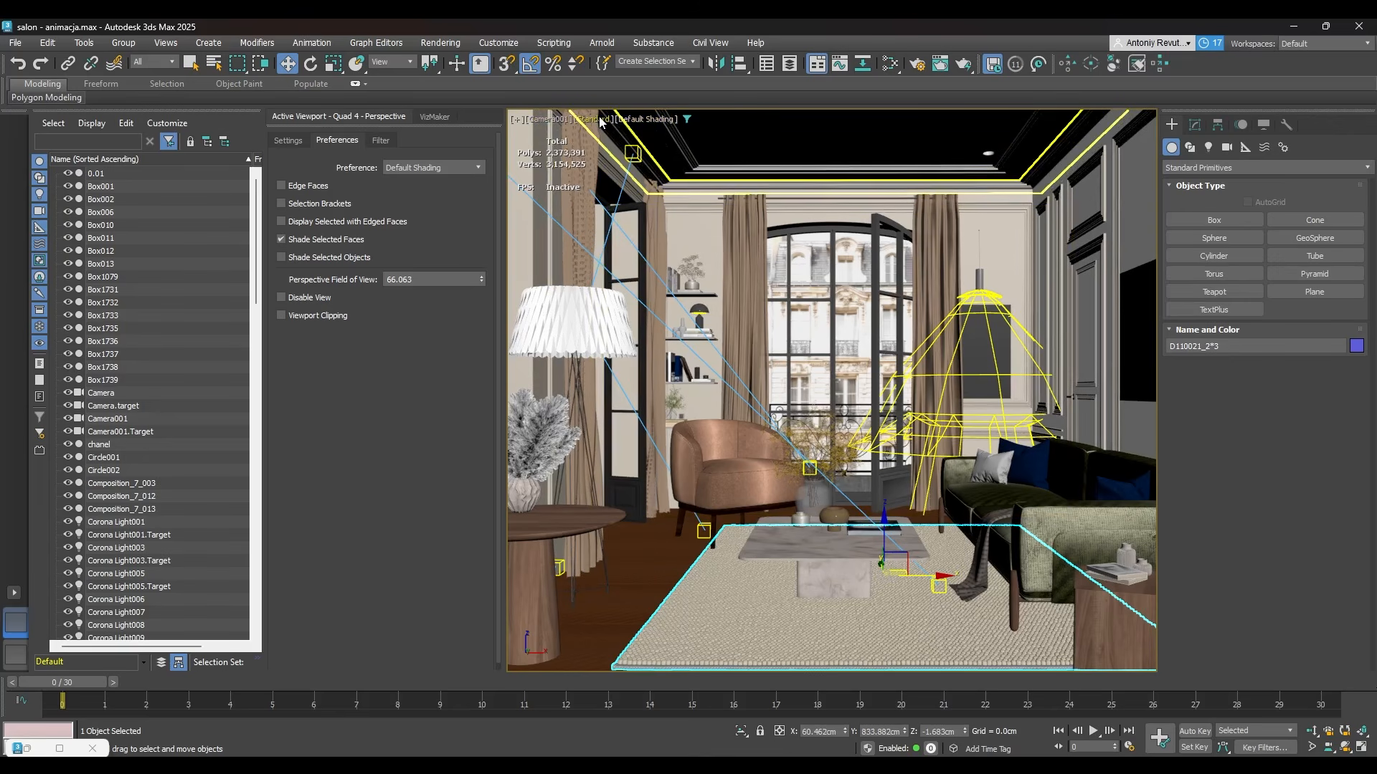
click(624, 119)
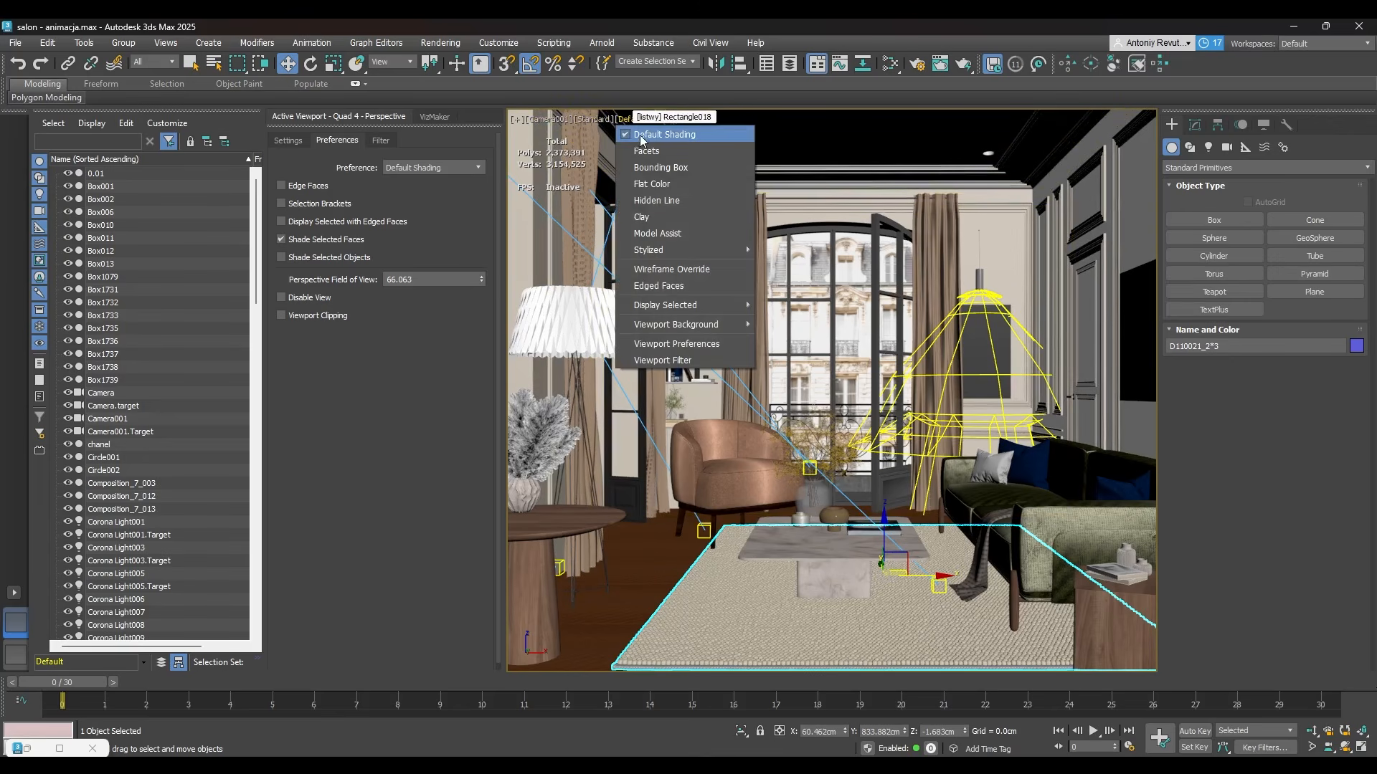
click(588, 118)
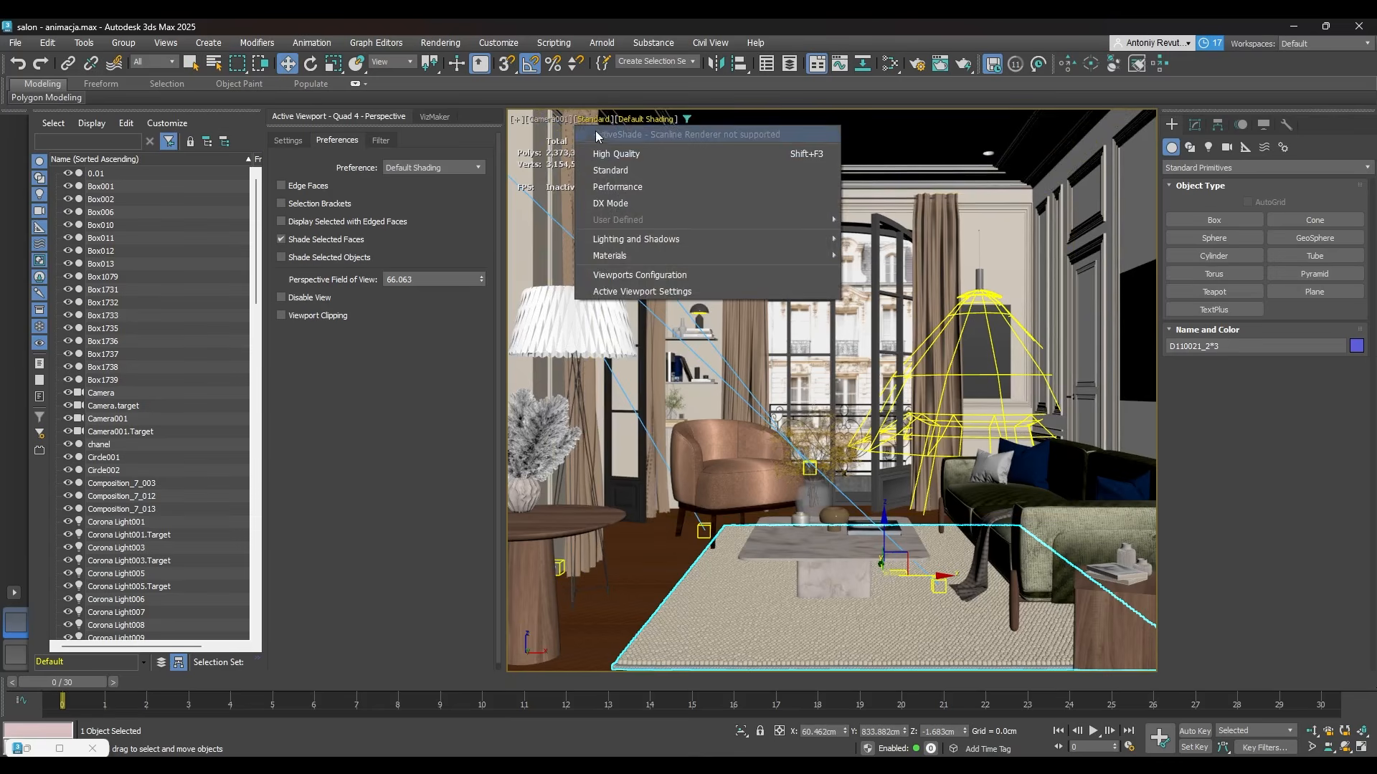
click(590, 119)
click(634, 119)
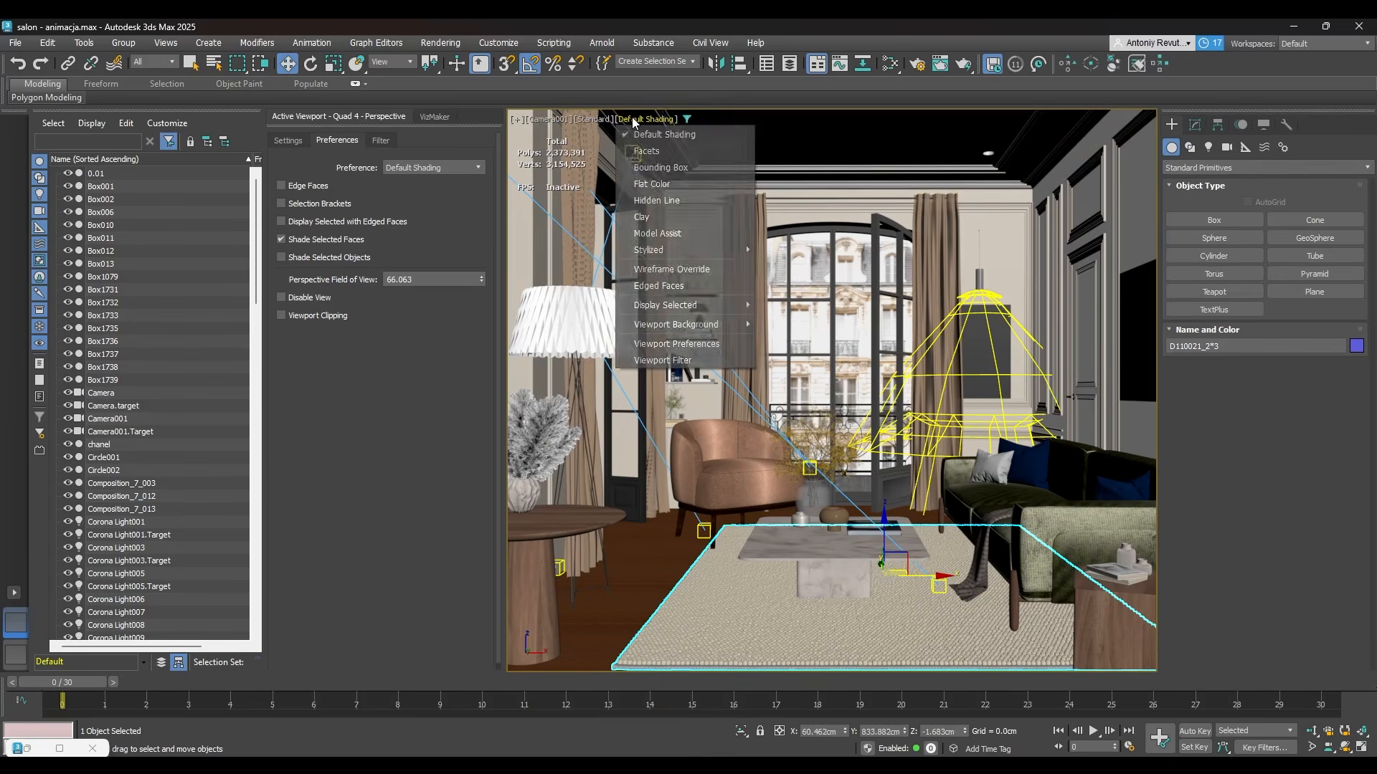
click(657, 350)
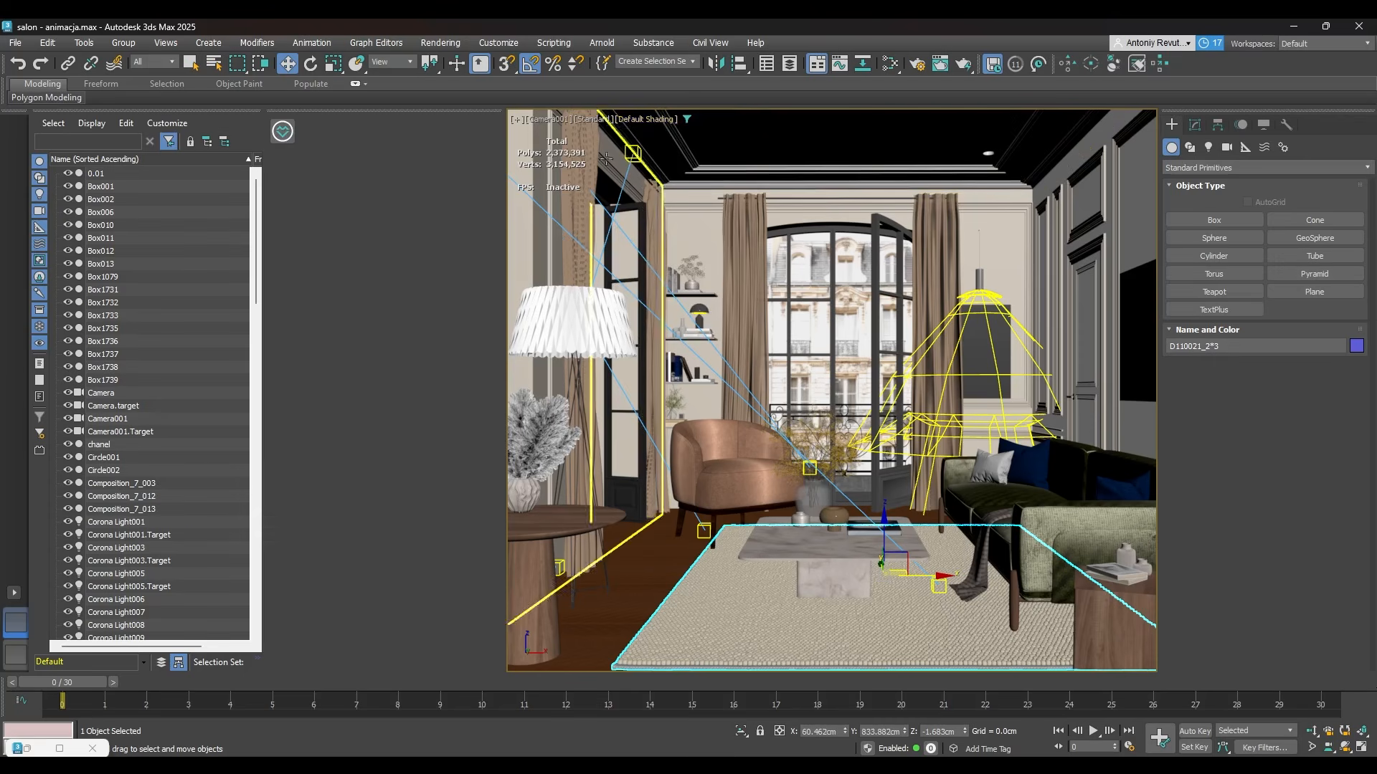
Filter the camera viewport by category, hiding cameras, helpers, lights and shapes so only geometry is displayed.
click(635, 120)
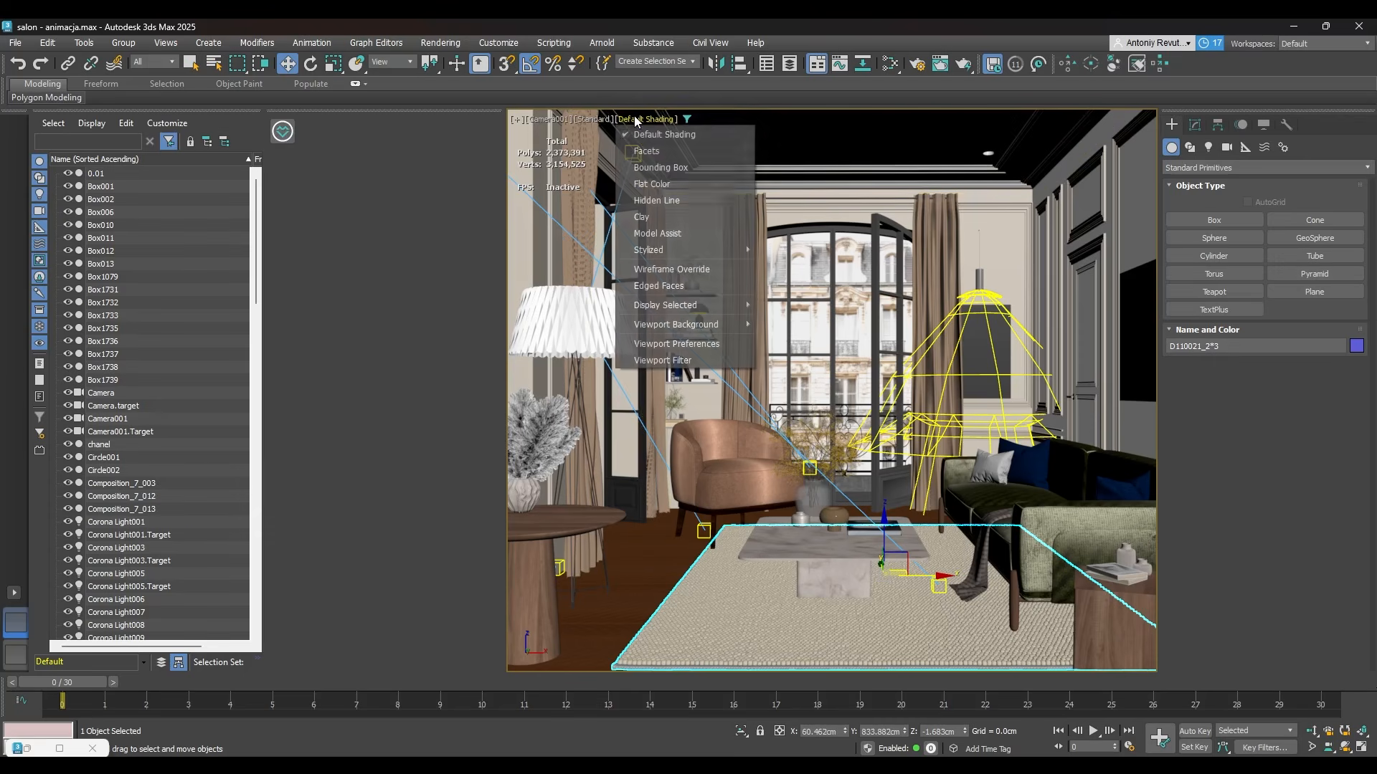
click(657, 345)
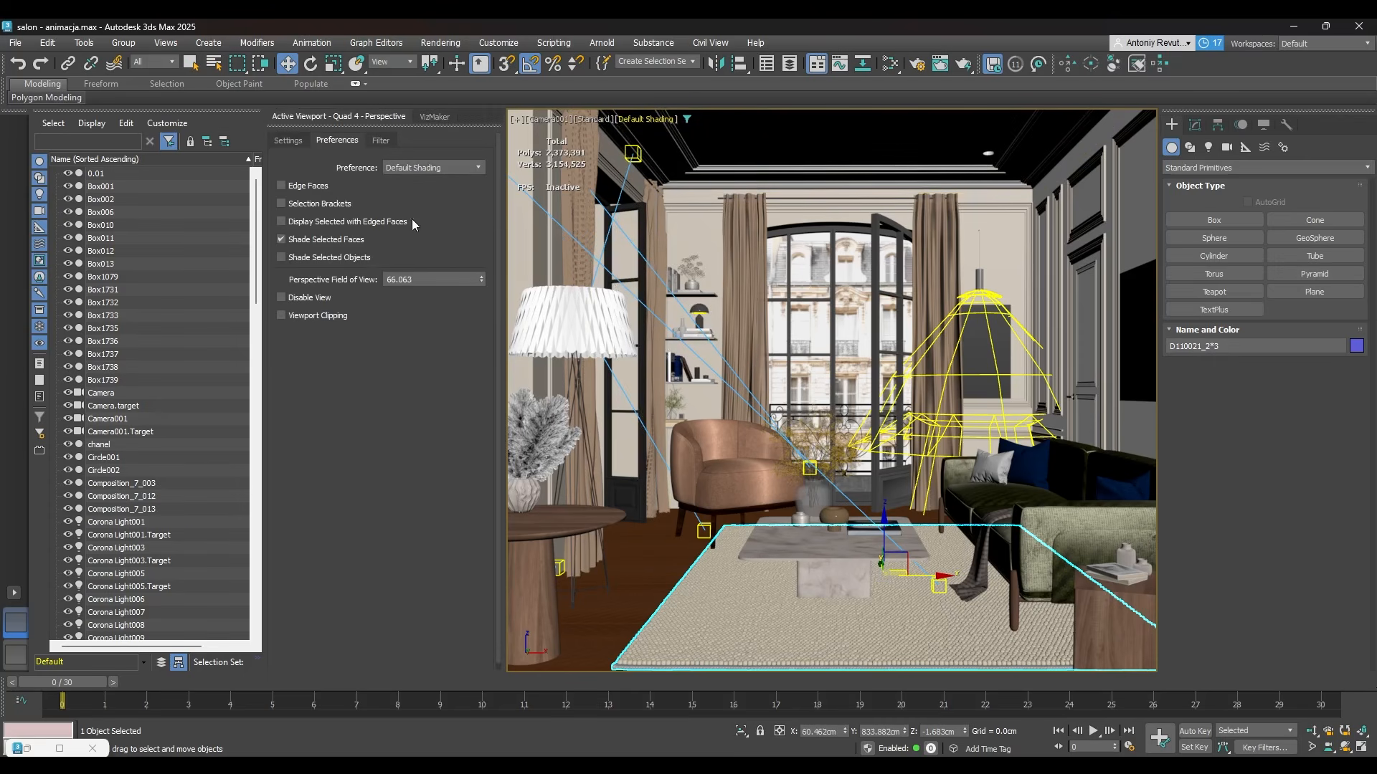
click(391, 147)
click(290, 208)
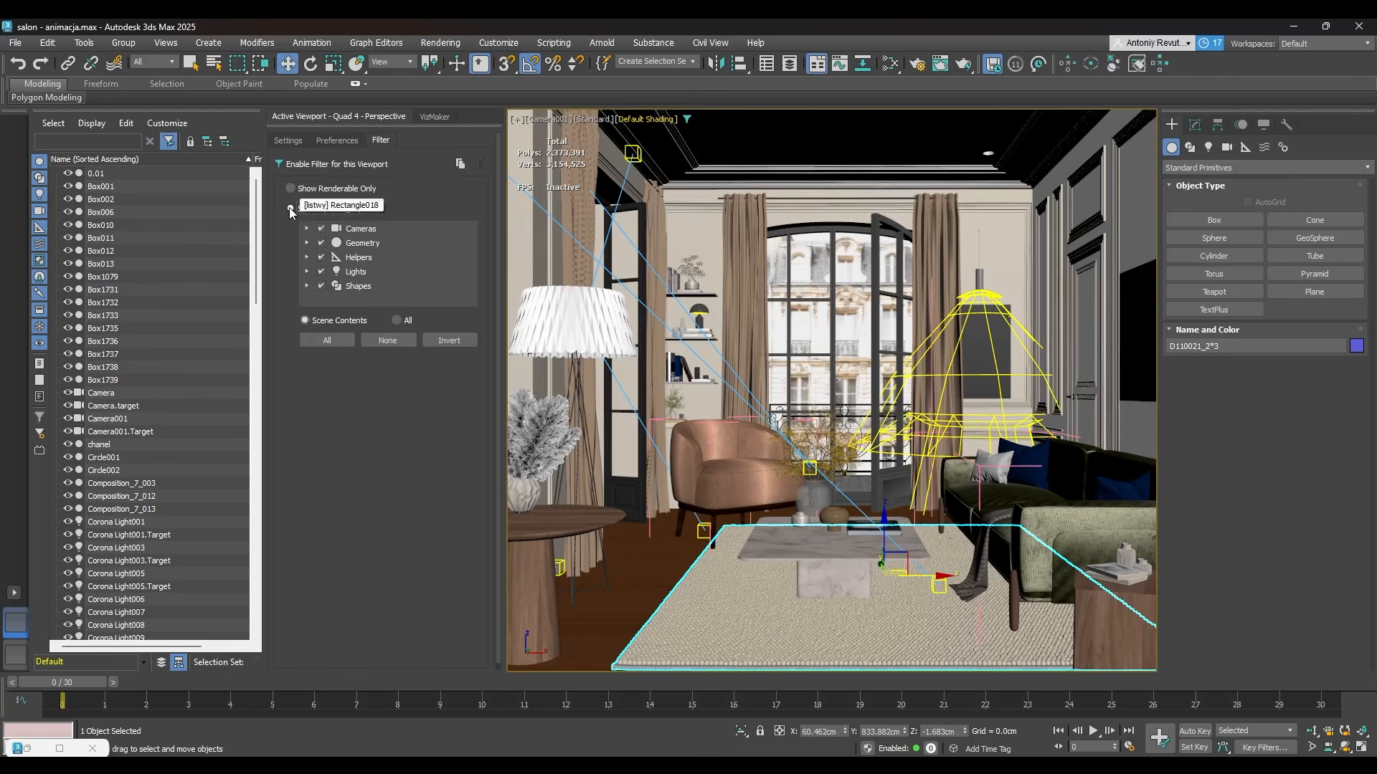
click(321, 228)
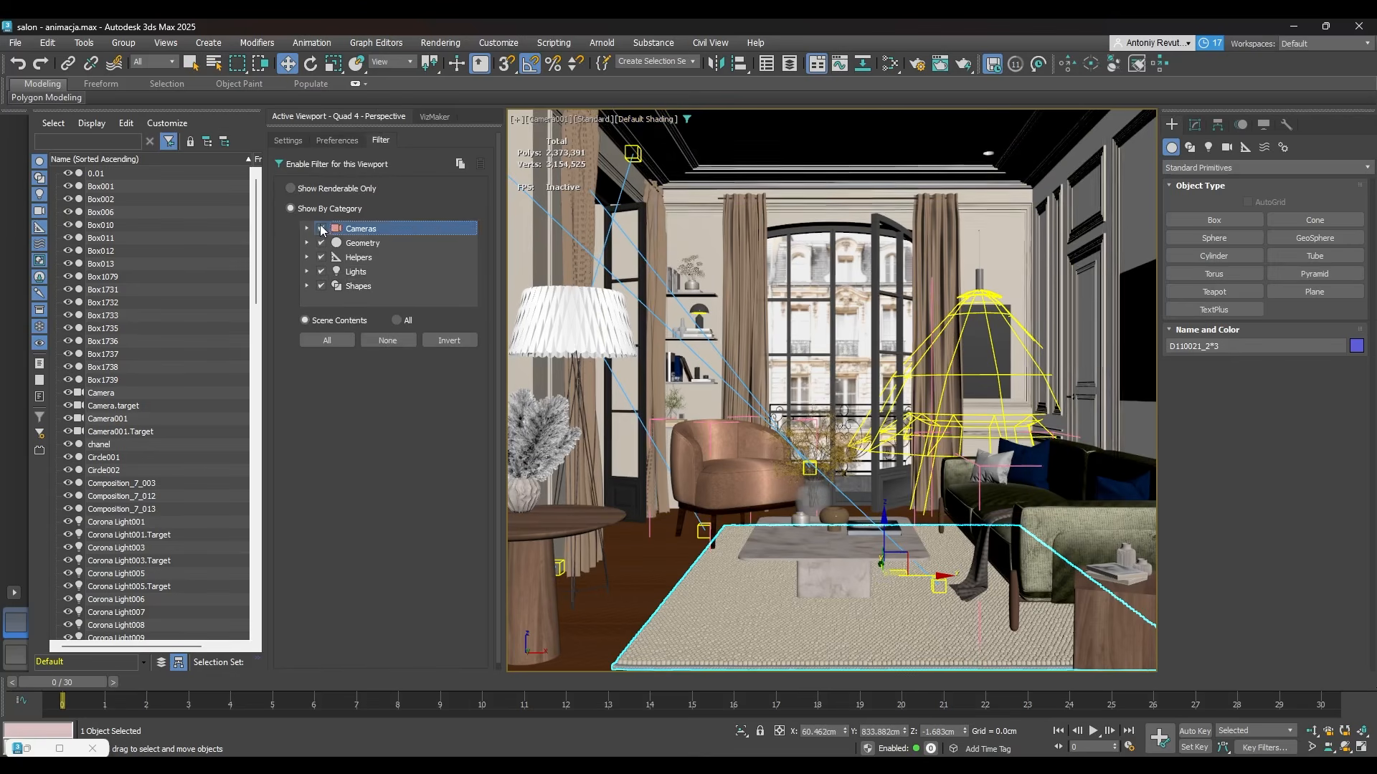
click(322, 256)
click(321, 271)
click(321, 285)
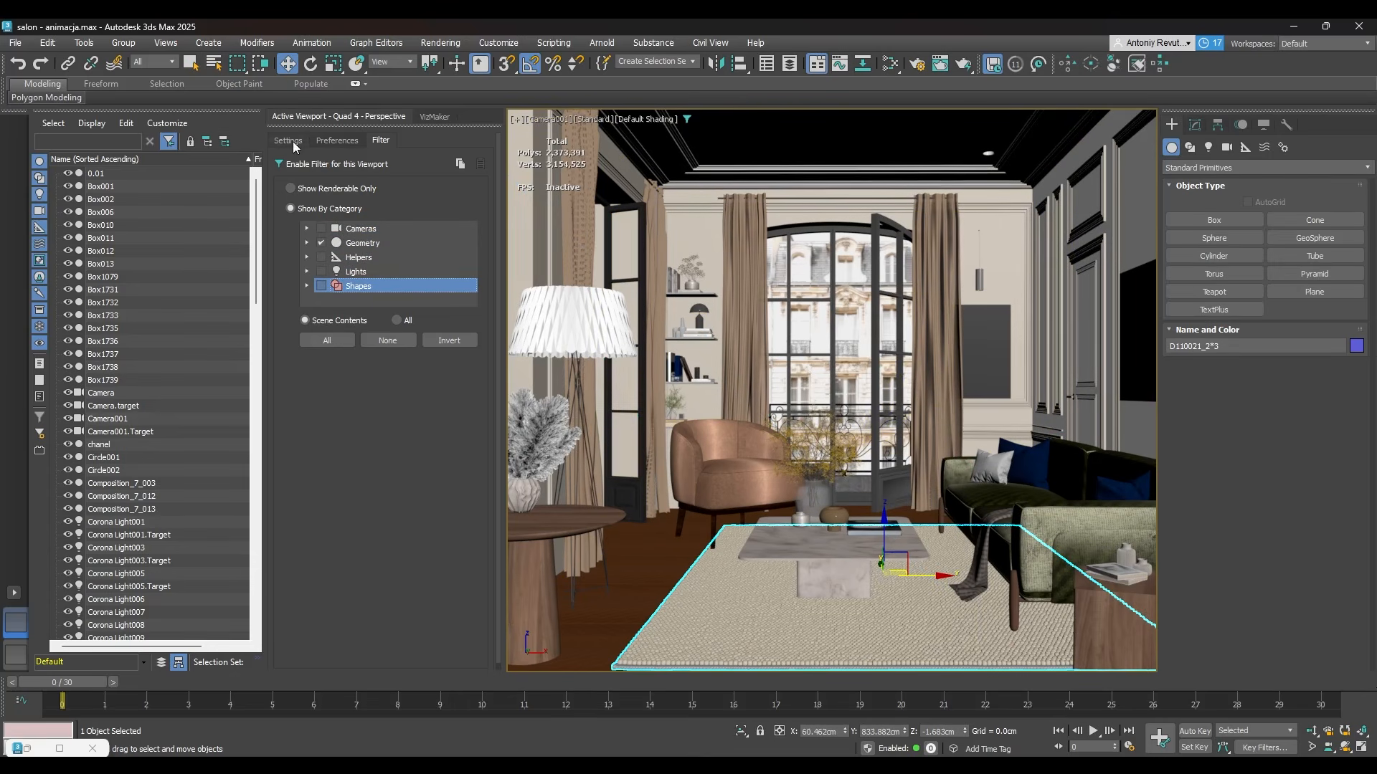
Set the camera viewport's shading to Flat Color and clear the object selection.
click(667, 120)
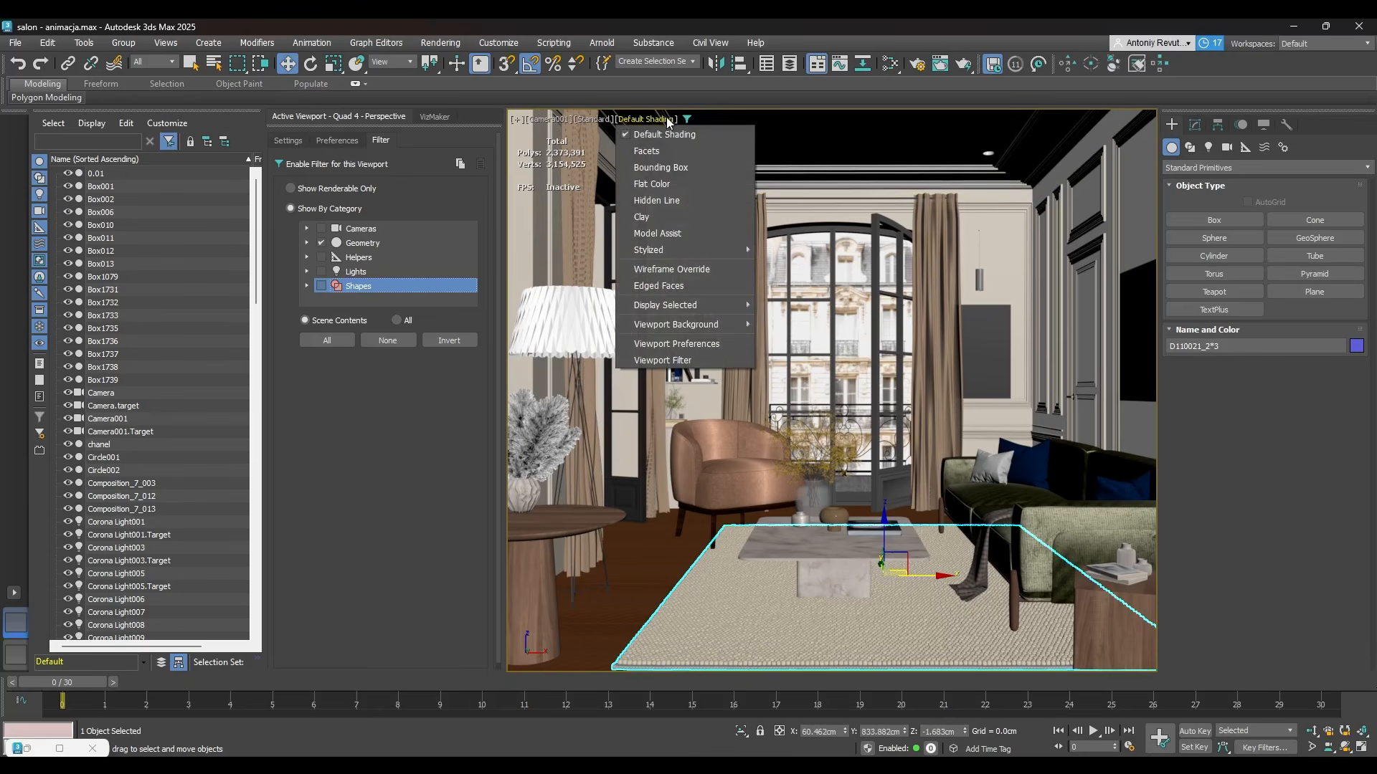
click(652, 184)
click(838, 346)
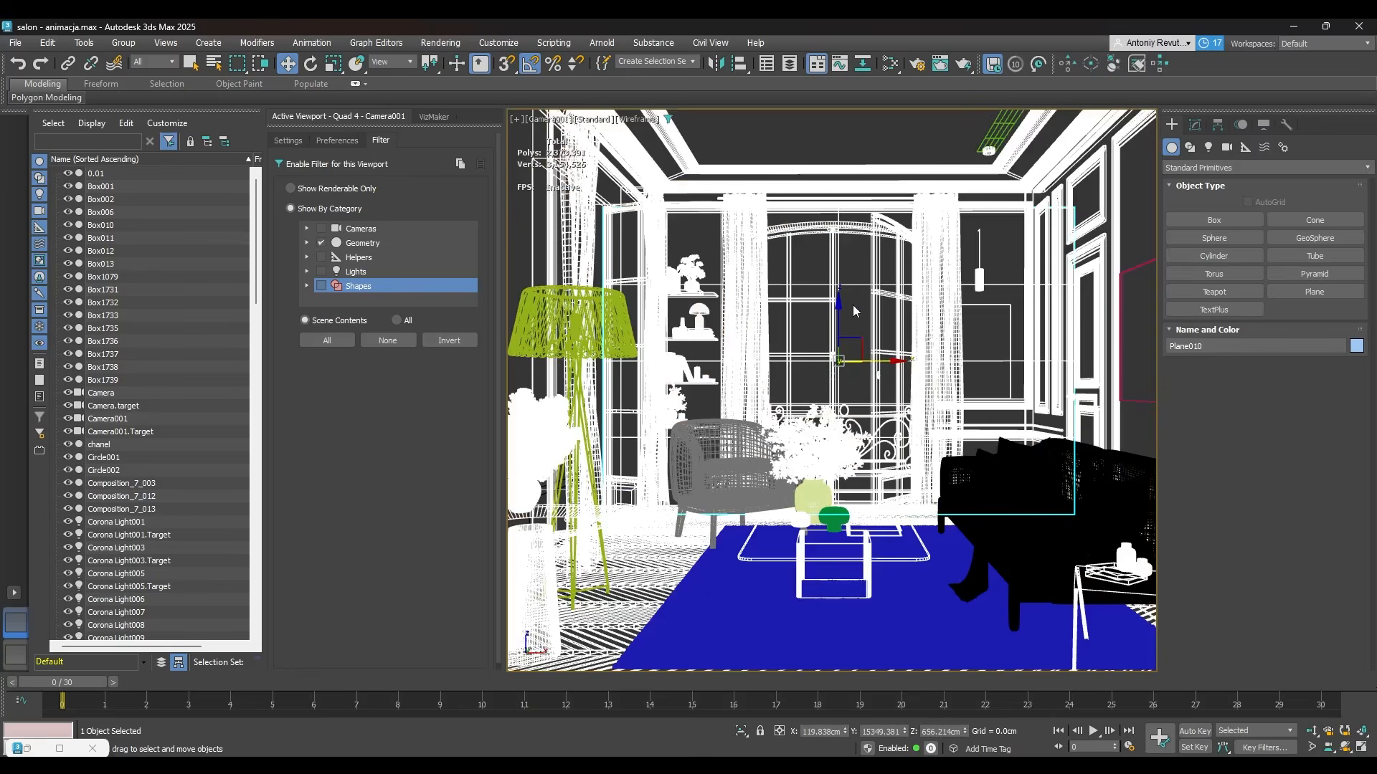
click(855, 300)
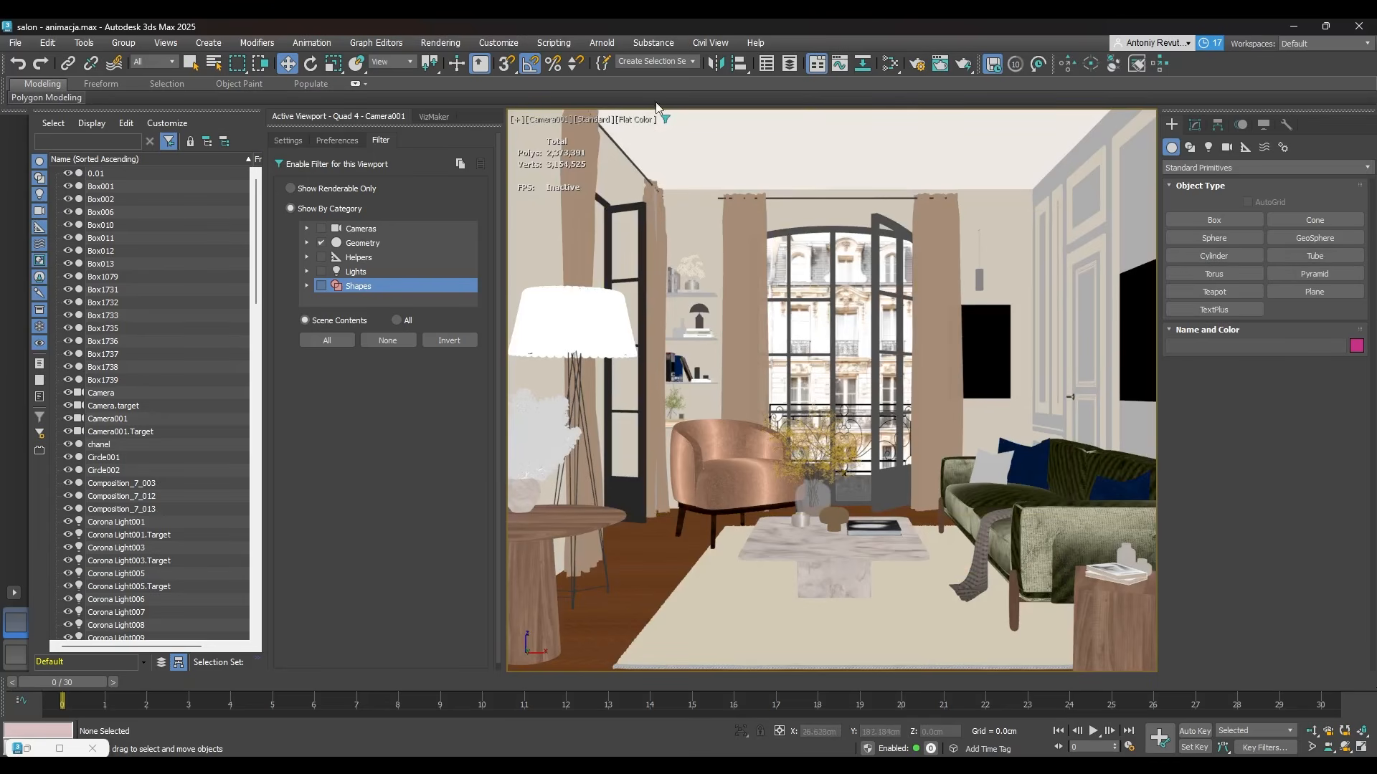
Send the flat-colour camera view to VizMaker as a source image and select its new node.
click(430, 116)
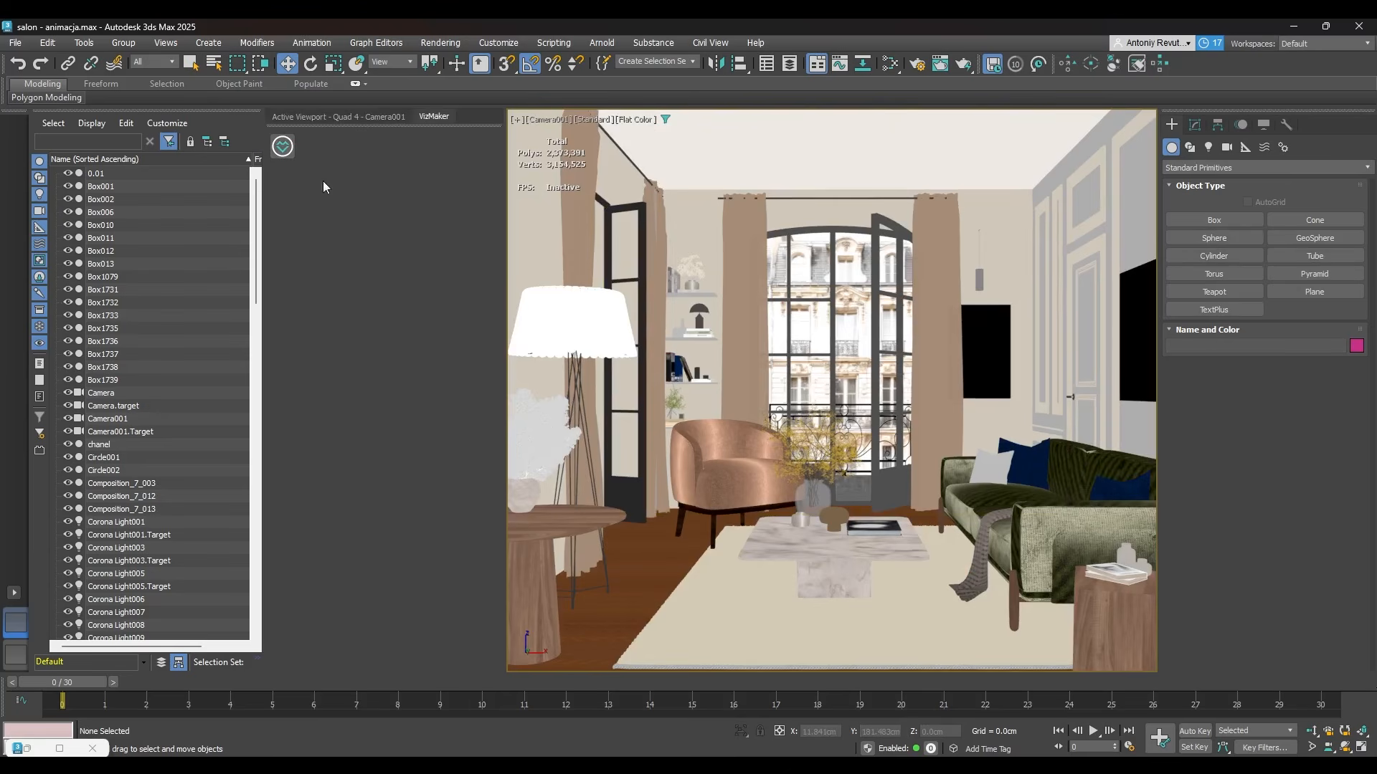
click(282, 150)
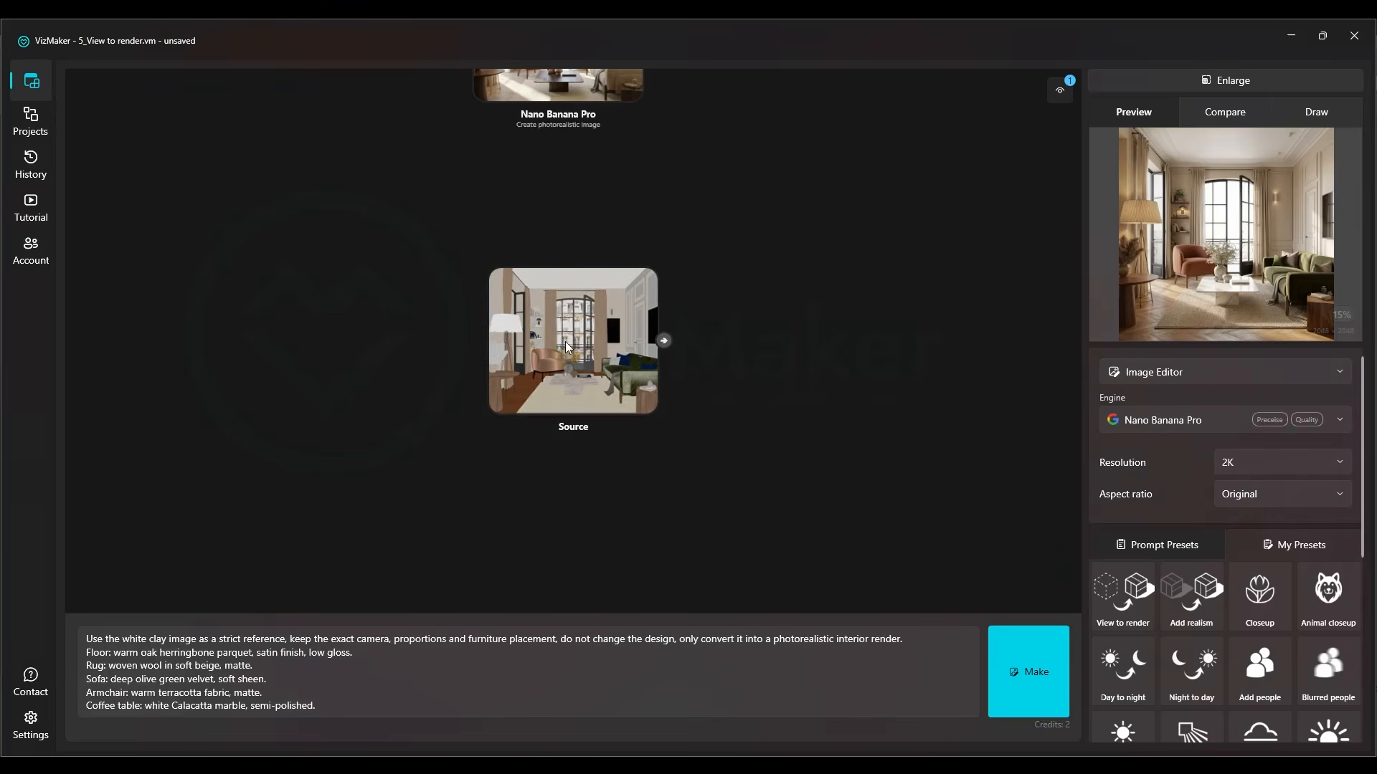
click(573, 347)
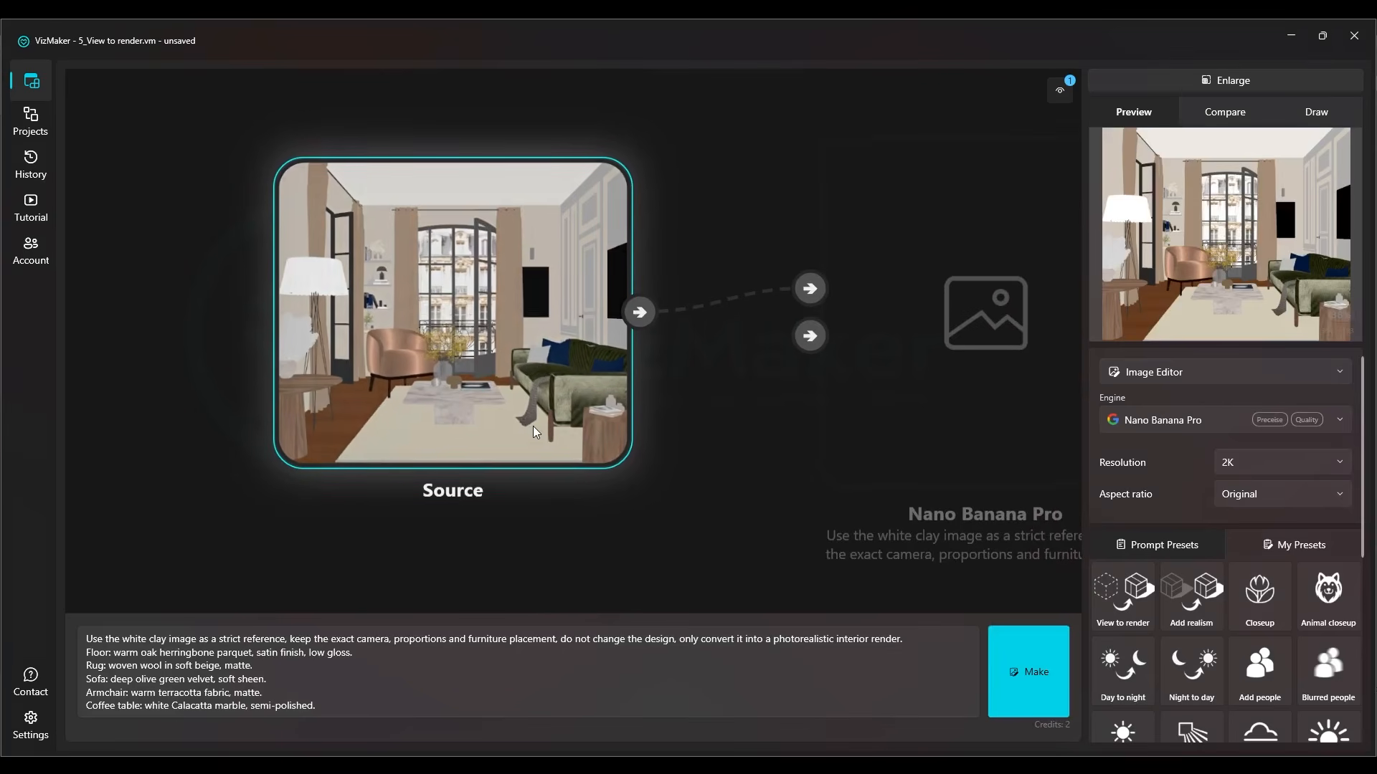
Move the new living room source node to an empty canvas area, level with the topmost source and its renders.
scroll(528, 369, down, 6)
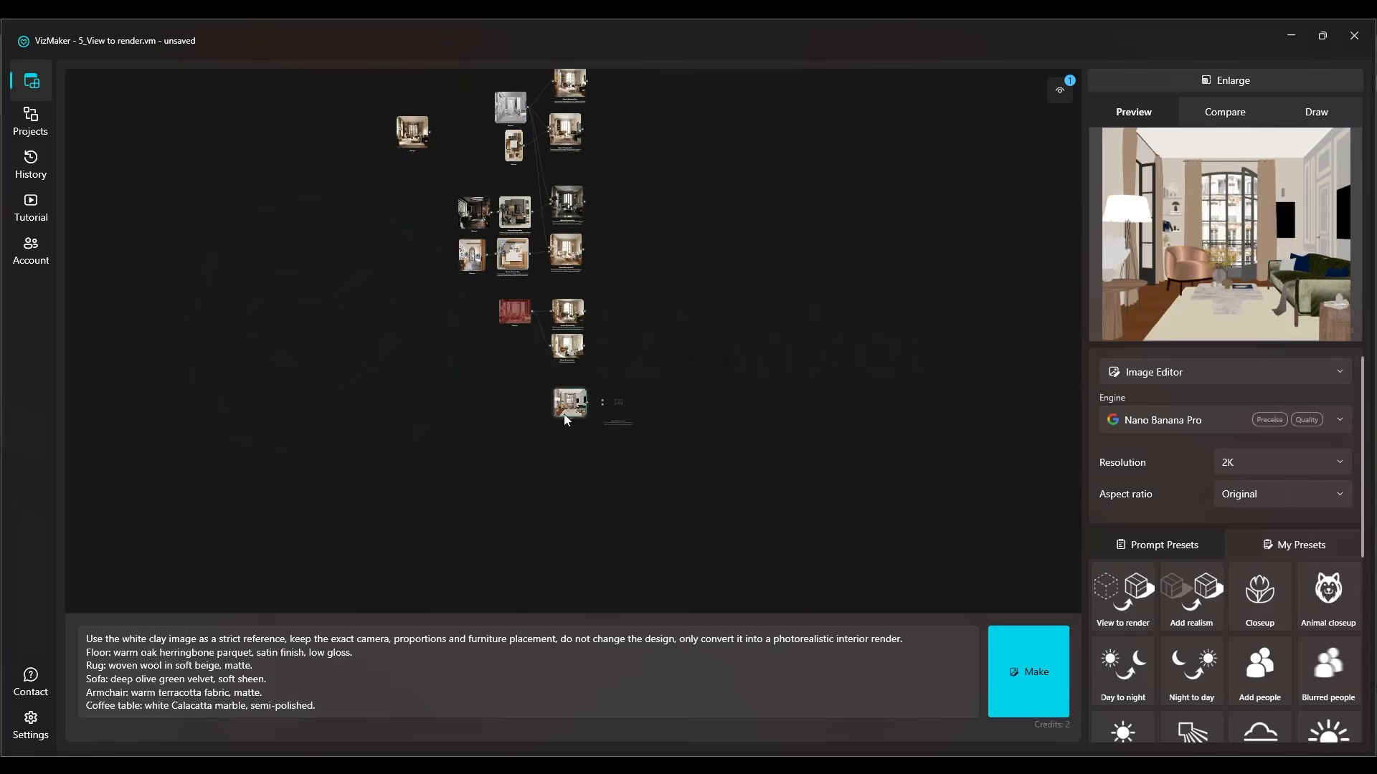
drag(651, 389, 574, 405)
drag(297, 98, 298, 85)
drag(351, 183, 409, 457)
drag(354, 365, 335, 303)
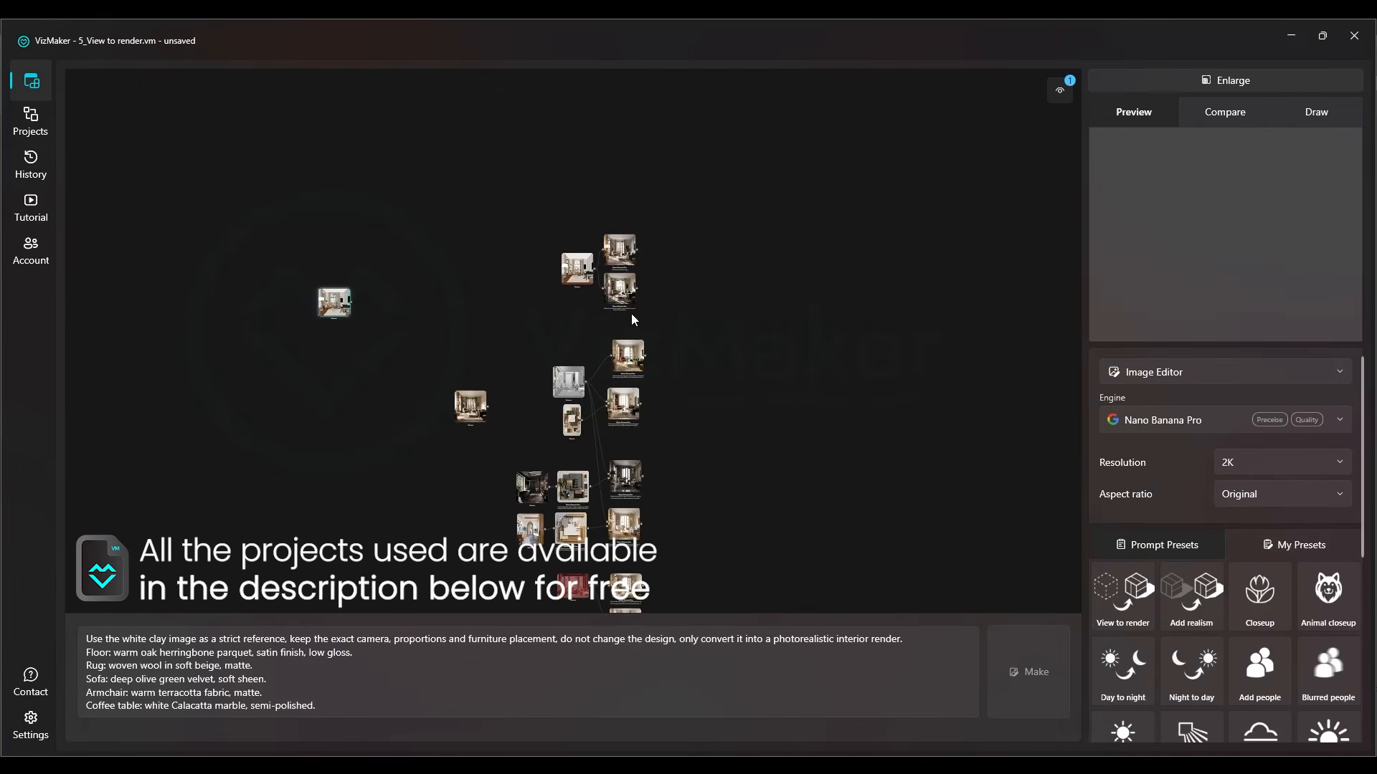
scroll(622, 373, up, 6)
drag(524, 274, 738, 388)
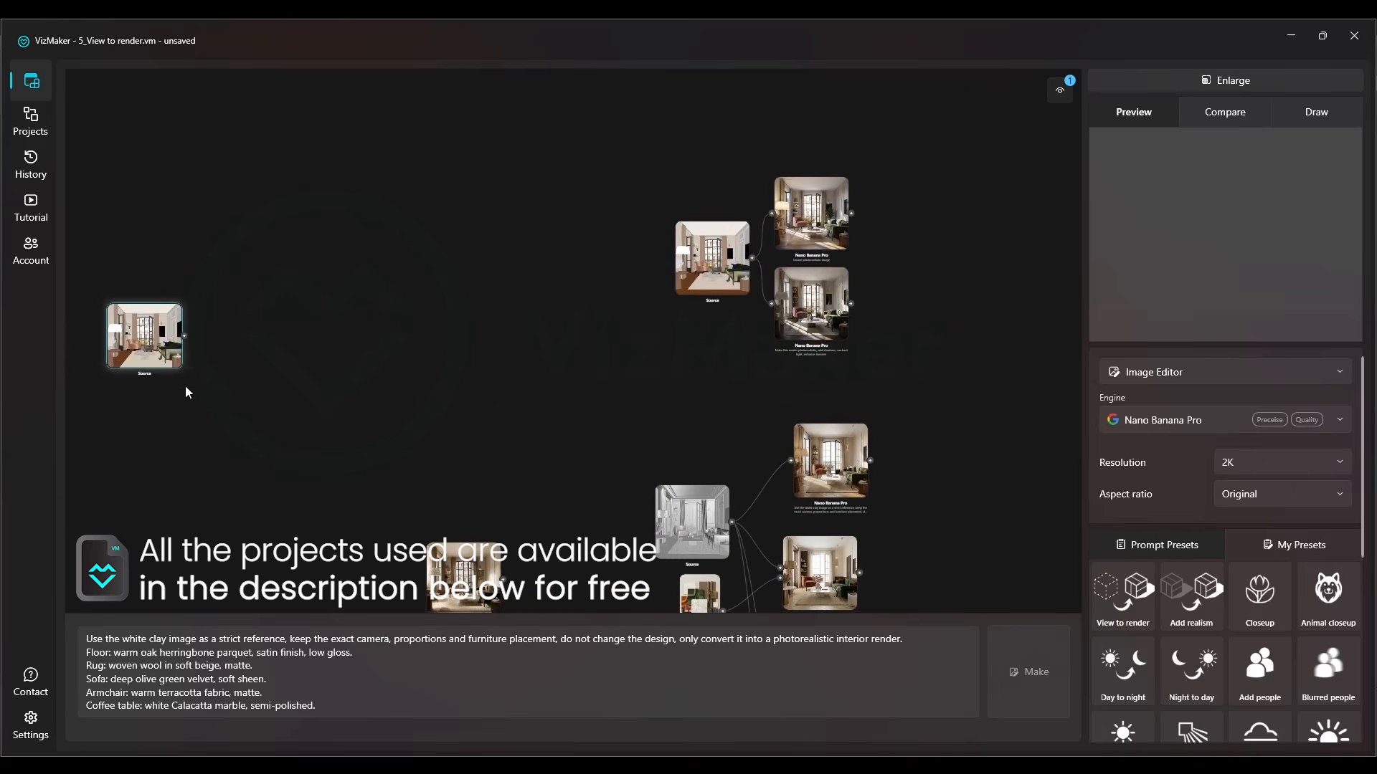
drag(131, 280, 118, 266)
scroll(423, 317, down, 3)
drag(339, 273, 551, 223)
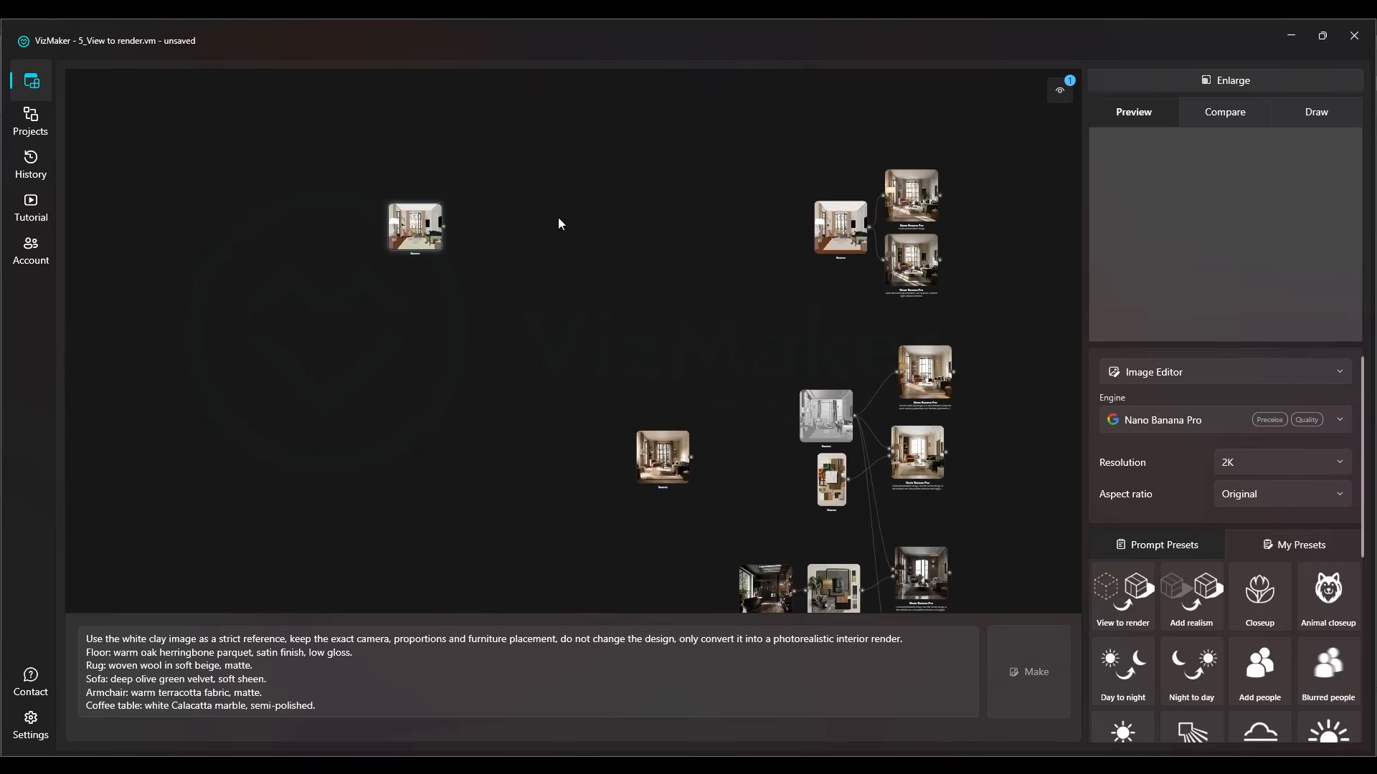
drag(723, 167, 671, 131)
scroll(673, 135, down, 3)
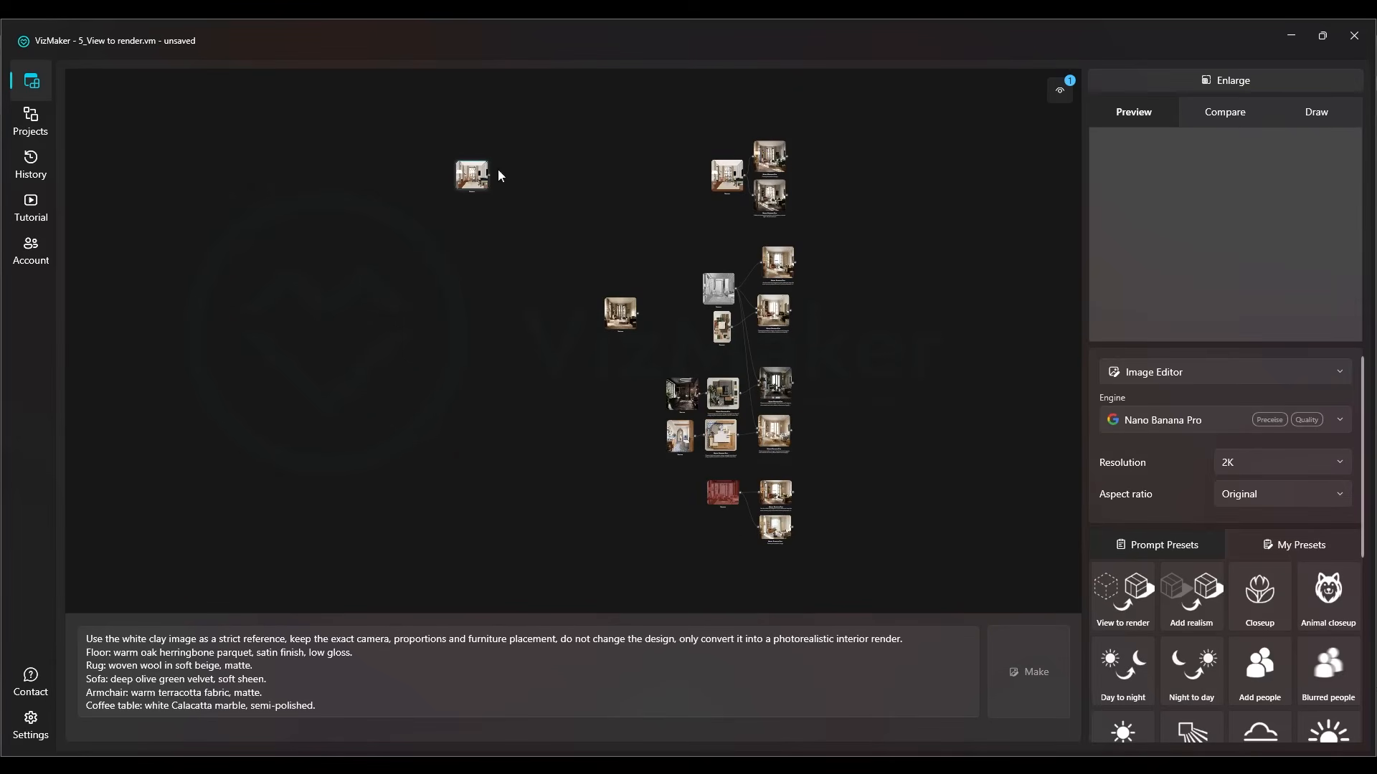
Move the new source node farther away from the existing render groups to leave free space around it.
scroll(849, 209, up, 3)
scroll(825, 198, up, 3)
drag(751, 161, 688, 330)
scroll(689, 329, up, 3)
scroll(740, 335, down, 4)
drag(557, 439, 1165, 379)
scroll(602, 324, down, 2)
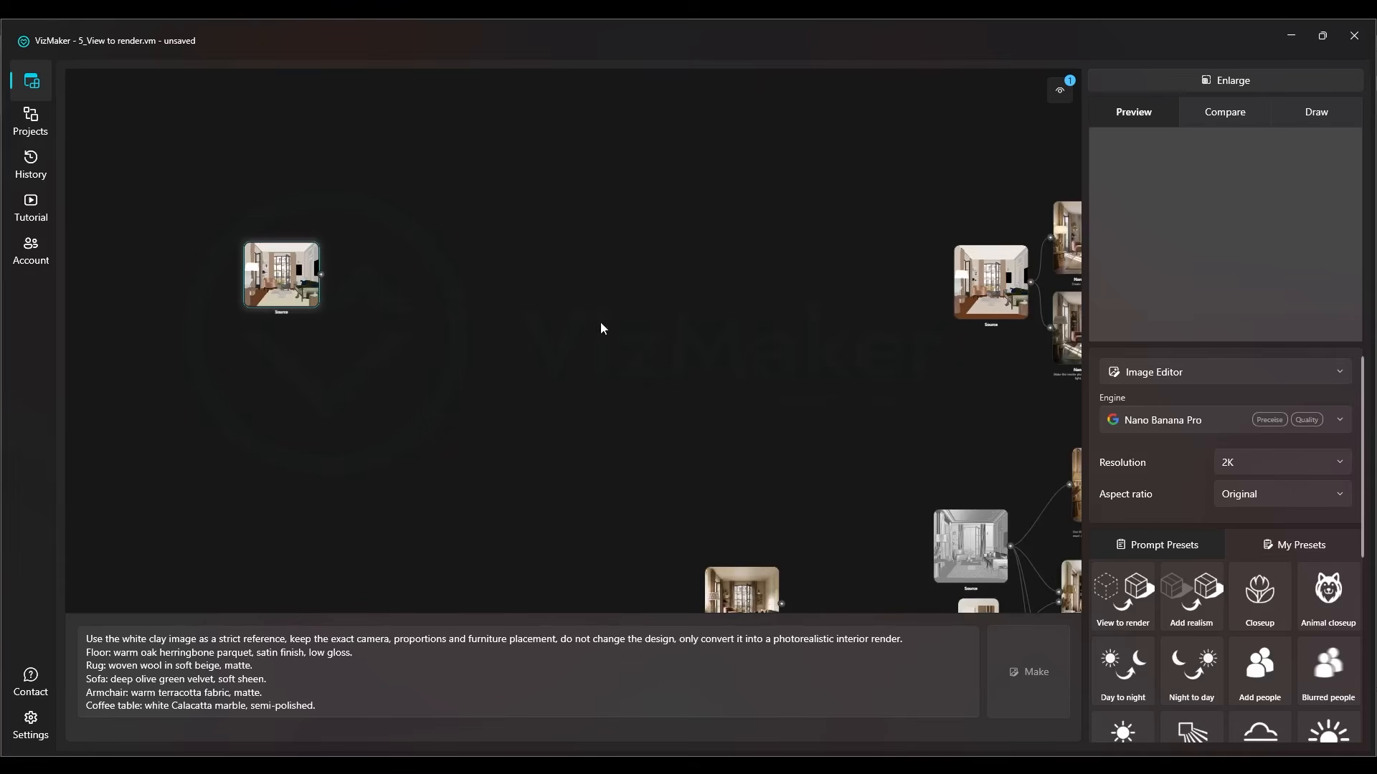
Select the flat-colour source node and choose Image Editor with the Nano Banana Pro engine for it.
scroll(287, 259, up, 5)
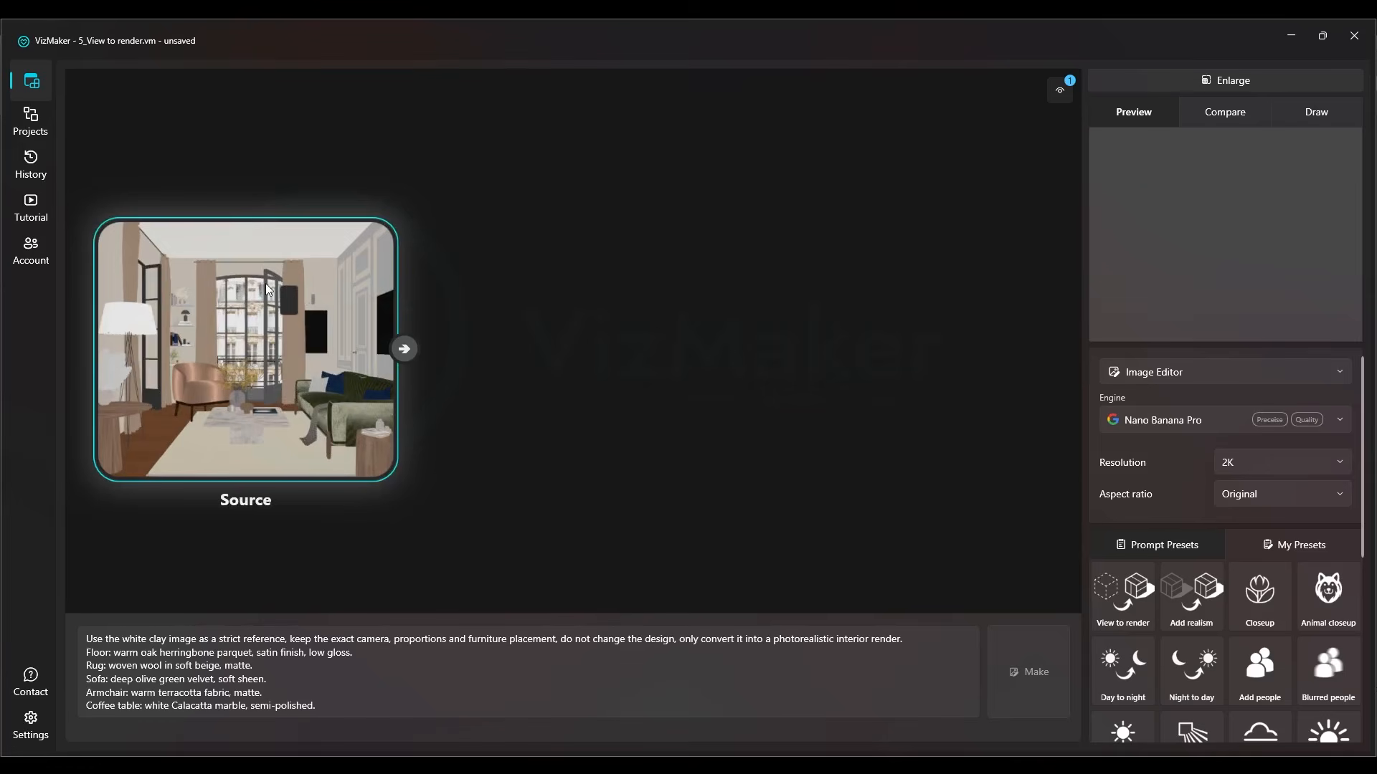
scroll(265, 281, down, 1)
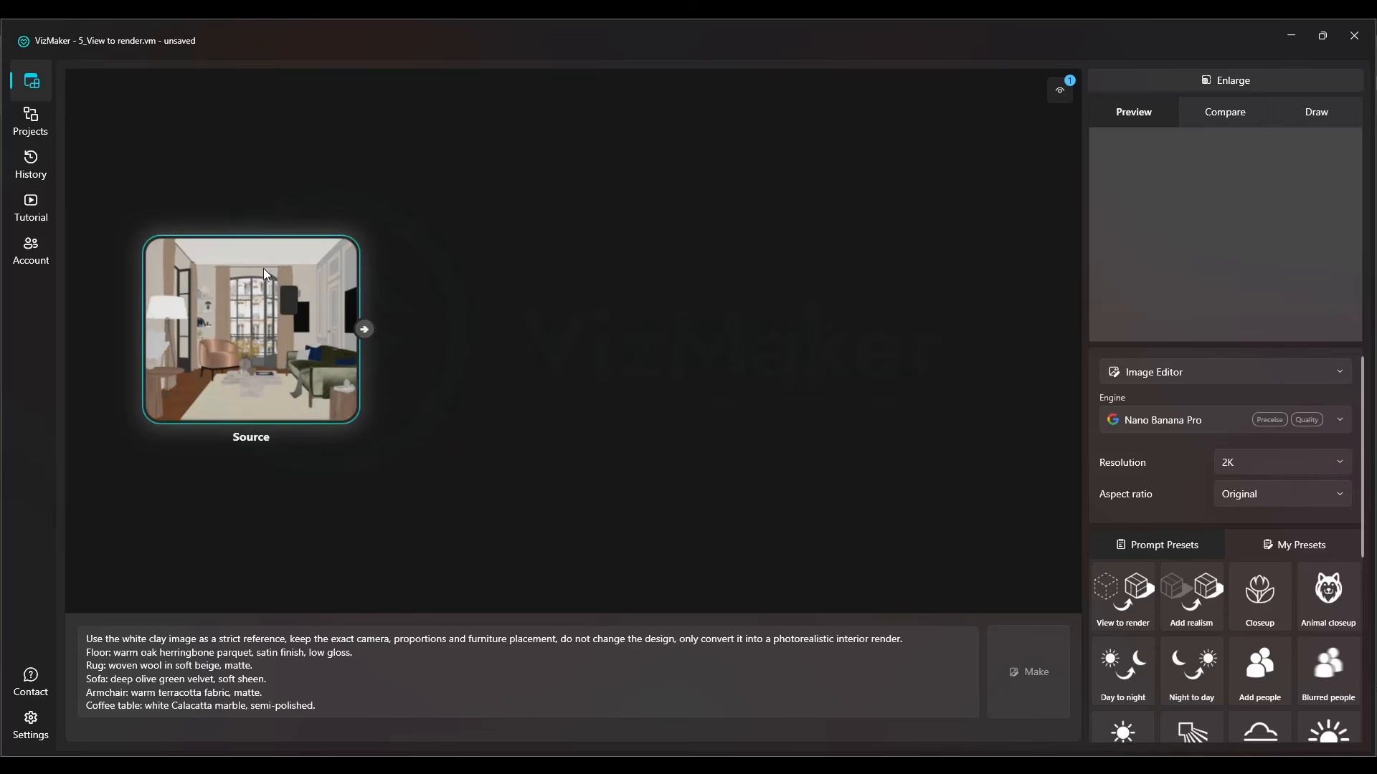
scroll(201, 330, up, 2)
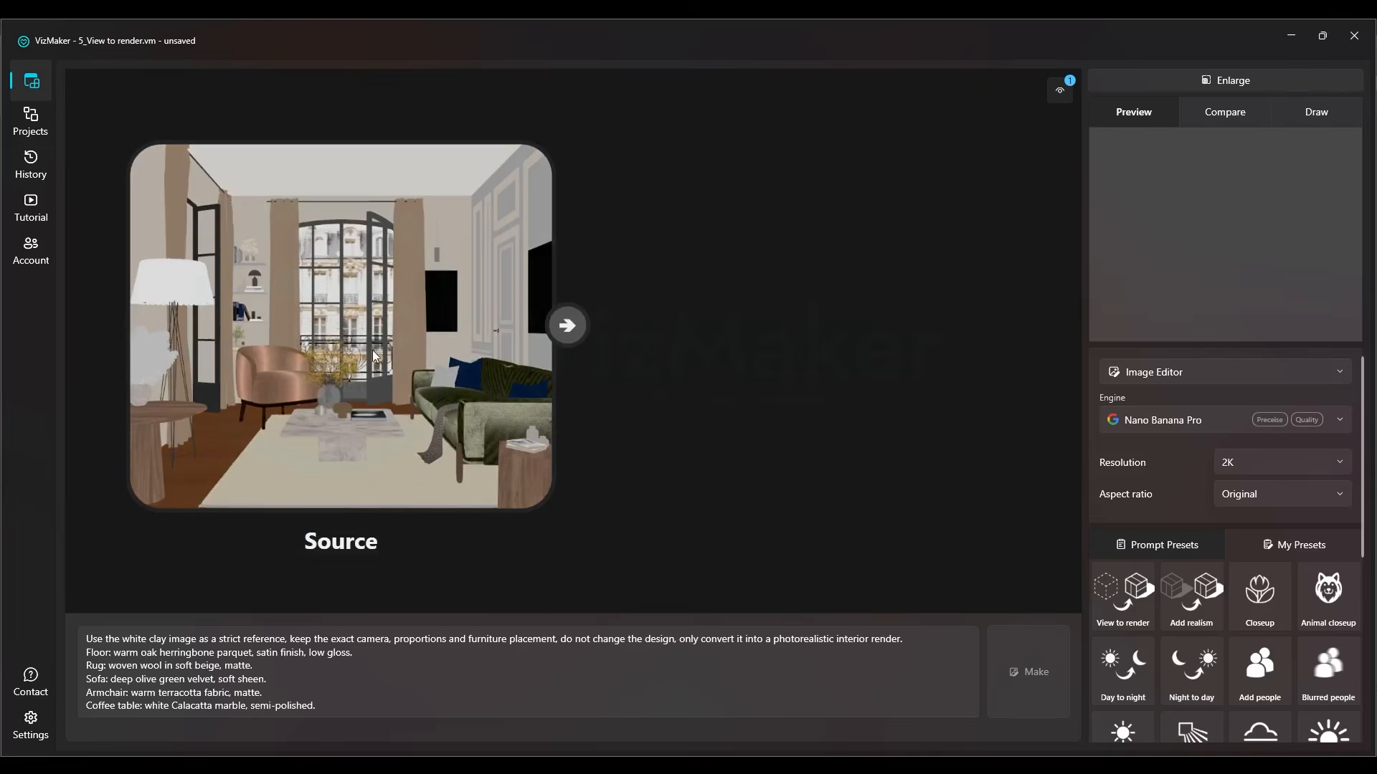
click(373, 346)
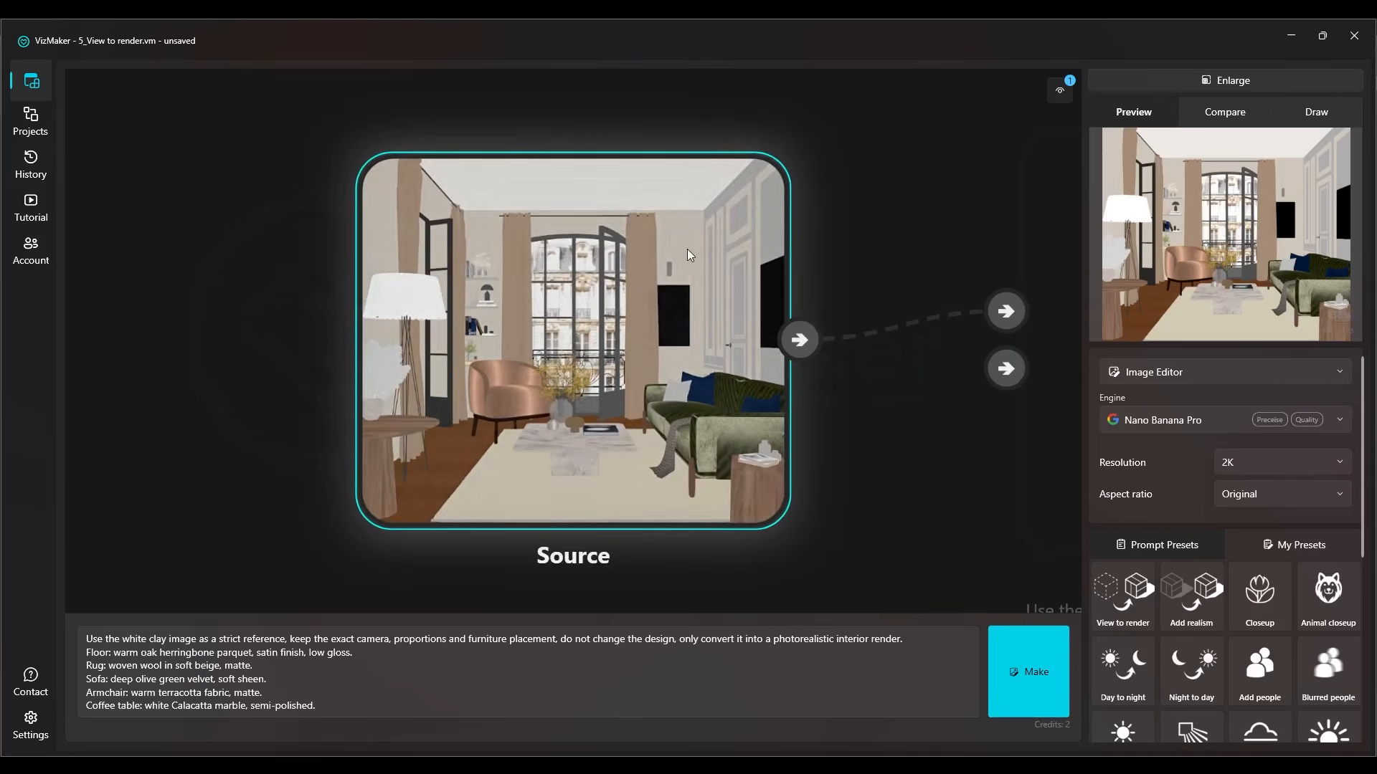
click(1163, 369)
click(1169, 399)
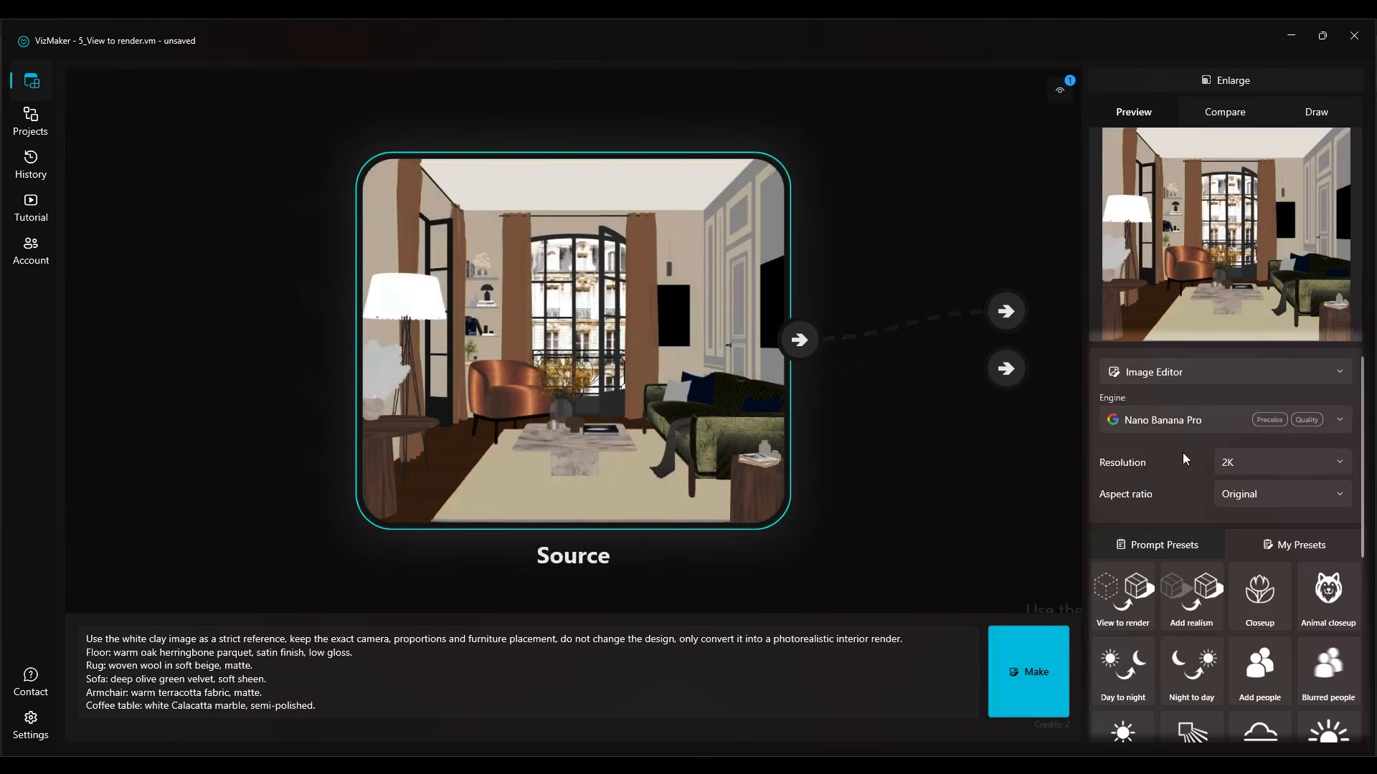
click(1195, 421)
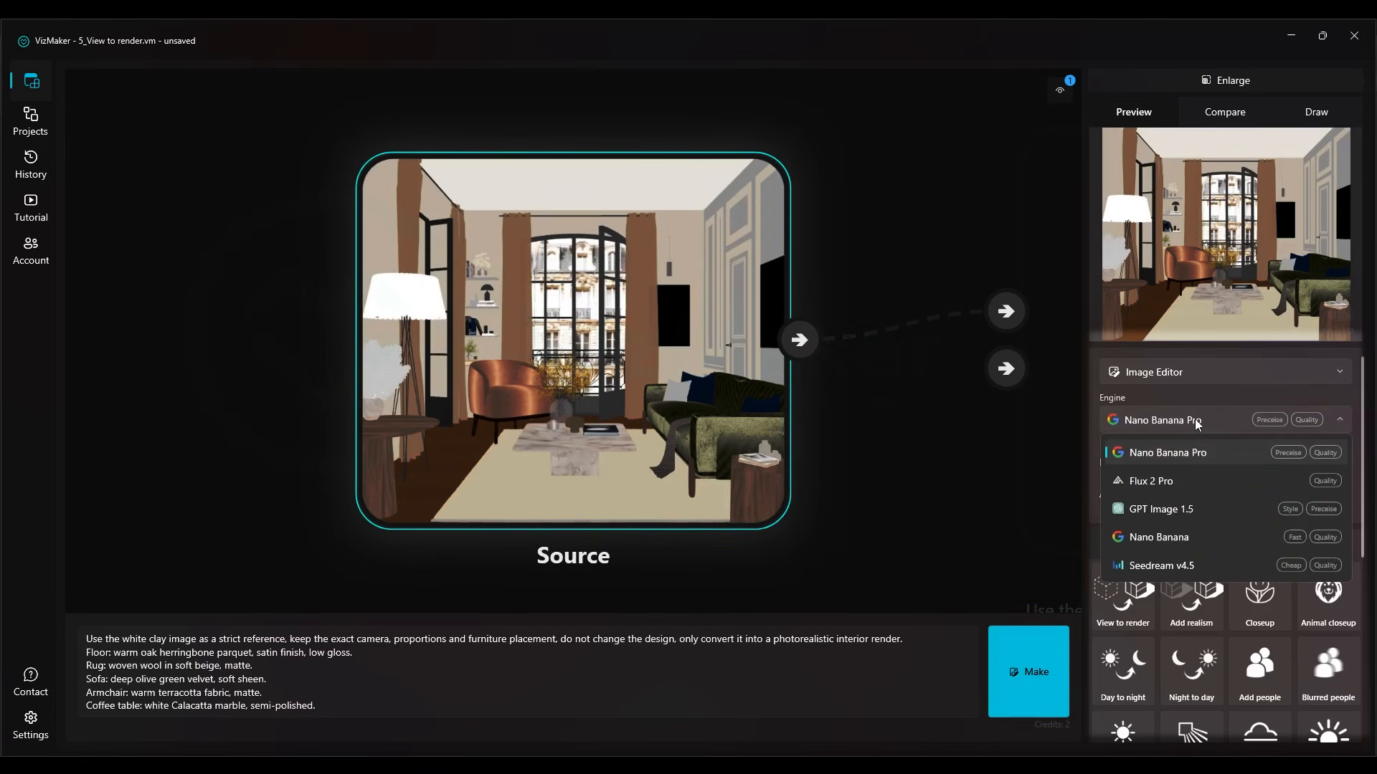
click(1192, 422)
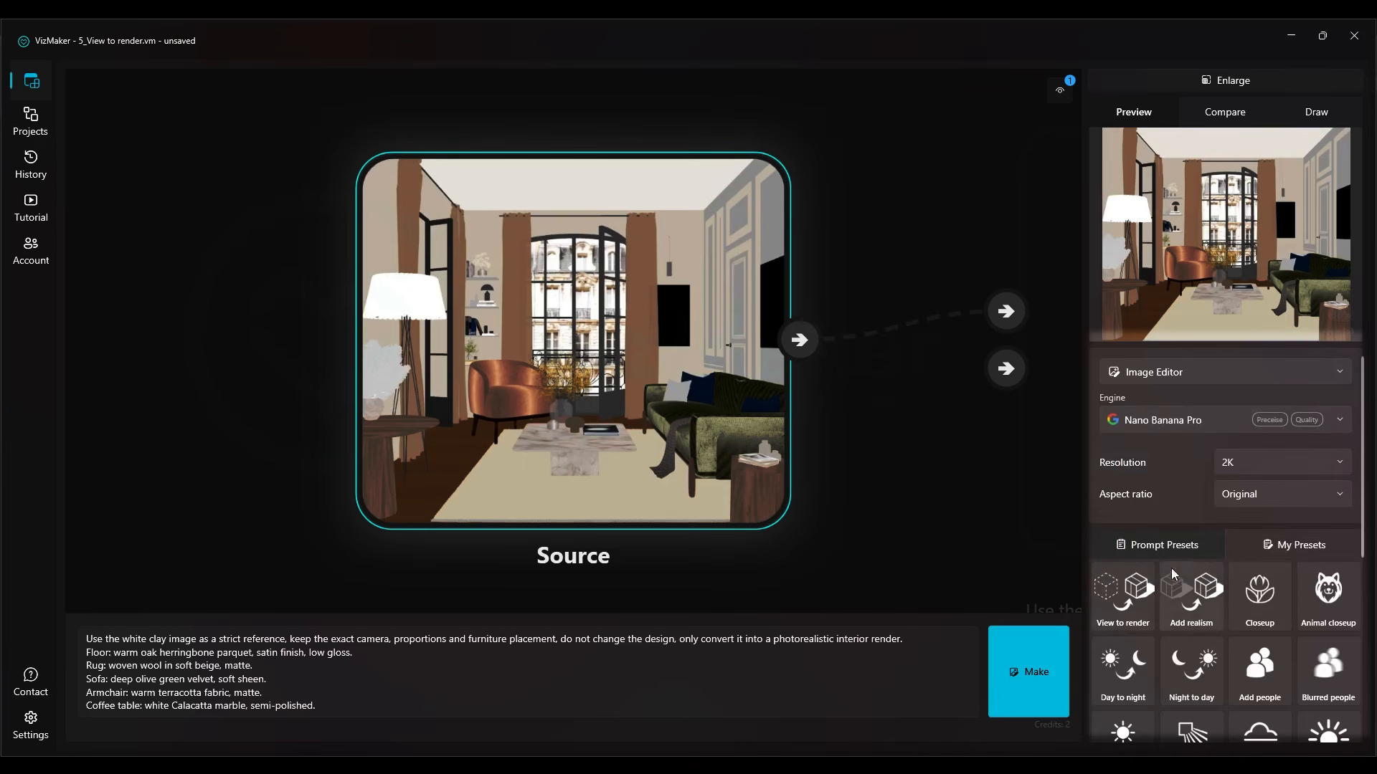
Generate a render from the source with the View to render preset, using the prompt "Create photorealistic image" at 2K.
click(1126, 597)
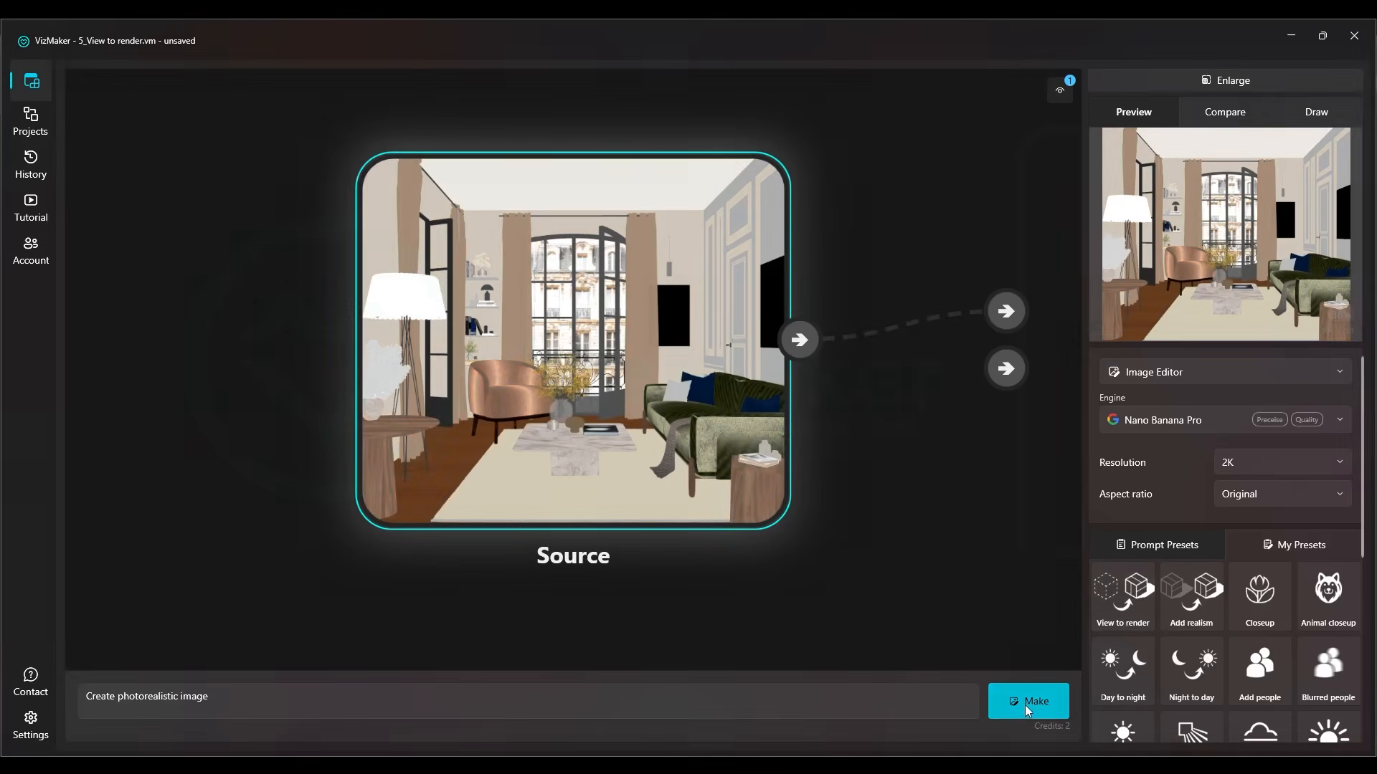
click(1025, 702)
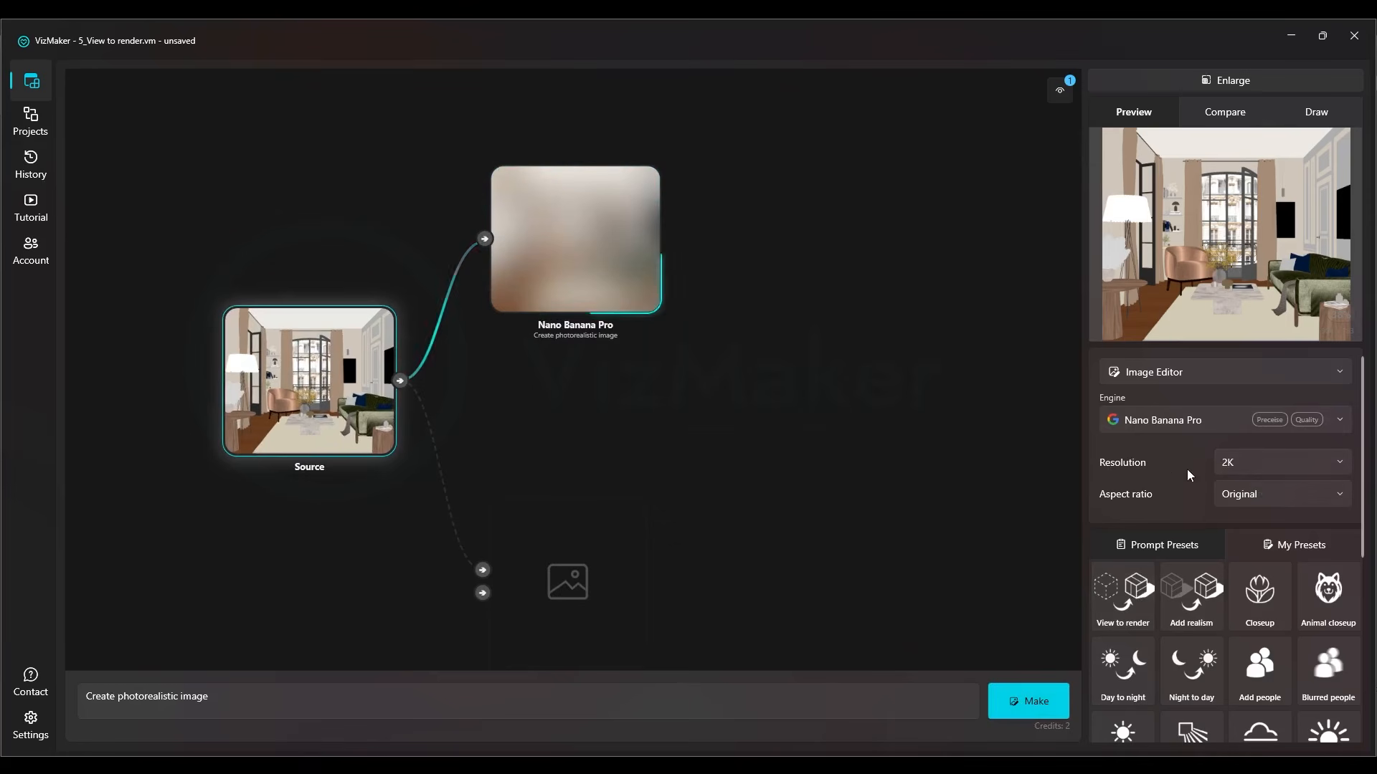
scroll(337, 360, up, 5)
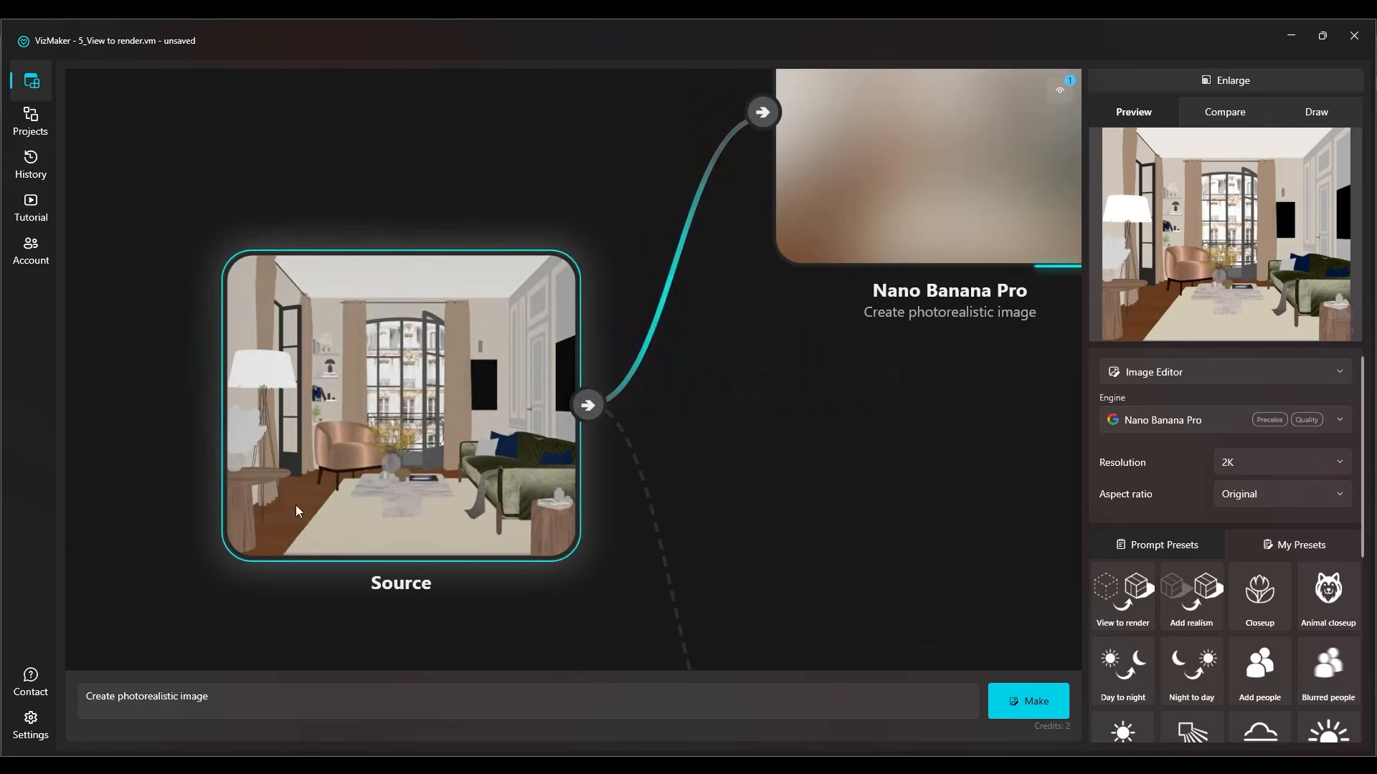
scroll(356, 294, down, 5)
drag(594, 388, 671, 416)
drag(293, 265, 312, 316)
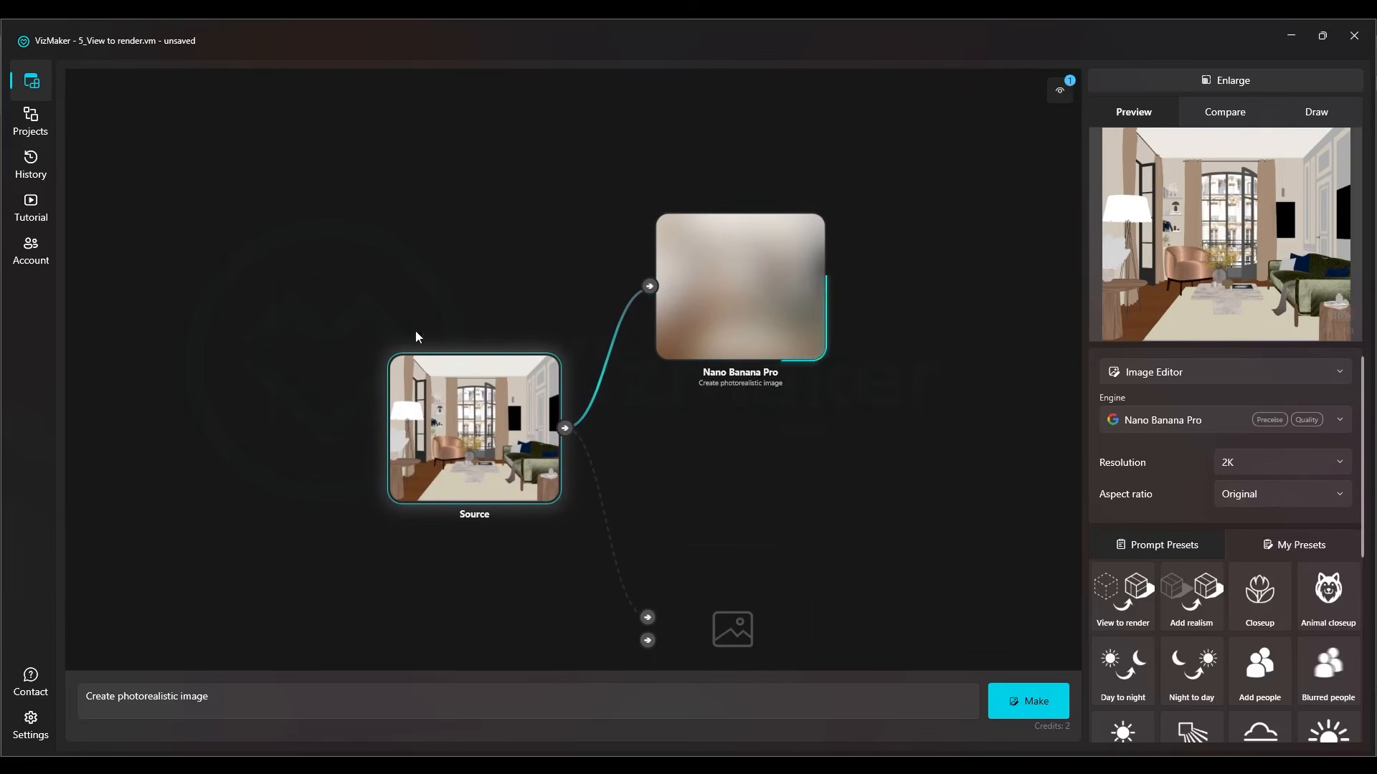
Look at the canvas options for loading an image and saving the project, and deselect the source node.
right_click(355, 268)
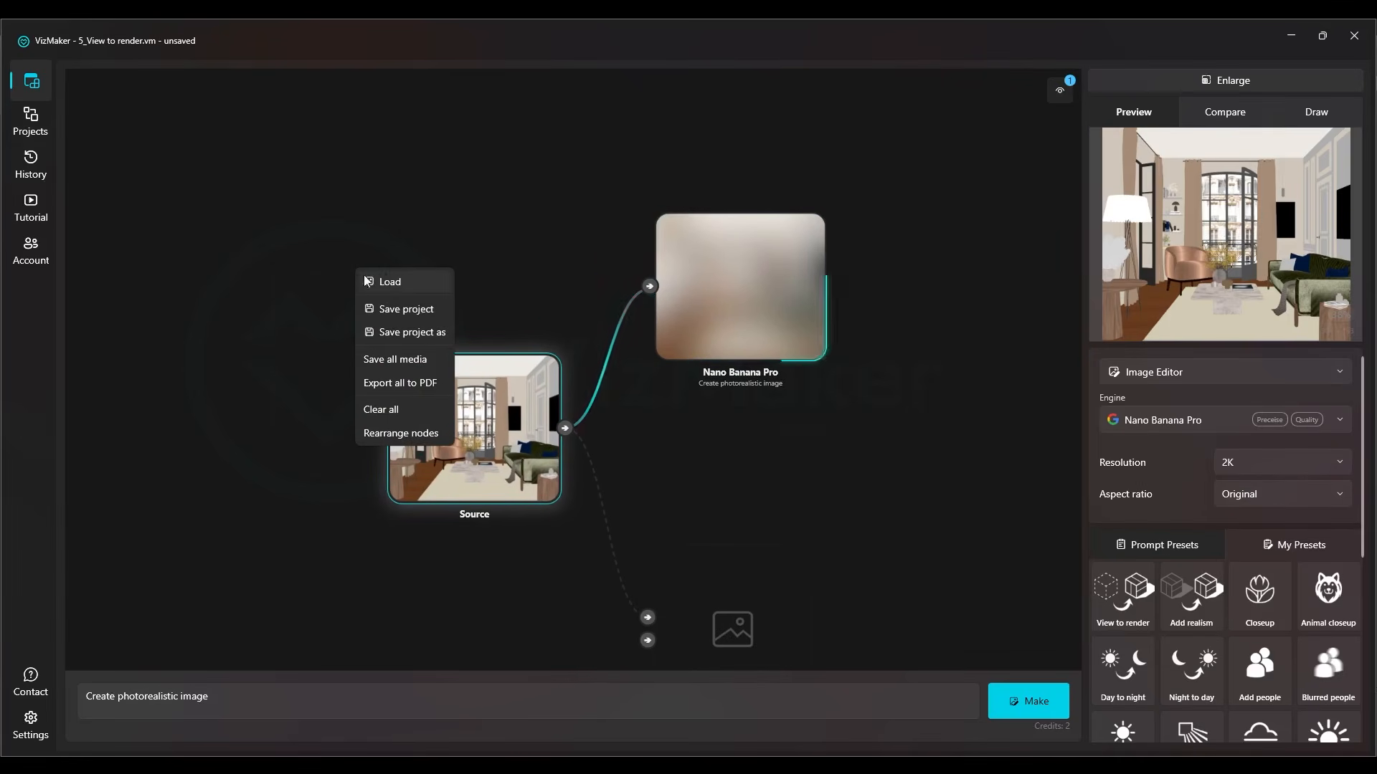
right_click(293, 210)
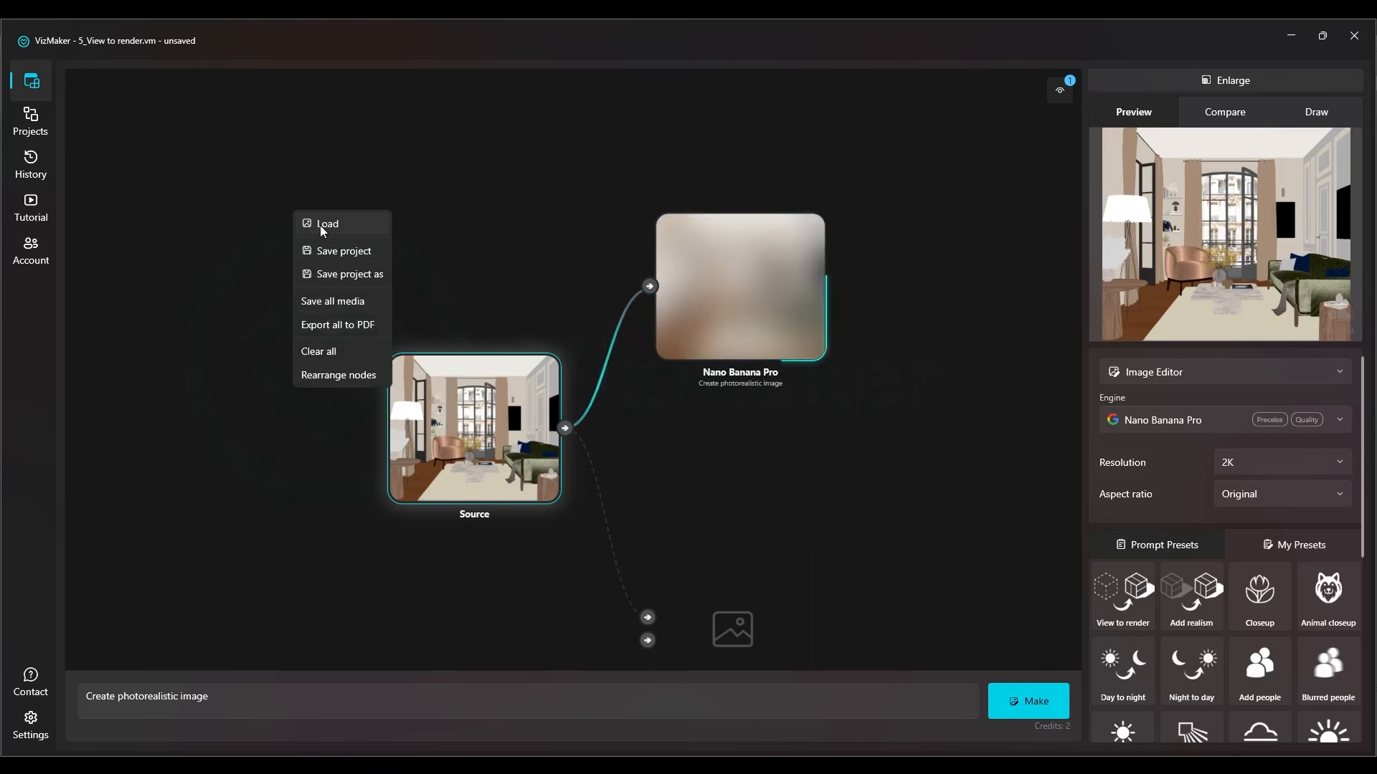
click(491, 161)
drag(675, 411, 427, 369)
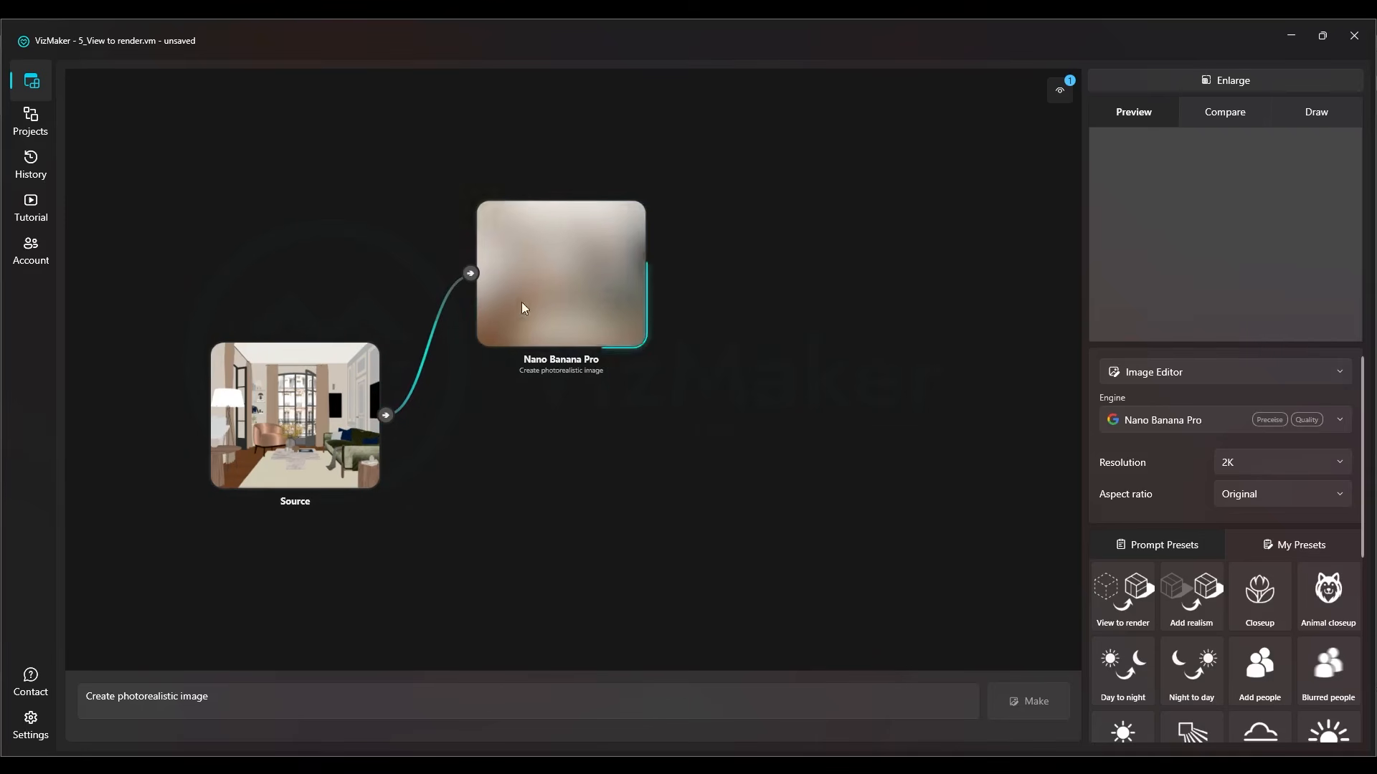
Select the earlier render with the prompt "Make this render photorealistic, add shadows, contrast light, enhance textures" so its prompt is loaded for reuse.
scroll(280, 349, down, 5)
drag(701, 375, 265, 340)
scroll(702, 373, up, 6)
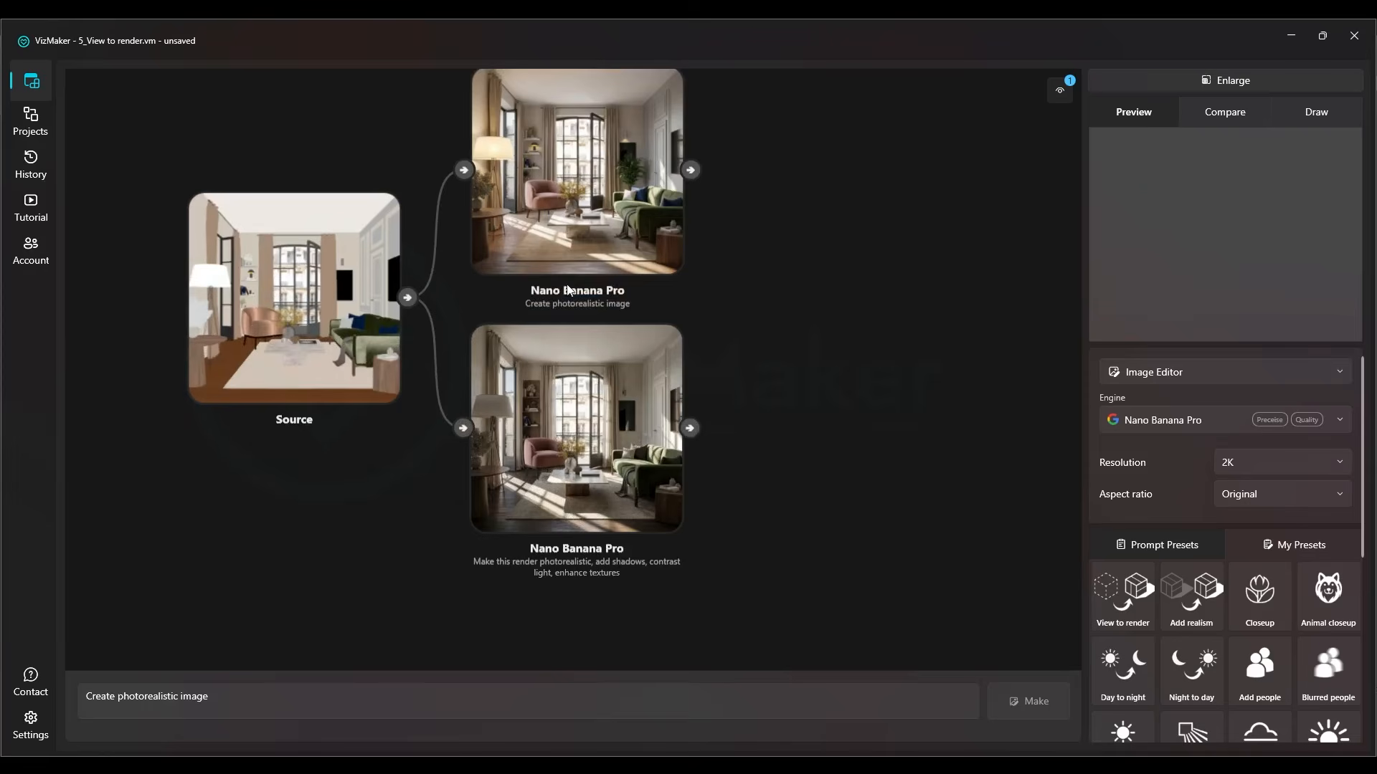
click(588, 373)
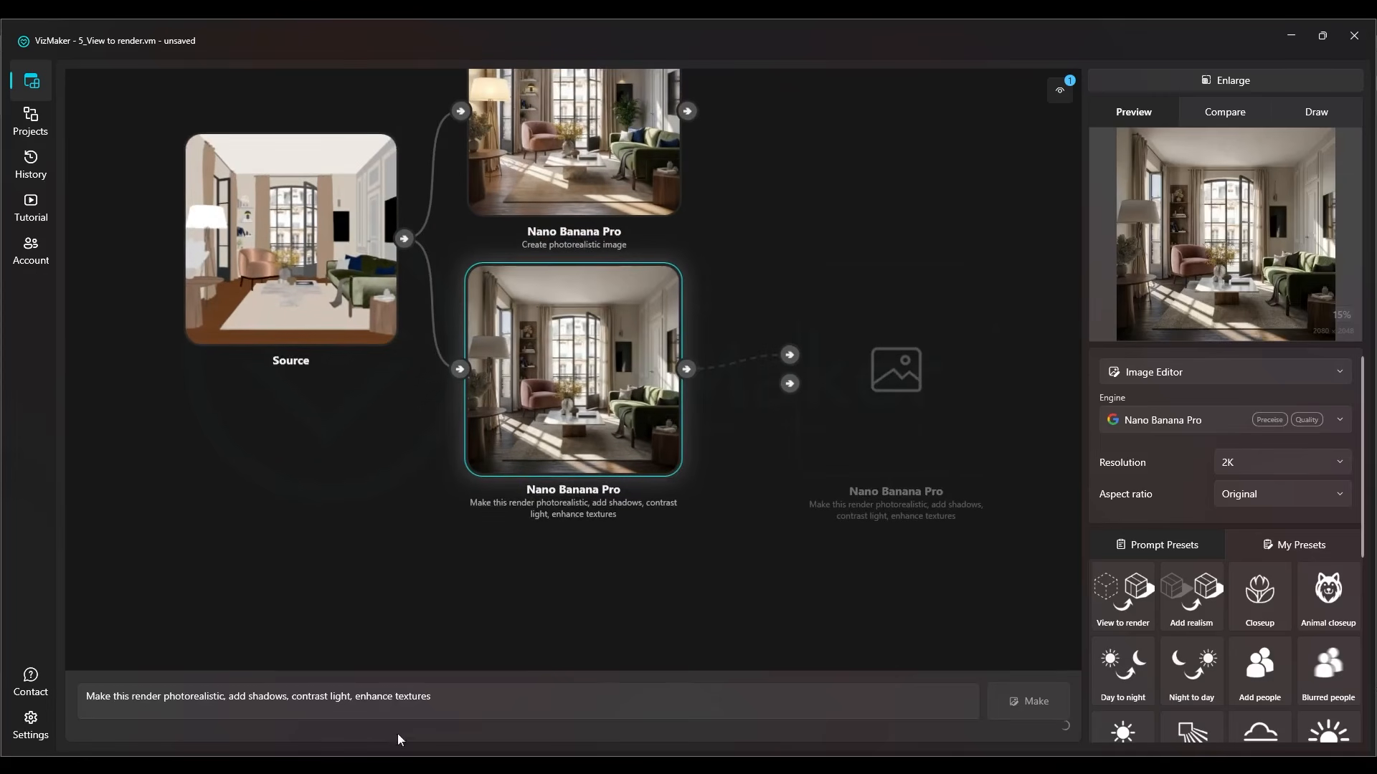
click(482, 687)
drag(290, 696, 205, 696)
click(399, 694)
scroll(495, 398, up, 5)
drag(654, 321, 594, 306)
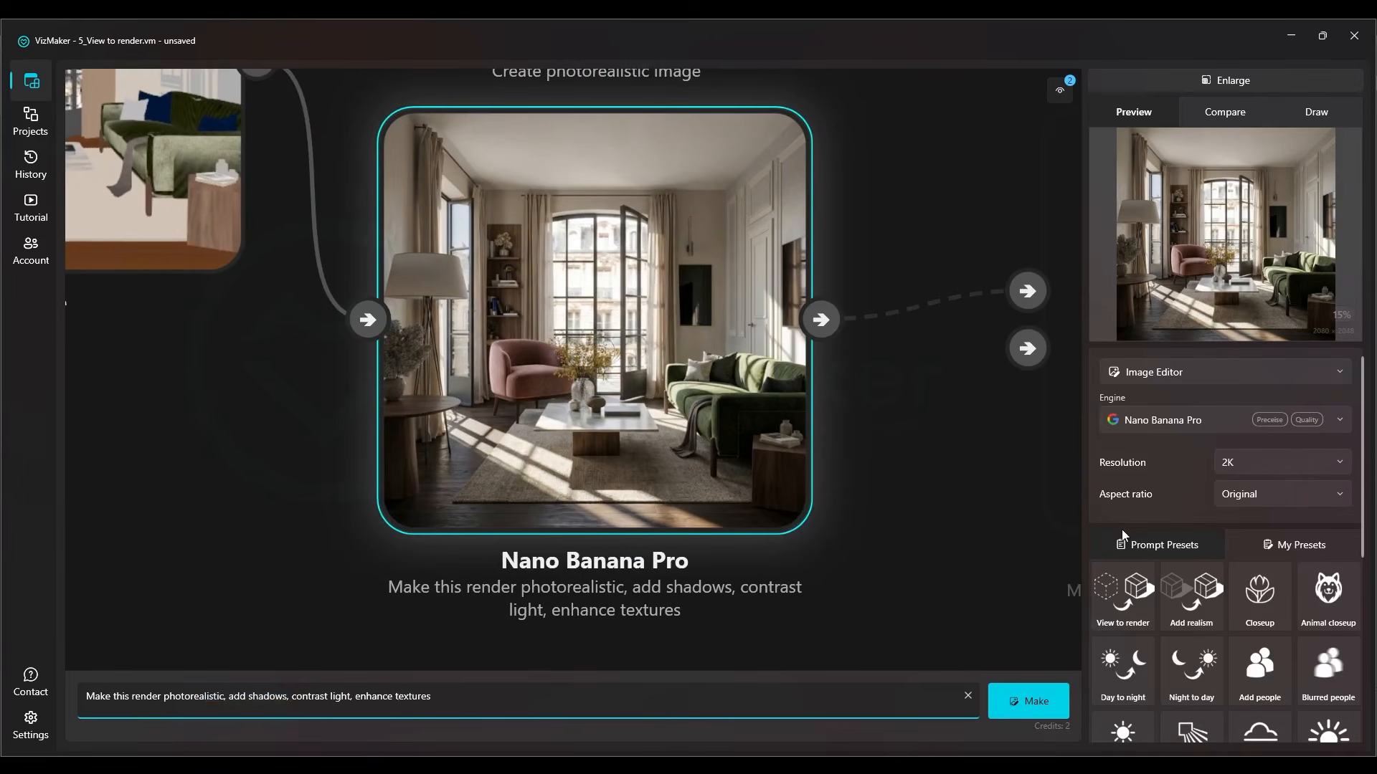
Select the flat-colour source and generate a second 2K Nano Banana Pro render with the photorealism, shadows, contrast light and textures prompt.
scroll(746, 482, down, 7)
drag(444, 430, 1076, 495)
drag(227, 299, 753, 372)
scroll(231, 443, up, 6)
click(227, 444)
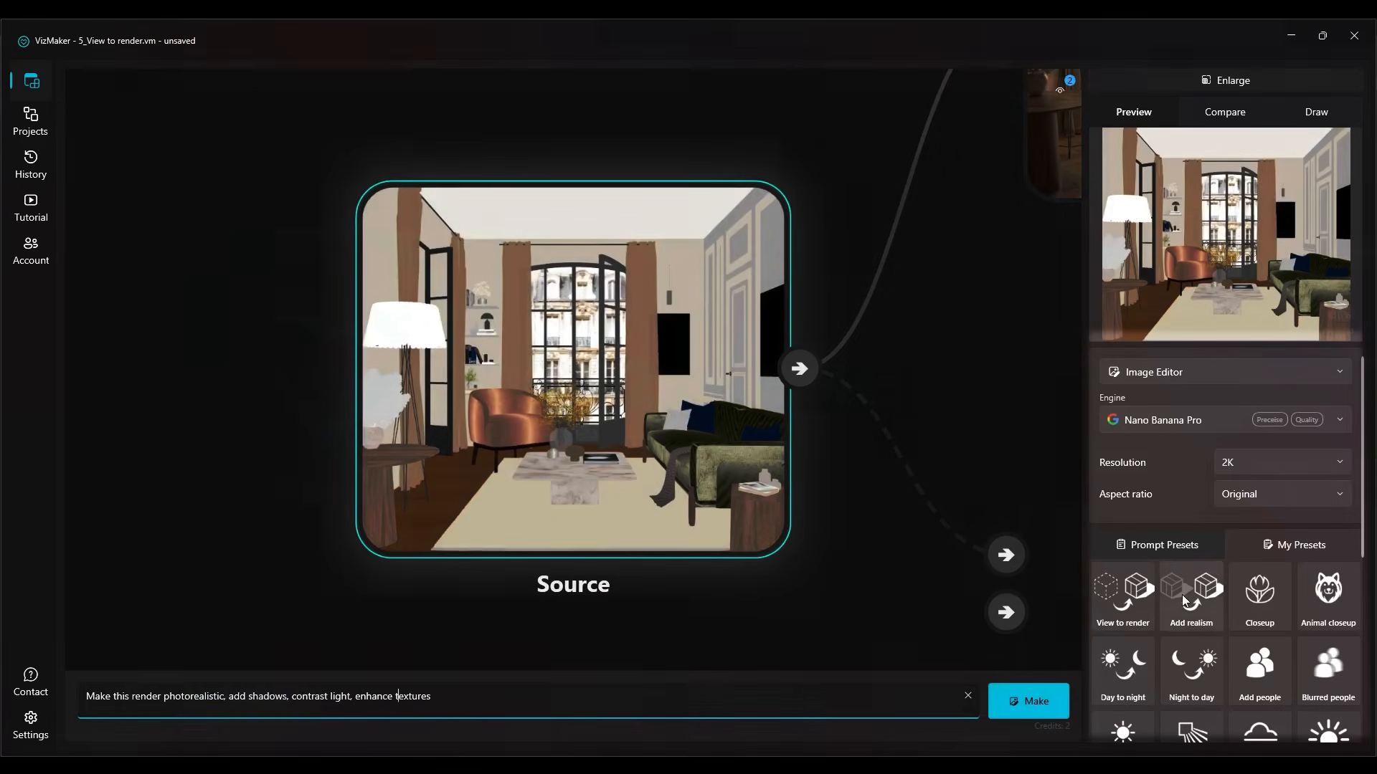
click(1168, 593)
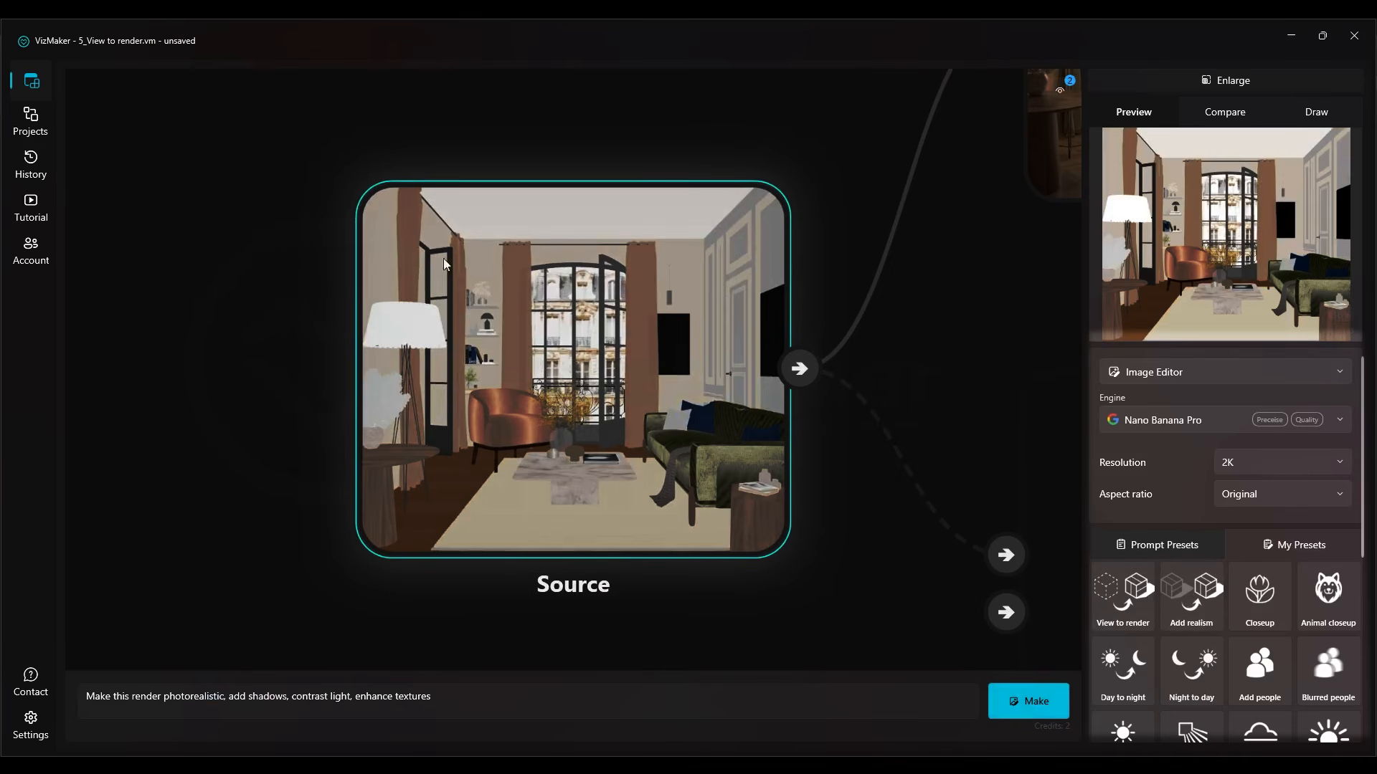
drag(751, 368, 678, 365)
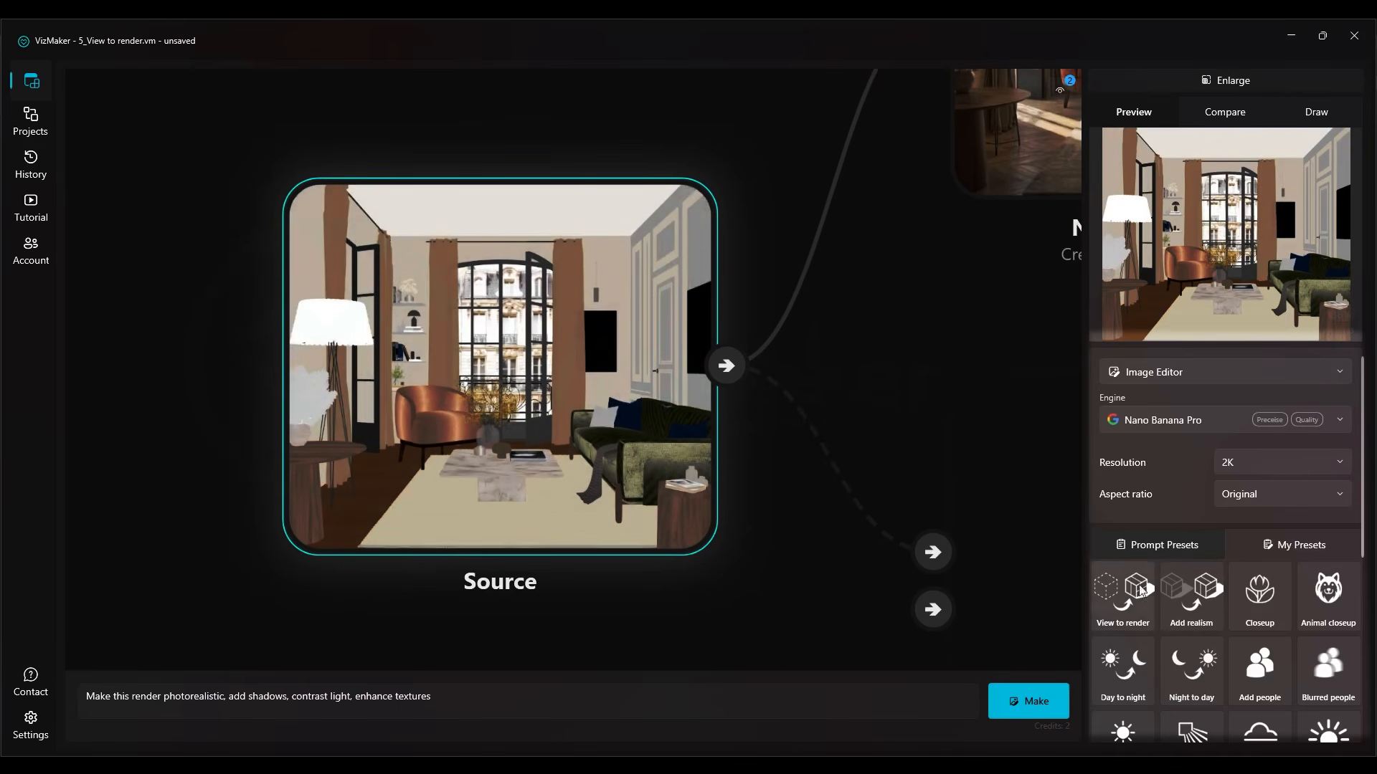
click(1039, 703)
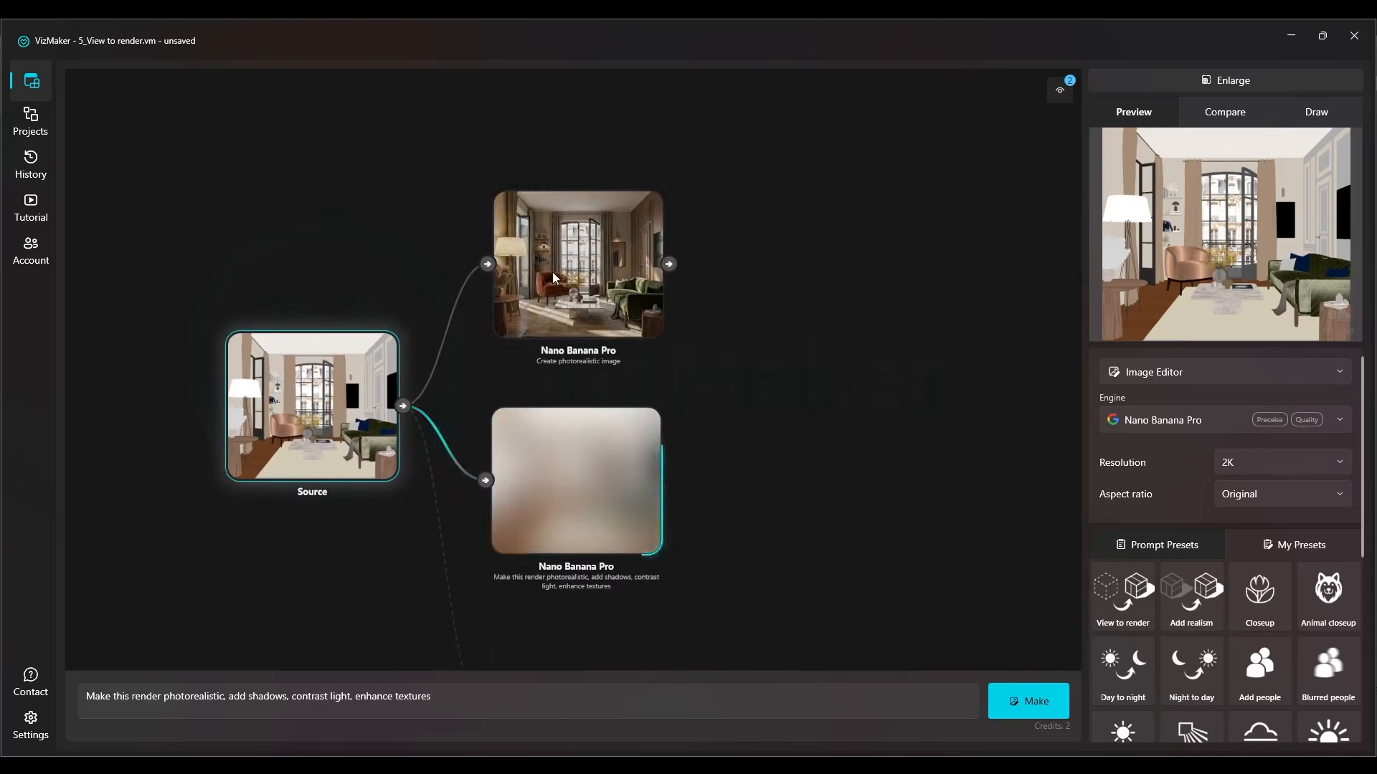
Assign the new "Create photorealistic image" render as Compare A and the flat-colour source as Compare B.
scroll(556, 276, up, 7)
drag(631, 259, 564, 337)
scroll(563, 337, down, 4)
click(557, 295)
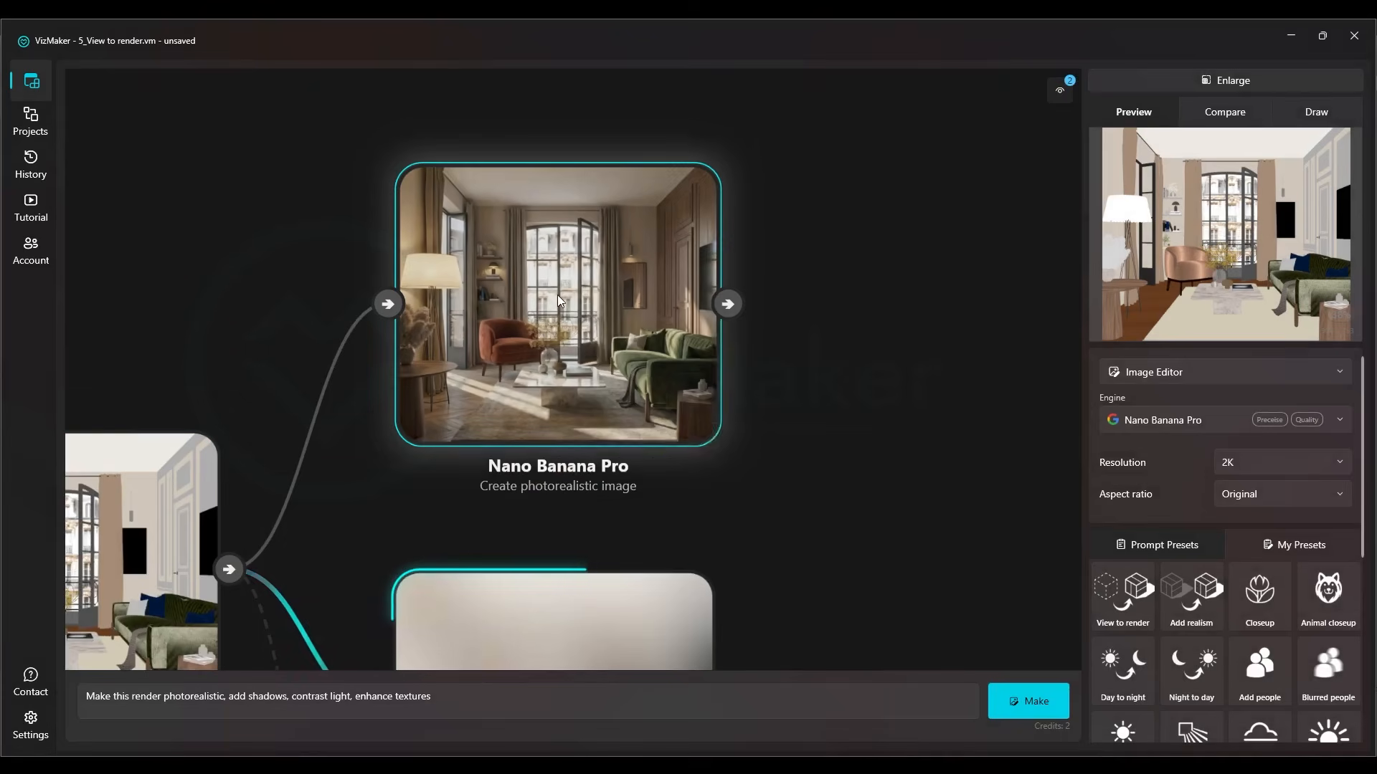
right_click(557, 294)
click(609, 316)
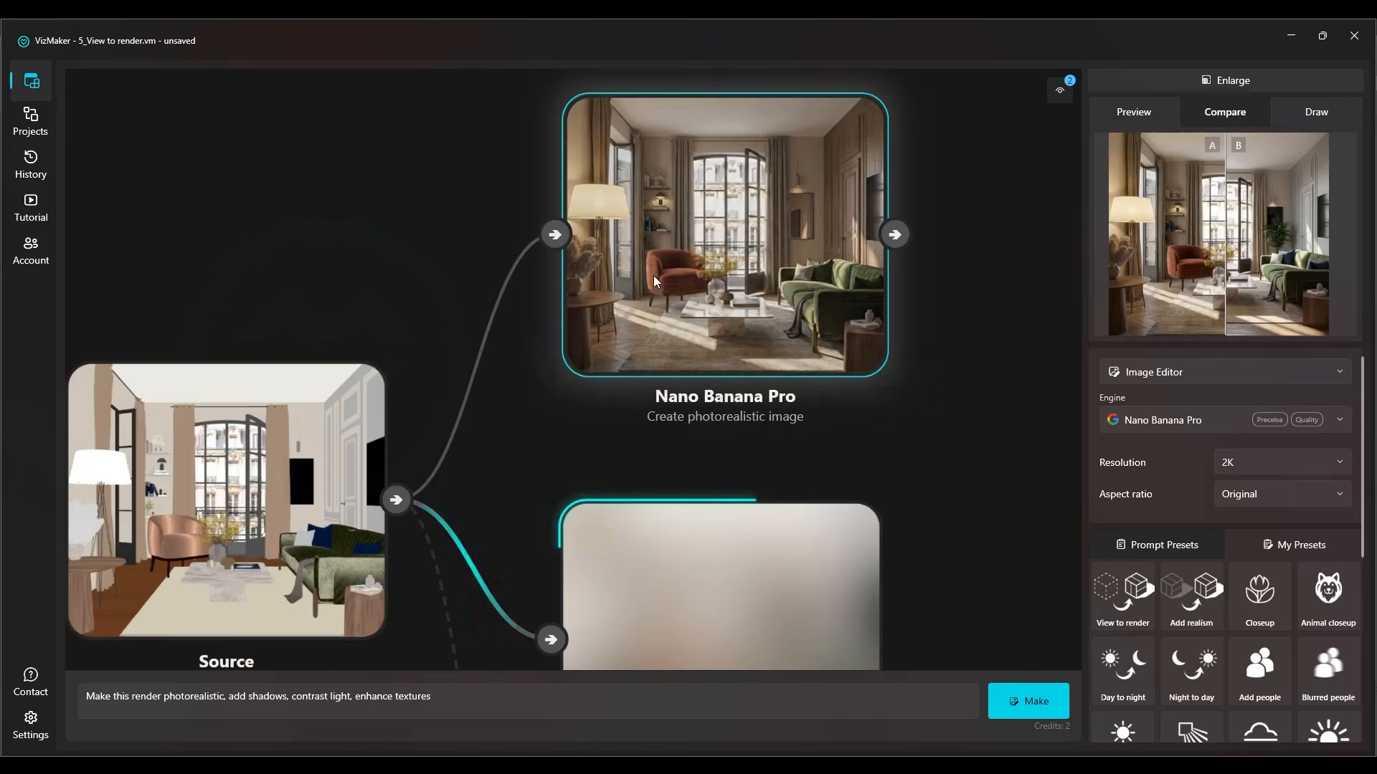
right_click(652, 276)
right_click(227, 473)
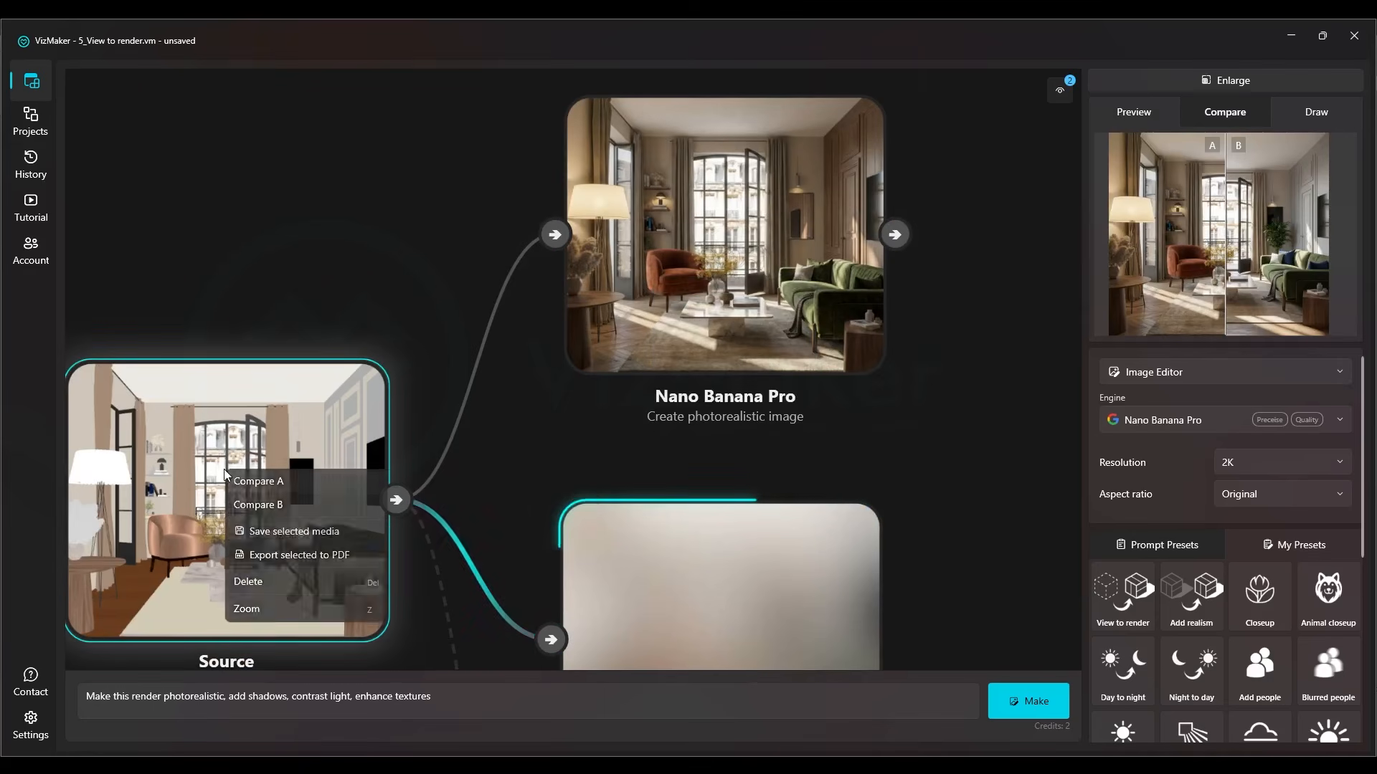
click(258, 508)
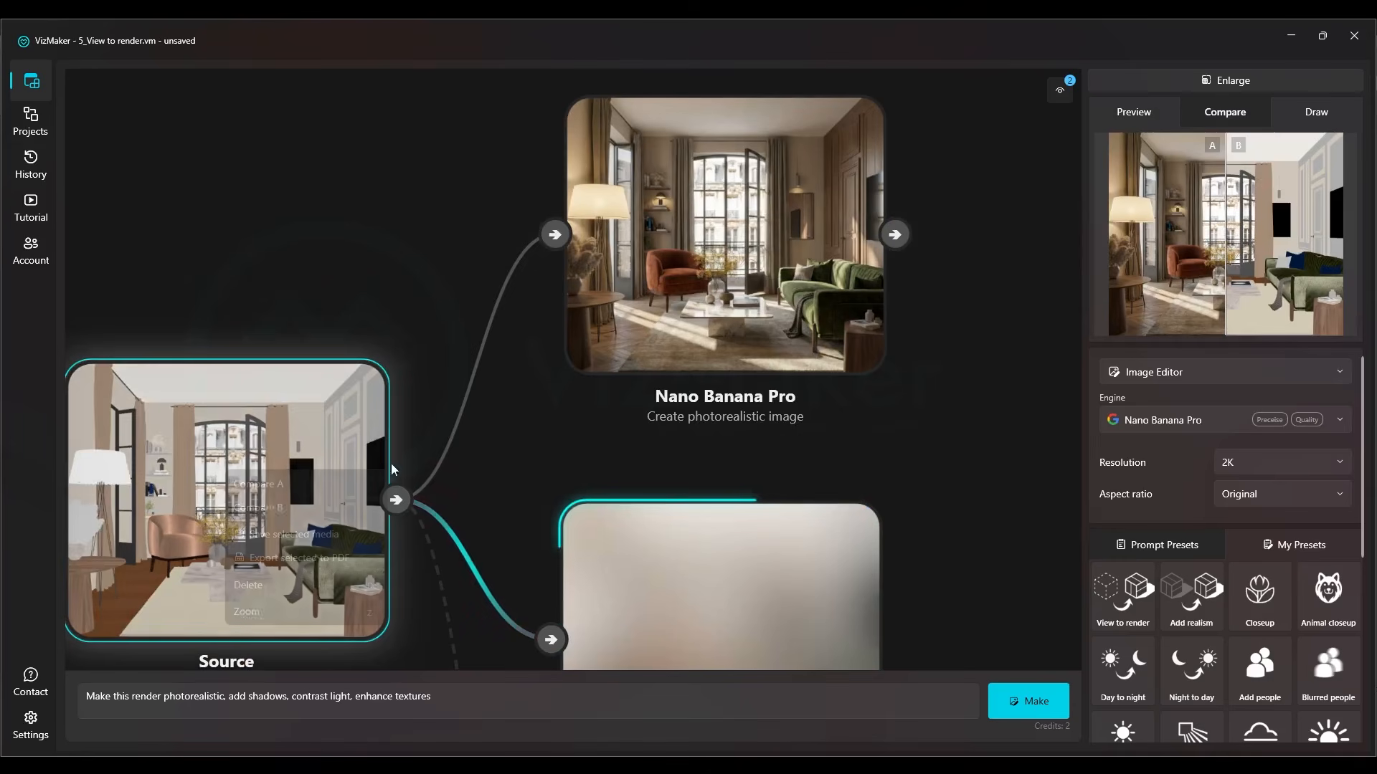
Examine the enlarged before-and-after comparison, sweeping the divider across the armchair, window and whole room, and return to the canvas.
click(1237, 80)
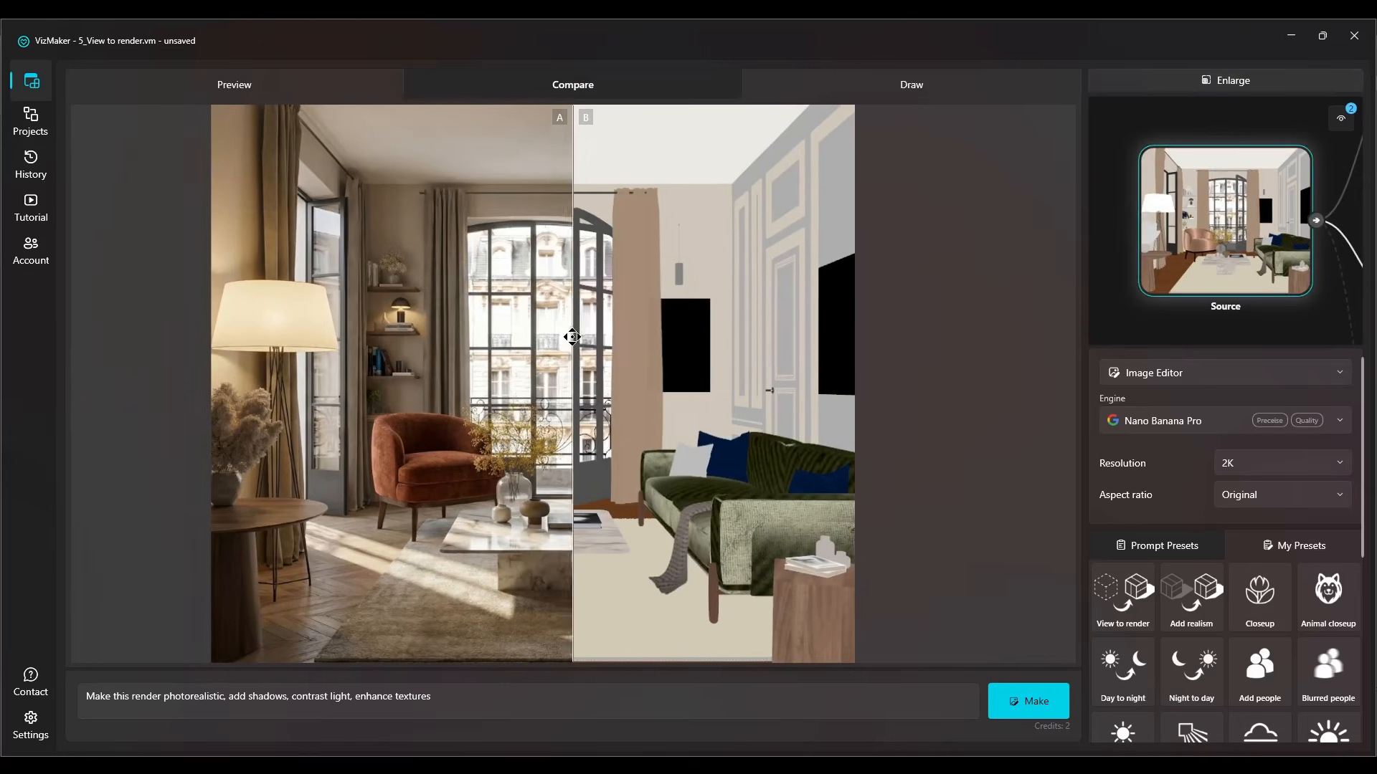
drag(572, 337, 500, 456)
scroll(499, 457, up, 4)
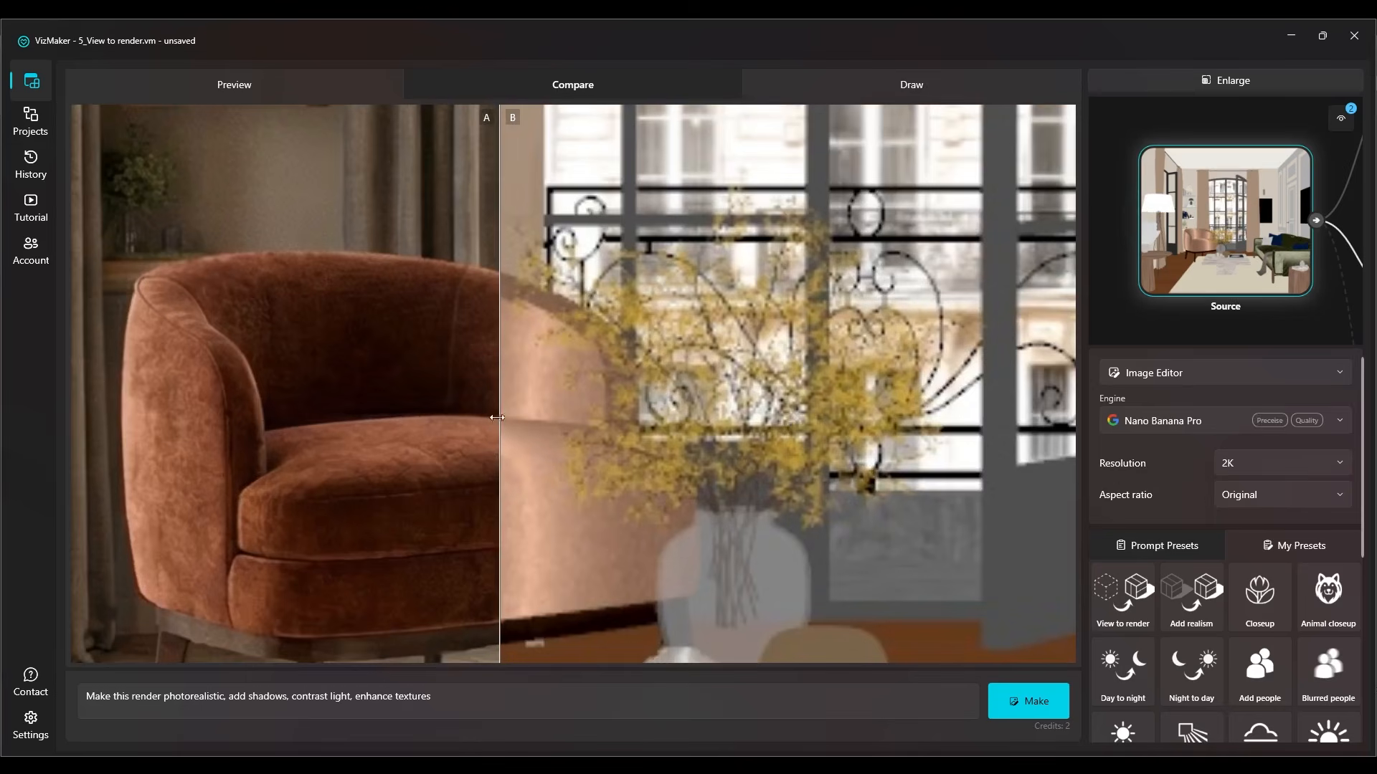
scroll(504, 305, down, 3)
drag(505, 305, 773, 359)
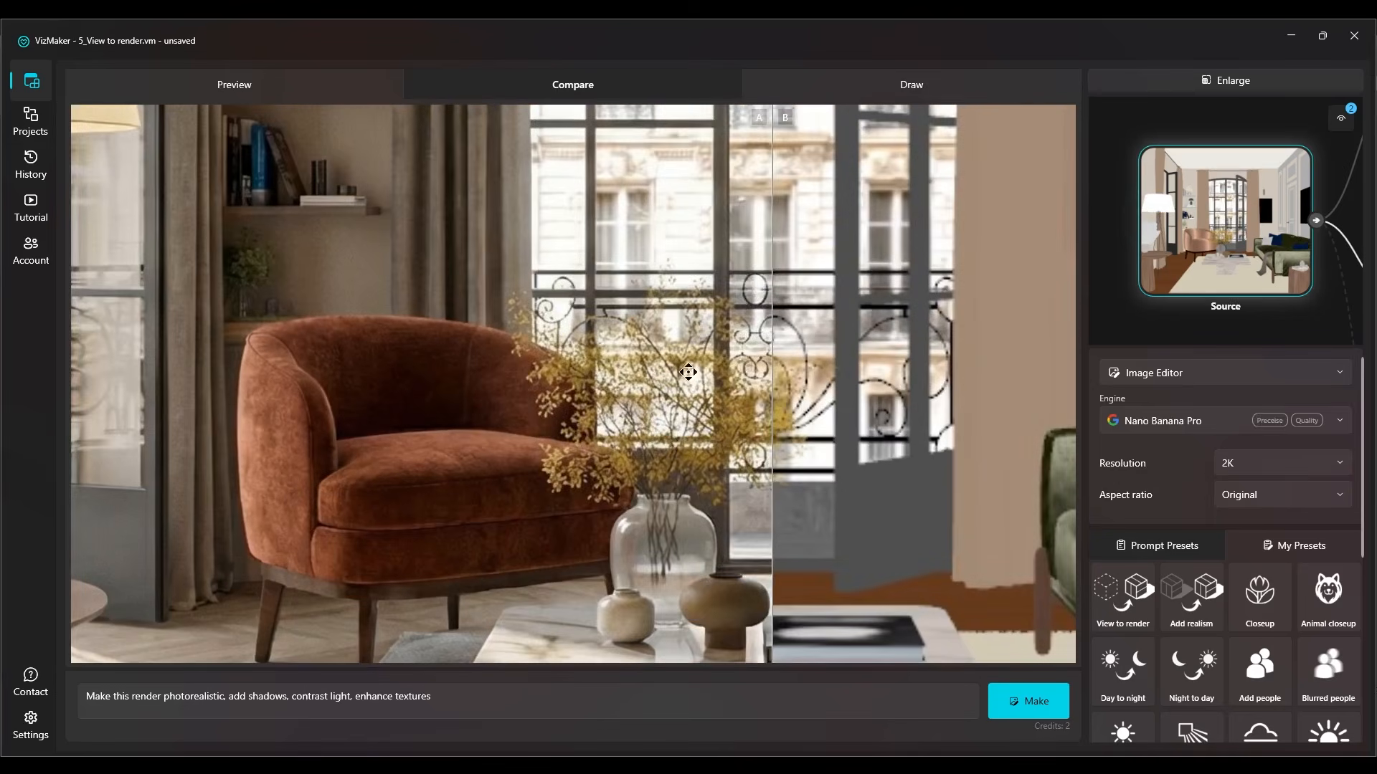
scroll(736, 380, down, 2)
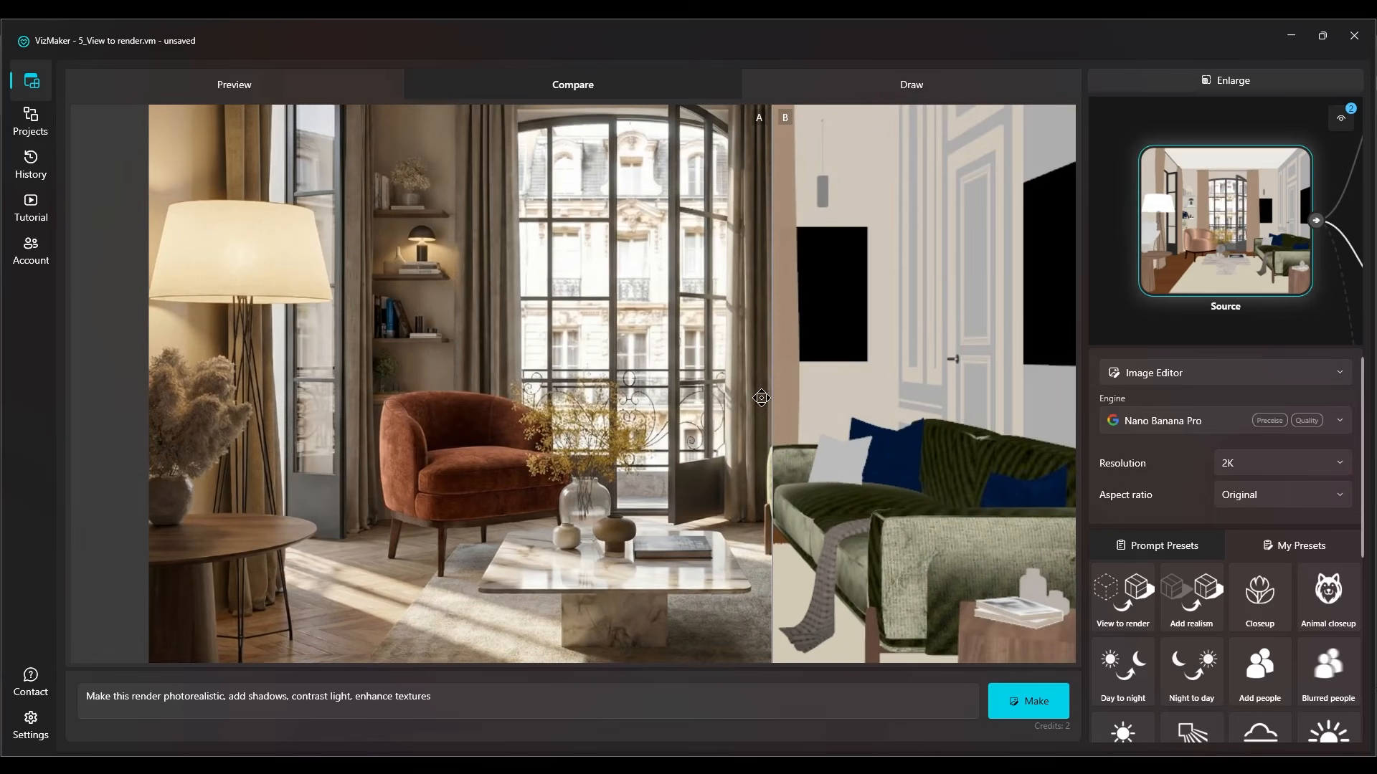
scroll(762, 398, down, 3)
drag(789, 440, 212, 295)
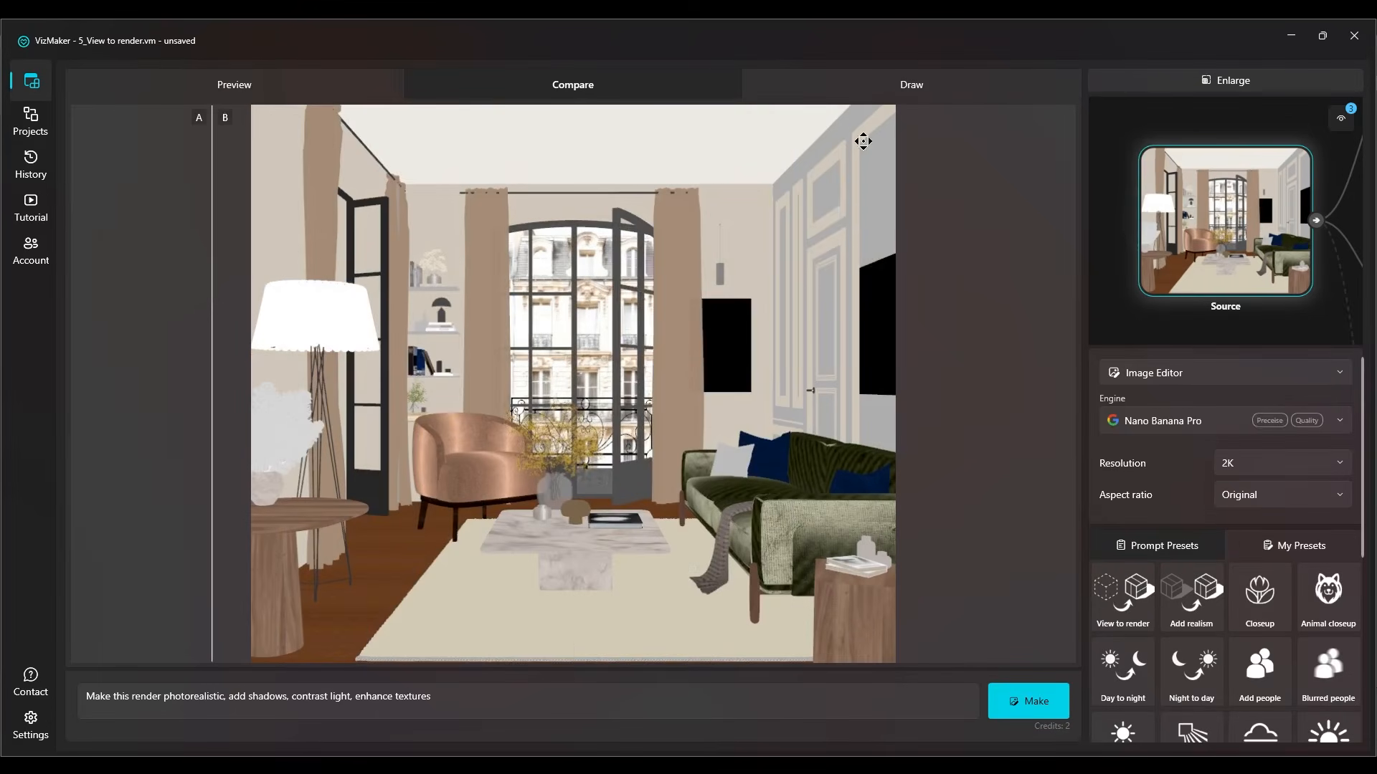
click(1233, 80)
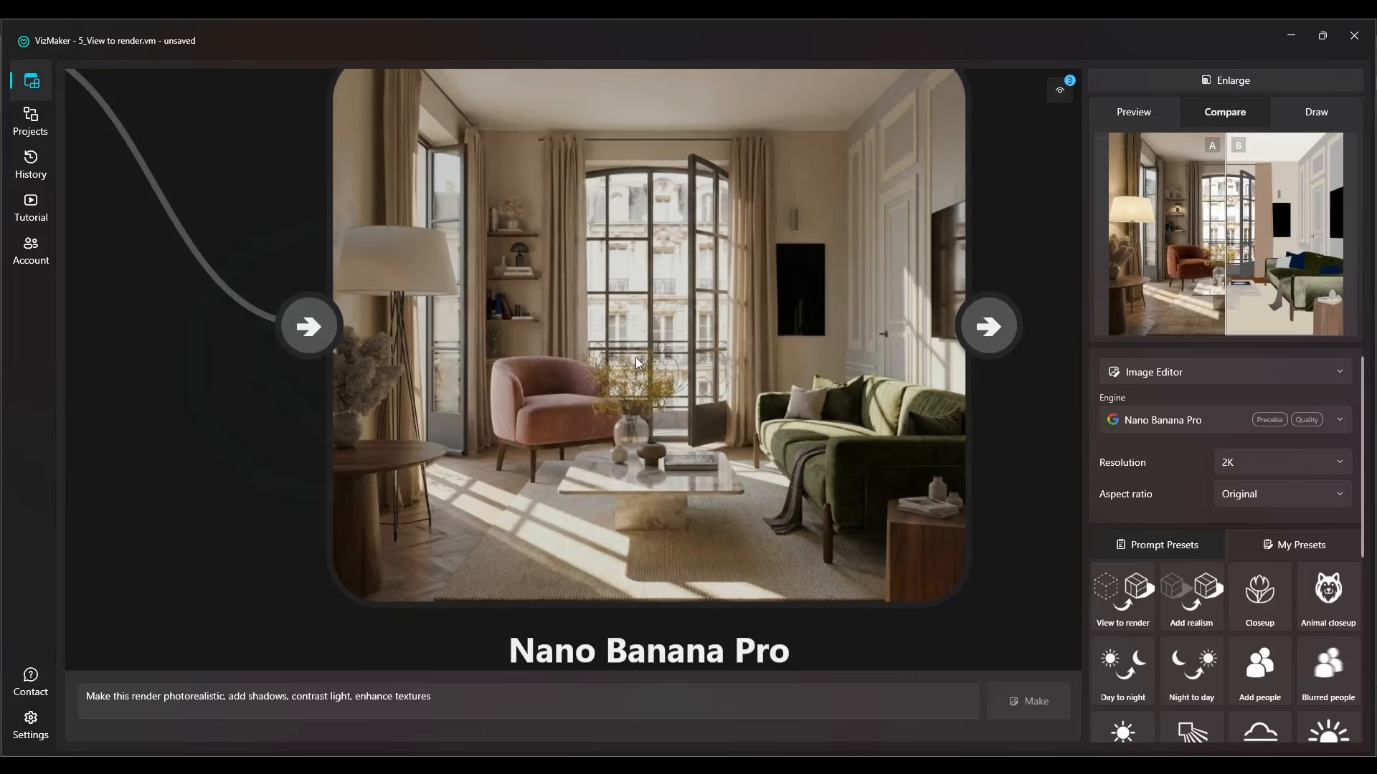
Assign the newly generated "Make this render photorealistic" result as Compare A and its flat-colour source as Compare B.
click(635, 357)
scroll(607, 365, down, 1)
scroll(606, 364, up, 1)
scroll(720, 424, down, 1)
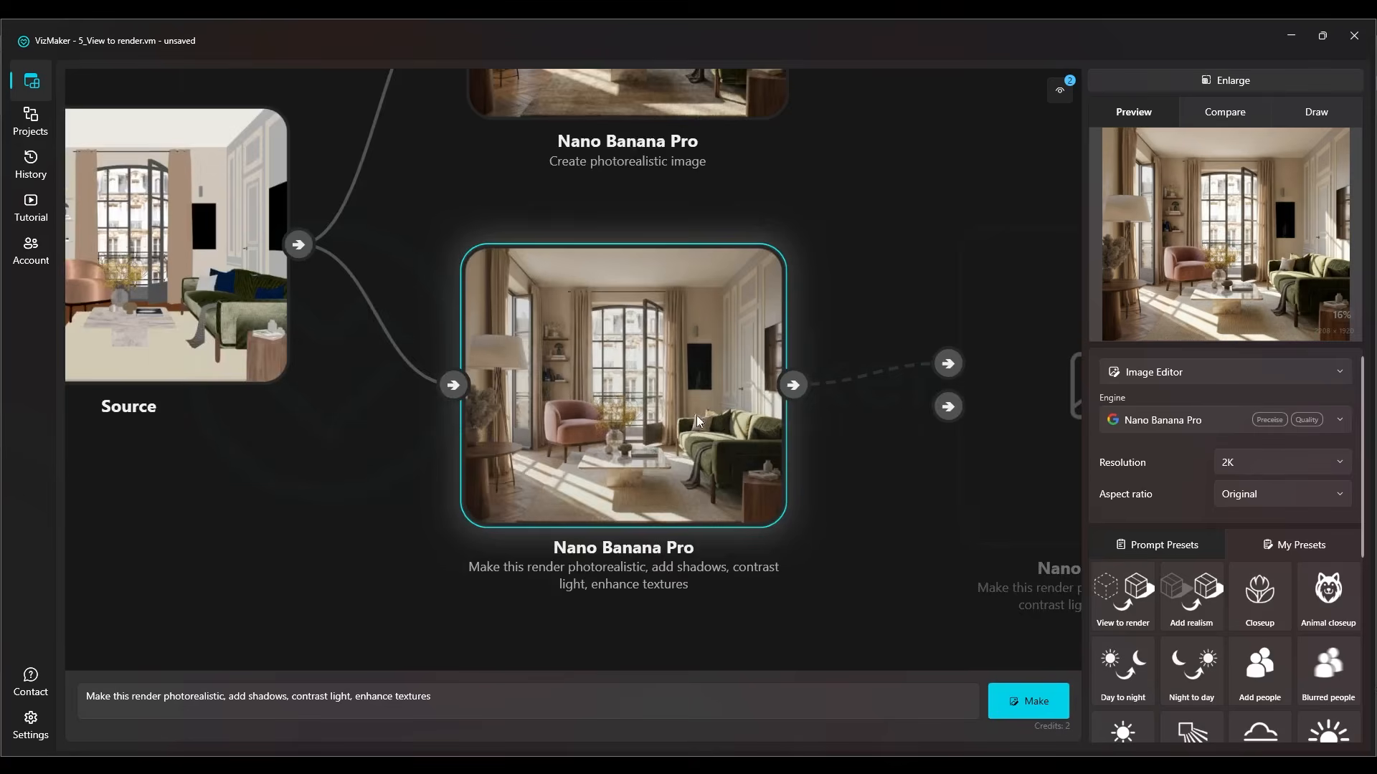
scroll(681, 418, up, 1)
right_click(669, 419)
click(704, 434)
scroll(681, 416, down, 1)
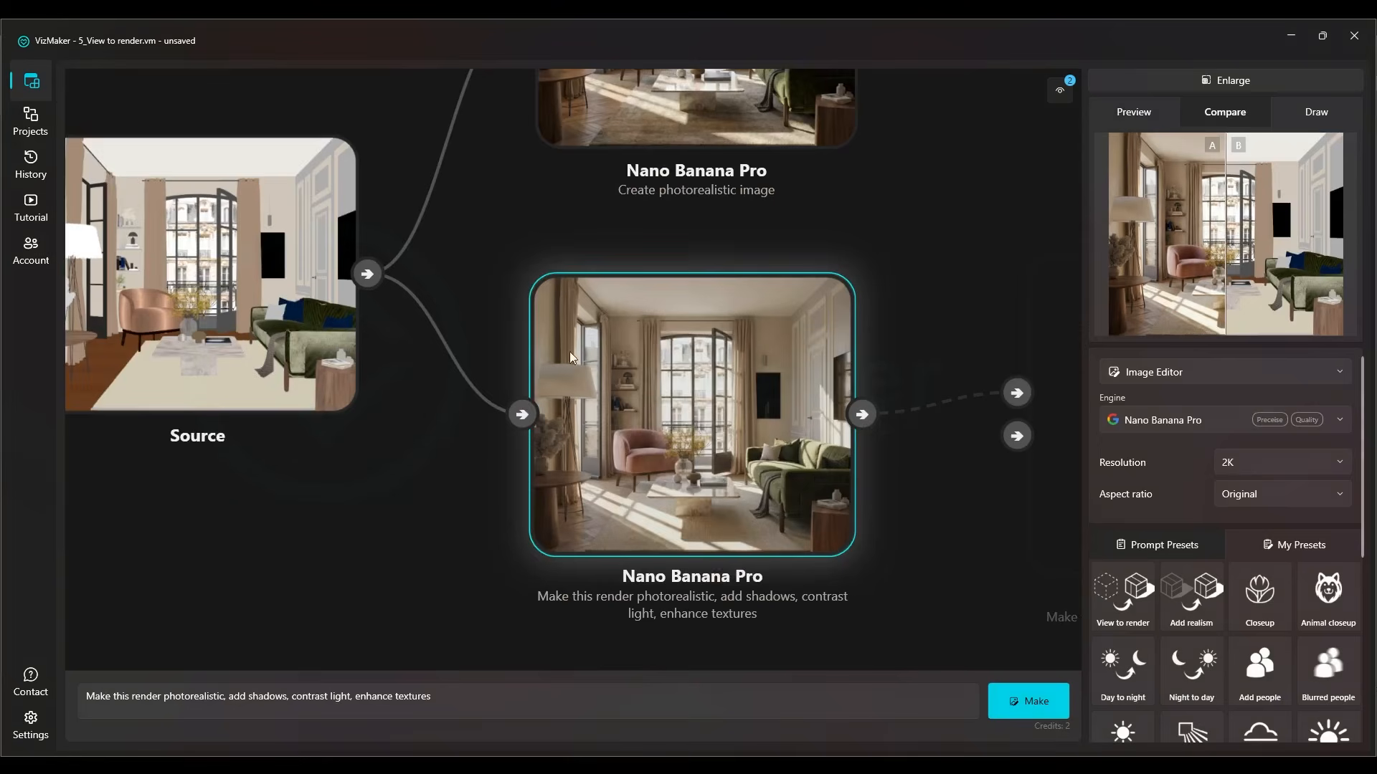
right_click(291, 300)
click(317, 337)
Enlarge the comparison, reveal the full second render with the divider, and return to the canvas.
click(1253, 76)
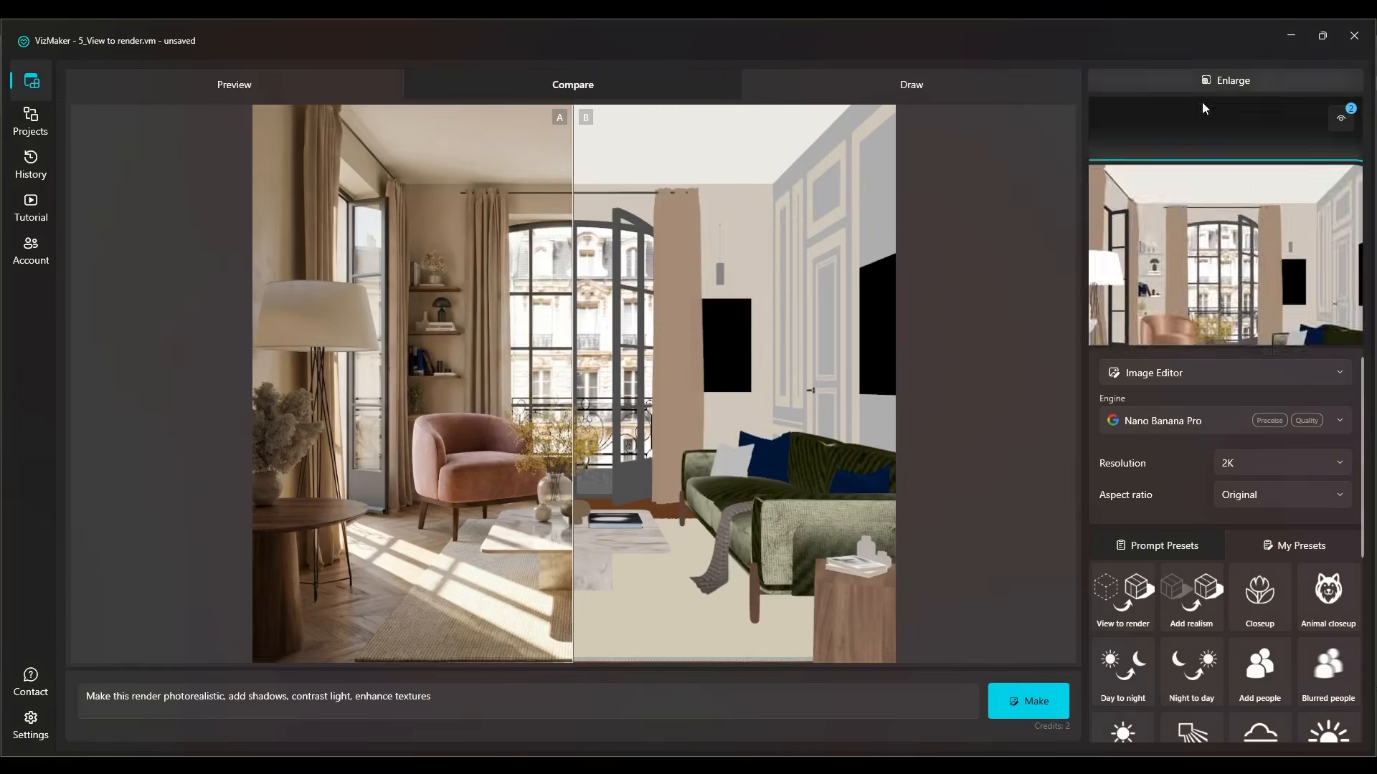
drag(574, 428, 962, 429)
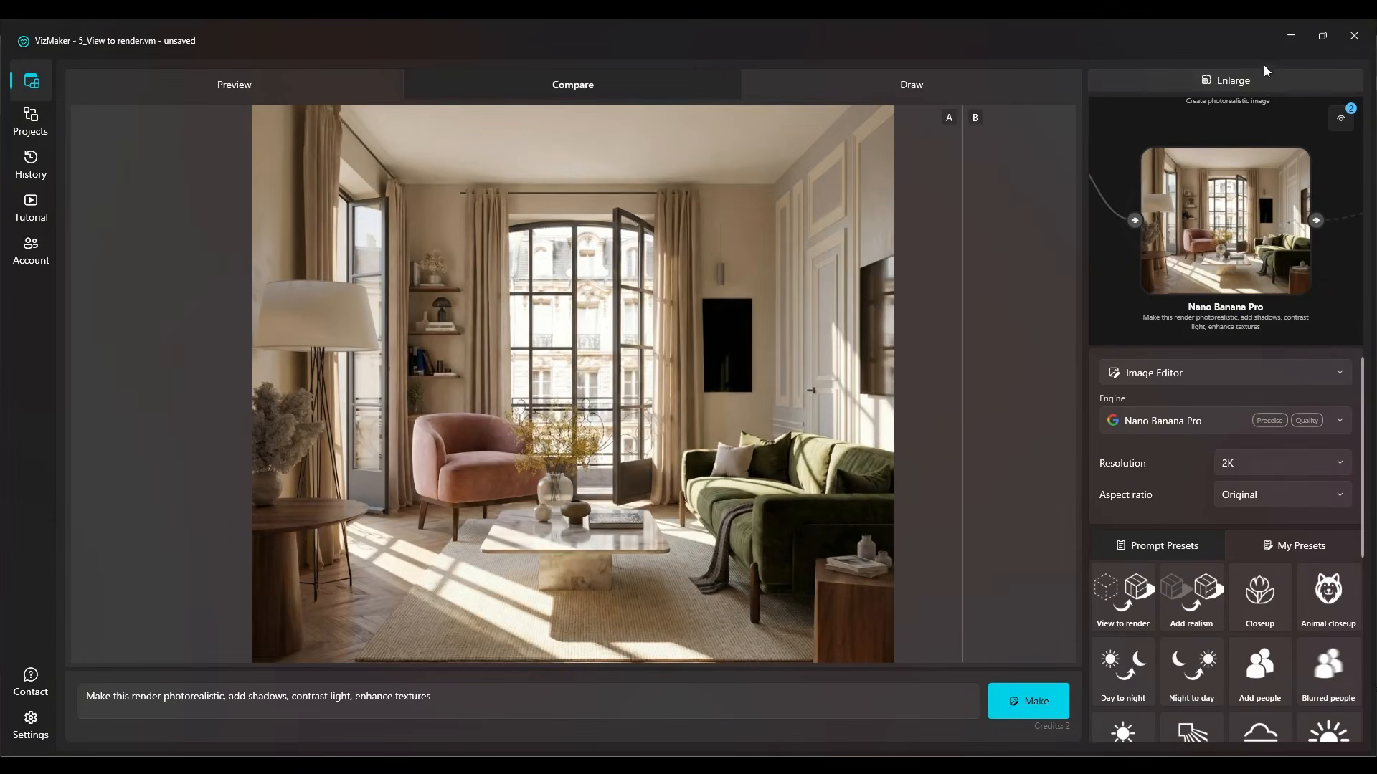
click(1261, 77)
Find the grey clay source image in the earlier render group and select it for preview.
drag(622, 330, 426, 191)
scroll(763, 354, up, 9)
click(281, 316)
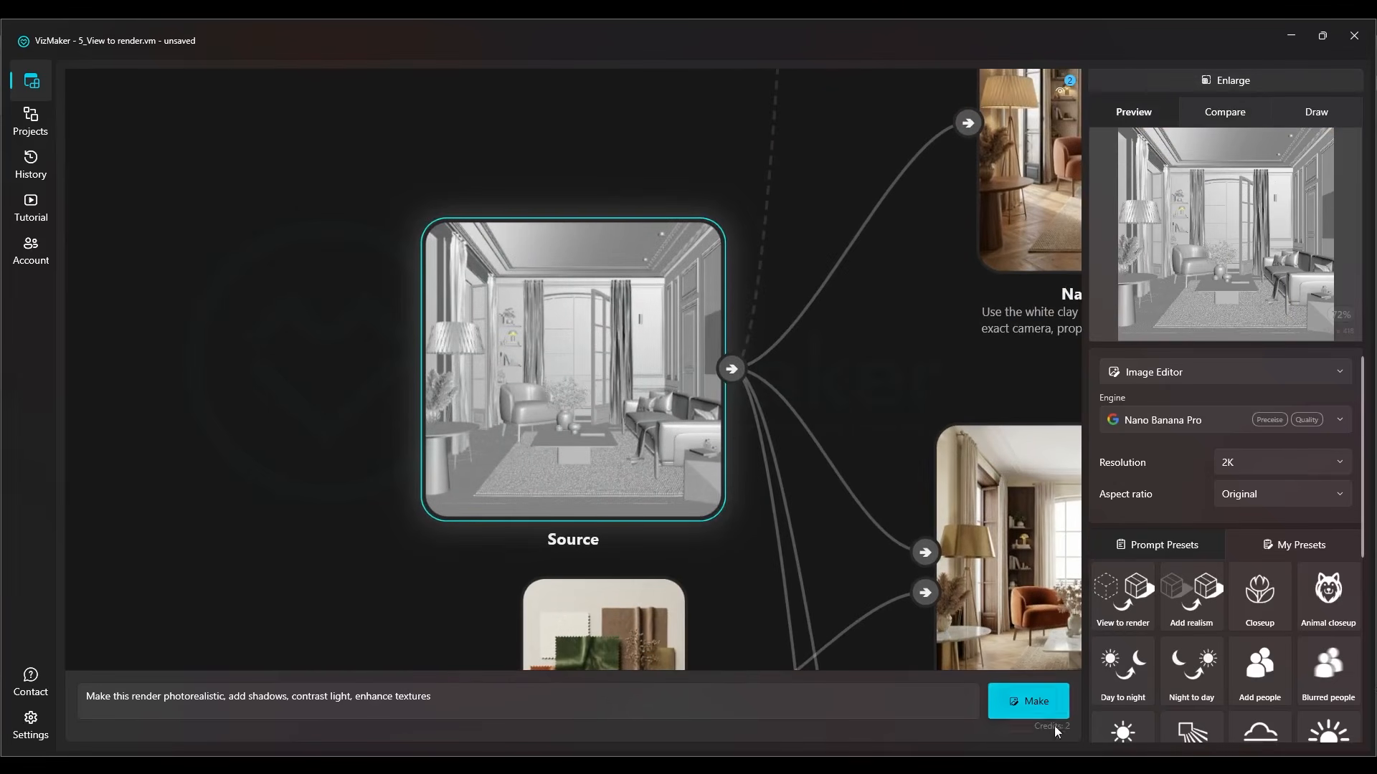
Switch to 3ds Max and change the camera viewport's visual style to Default Shading.
click(1100, 766)
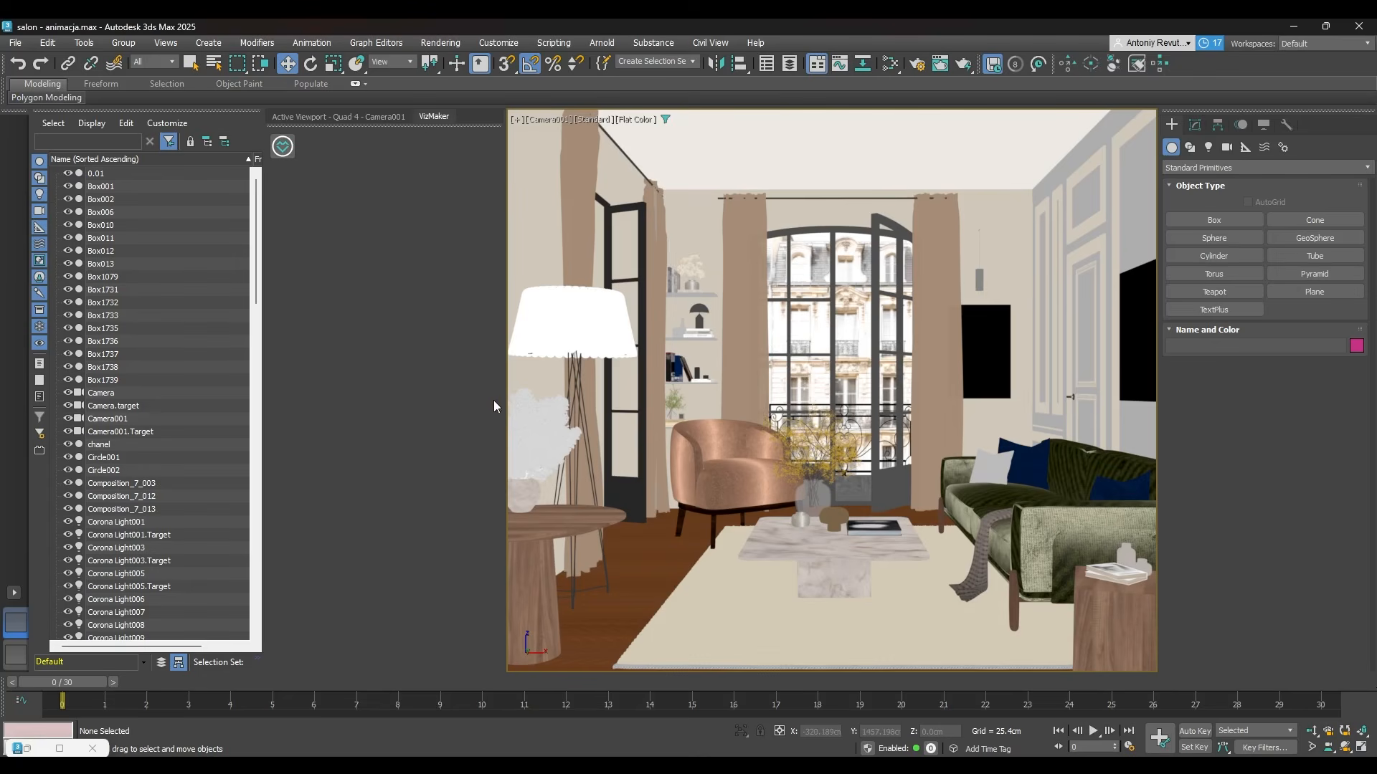
click(383, 117)
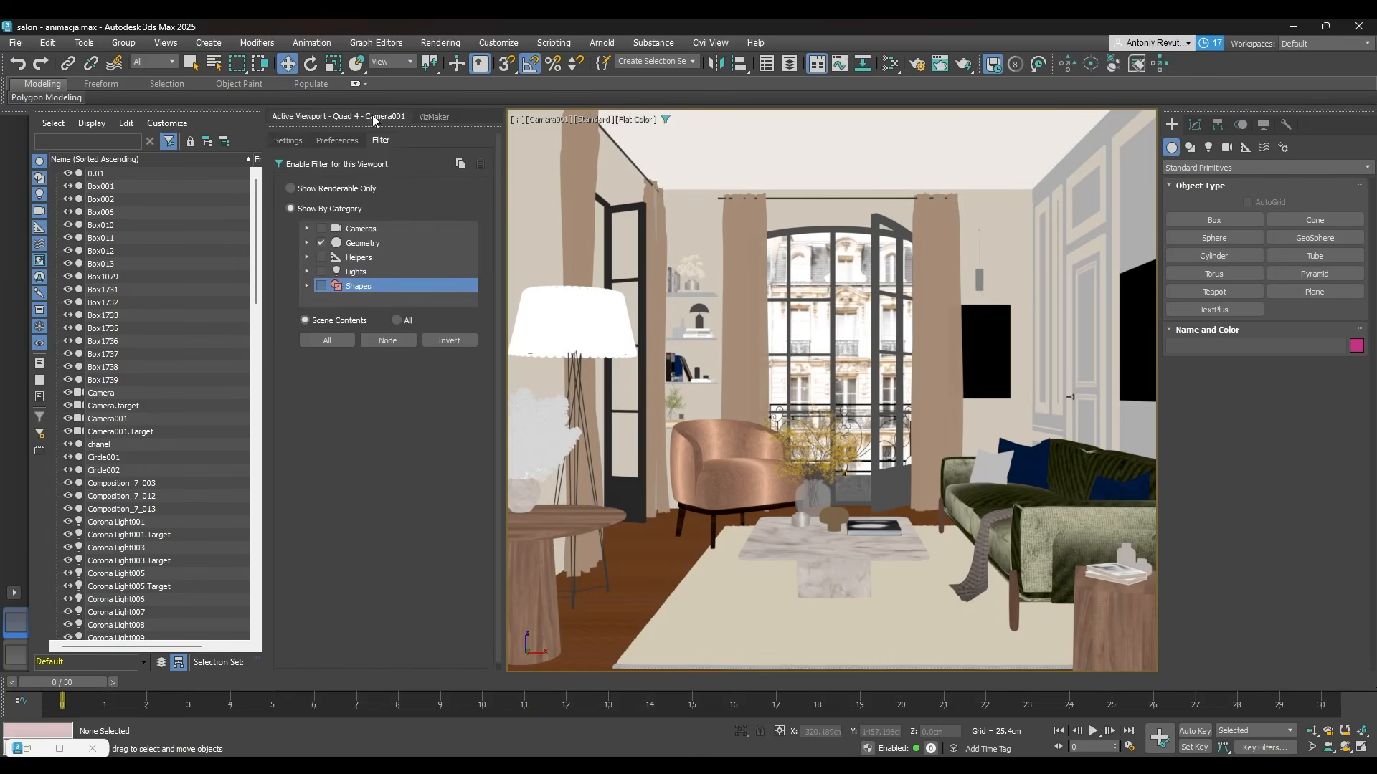
click(595, 120)
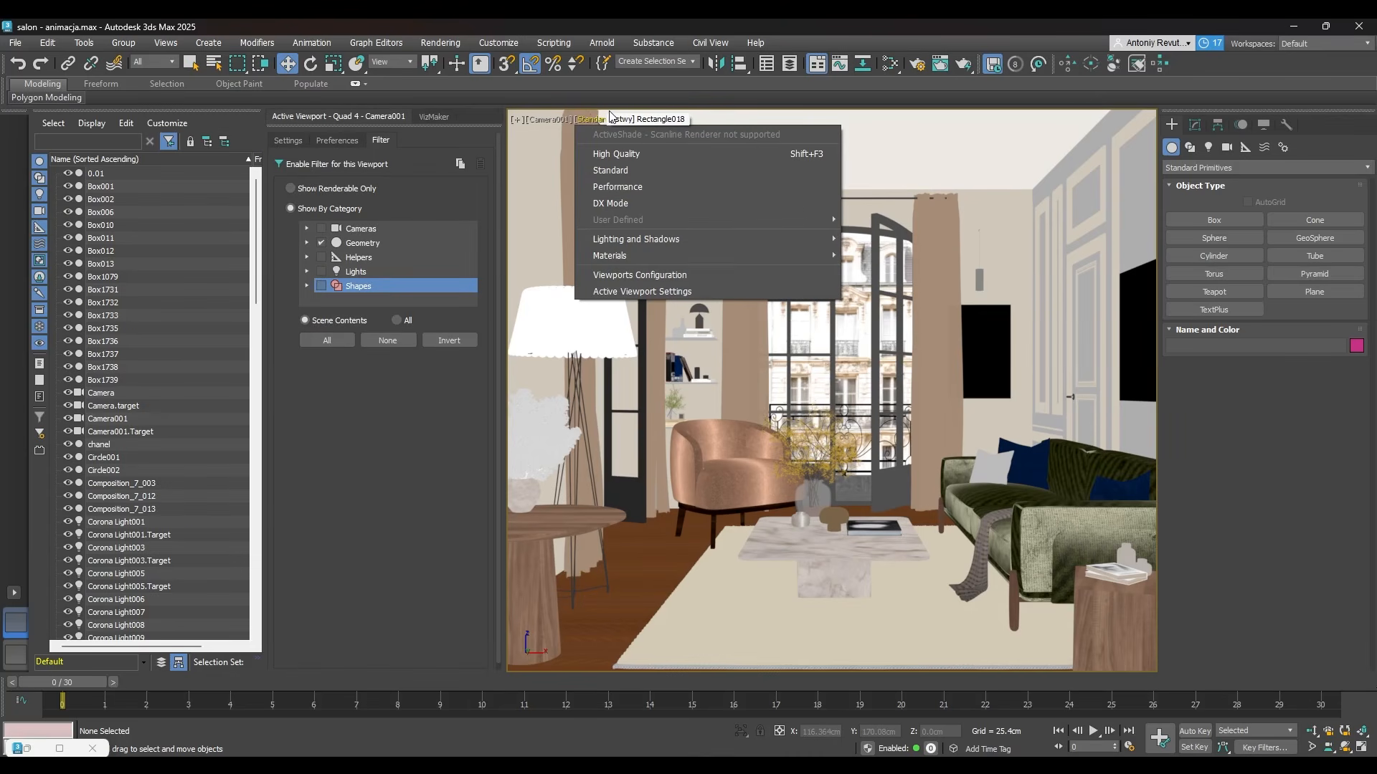
click(634, 122)
click(636, 119)
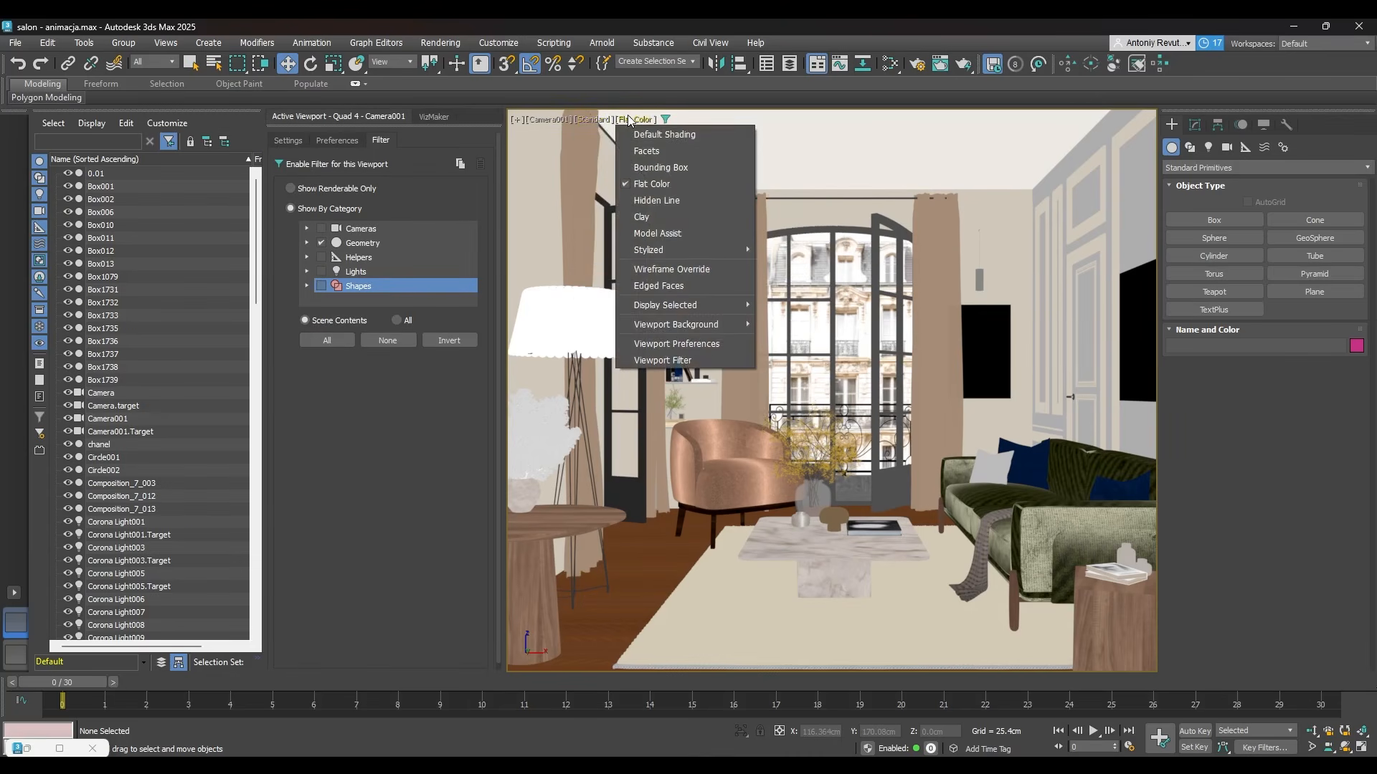
click(643, 135)
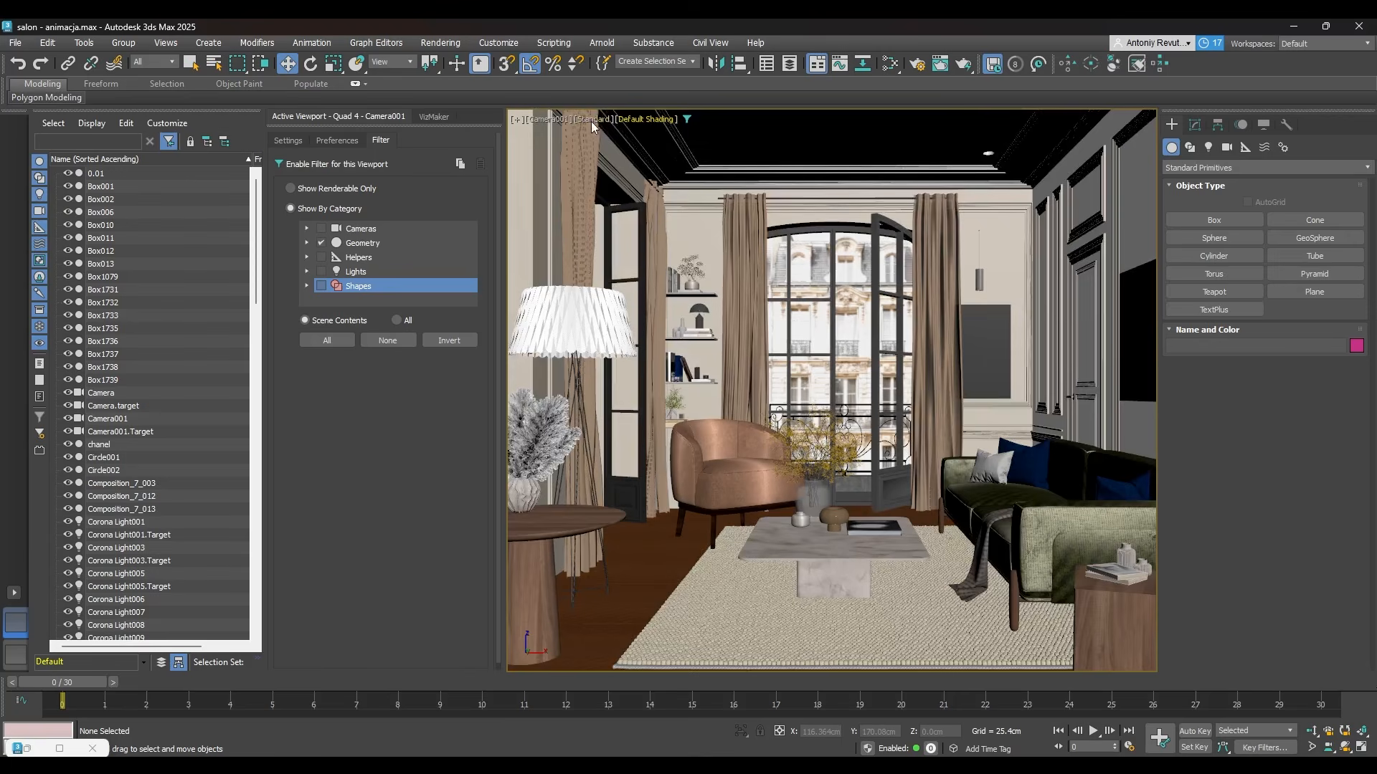
Try the Clay preference on the camera viewport, and set the viewport to Performance quality with Default Shading.
click(289, 141)
click(320, 142)
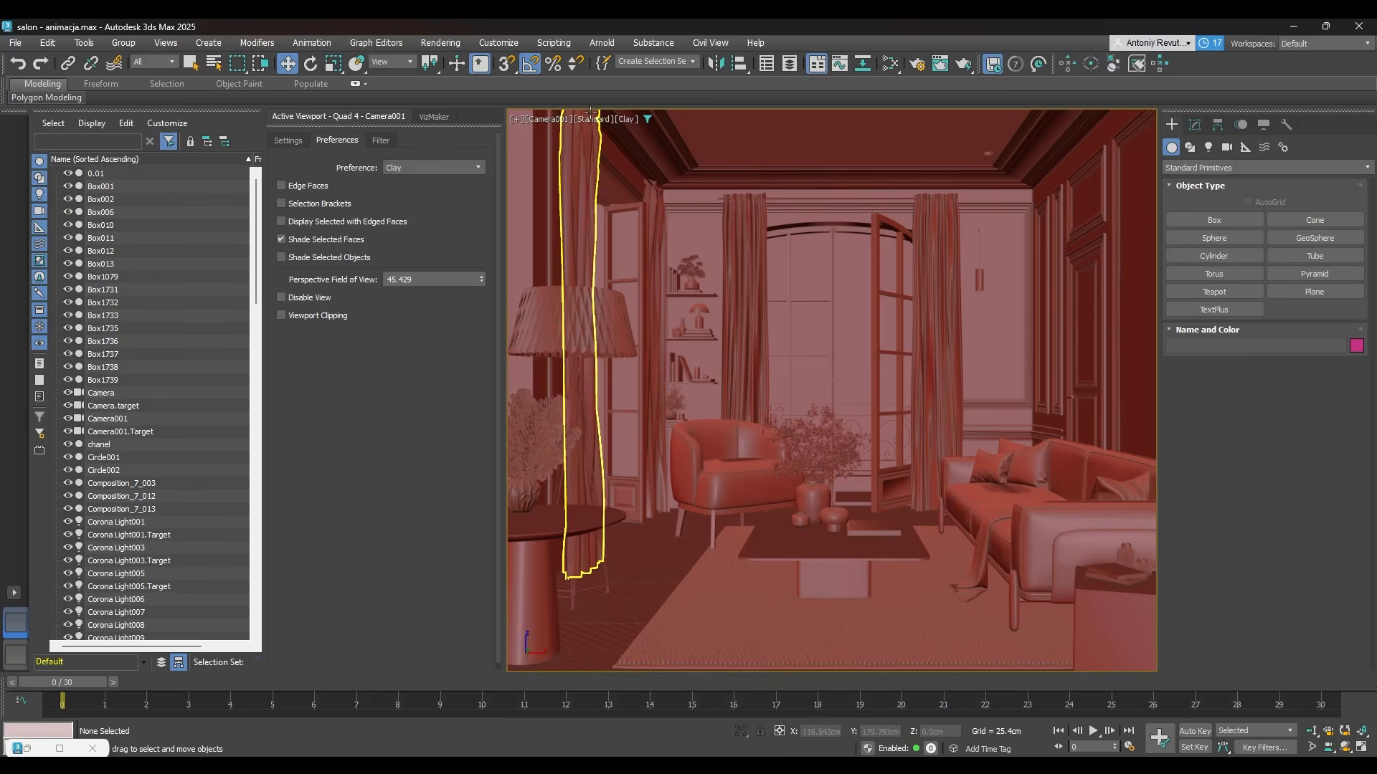
click(592, 121)
click(618, 187)
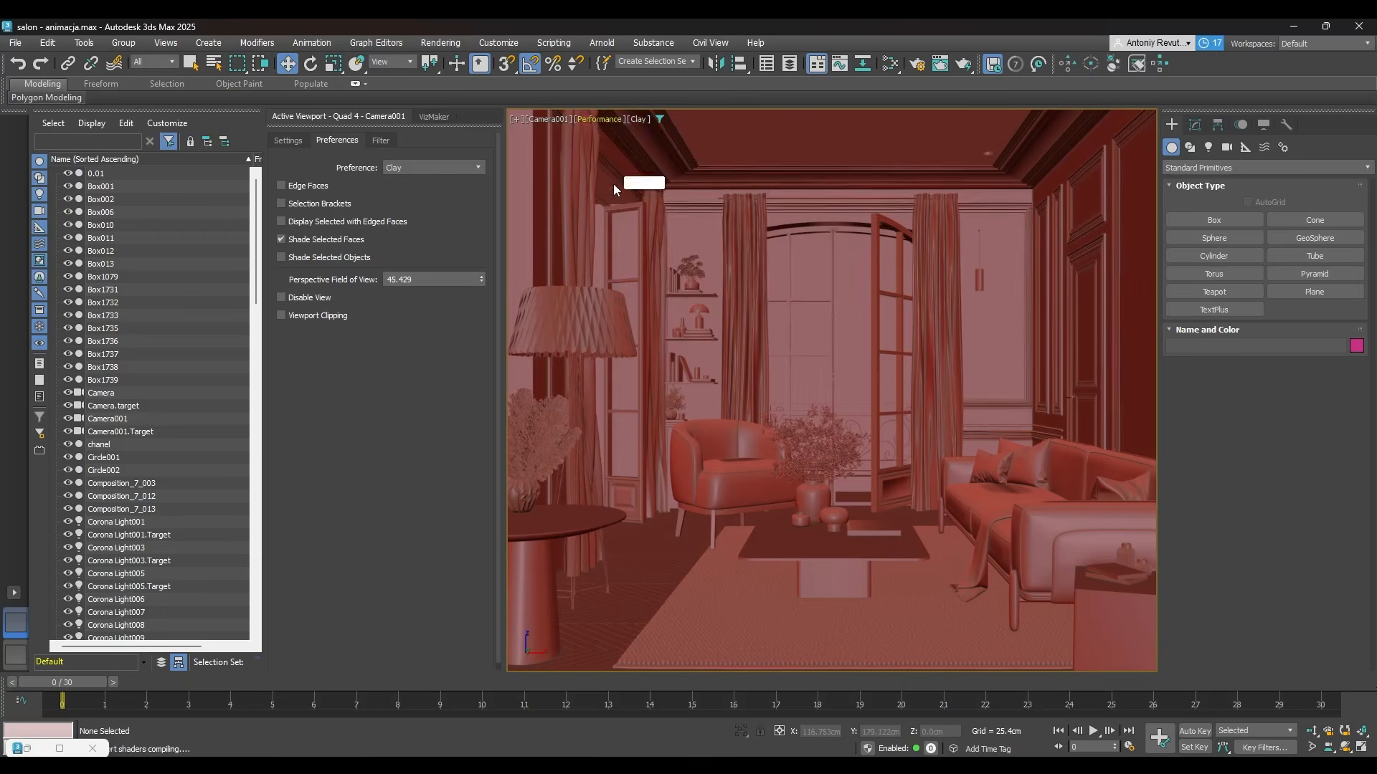
click(638, 119)
click(657, 133)
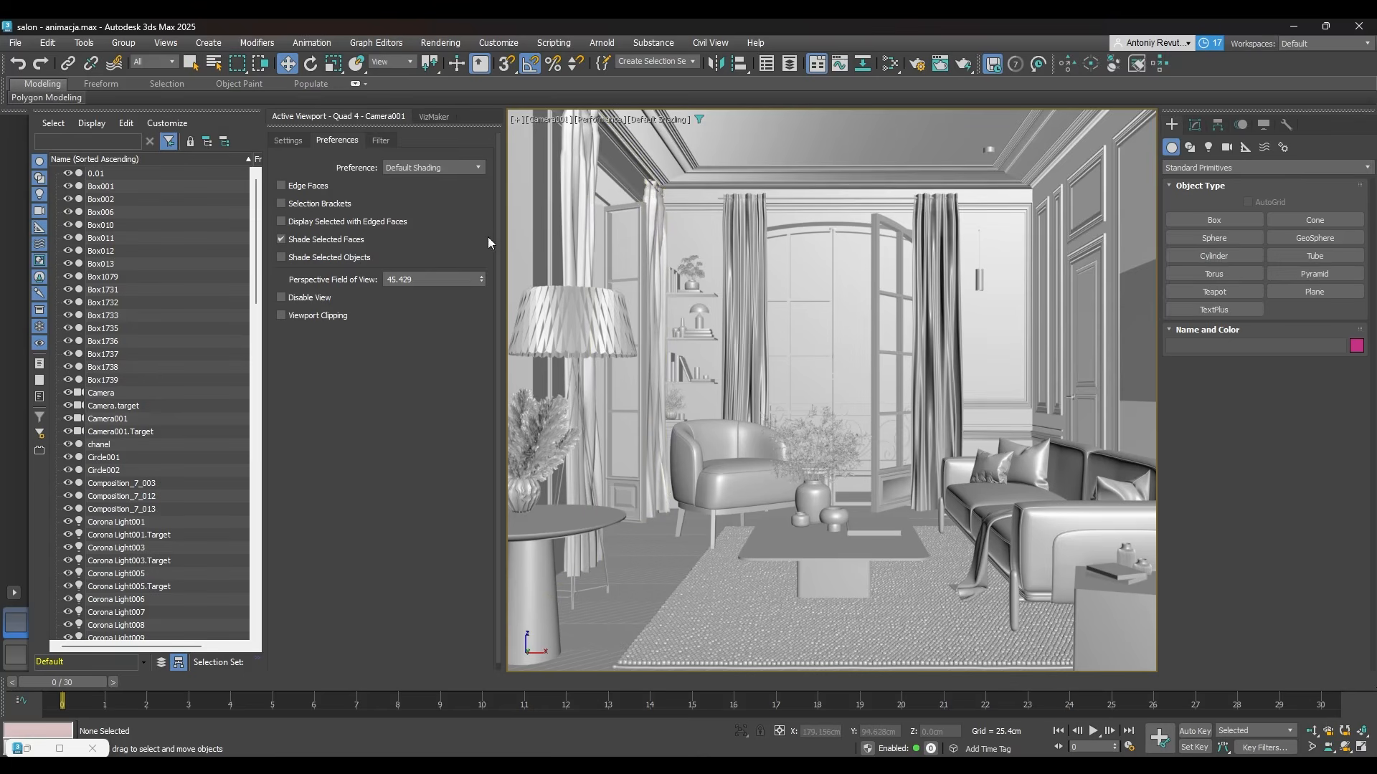
Show the VizMaker panel and capture the grey camera viewport area as a screenshot, dismissing the capture notification.
click(437, 119)
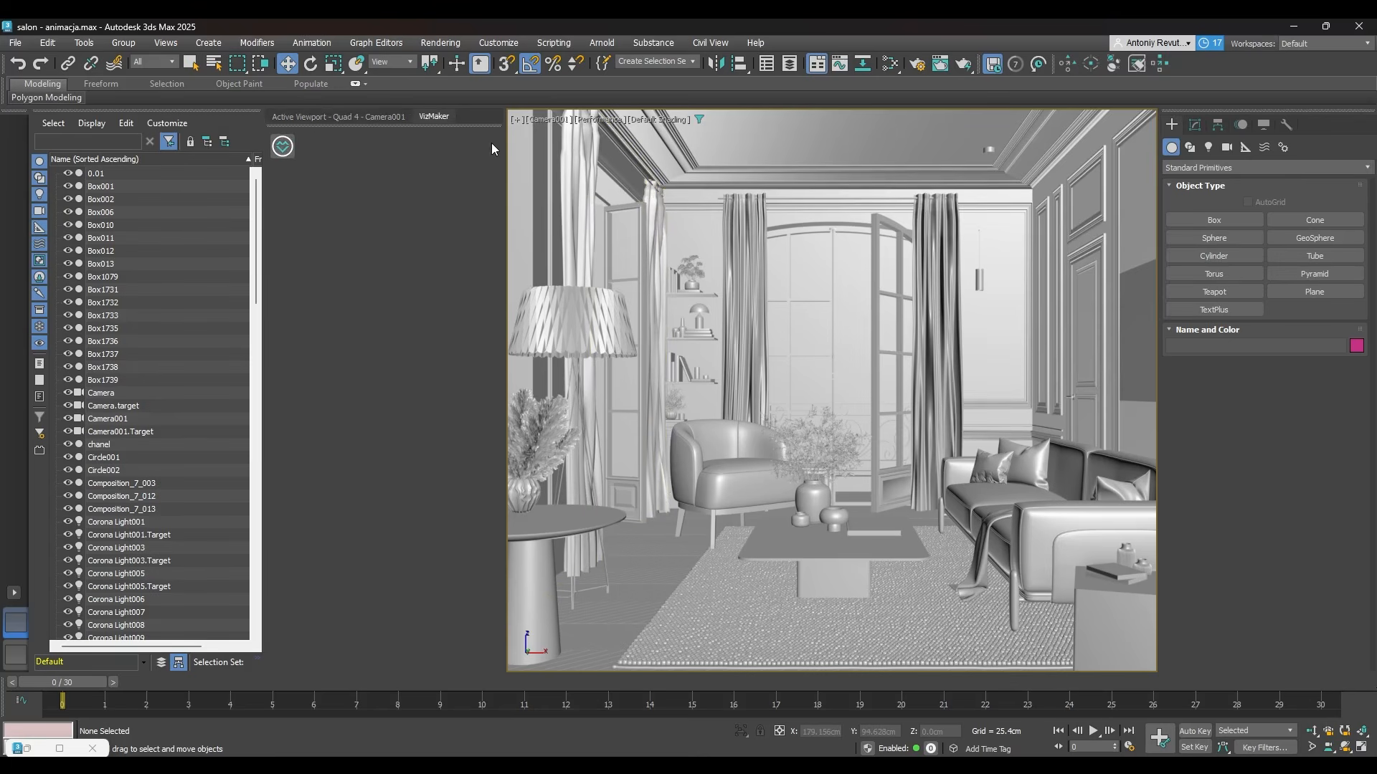
key(super+shift+s)
drag(506, 108, 1158, 671)
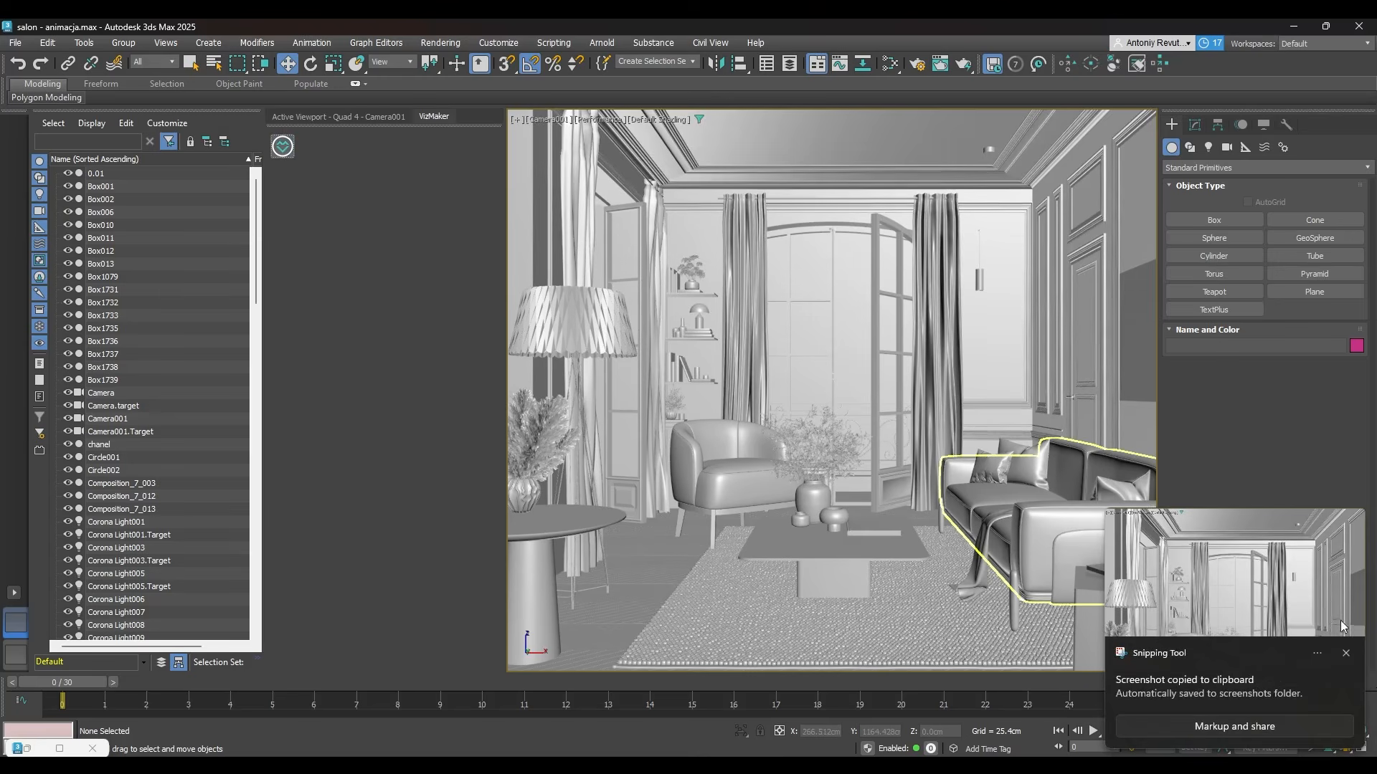
click(1345, 654)
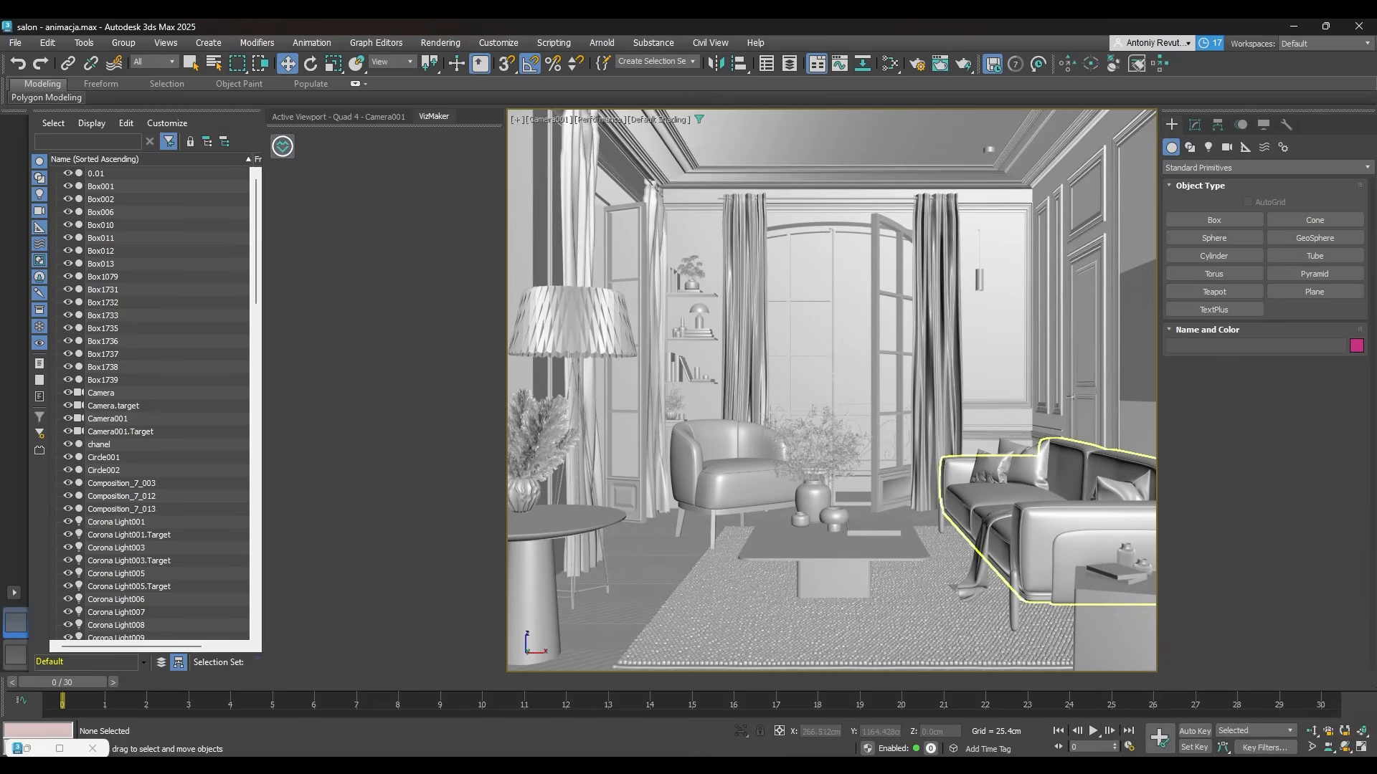
Switch to VizMaker and select the clay-source render whose prompt begins "Use the white clay image as a strict reference" to view it.
key(alt+Tab)
scroll(590, 339, down, 4)
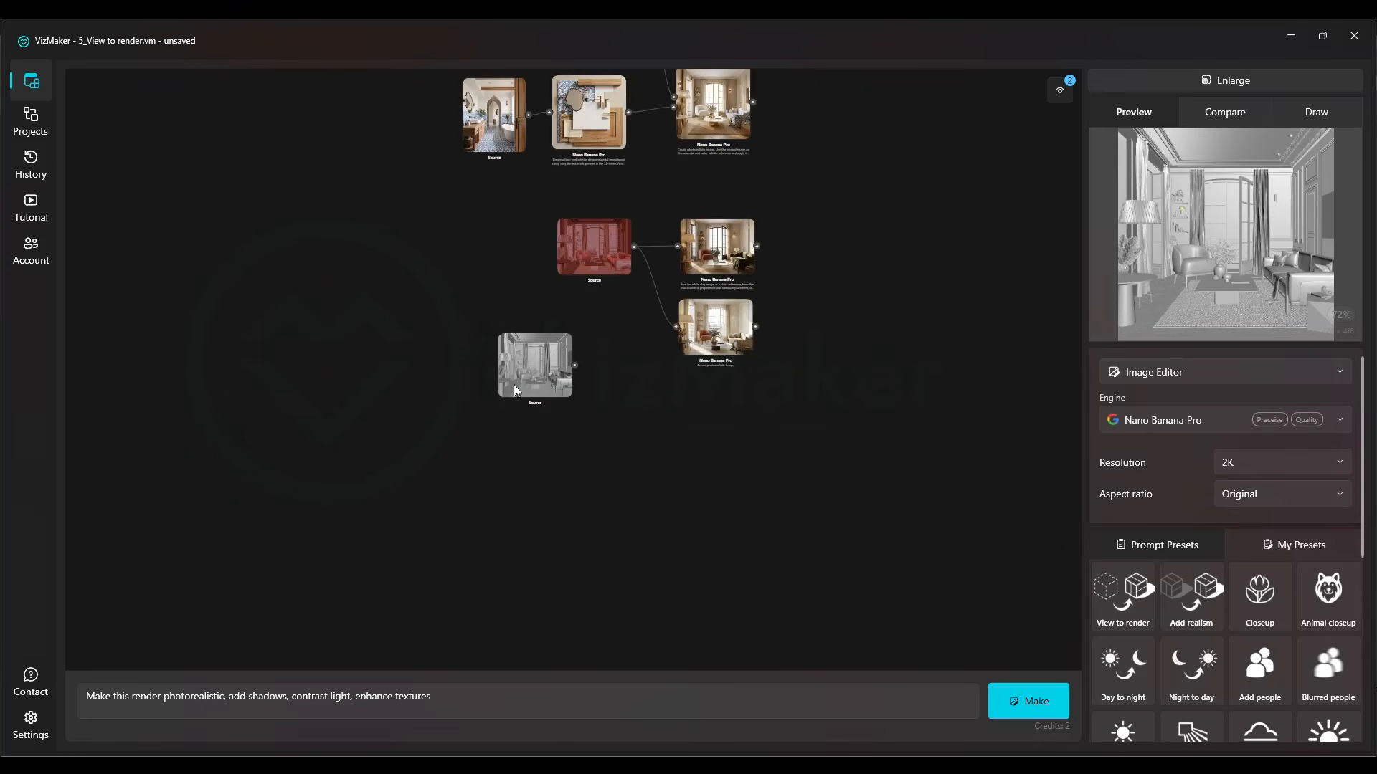
scroll(553, 421, down, 4)
drag(502, 404, 498, 434)
scroll(450, 411, up, 8)
click(453, 406)
scroll(582, 378, up, 2)
scroll(498, 433, down, 6)
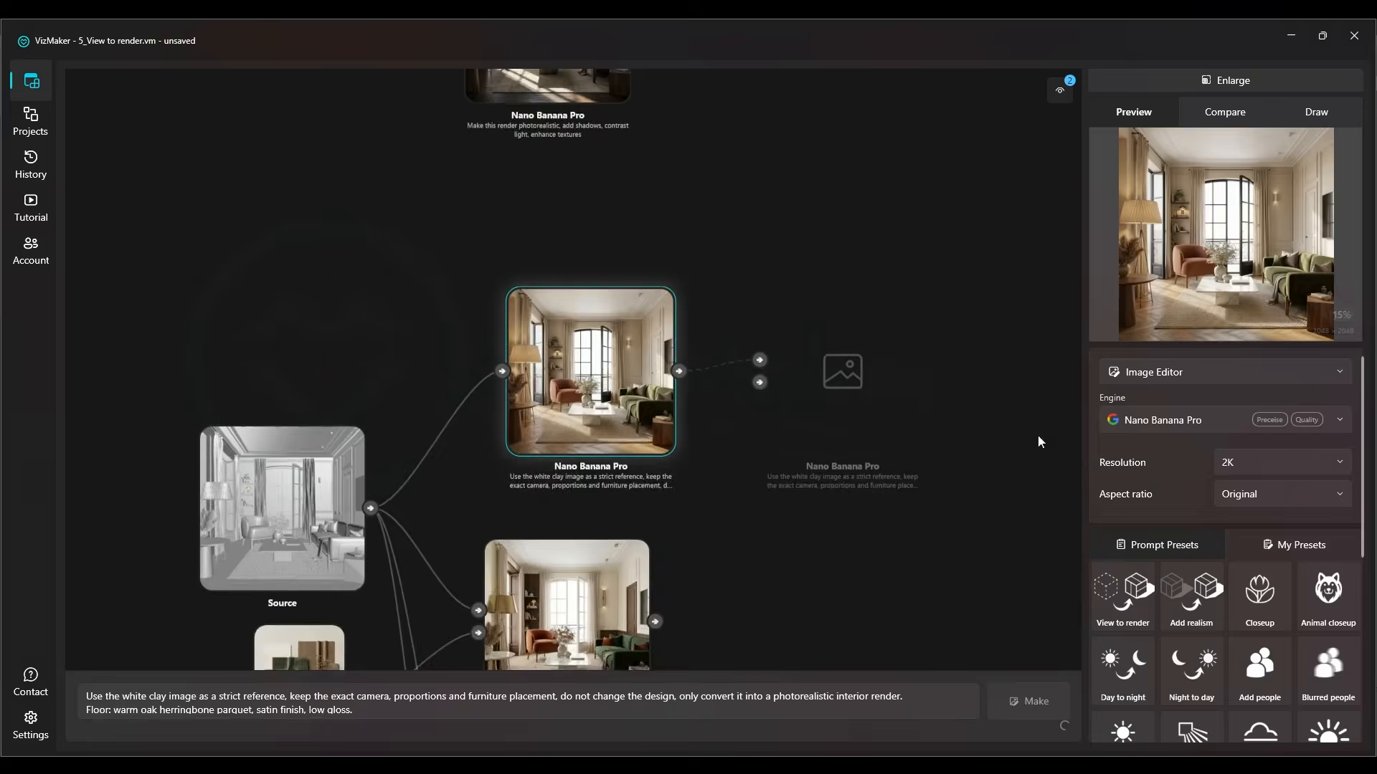
View the material-board render, then select the white-clay render whose prompt begins "Use the white clay image as a strict reference" and highlight its full prompt.
scroll(699, 430, down, 3)
double_click(658, 497)
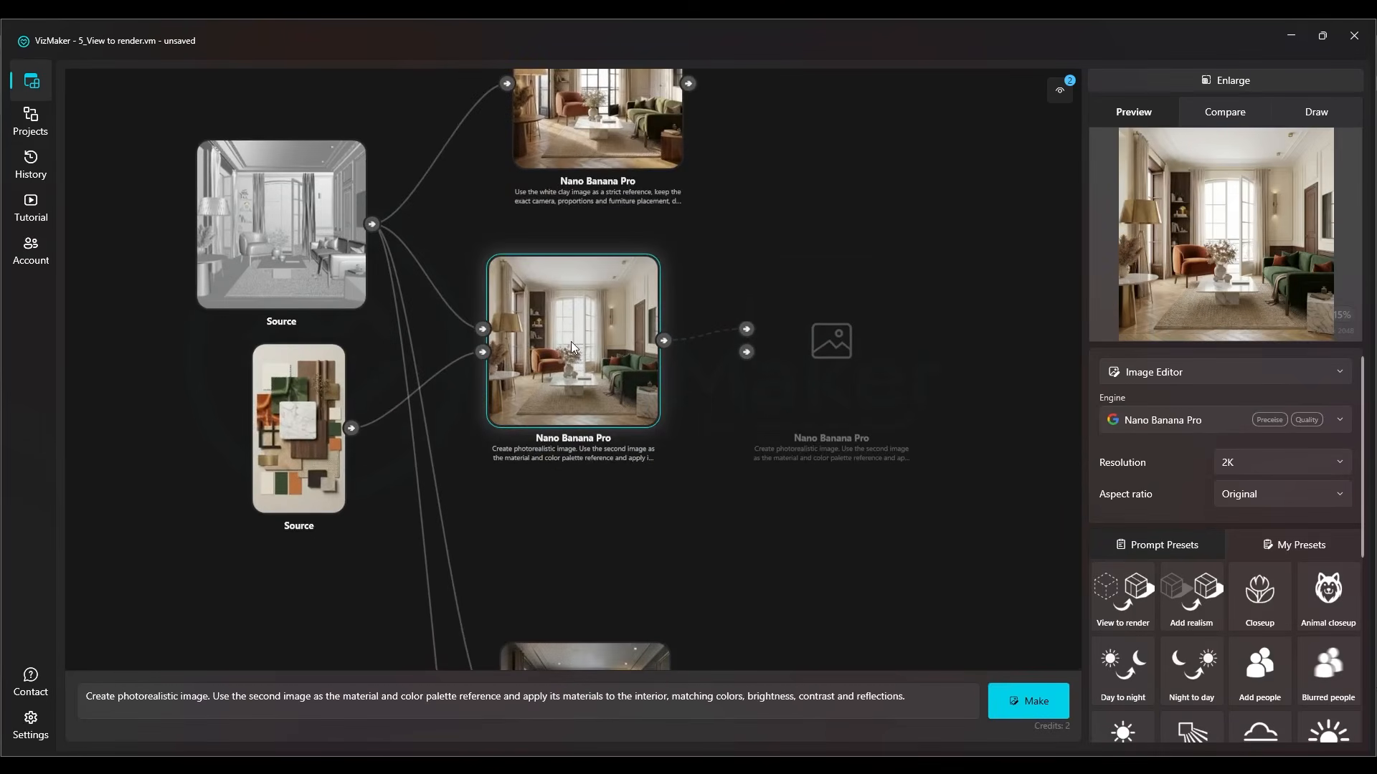
scroll(618, 143, up, 3)
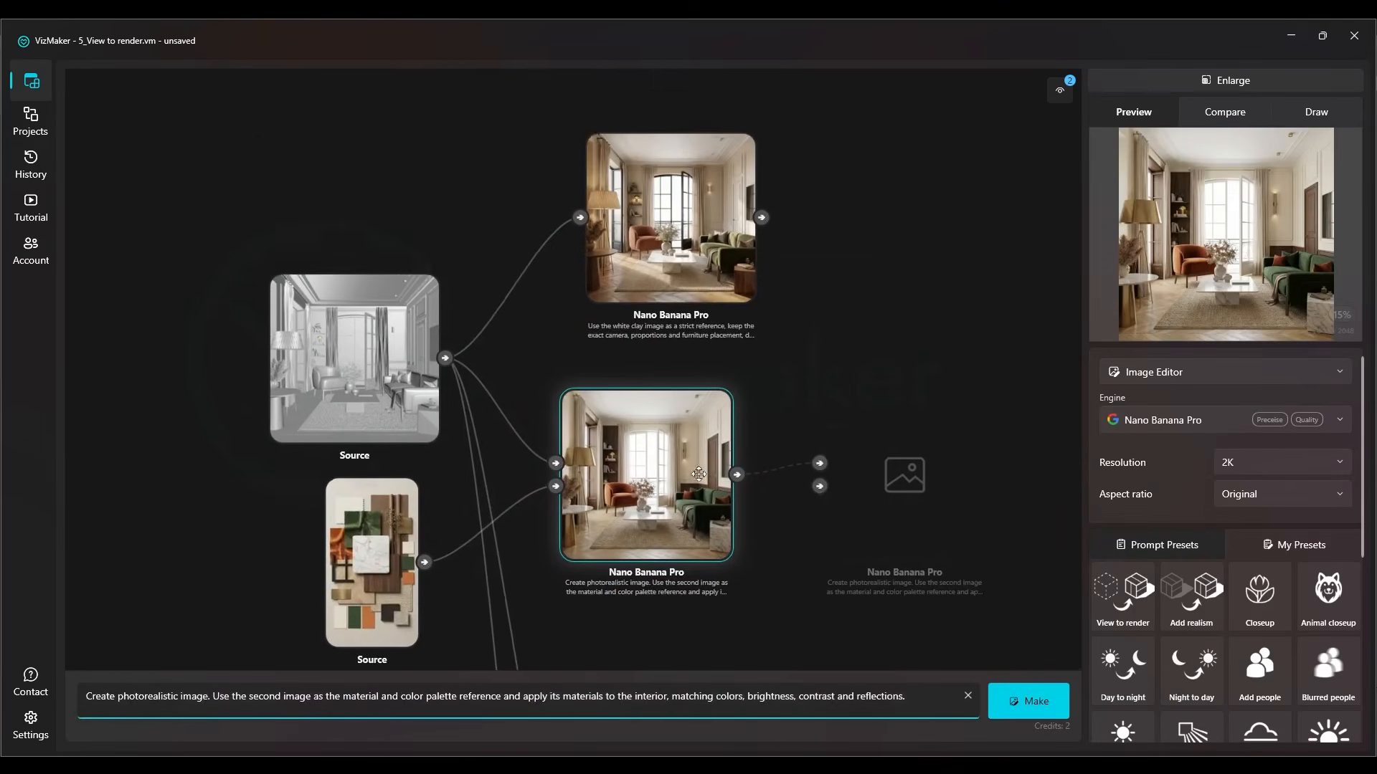
double_click(701, 251)
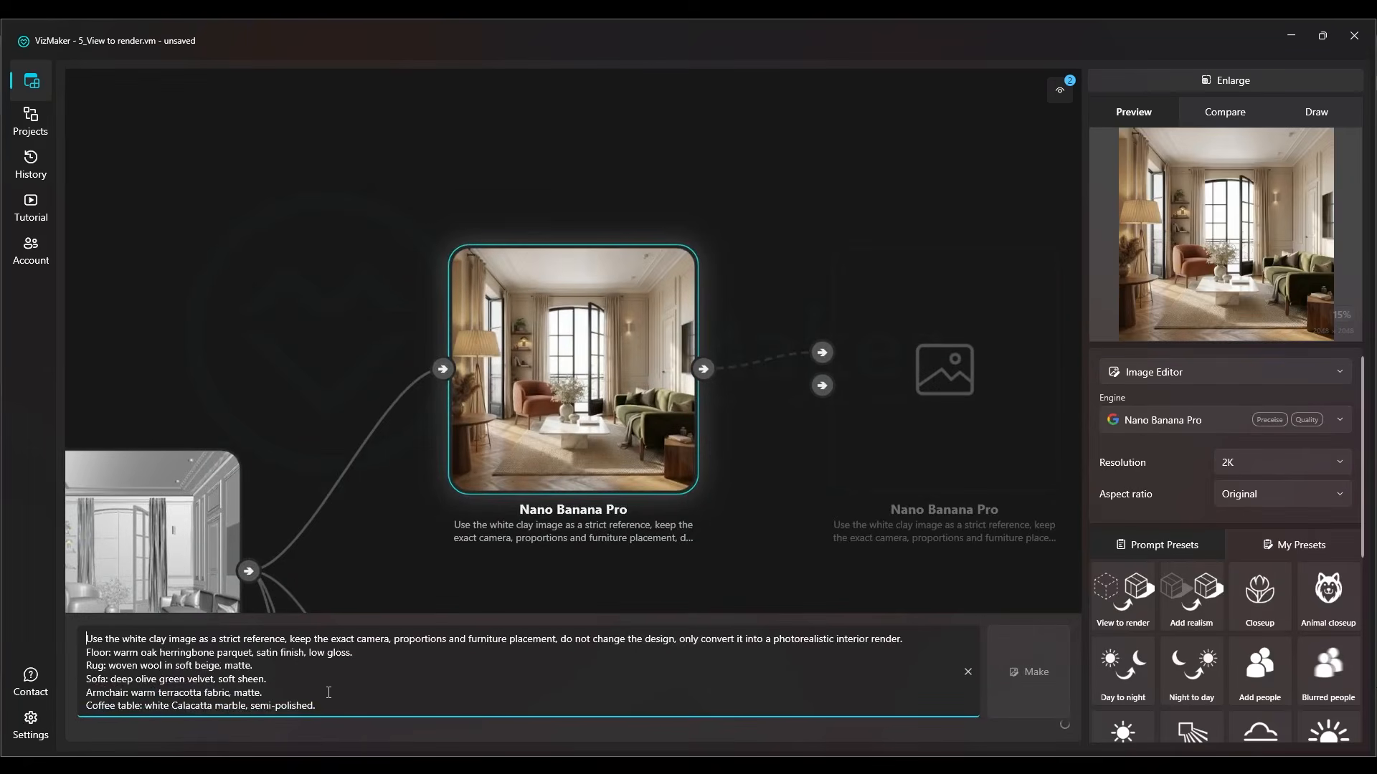
key(ctrl+a)
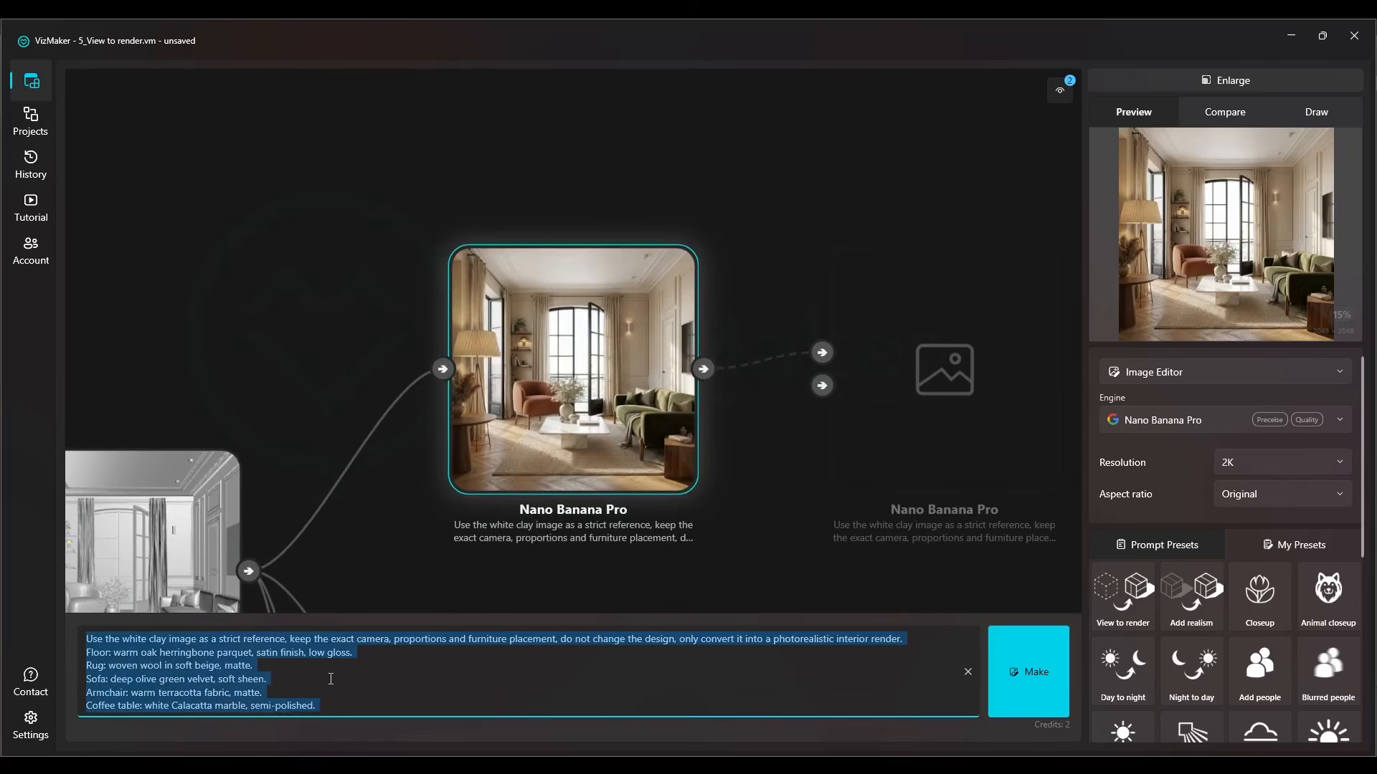
Find the unconnected grey viewport source on the canvas and select it with the white-clay prompt kept for its new render.
scroll(689, 371, down, 7)
drag(568, 277, 916, 236)
scroll(917, 236, down, 2)
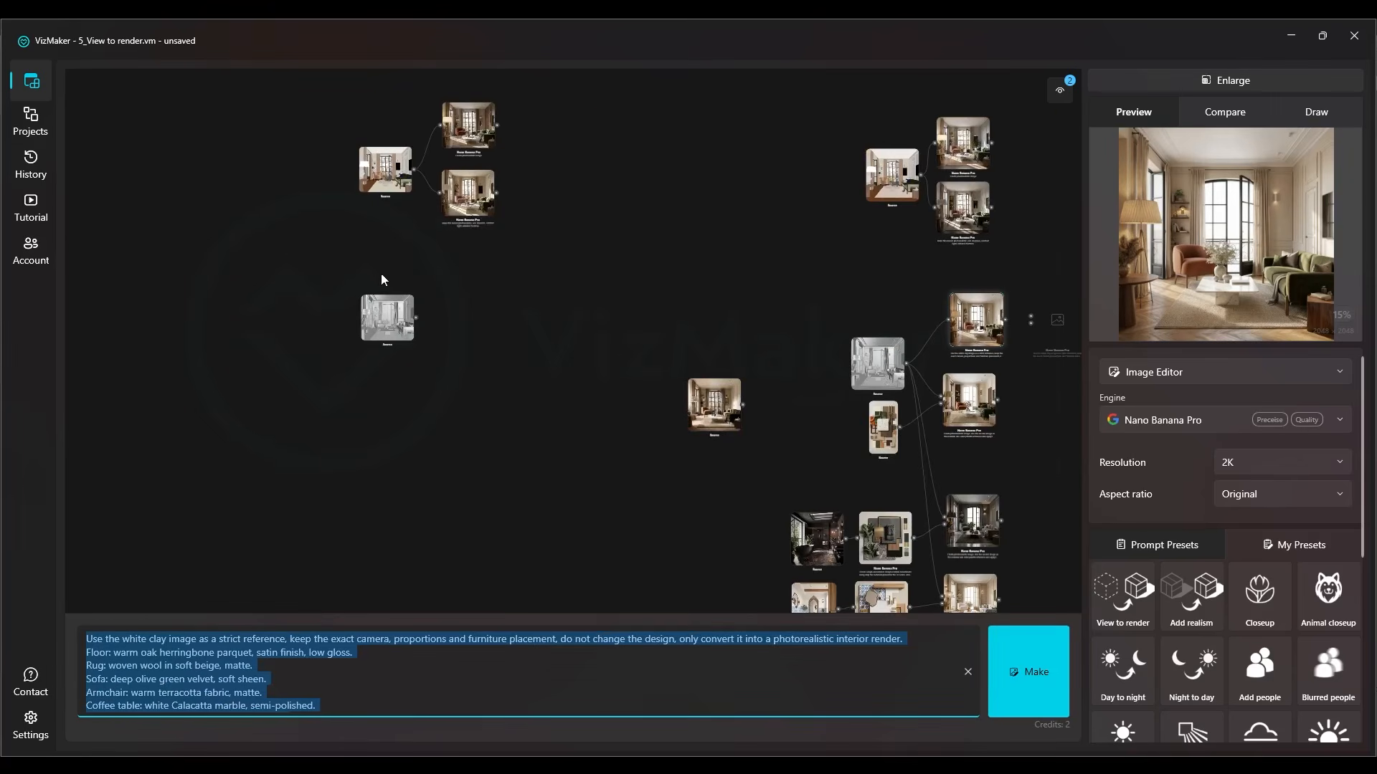
scroll(366, 287, up, 2)
drag(370, 319, 357, 282)
scroll(358, 279, up, 5)
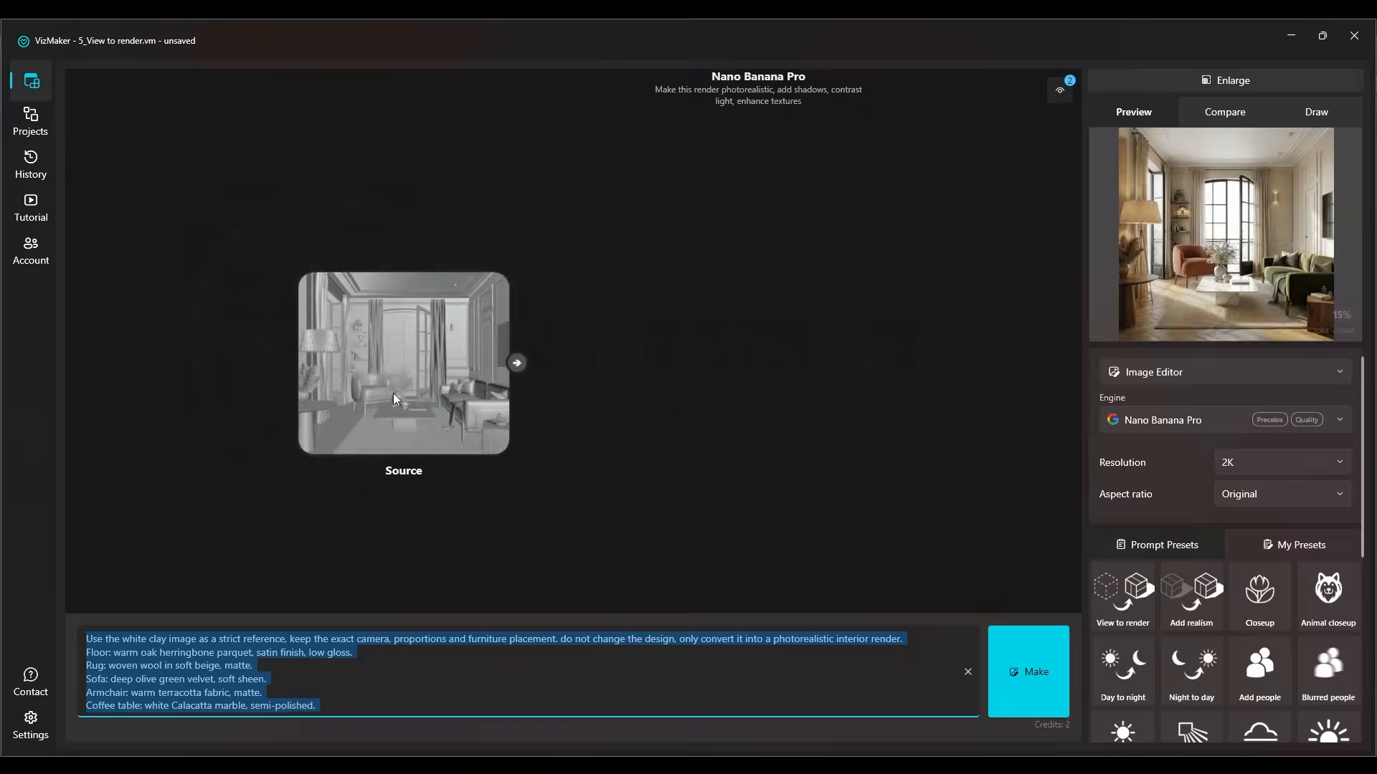
click(393, 393)
drag(260, 402, 429, 383)
scroll(595, 373, up, 5)
click(313, 688)
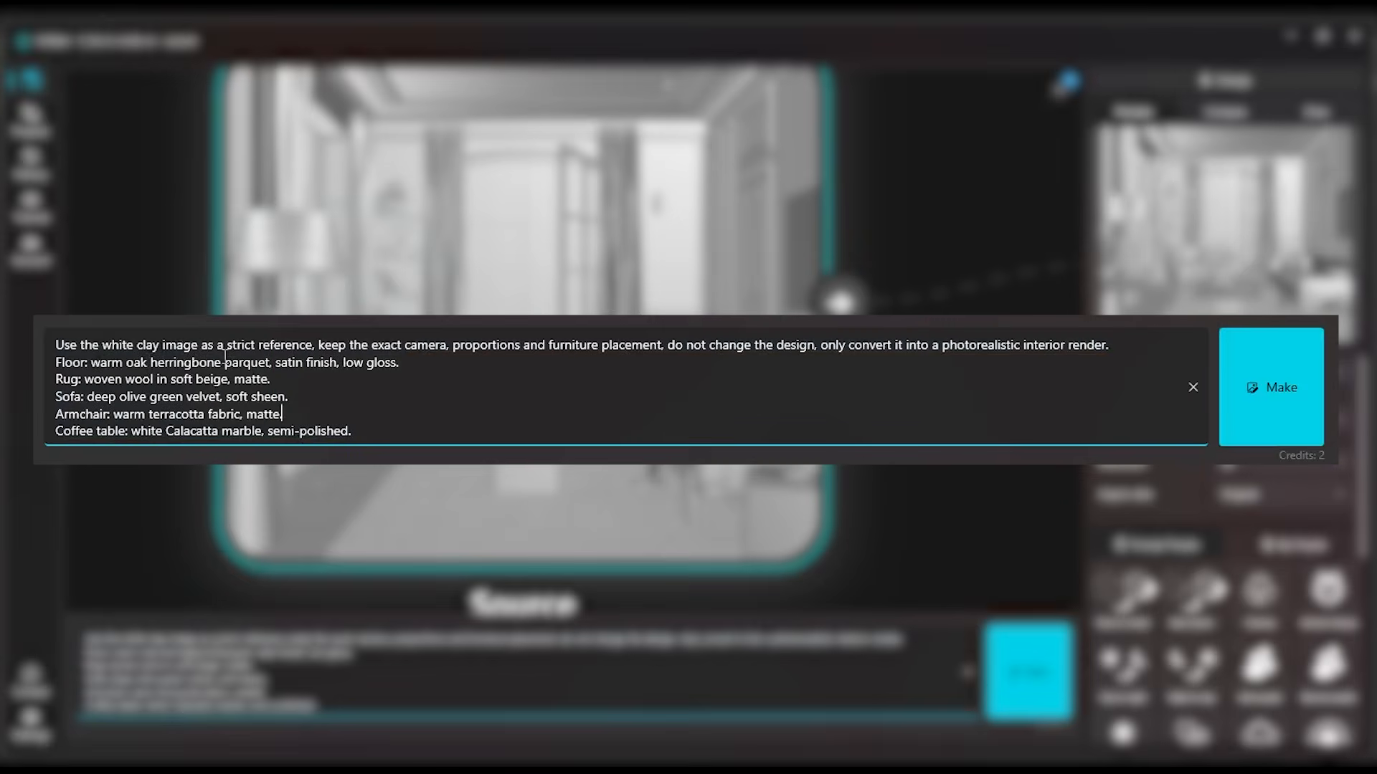
Read through the white-clay prompt, from the strict-reference instruction and the furniture and finish materials to the lighting and mood lines.
drag(225, 348, 332, 362)
click(347, 345)
drag(675, 349, 694, 364)
click(878, 346)
drag(955, 348, 963, 362)
click(156, 363)
right_click(72, 368)
click(72, 361)
scroll(76, 416, down, 1)
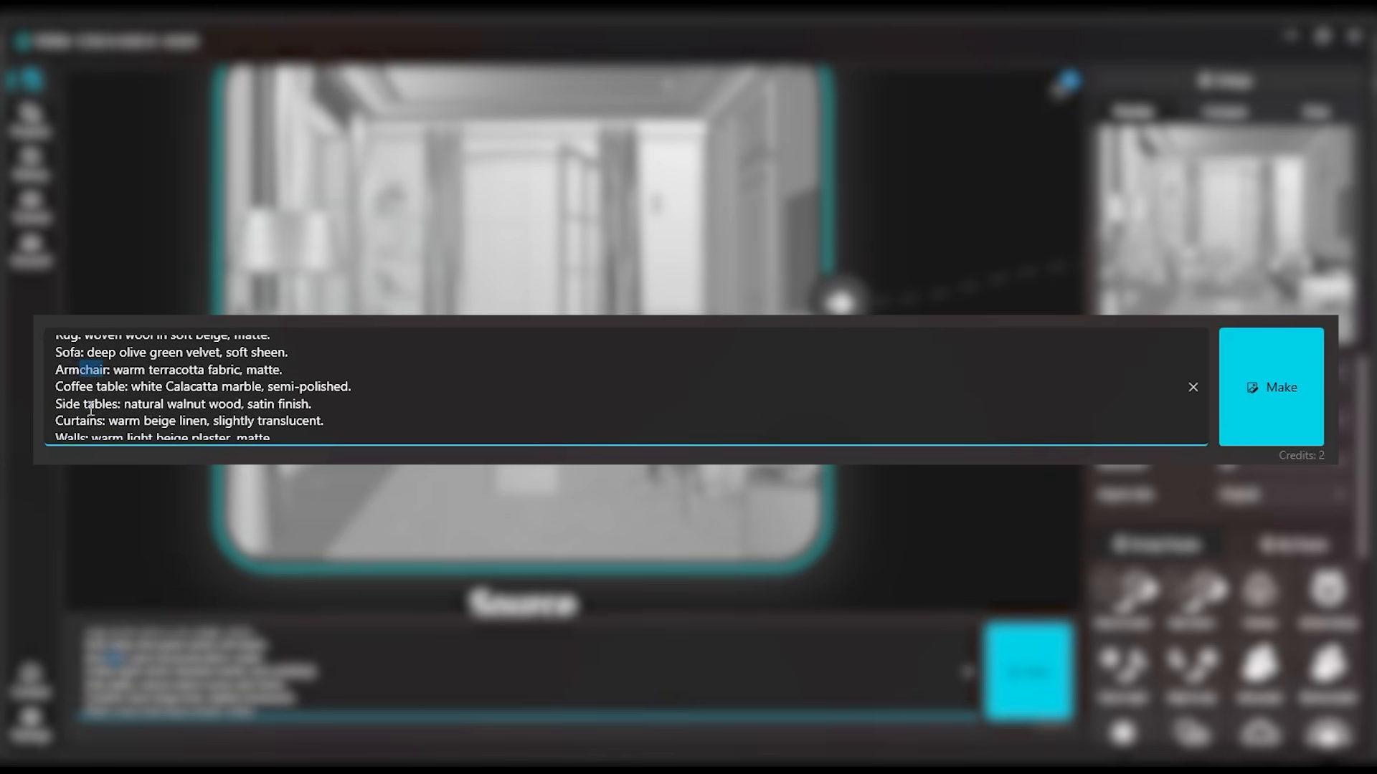
drag(119, 386, 92, 416)
scroll(92, 390, down, 2)
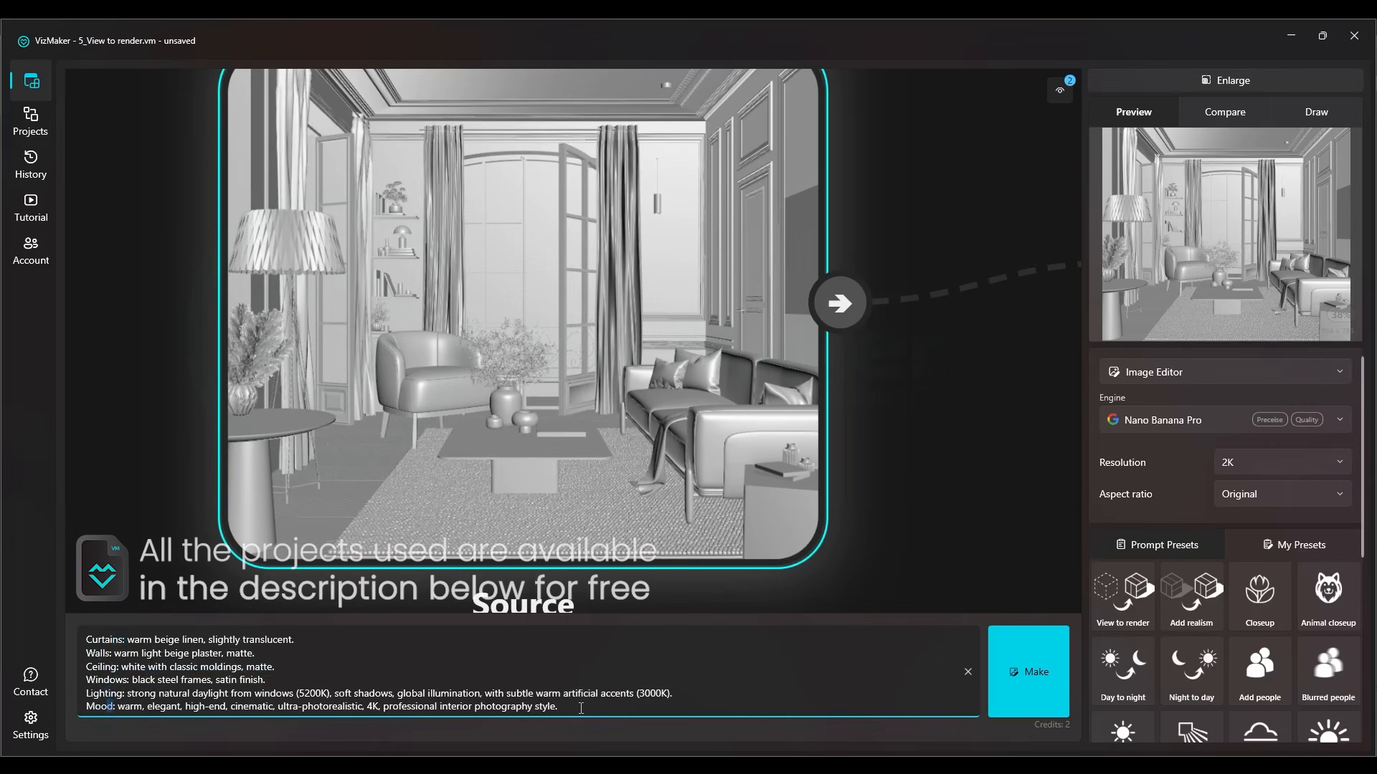
drag(558, 707, 60, 604)
click(572, 712)
scroll(430, 666, down, 3)
Generate the grey source's render in Image Editor mode with Nano Banana Pro at 2K, and shift the pending result node slightly upward.
click(1027, 680)
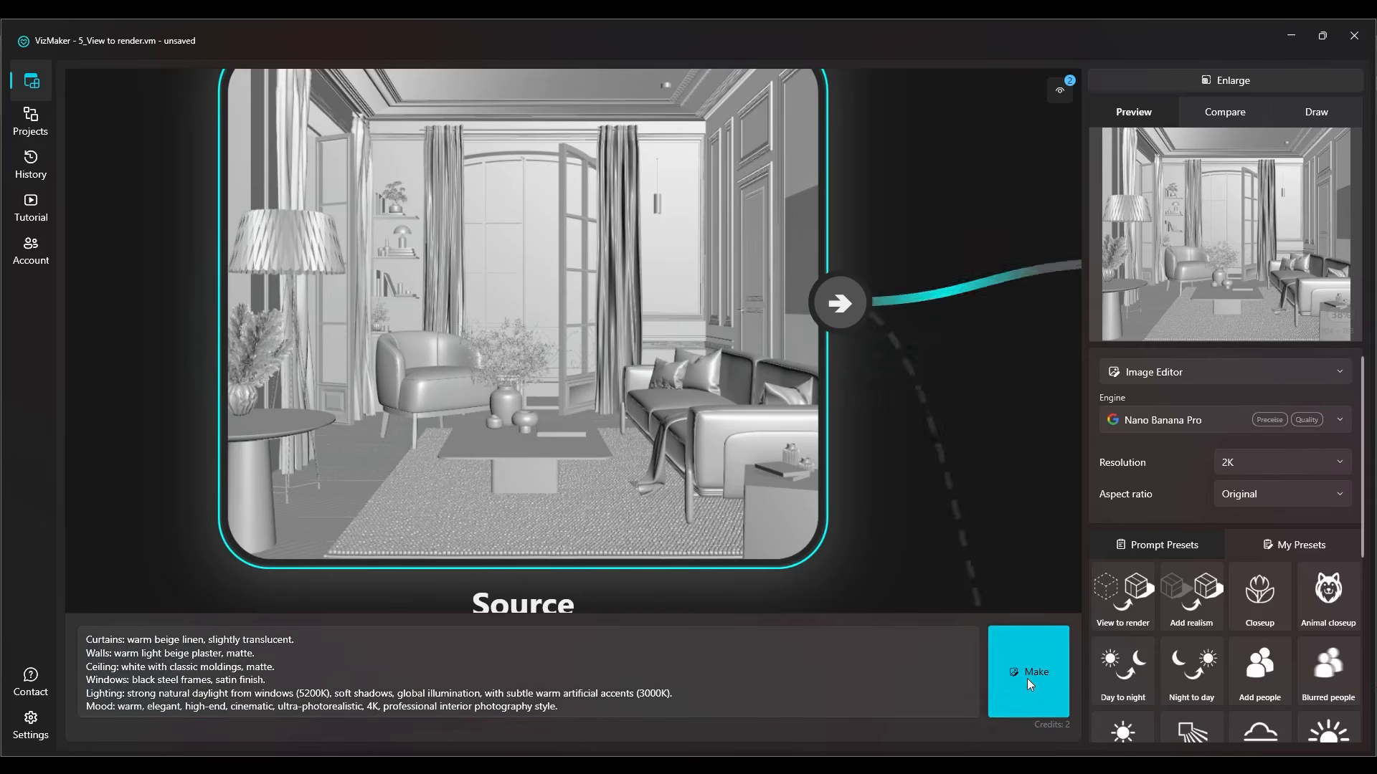
click(1182, 372)
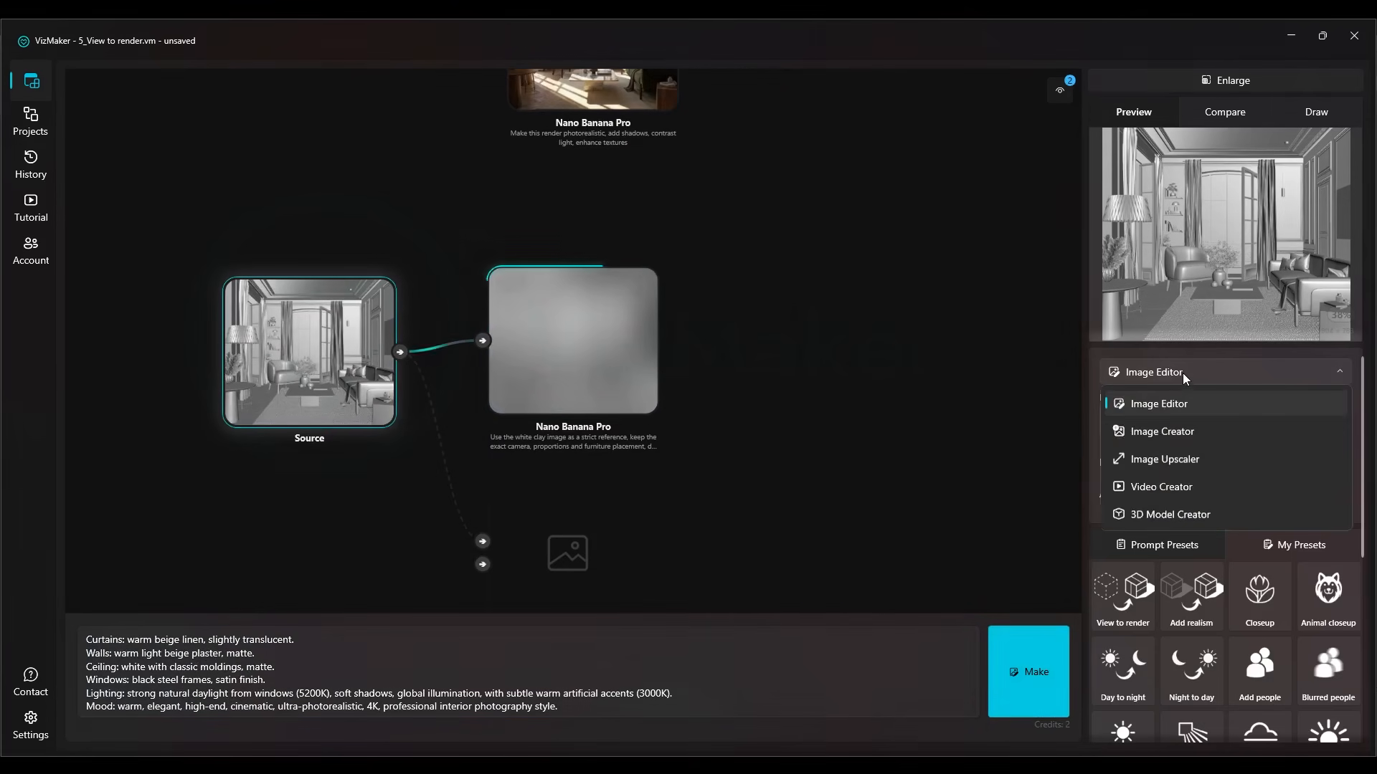
click(1176, 398)
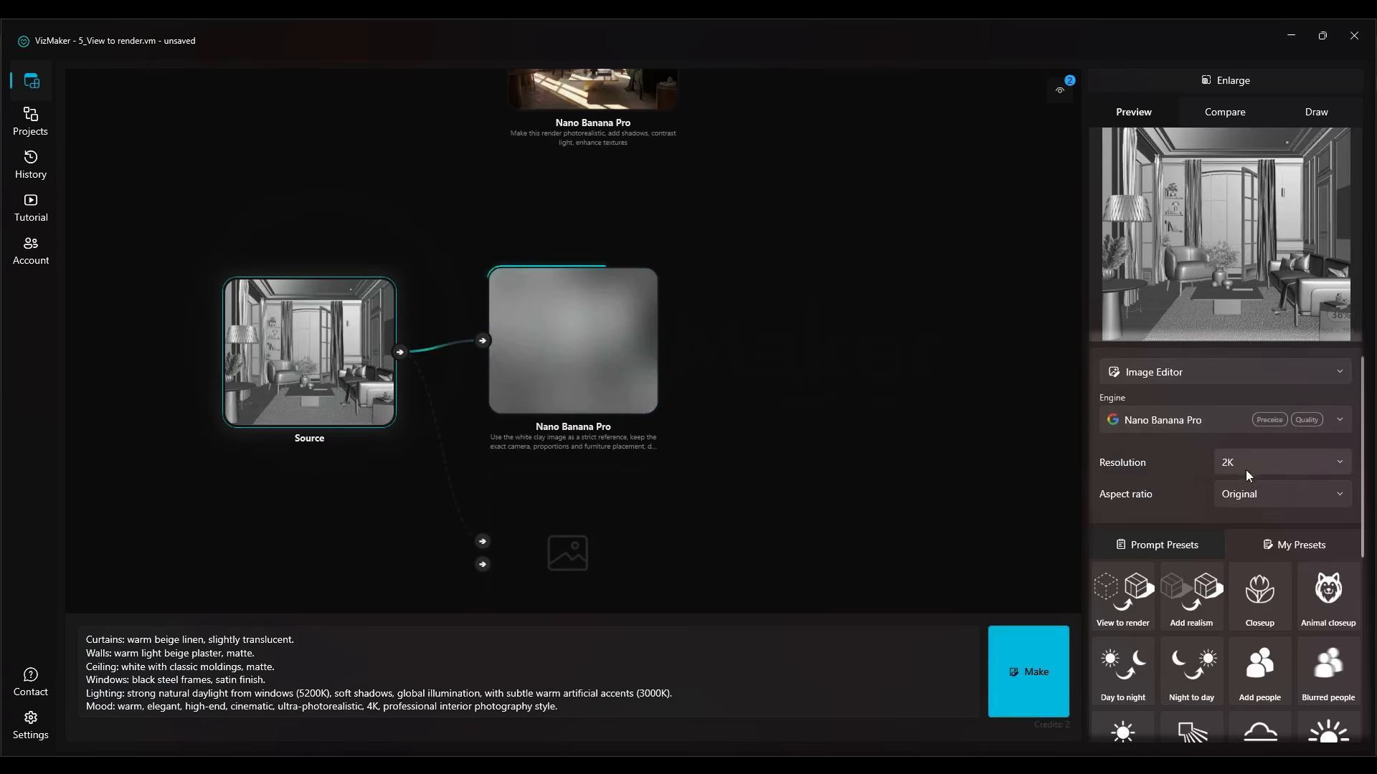
drag(571, 352, 580, 305)
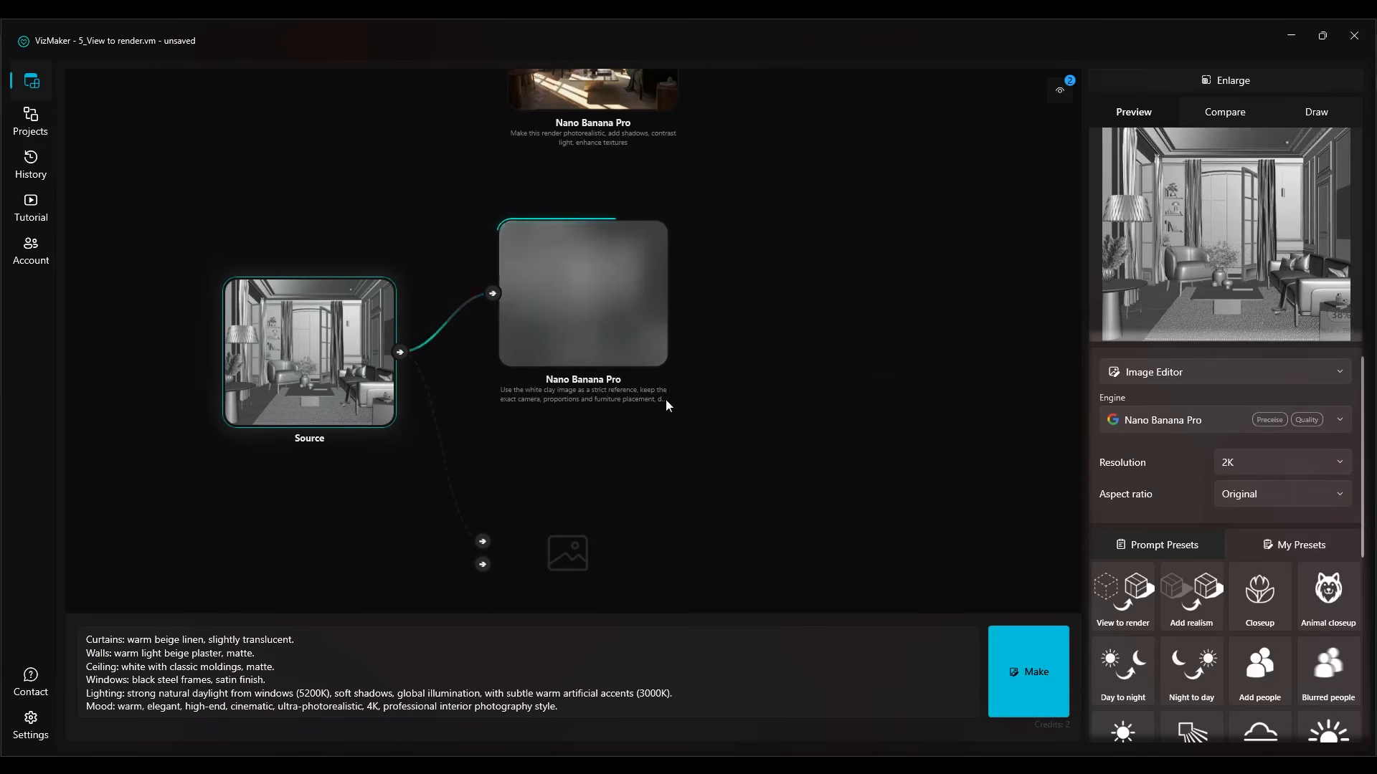
Select the clay render made with the material board and highlight its whole prompt beginning "Create photorealistic image. Use the second image".
click(666, 400)
scroll(526, 331, down, 3)
drag(768, 341, 181, 317)
drag(546, 334, 67, 378)
scroll(89, 362, down, 3)
scroll(391, 570, up, 6)
click(549, 366)
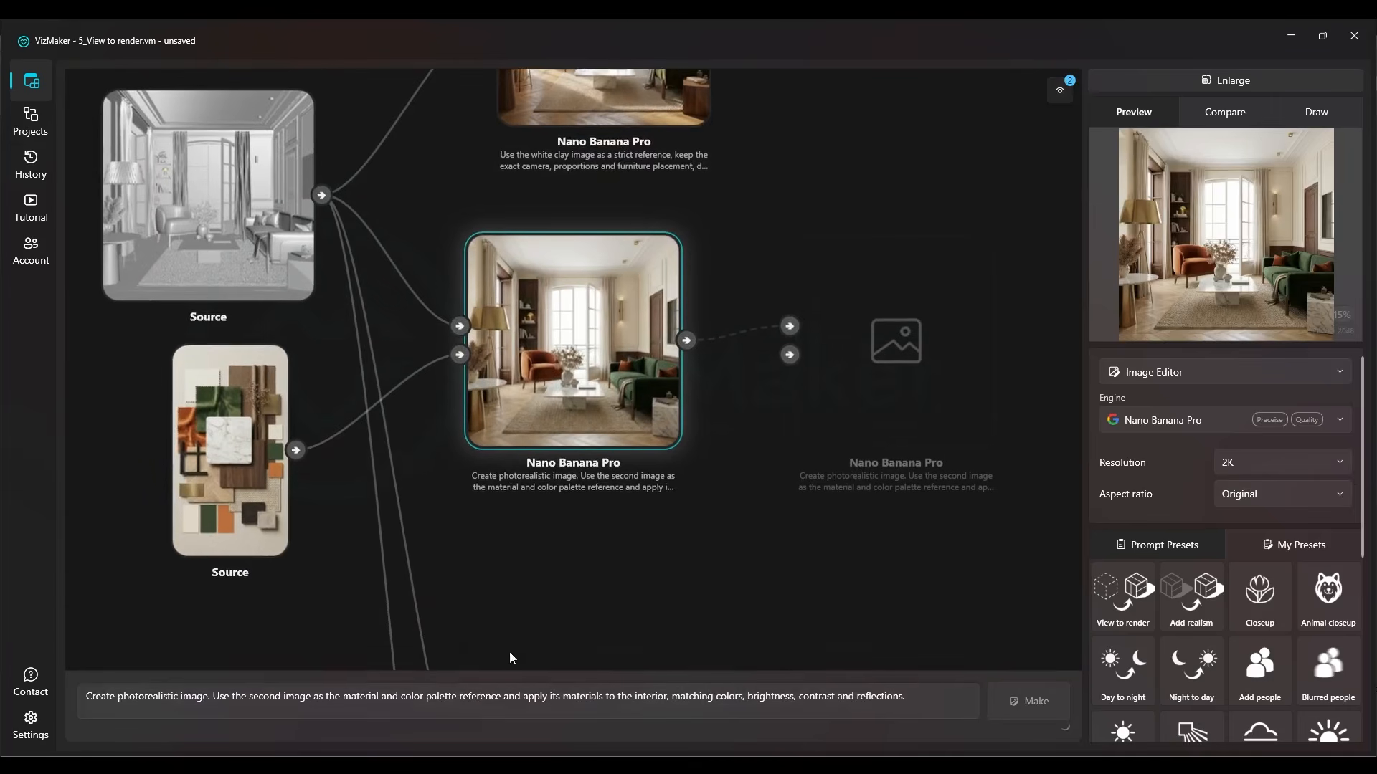
drag(910, 697, 56, 664)
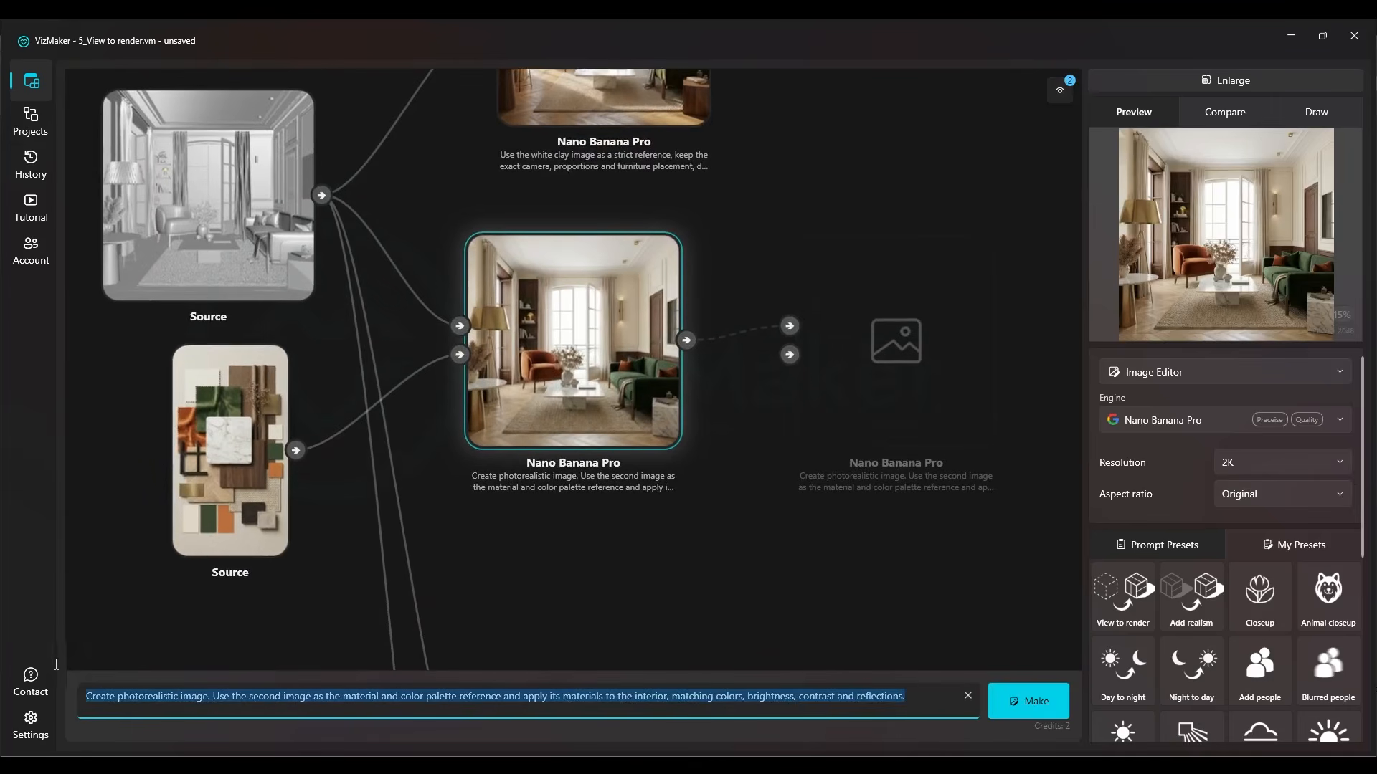
Select the material board source connected to that render and examine its fabric, wood, marble and colour swatches up close.
drag(244, 472, 442, 467)
click(429, 444)
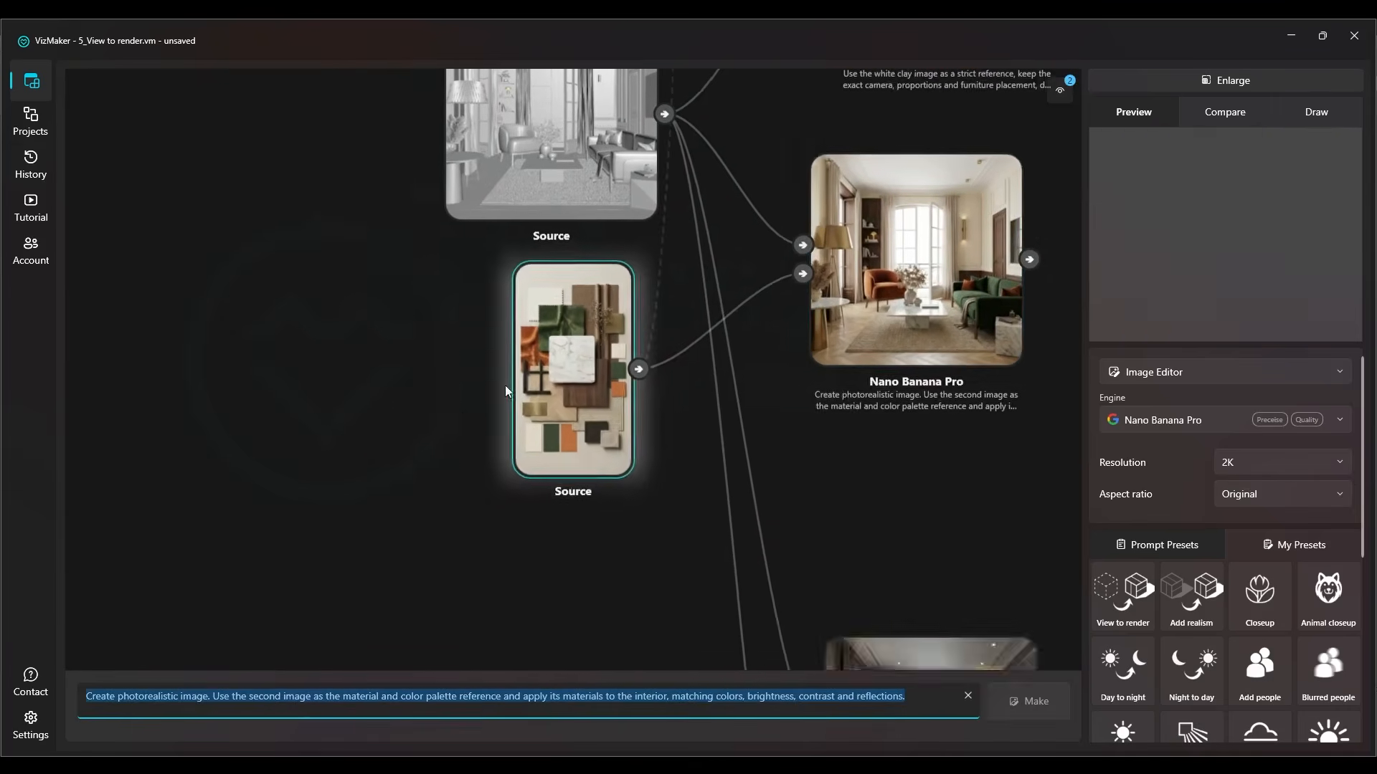
drag(591, 339, 575, 379)
scroll(566, 402, down, 2)
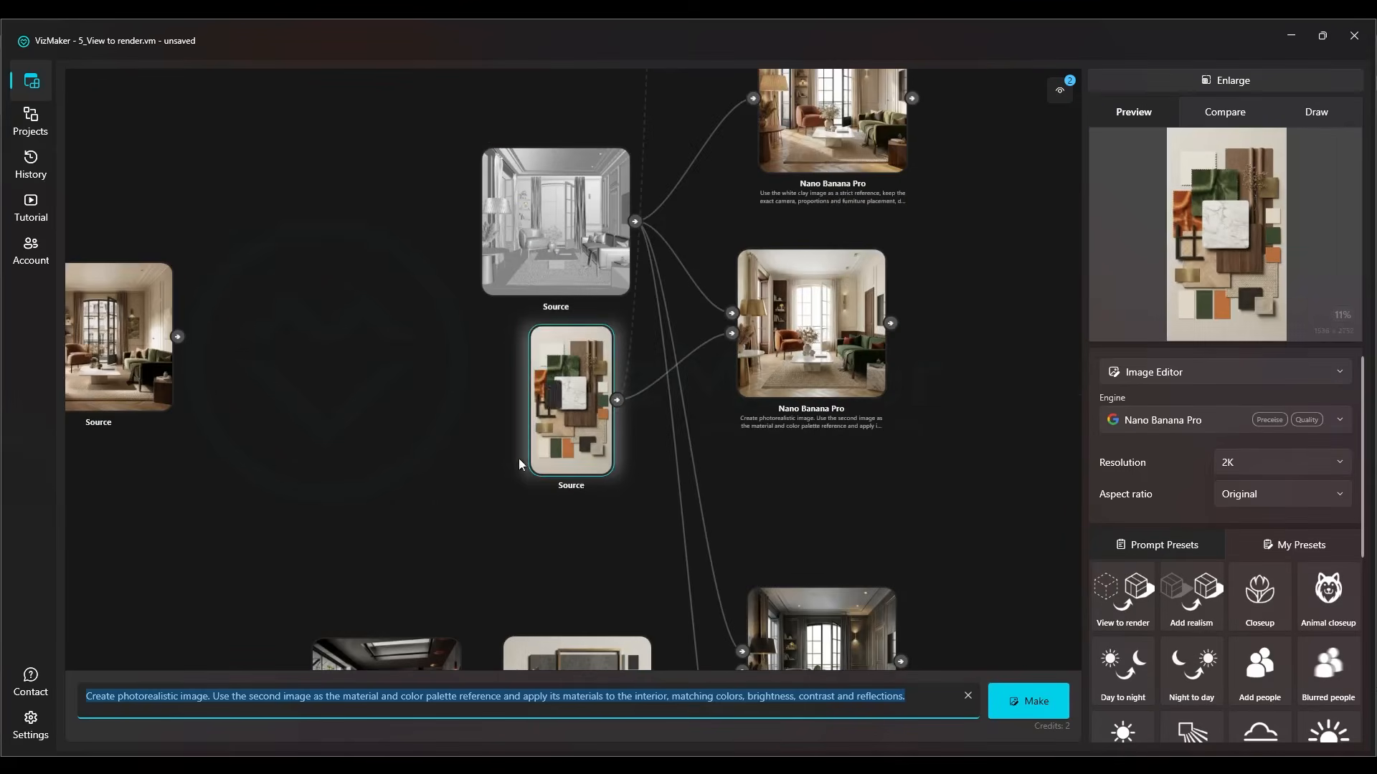
scroll(519, 458, up, 6)
scroll(603, 381, down, 4)
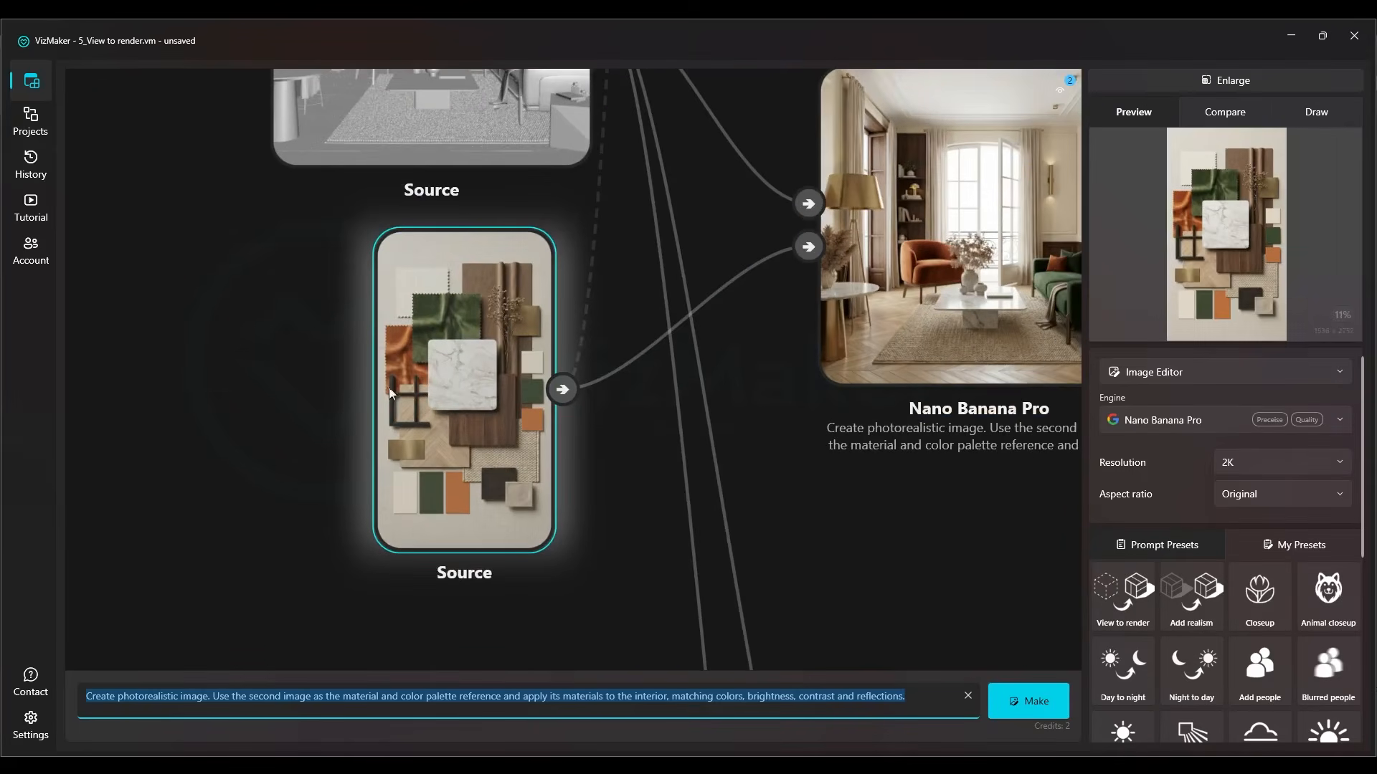
scroll(401, 391, up, 3)
Save the material board image into the Mni_Course_Interior folder inside VizMaker tutorials.
right_click(456, 362)
click(522, 426)
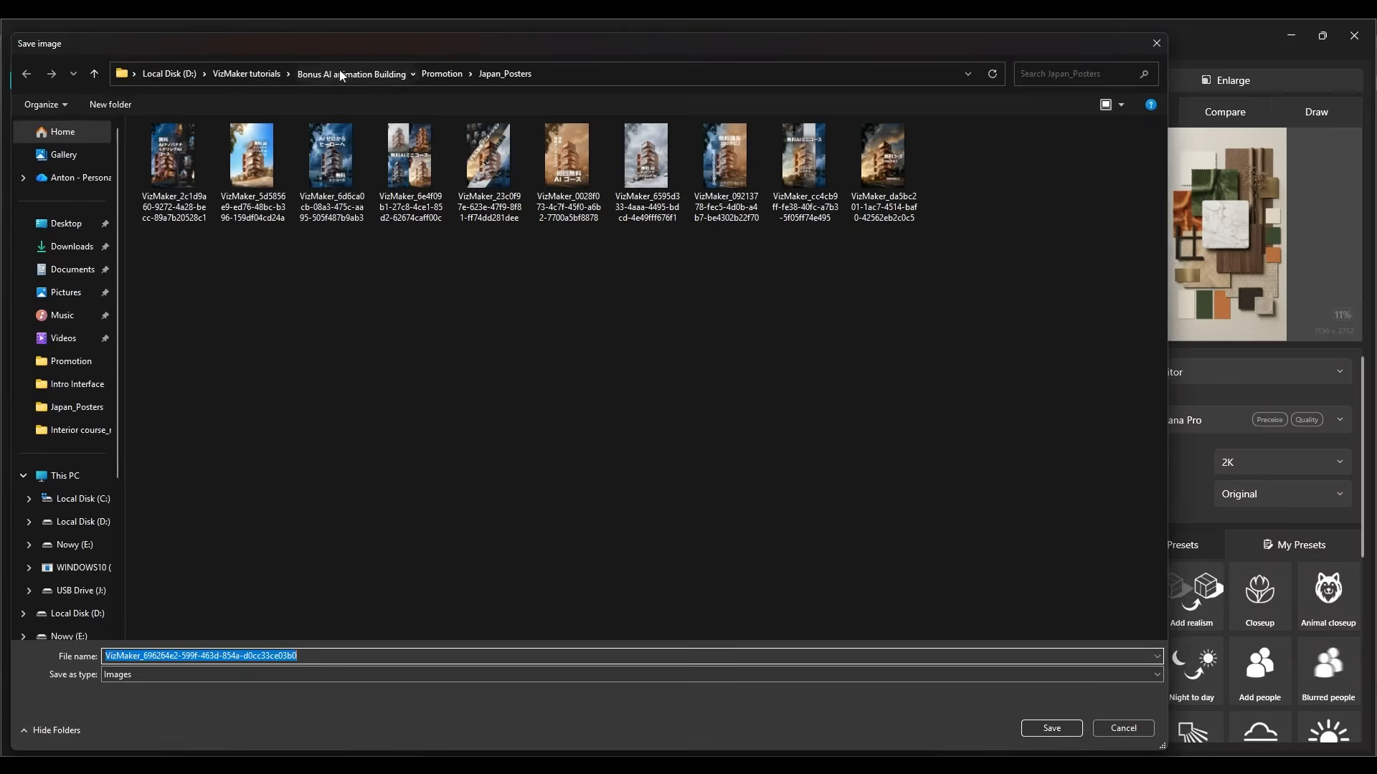
click(341, 74)
click(247, 73)
scroll(621, 279, down, 6)
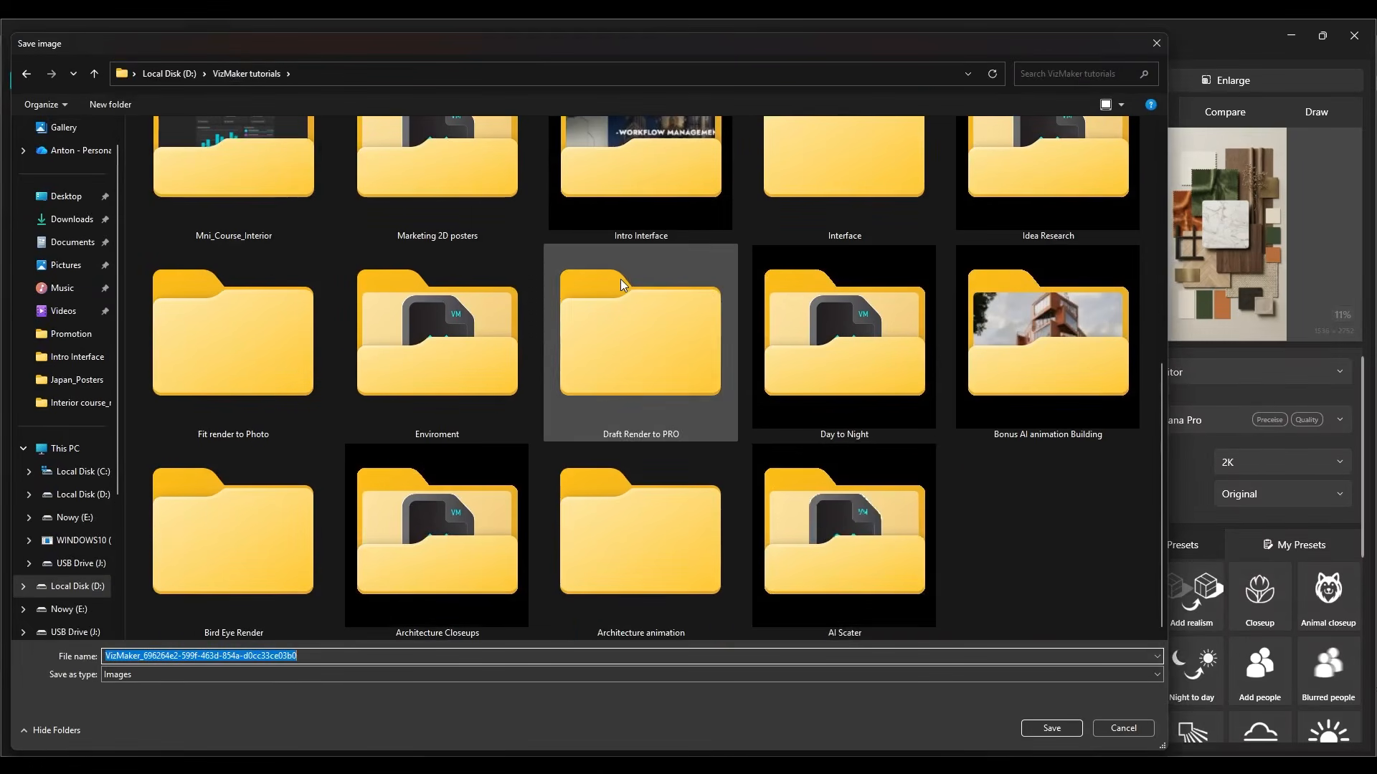
scroll(1039, 535, up, 1)
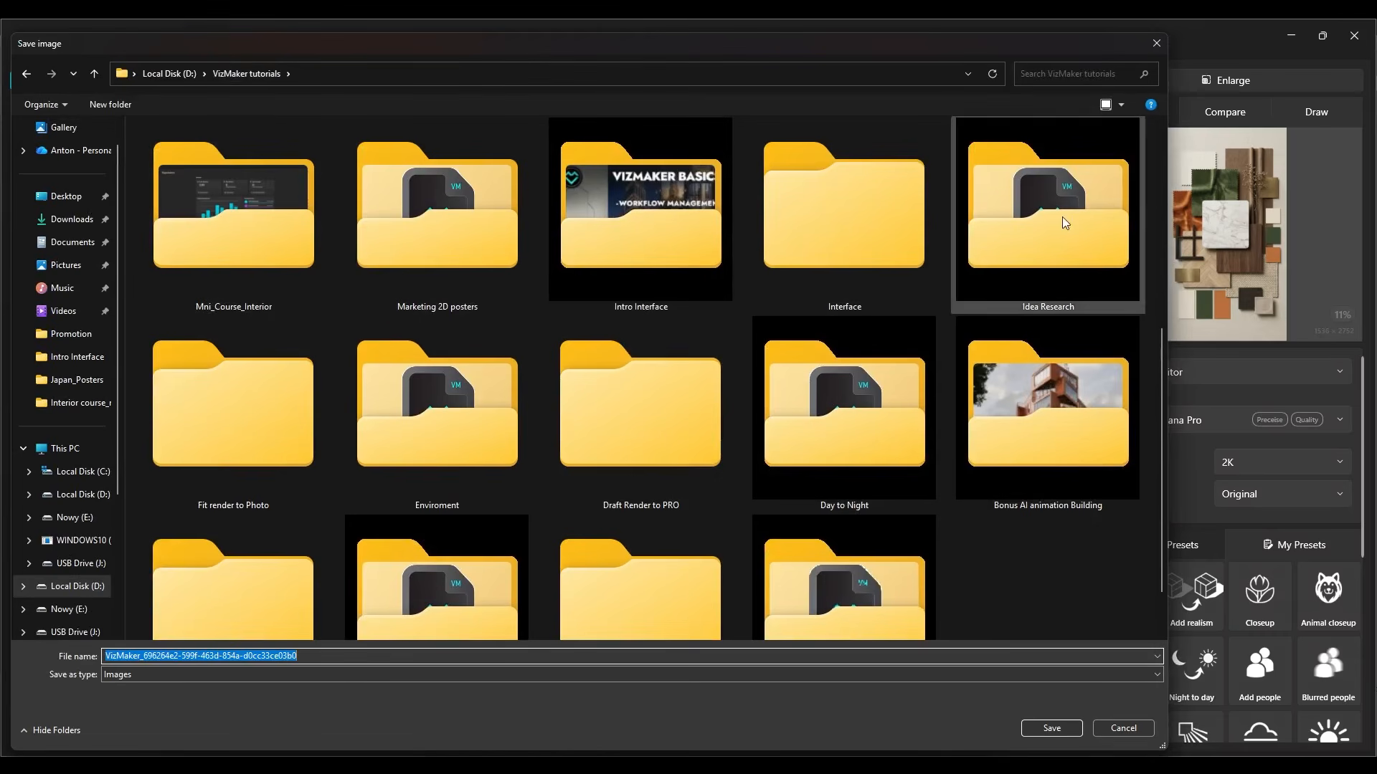
scroll(750, 434, down, 1)
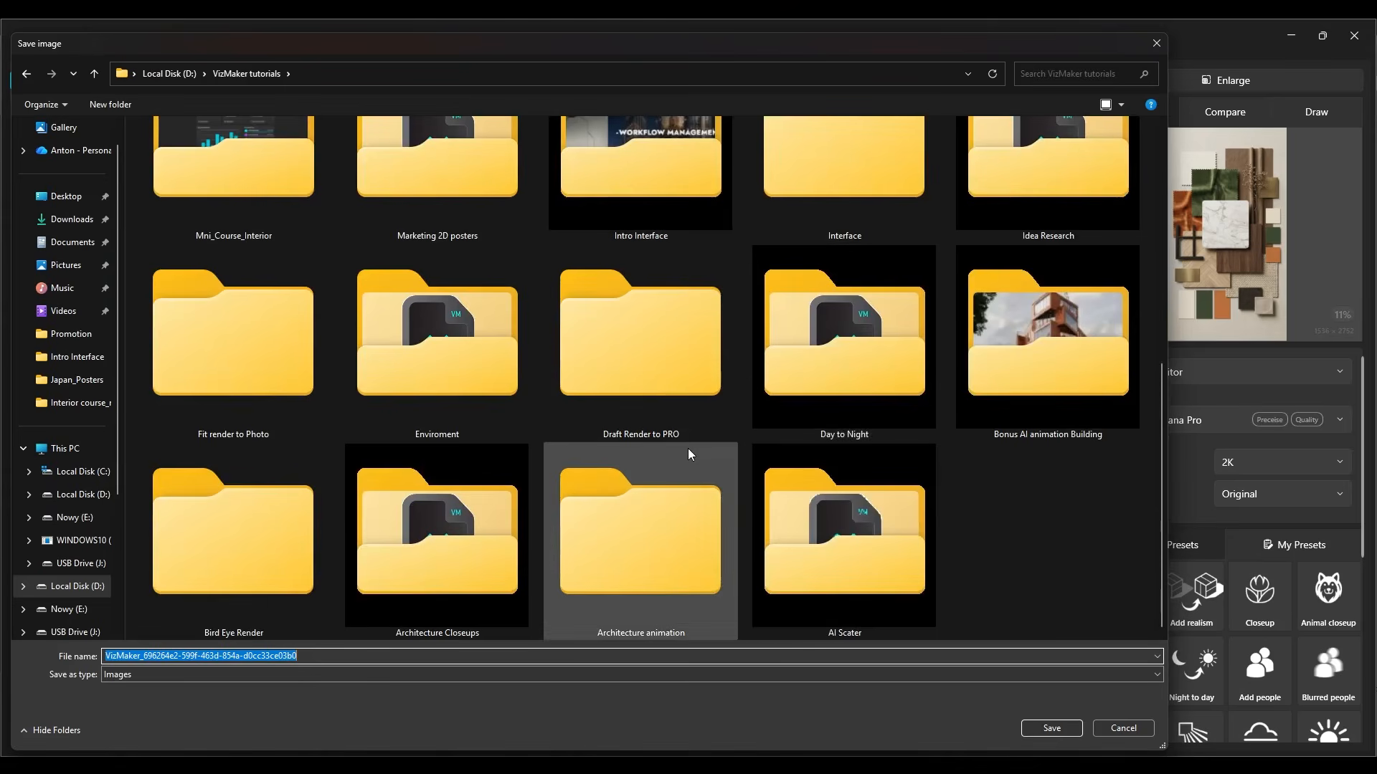
scroll(954, 466, up, 4)
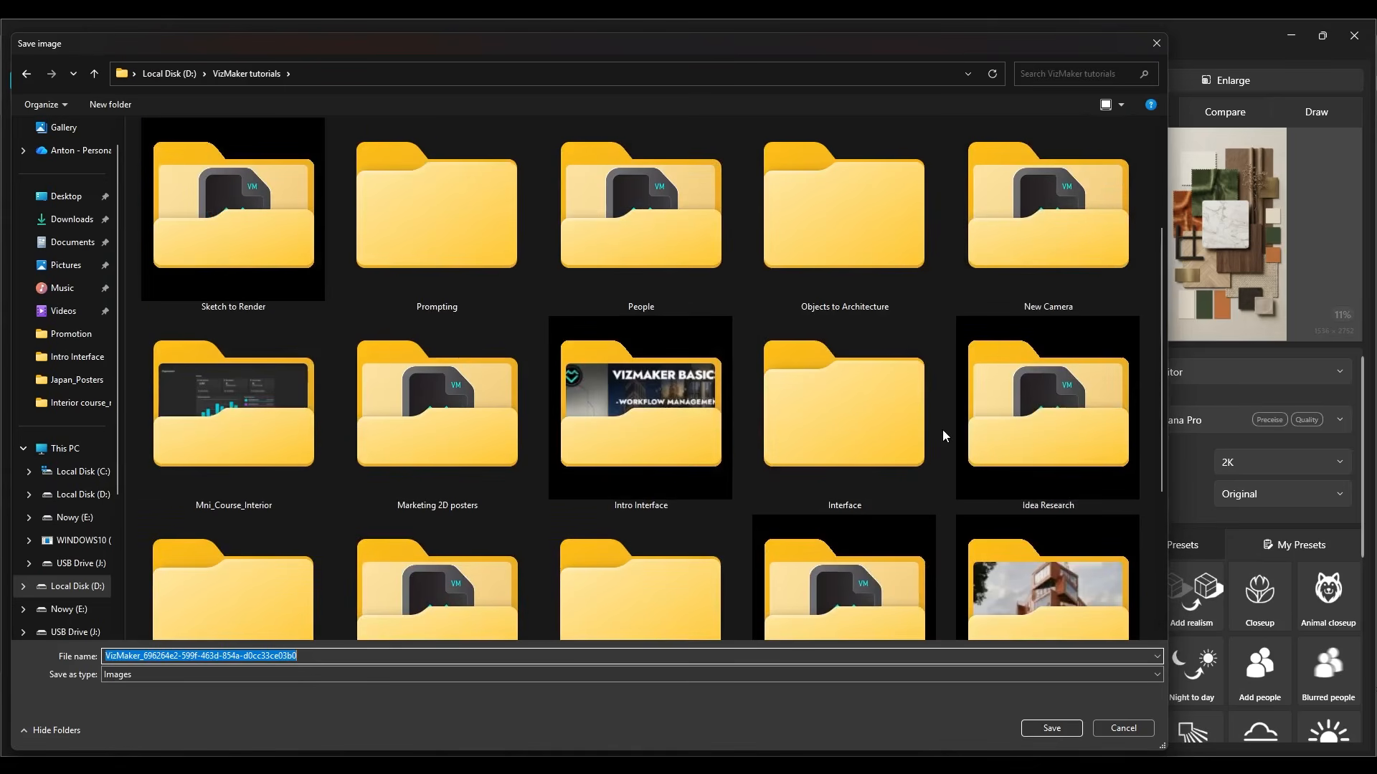
scroll(954, 398, down, 4)
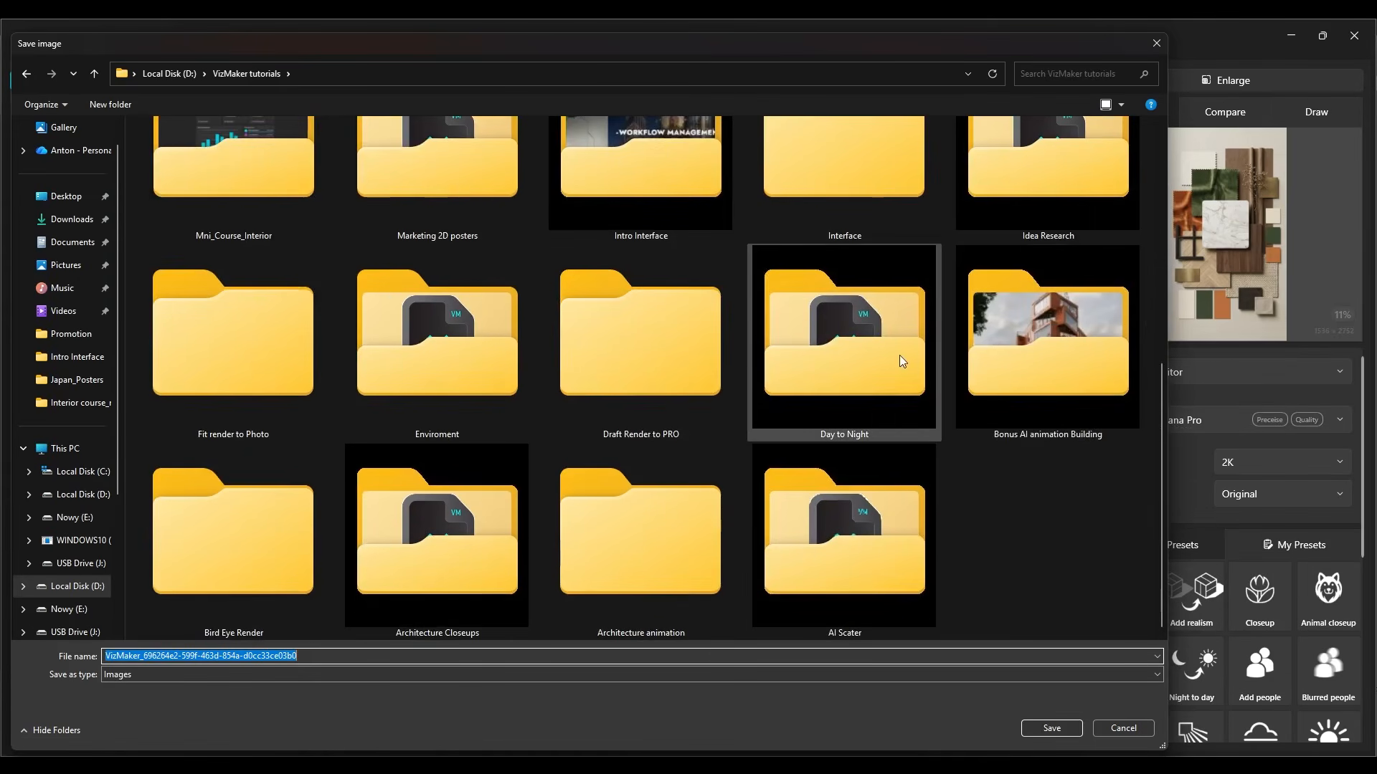
scroll(900, 355, up, 7)
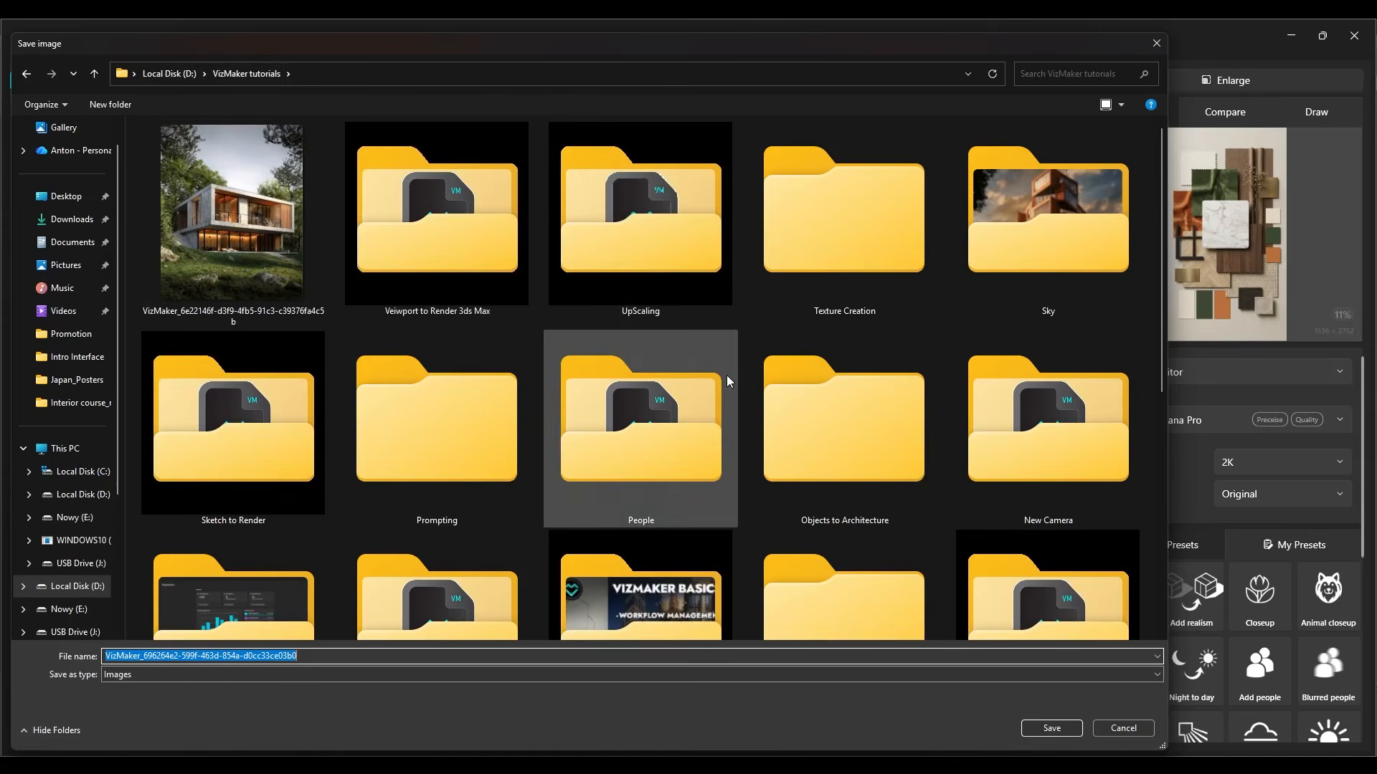
scroll(726, 376, down, 6)
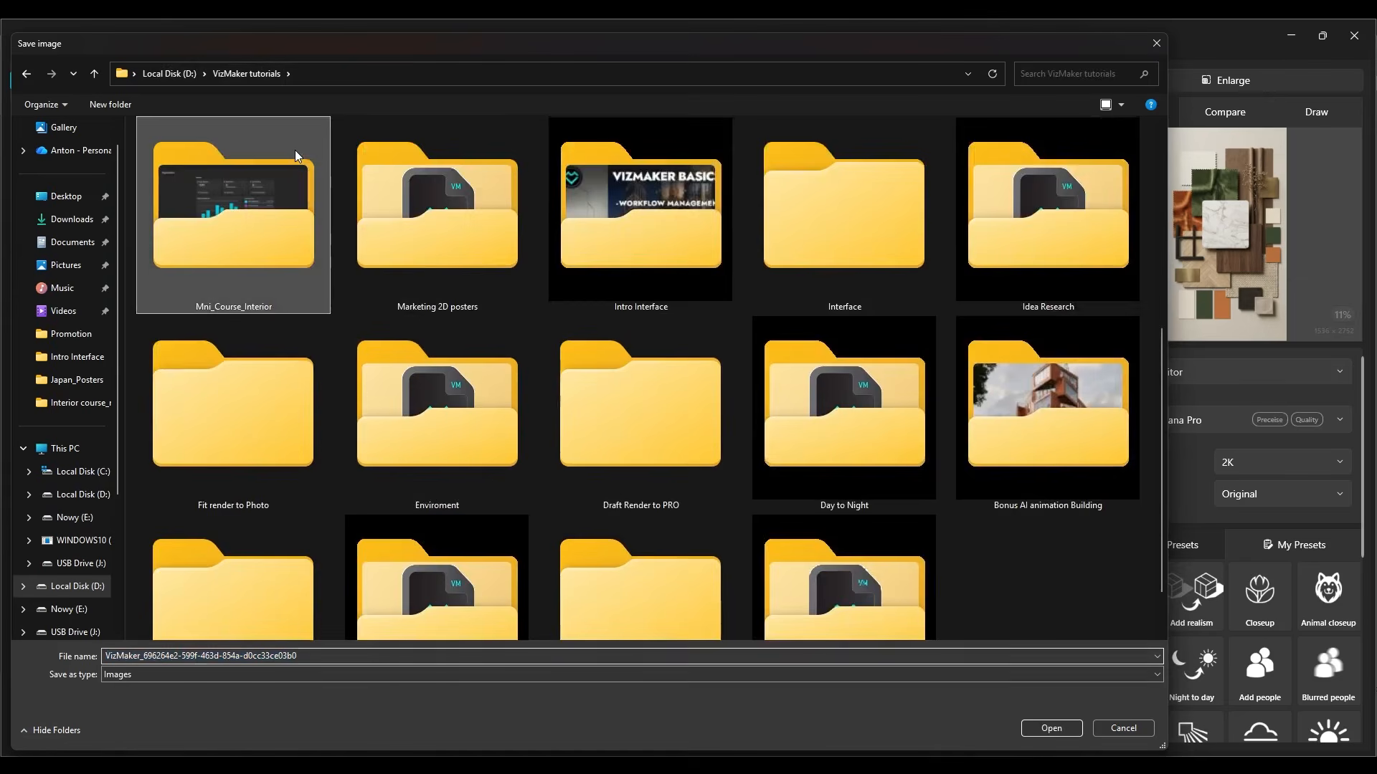
double_click(294, 149)
click(1046, 726)
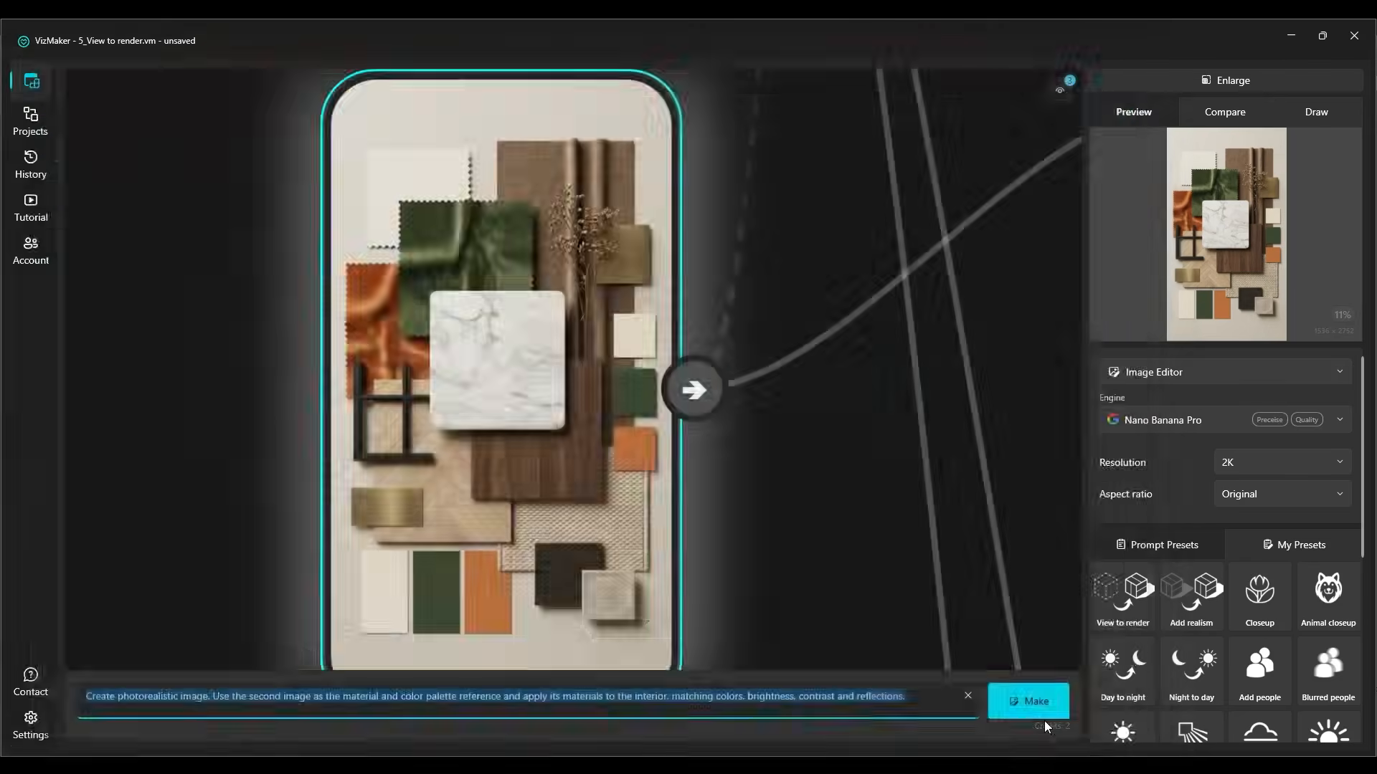
Return to the new grey viewport source and import the saved material board image onto the canvas near it.
scroll(718, 316, down, 10)
drag(459, 288, 649, 441)
scroll(650, 441, down, 4)
drag(315, 354, 492, 346)
drag(761, 373, 833, 380)
scroll(485, 332, up, 9)
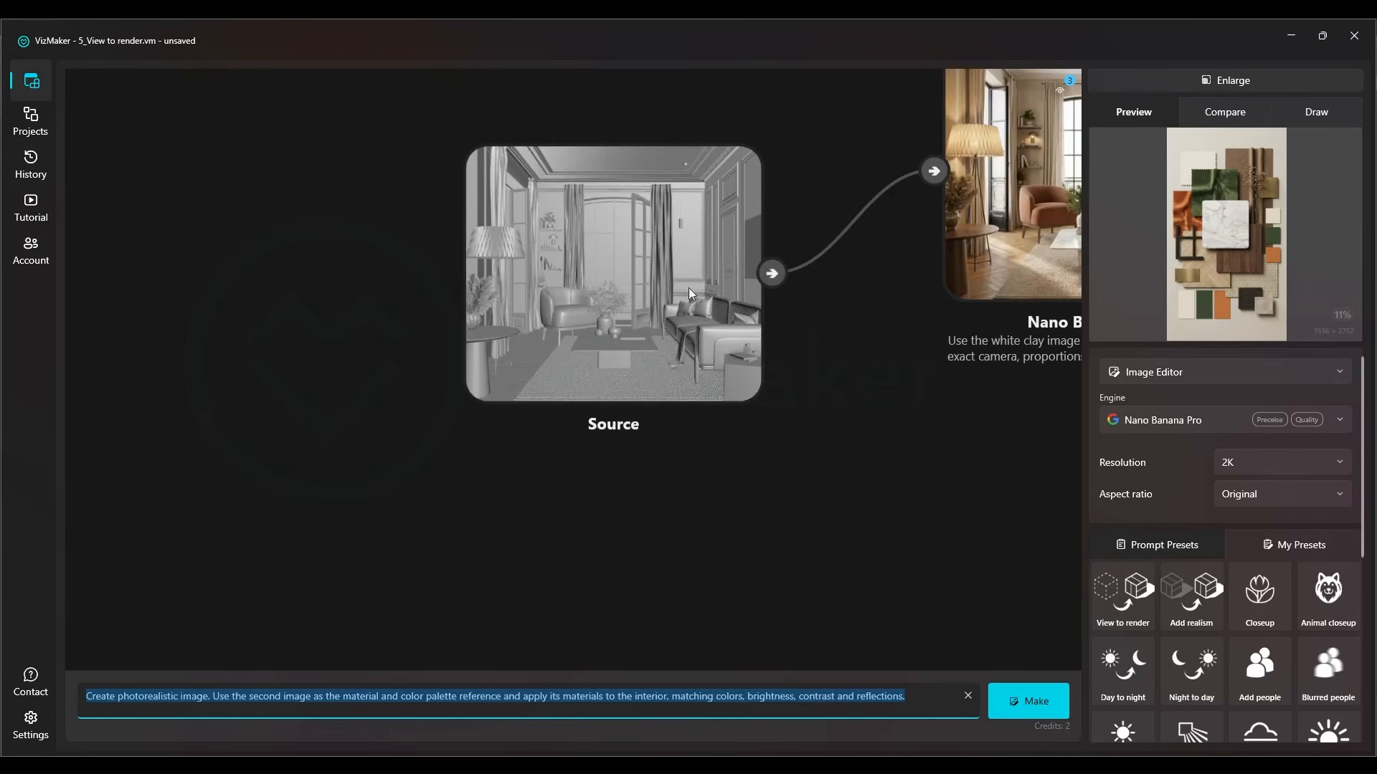
right_click(613, 496)
click(647, 495)
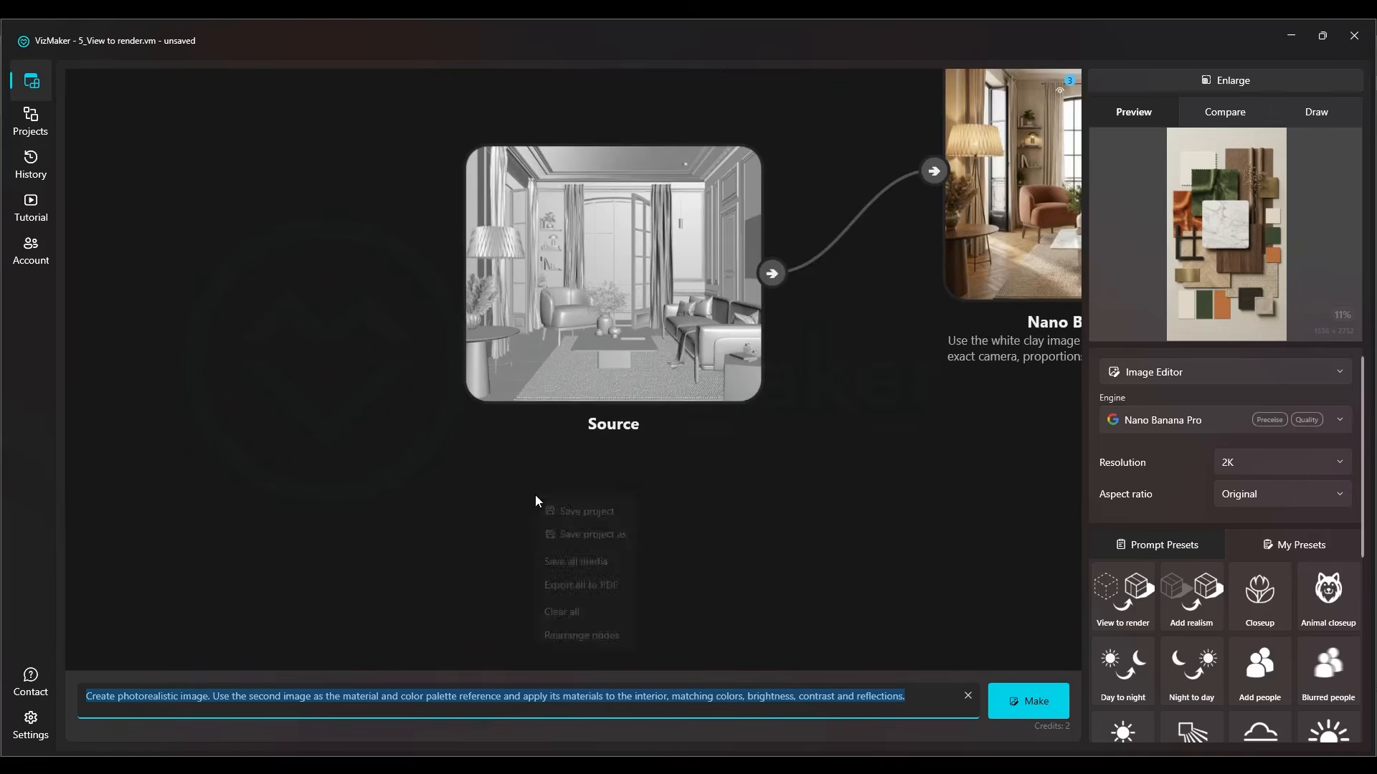
click(555, 512)
double_click(326, 142)
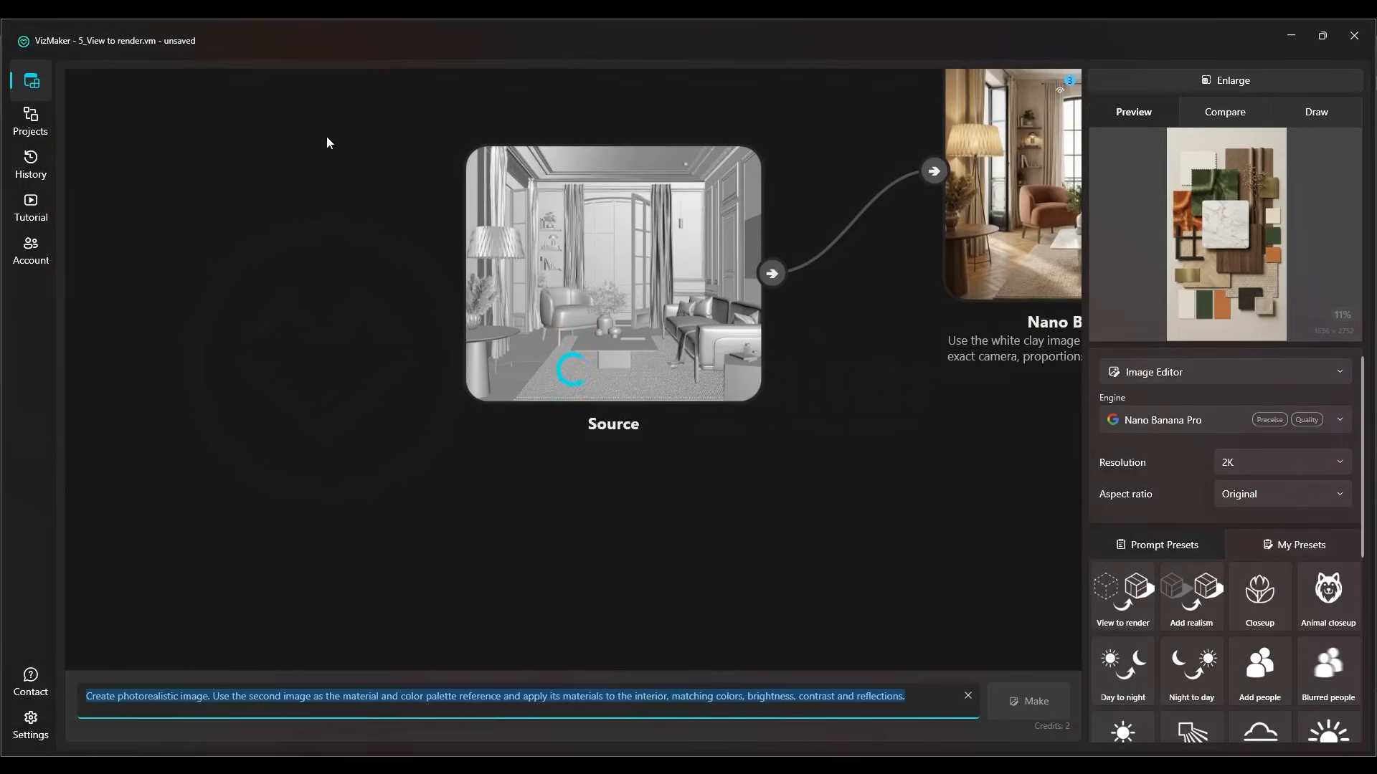
Move the imported material board closer beneath the grey viewport source.
scroll(658, 399, down, 10)
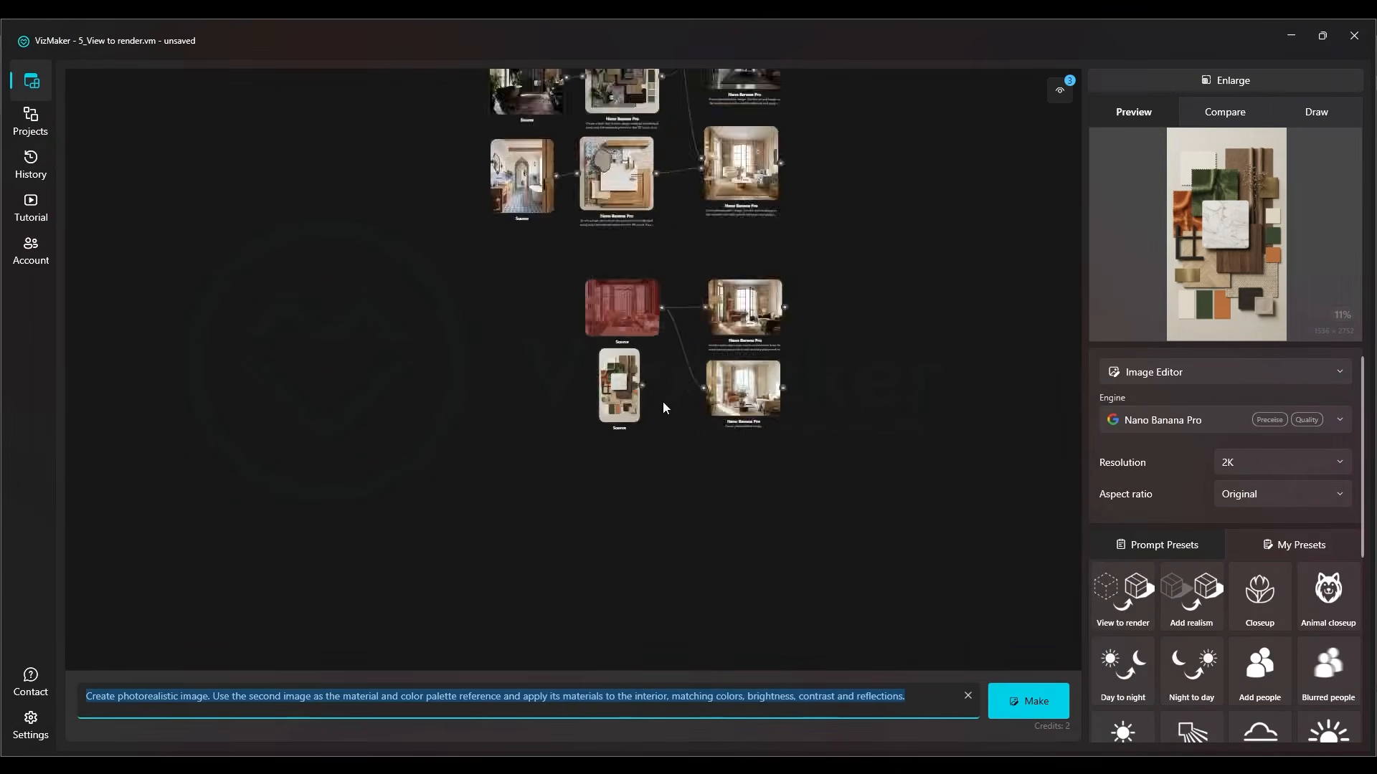
scroll(405, 236, down, 3)
scroll(365, 176, up, 10)
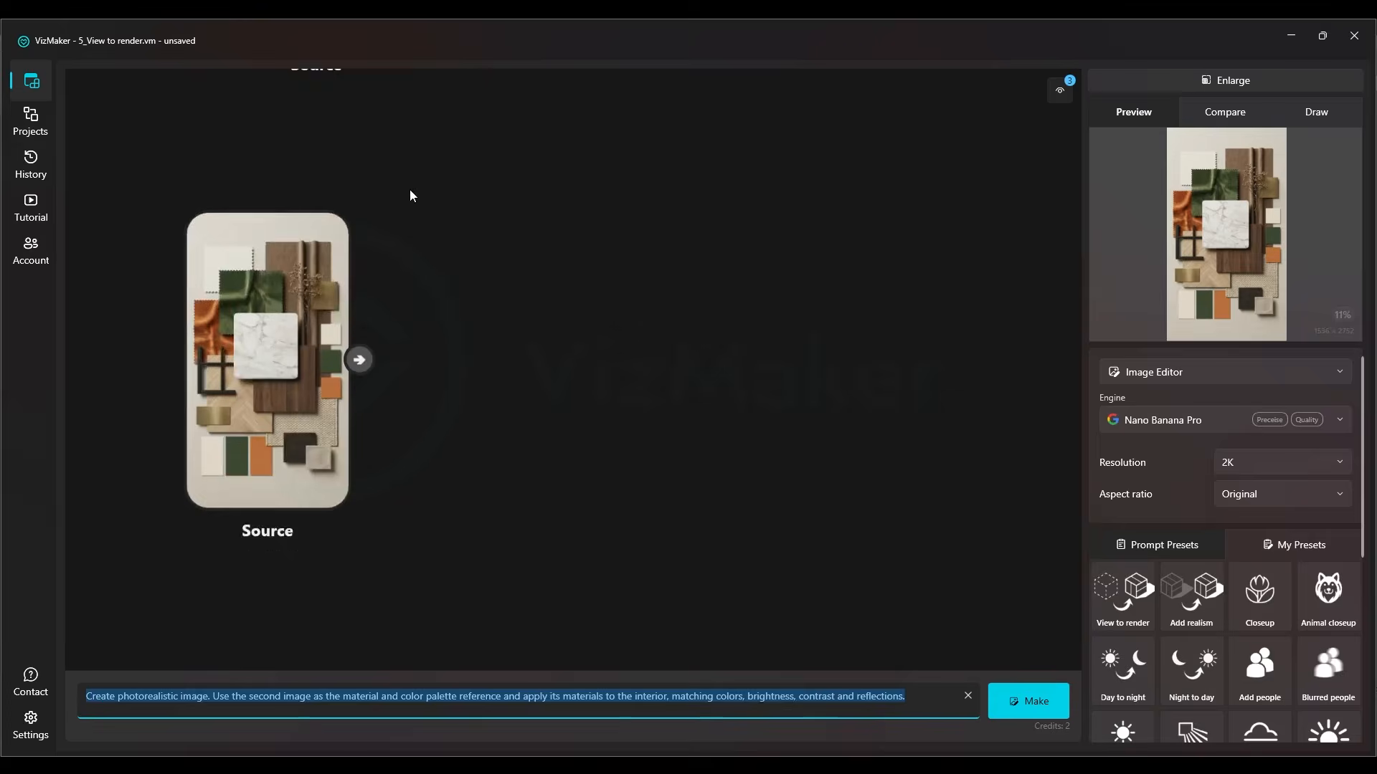
drag(406, 192, 403, 409)
drag(266, 517, 368, 469)
Select the grey viewport source and connect the material board to its pending render as the second image, keeping the "Create photorealistic image" prompt.
click(412, 323)
click(396, 171)
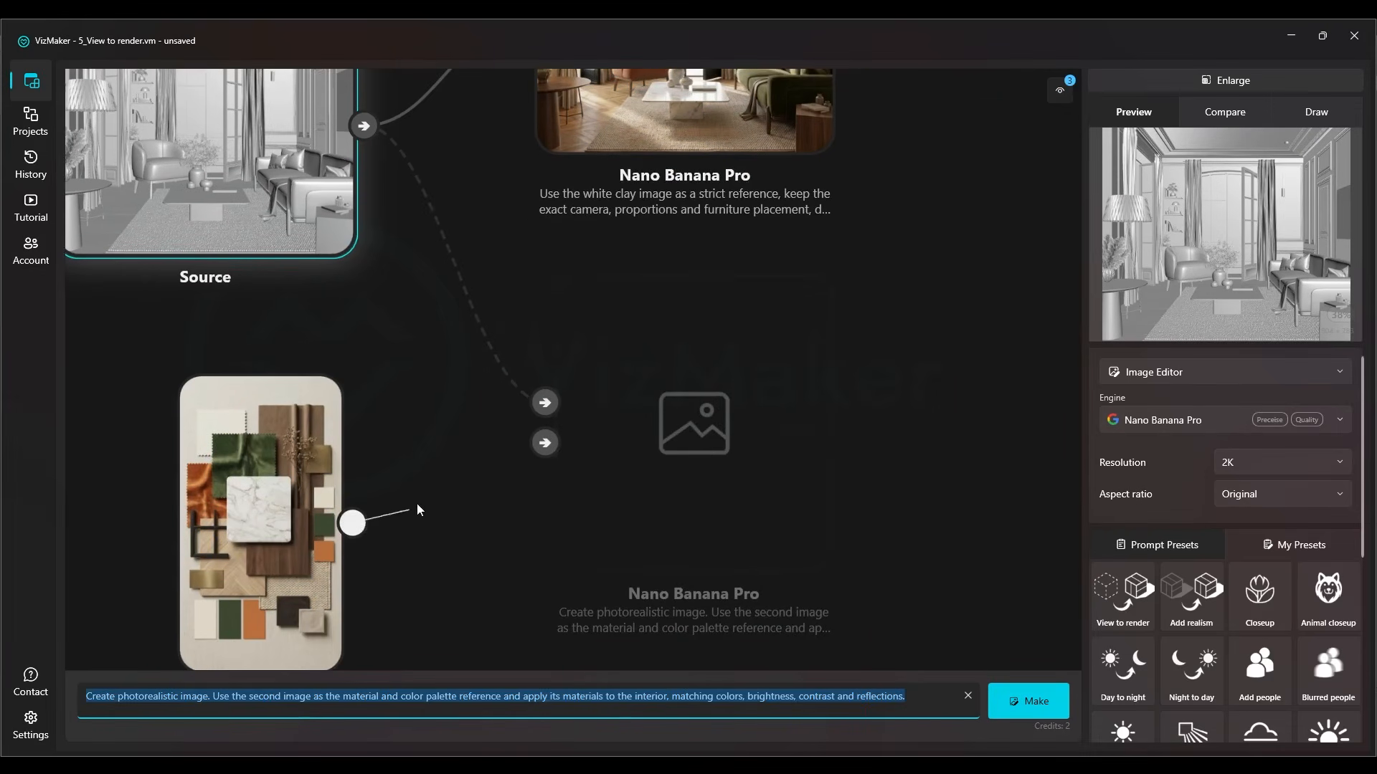
drag(542, 445, 544, 443)
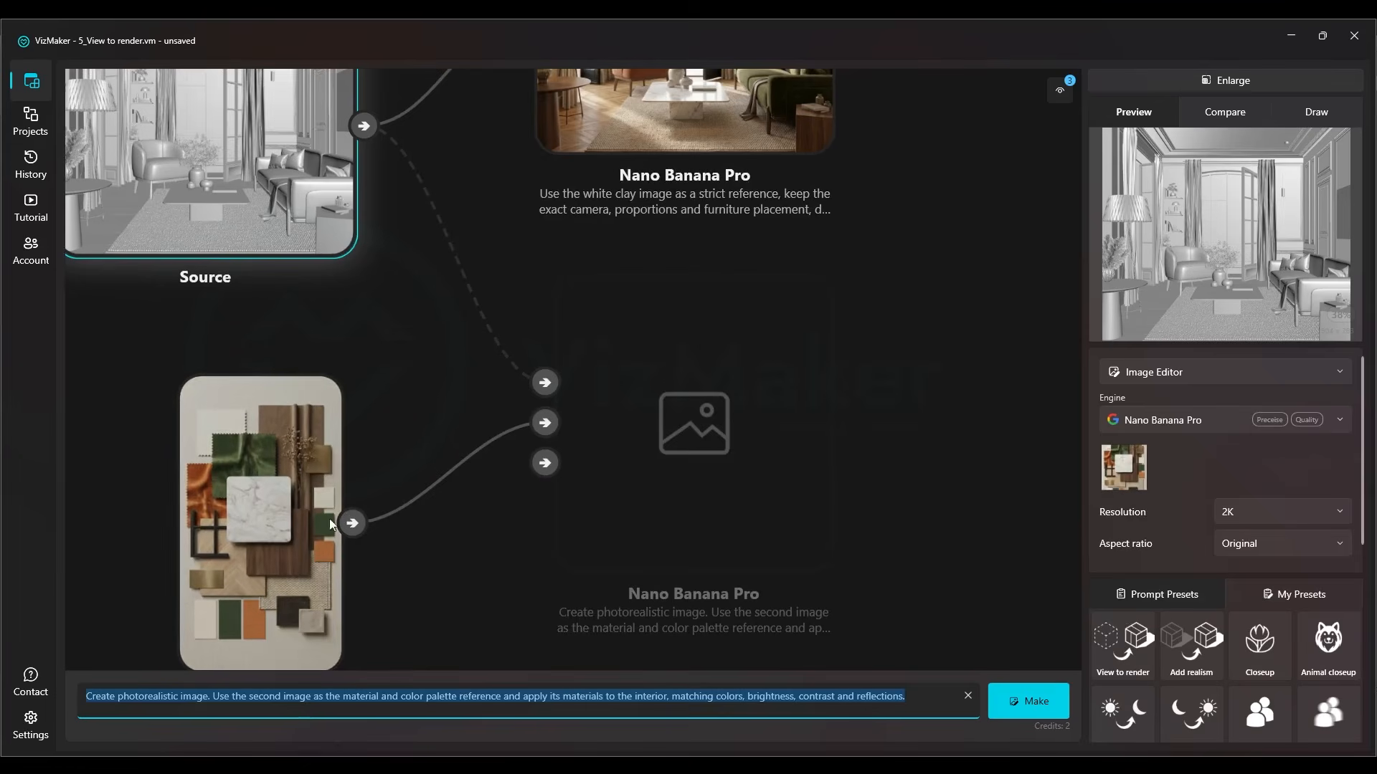
click(342, 697)
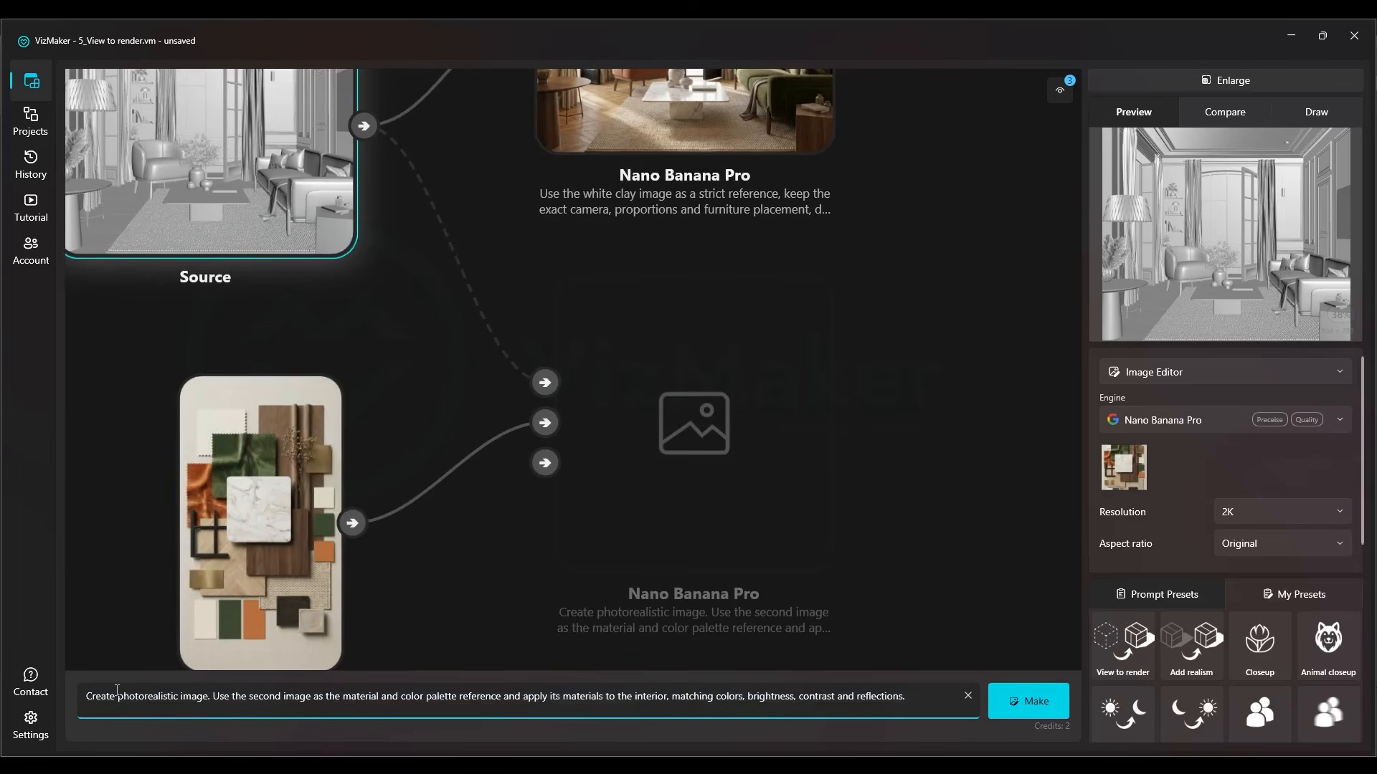
Review the photorealistic-image prompt and generate the render from the grey viewport source, using the material board as the second image.
drag(118, 697, 419, 700)
click(446, 699)
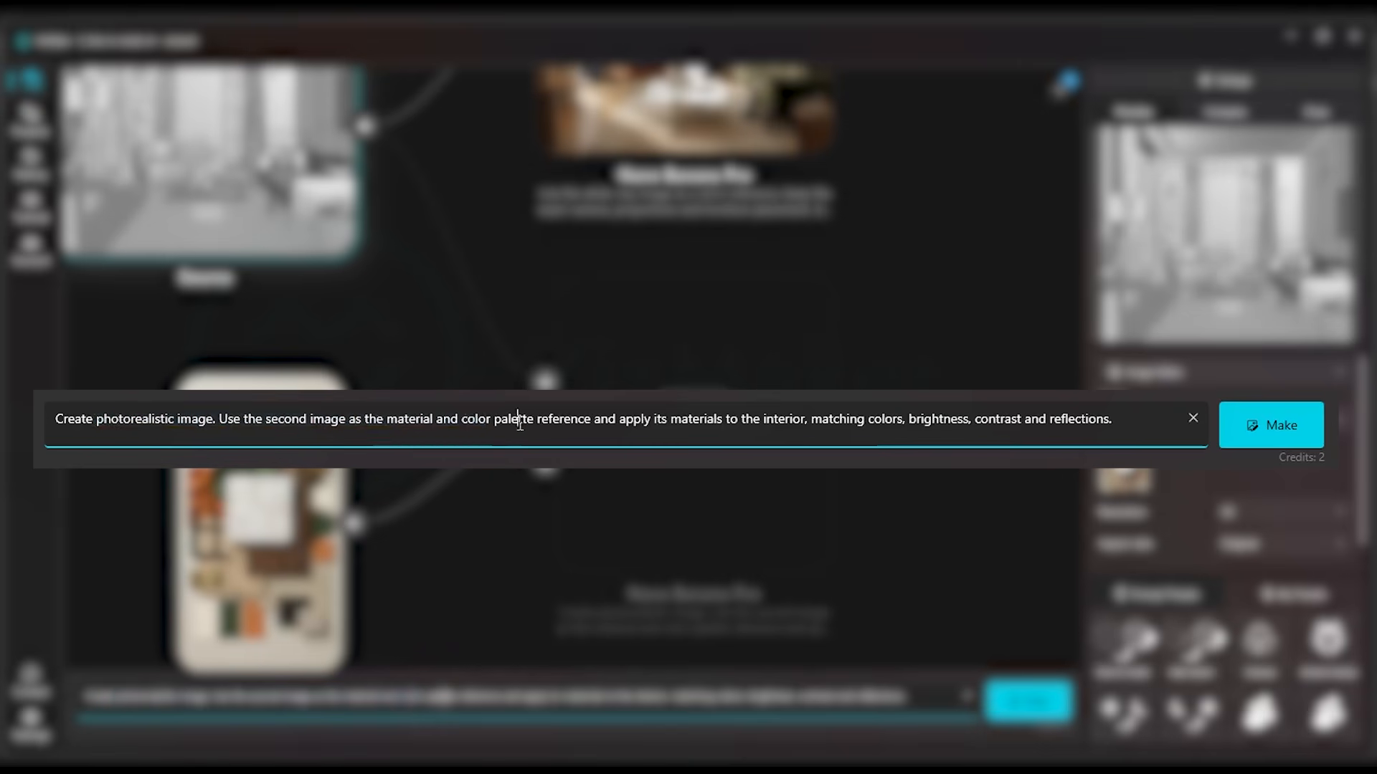
drag(521, 697, 563, 697)
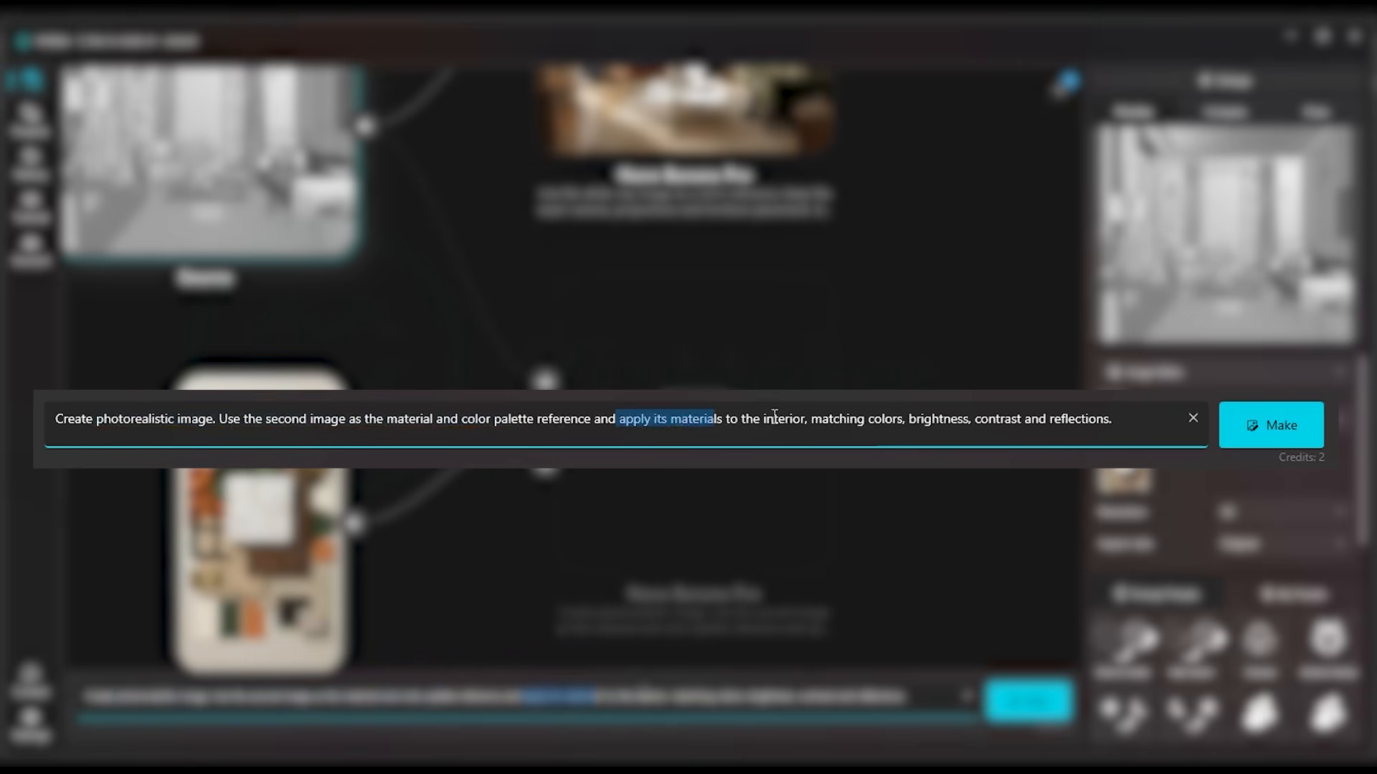
drag(670, 698, 915, 698)
click(915, 698)
scroll(505, 455, down, 5)
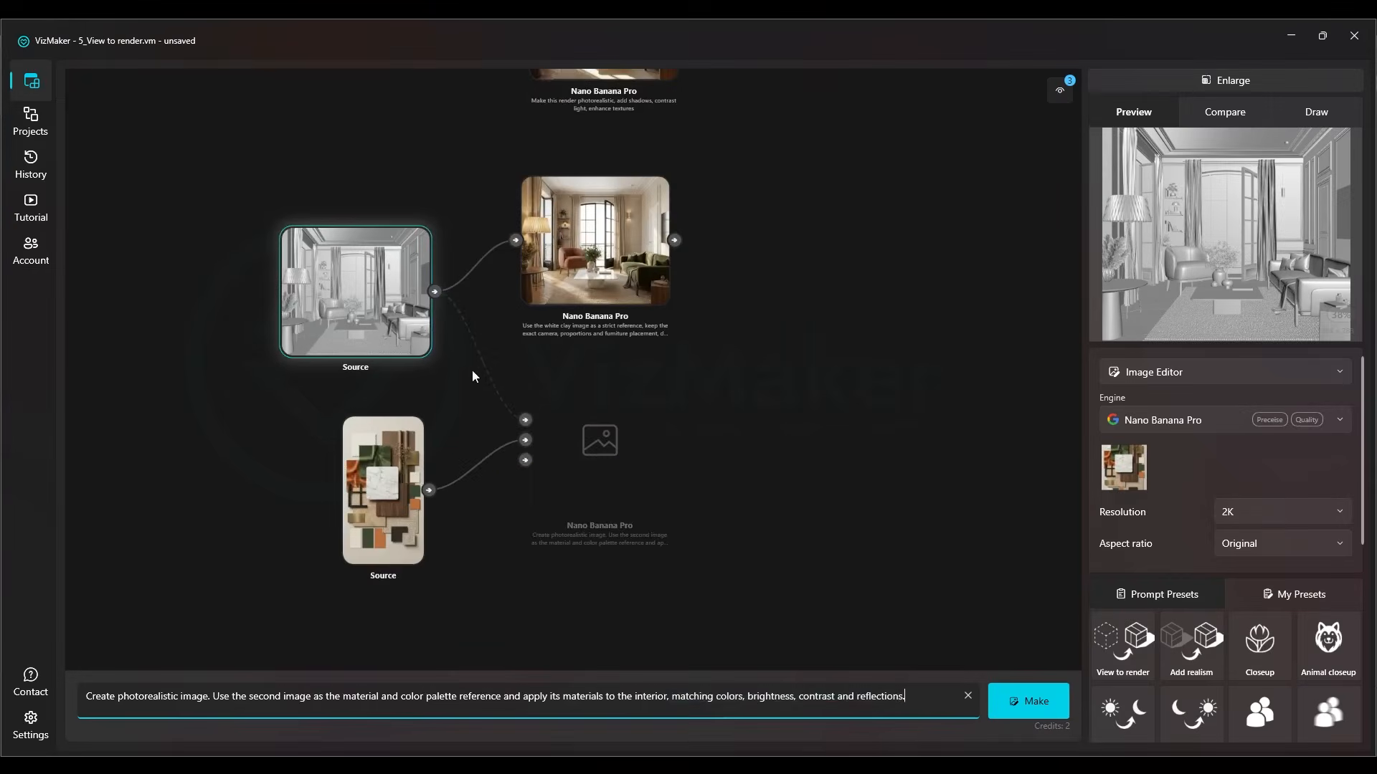
scroll(473, 373, up, 5)
click(1029, 699)
scroll(835, 456, down, 6)
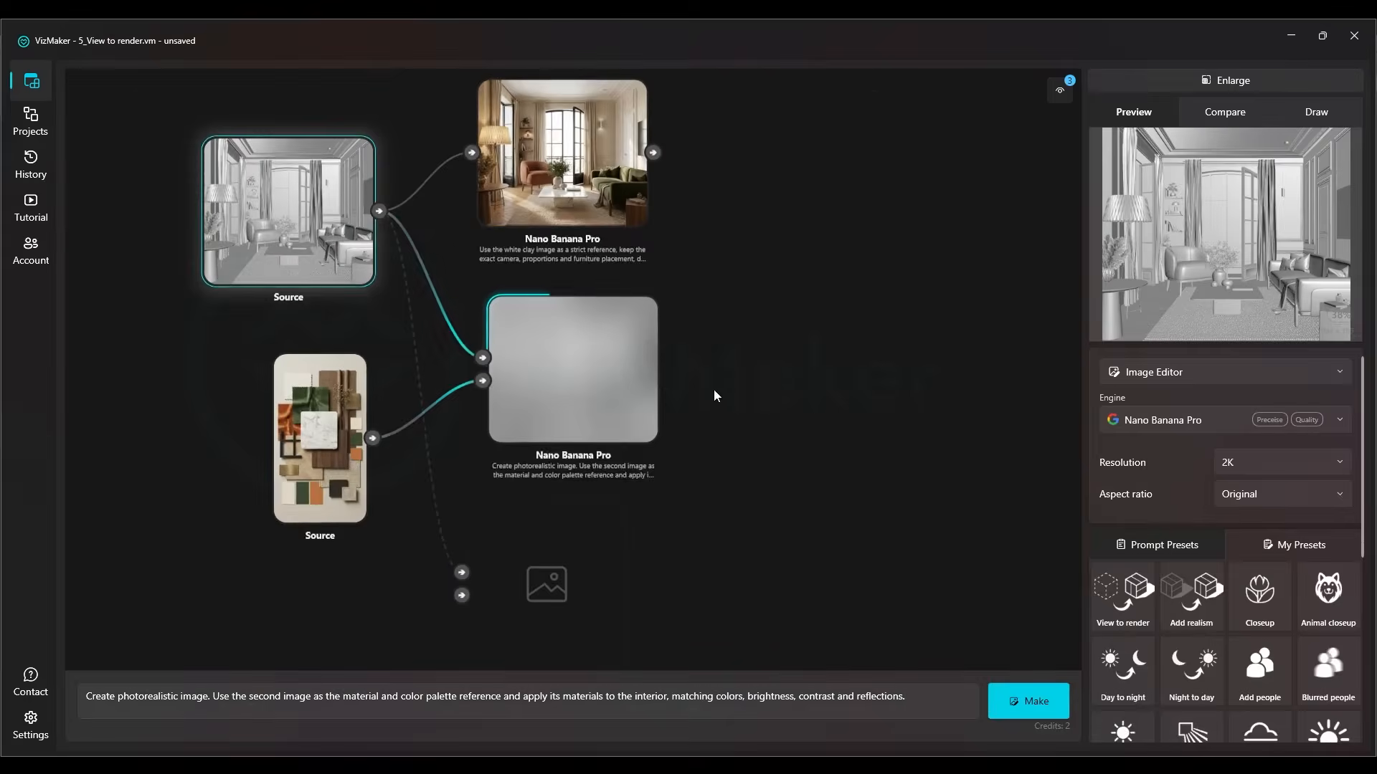
drag(807, 408, 784, 400)
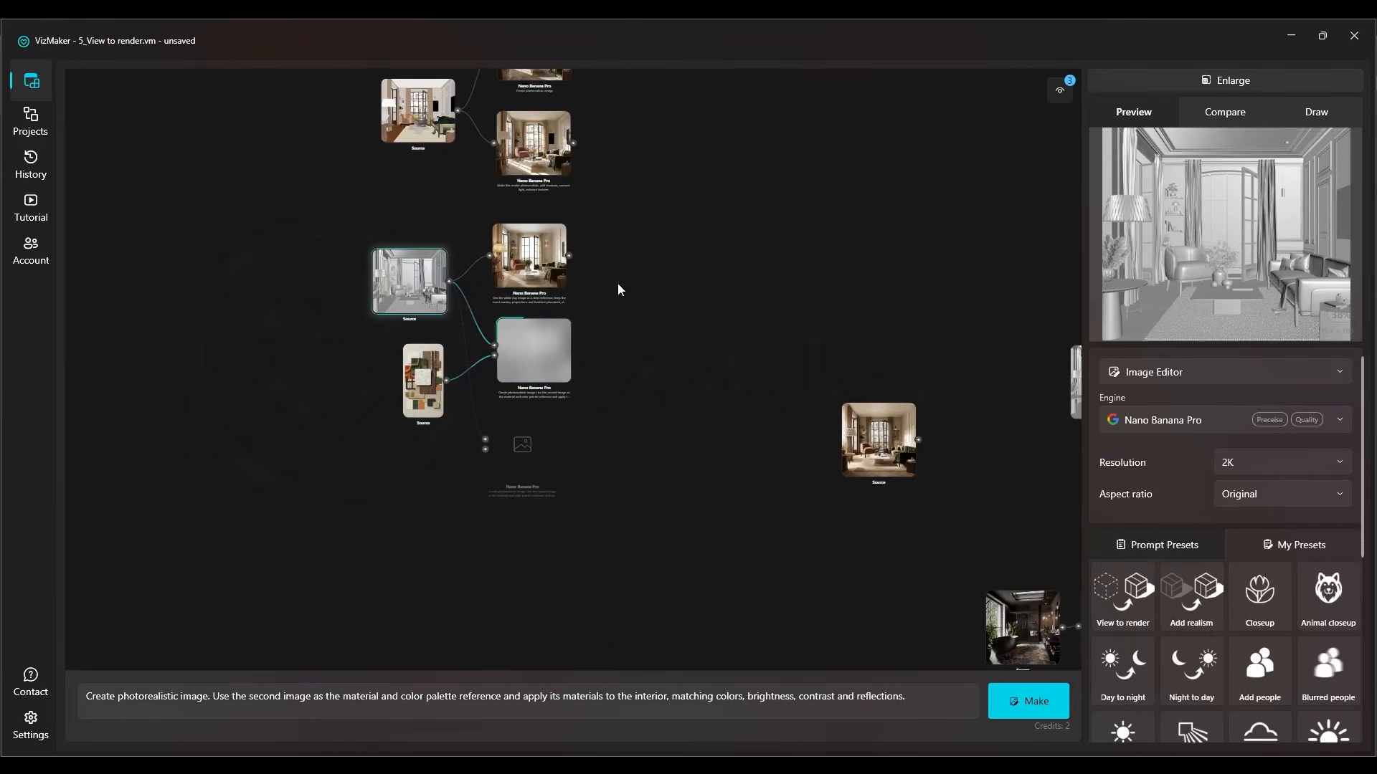
Compare the white-clay-prompt render as A with its grey viewport source as B in the enlarged view.
scroll(548, 242, up, 5)
click(538, 287)
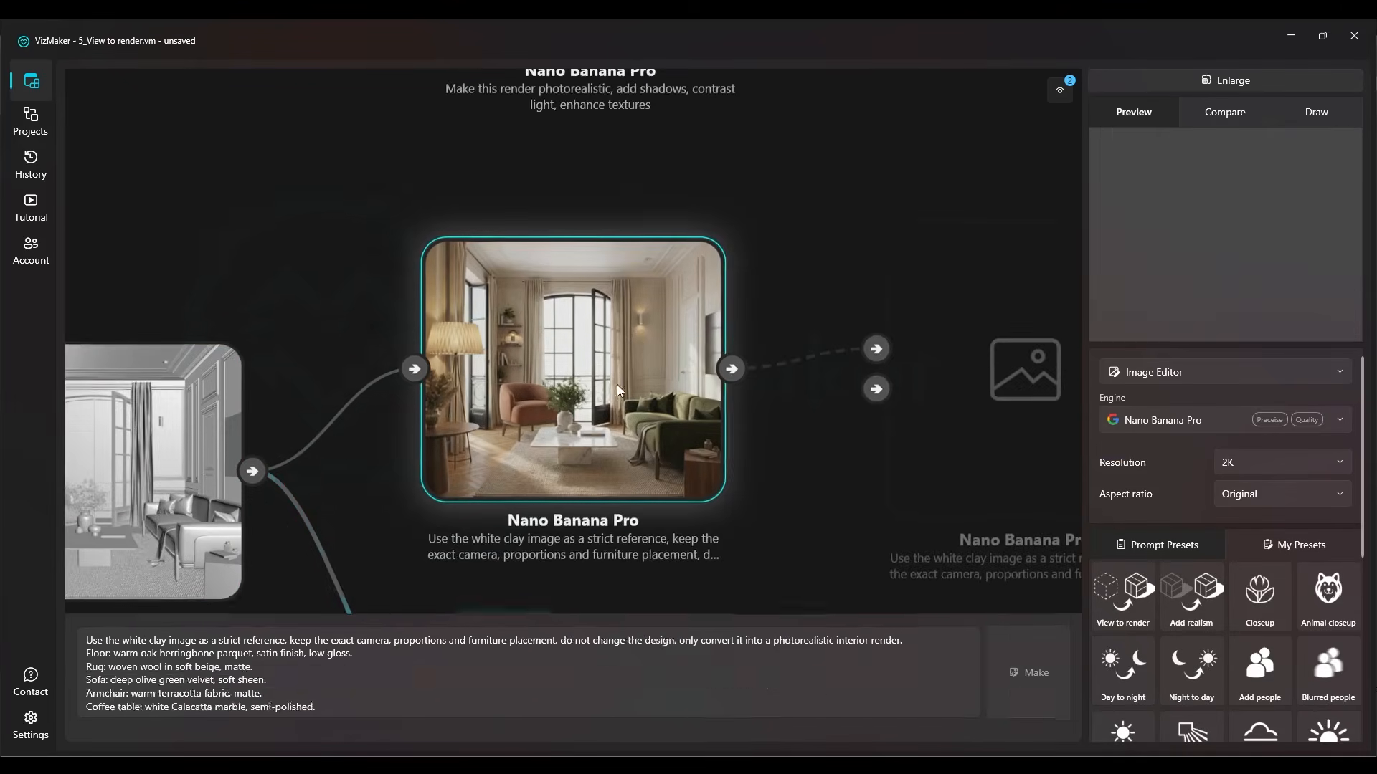
right_click(551, 367)
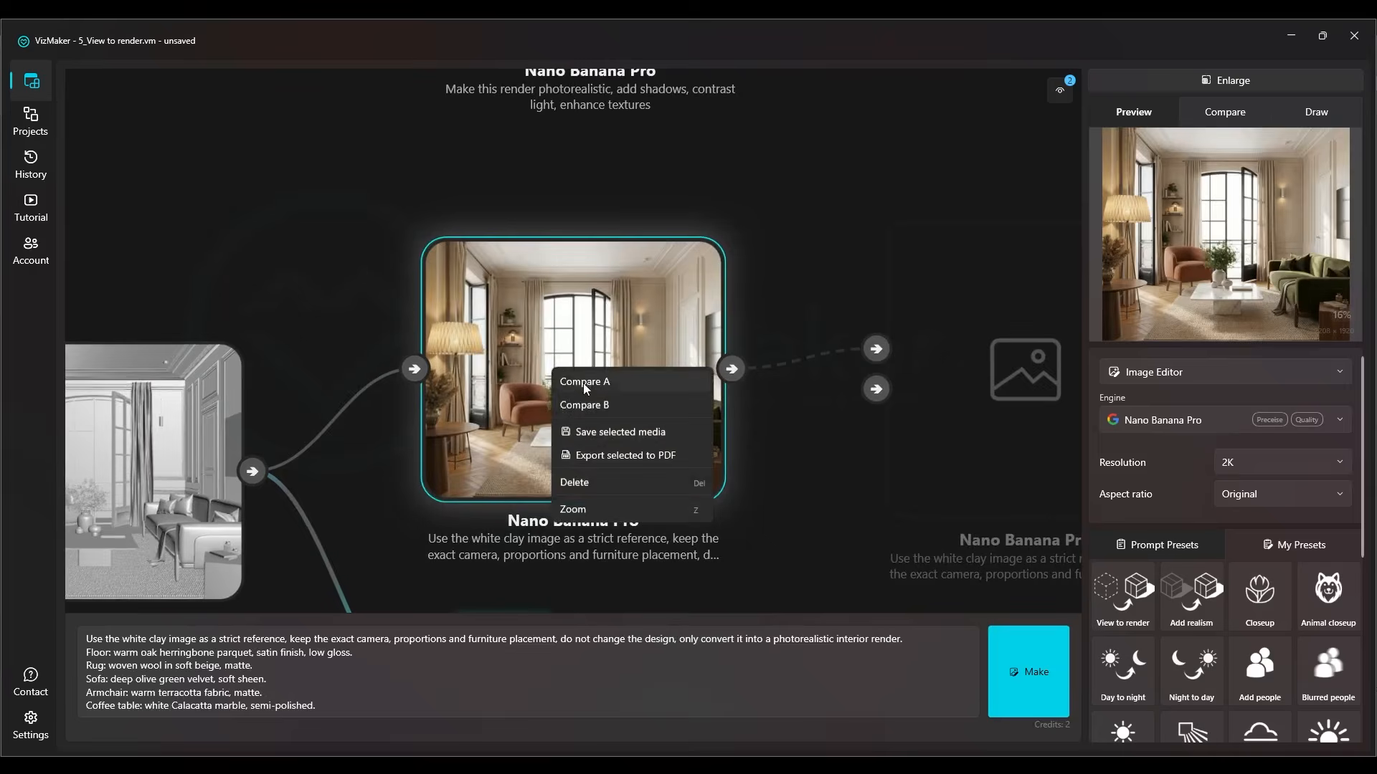
click(577, 380)
right_click(135, 434)
click(161, 472)
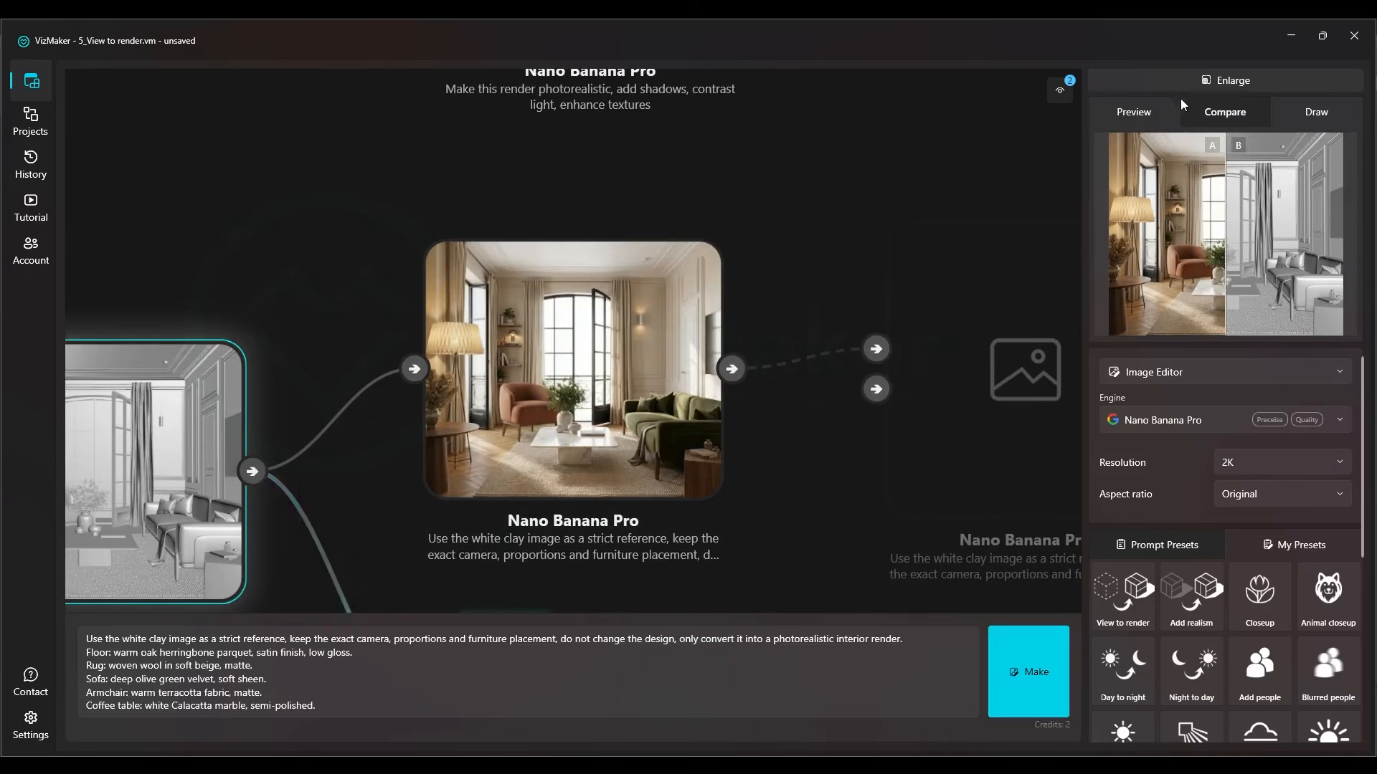
click(1202, 80)
drag(568, 398, 968, 248)
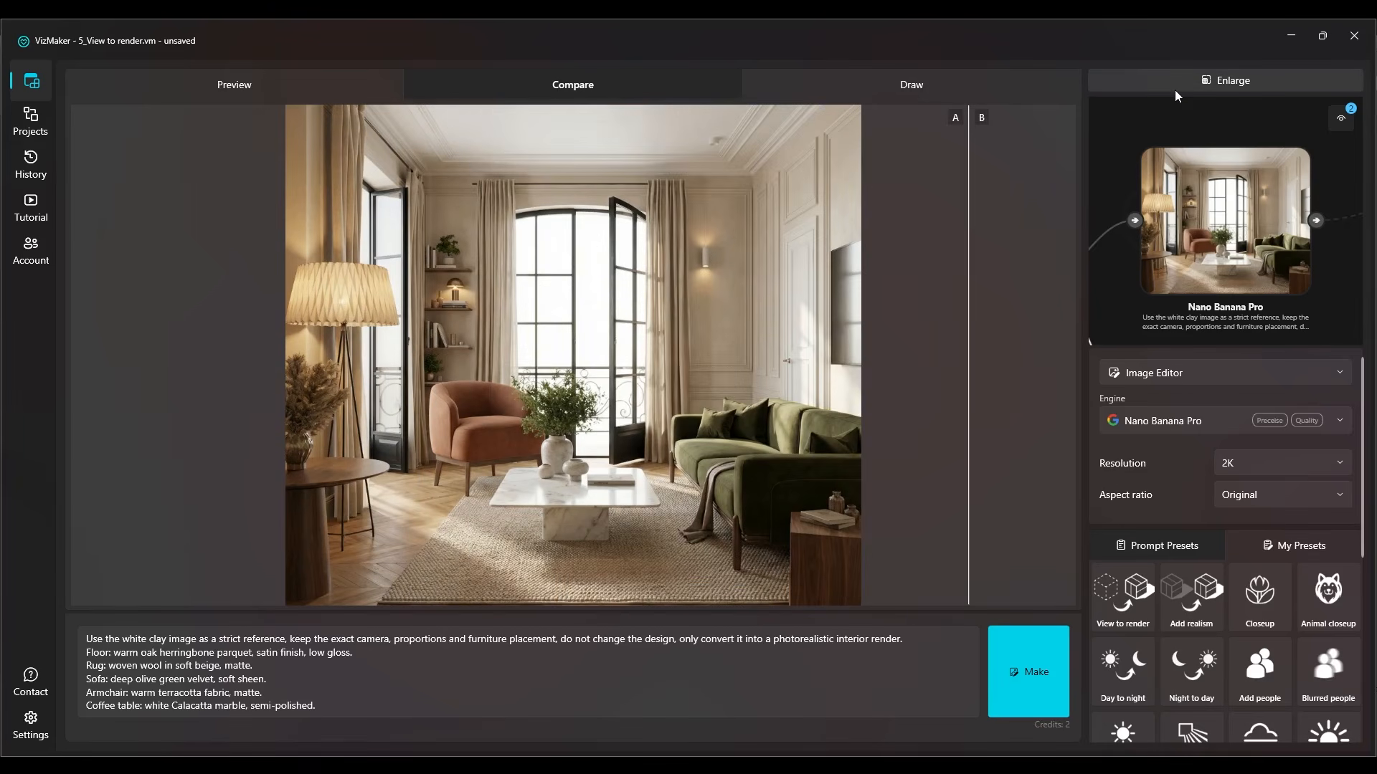
click(1188, 79)
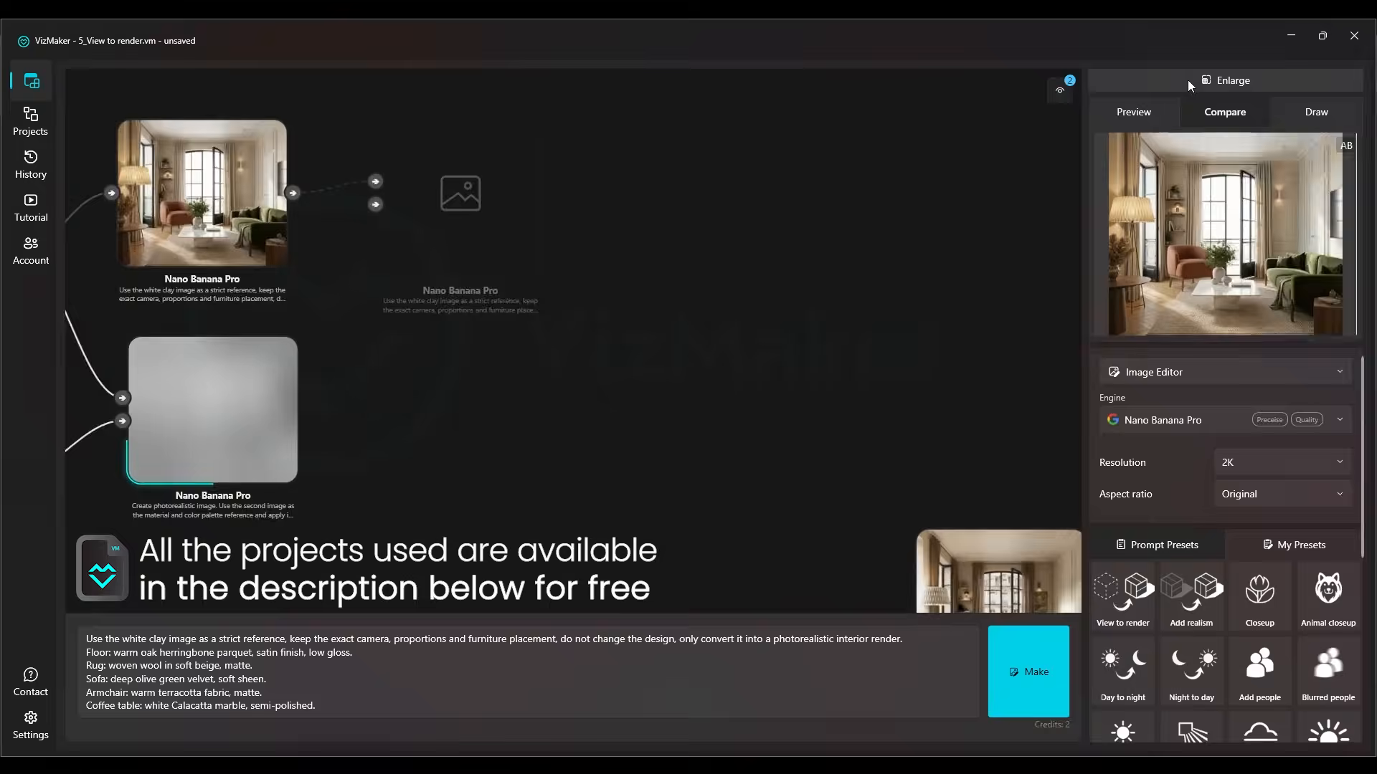
Examine the dark bathroom and blue-tiled bathroom source images beside their existing material moodboards on the canvas.
scroll(553, 304, down, 3)
drag(794, 422, 549, 275)
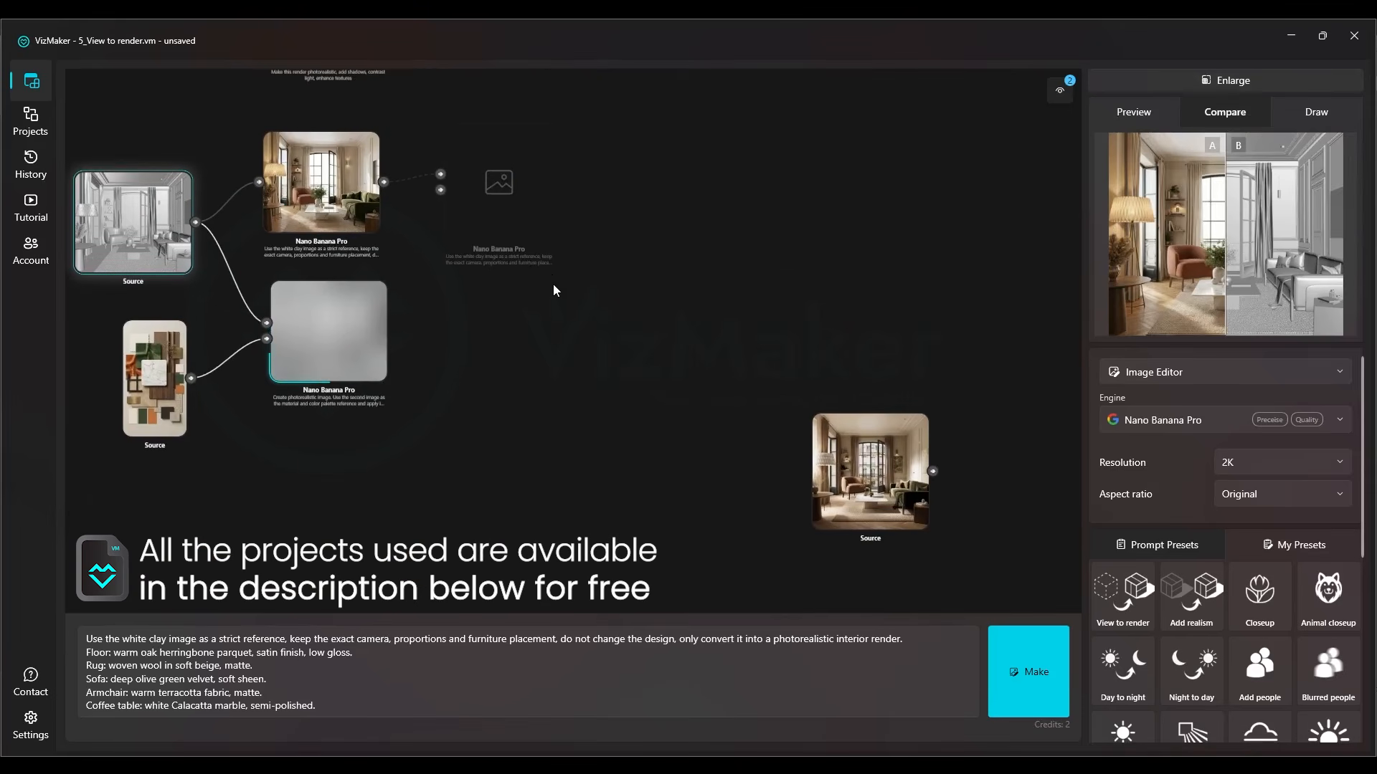
drag(661, 345, 285, 345)
scroll(285, 345, down, 3)
drag(745, 429, 642, 178)
scroll(648, 416, up, 5)
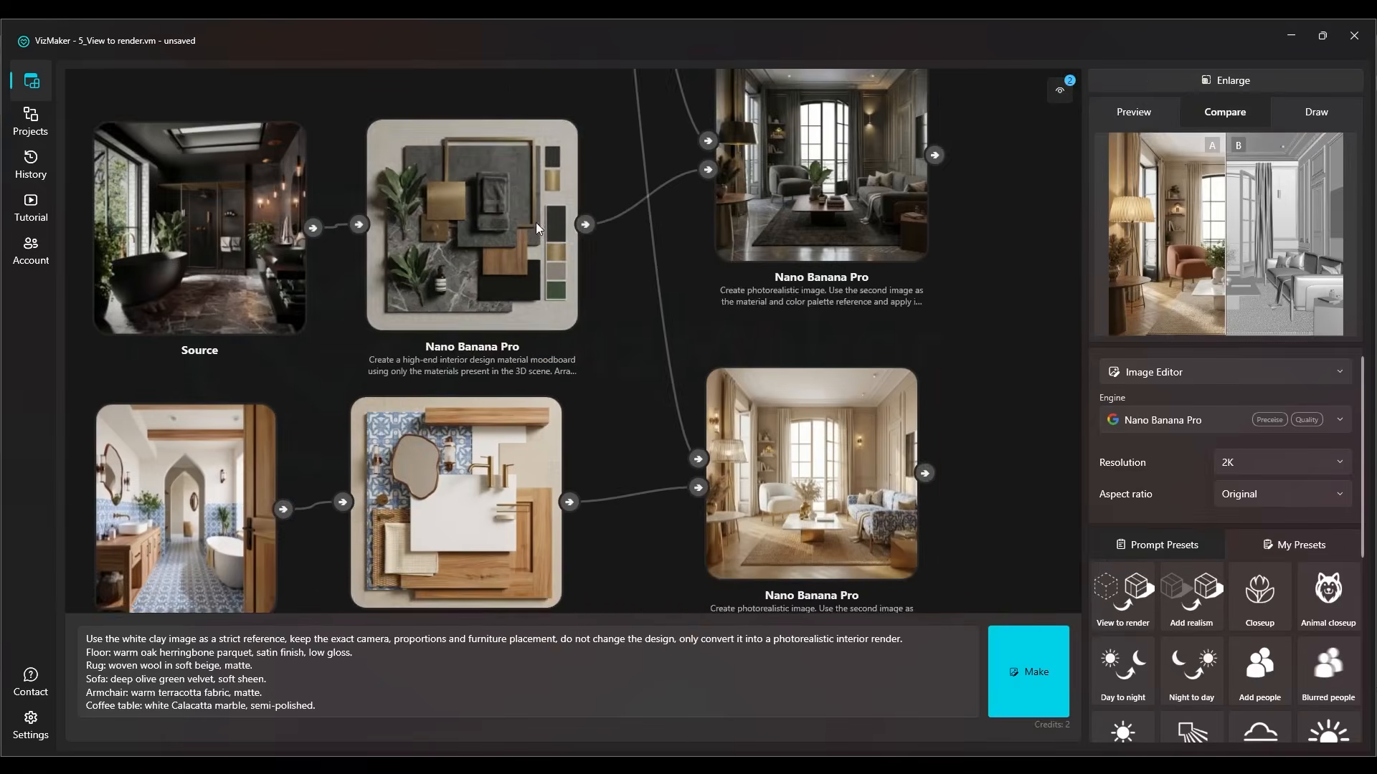
drag(535, 222, 664, 248)
click(371, 230)
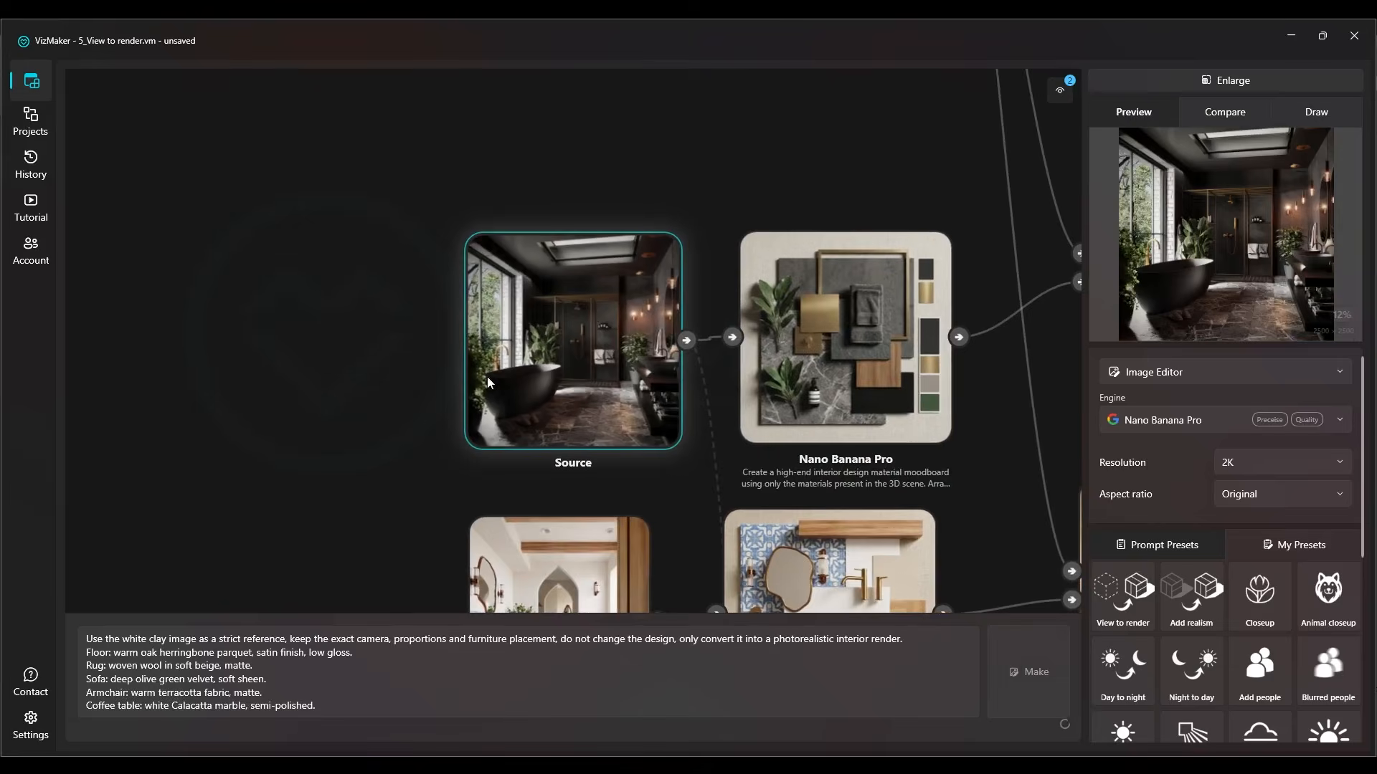
scroll(500, 255, down, 3)
drag(537, 315, 474, 198)
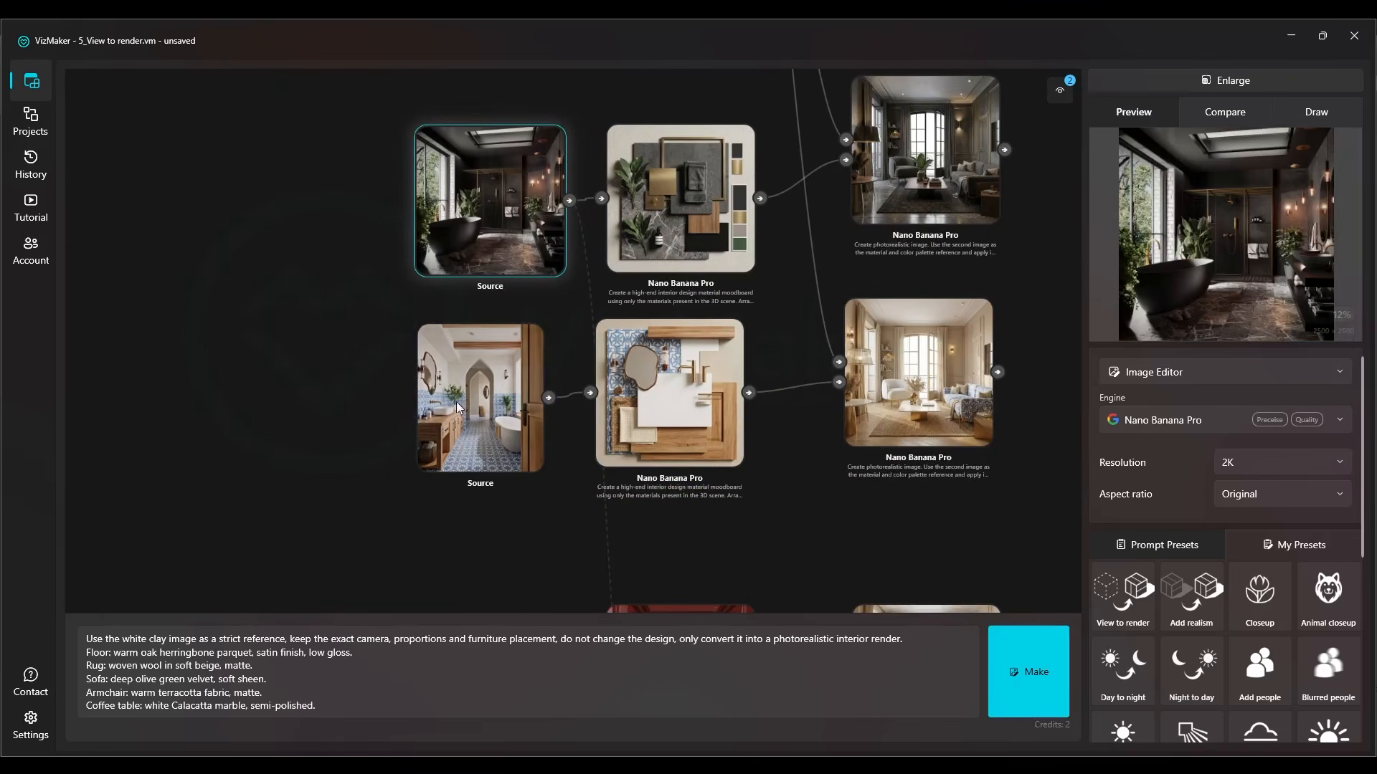
click(450, 343)
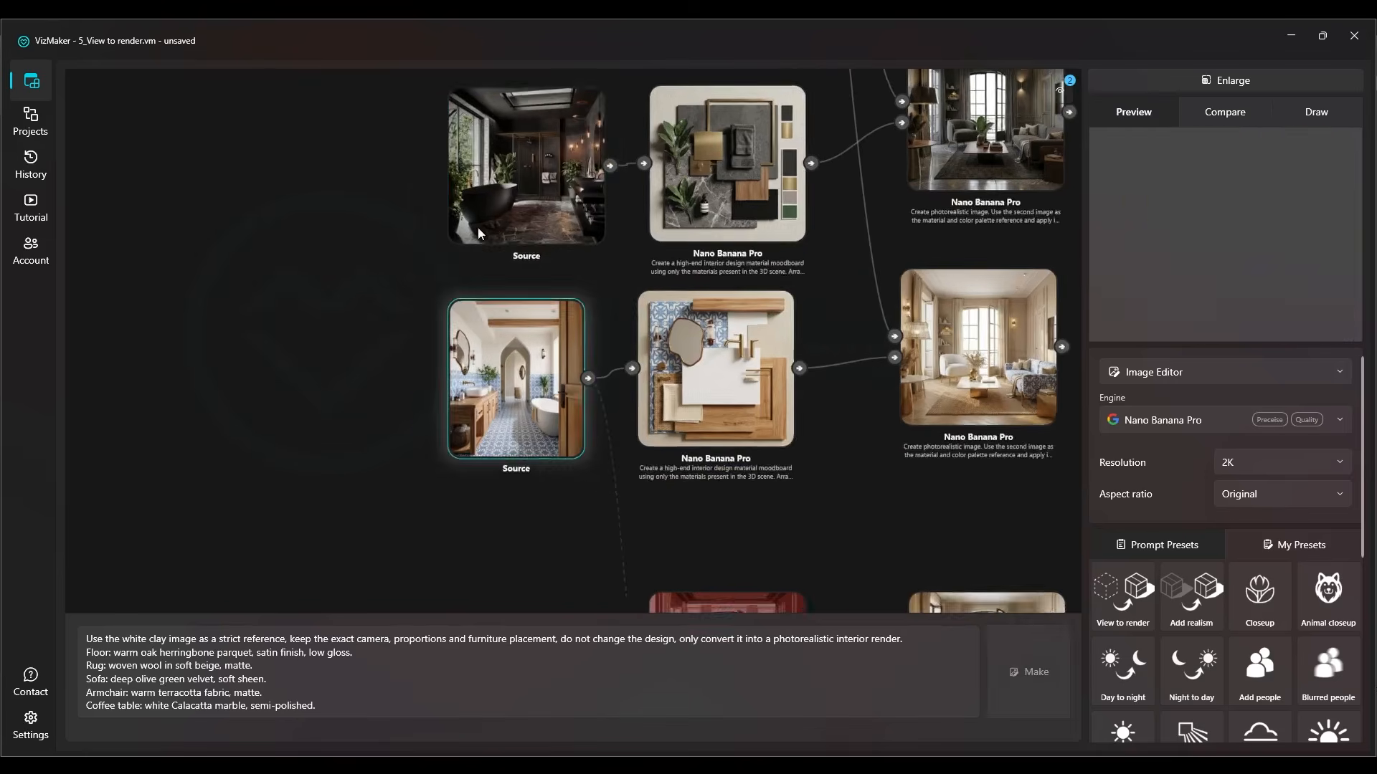
Select both bathroom source images and save them to the Mni_Course_Interior folder inside VizMaker tutorials.
scroll(400, 409, down, 4)
click(399, 408)
scroll(450, 338, up, 4)
drag(504, 154, 320, 621)
right_click(405, 339)
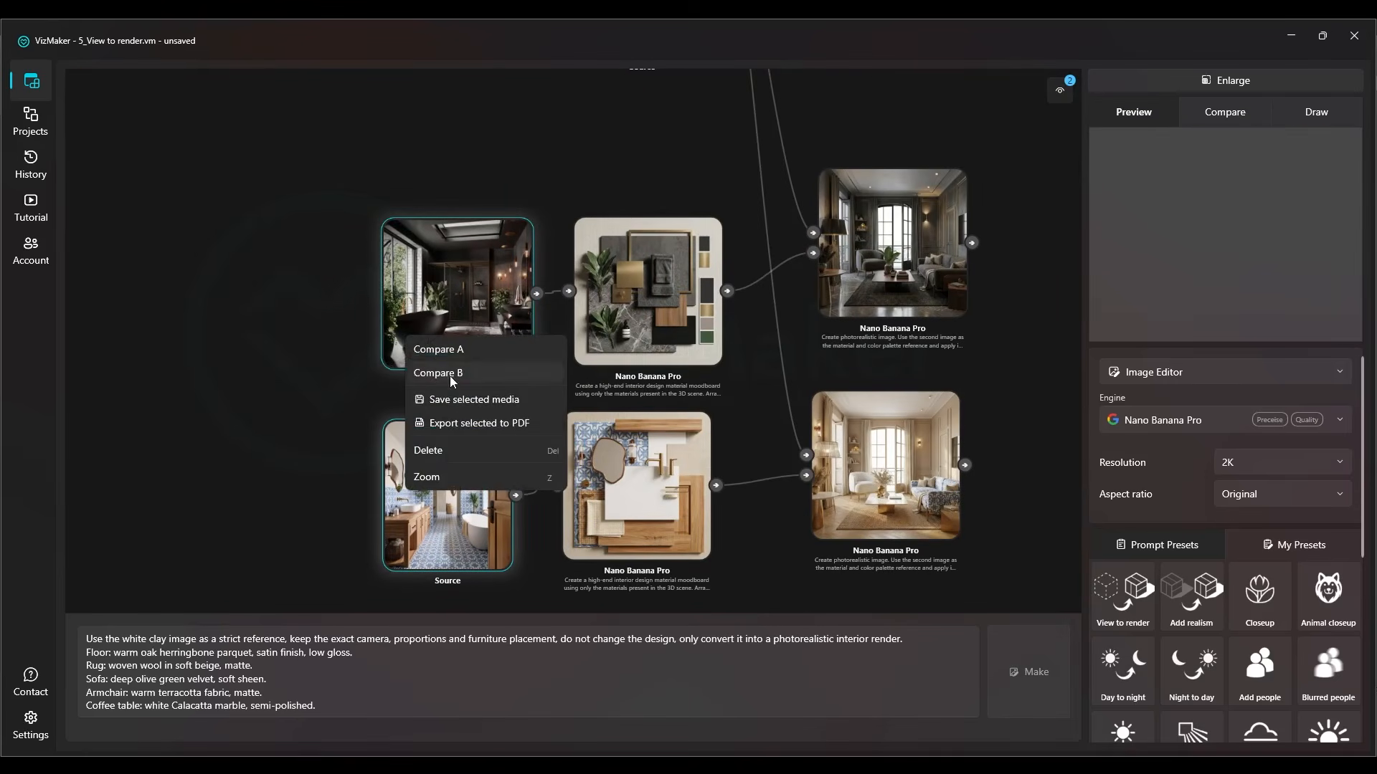
click(464, 400)
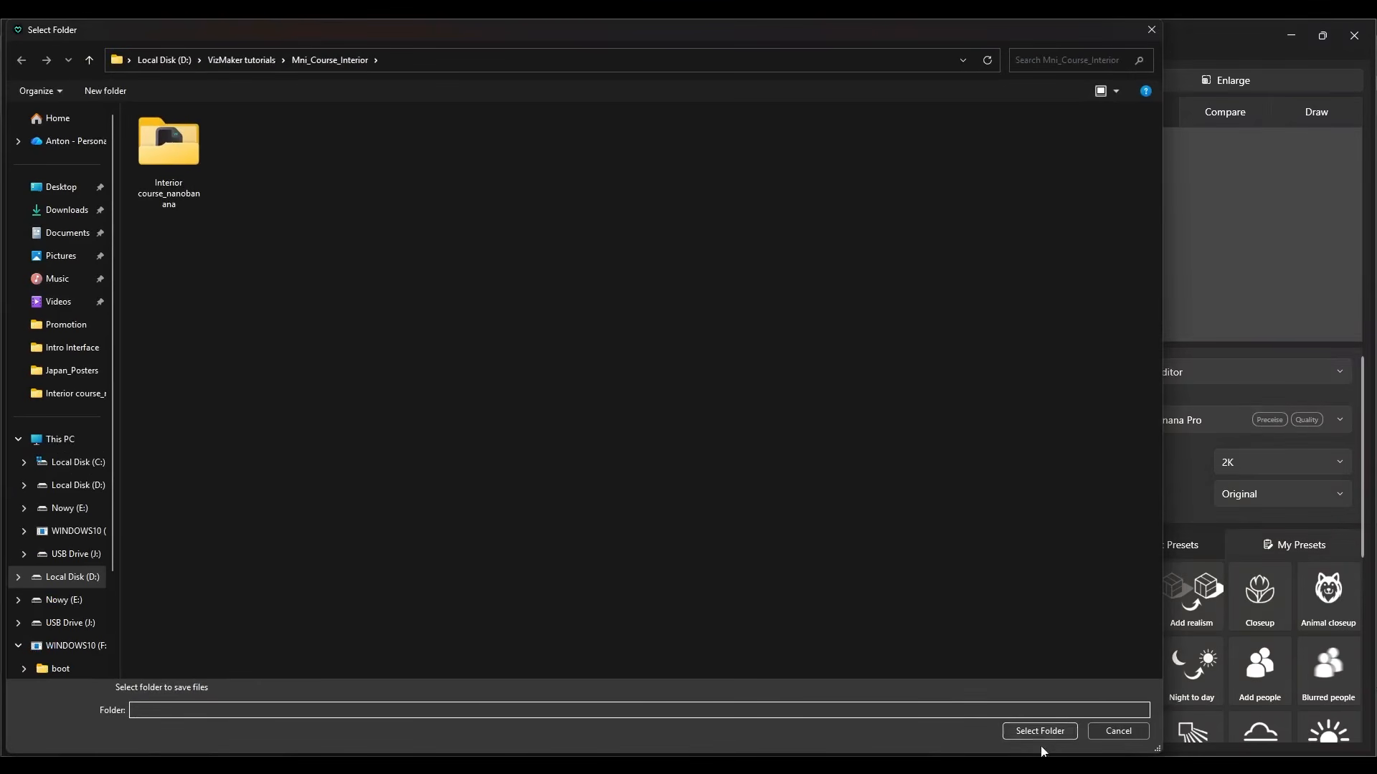
double_click(204, 130)
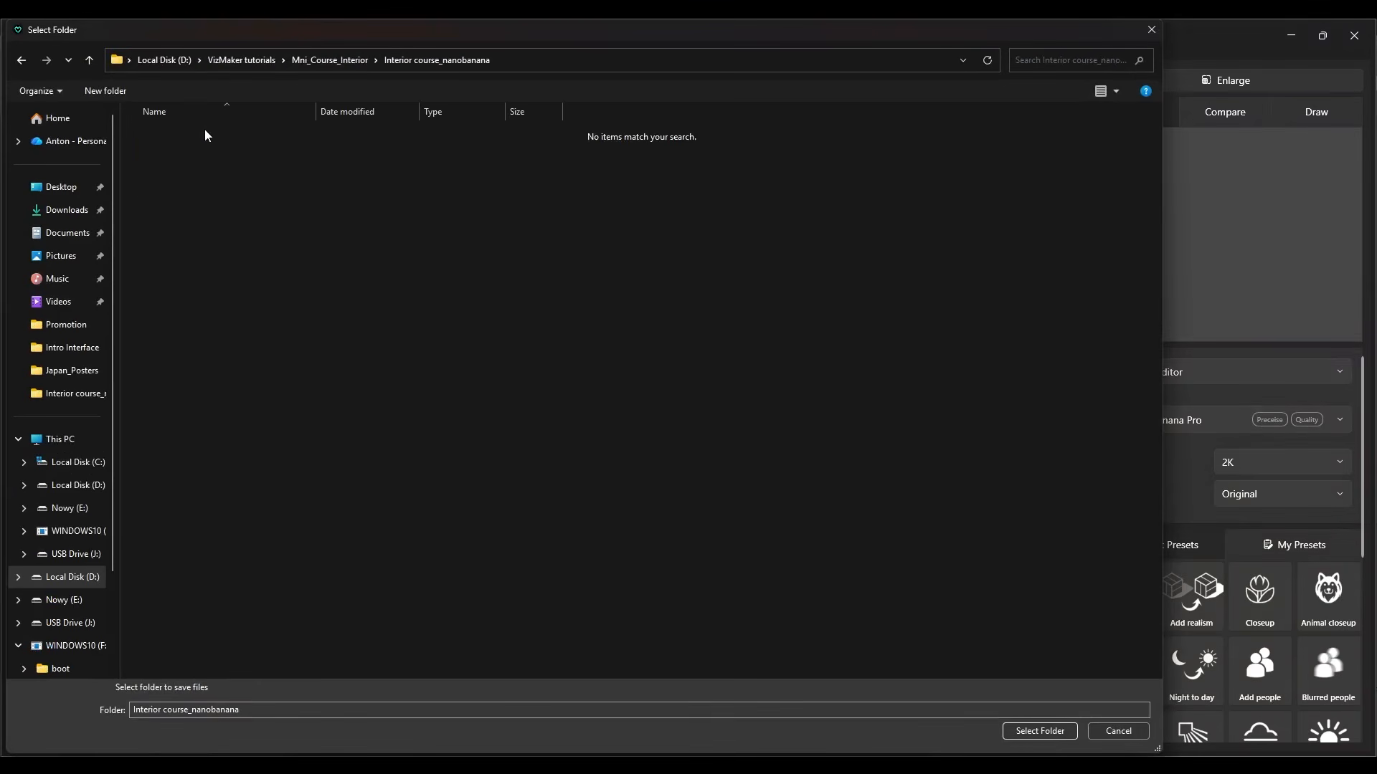
click(316, 63)
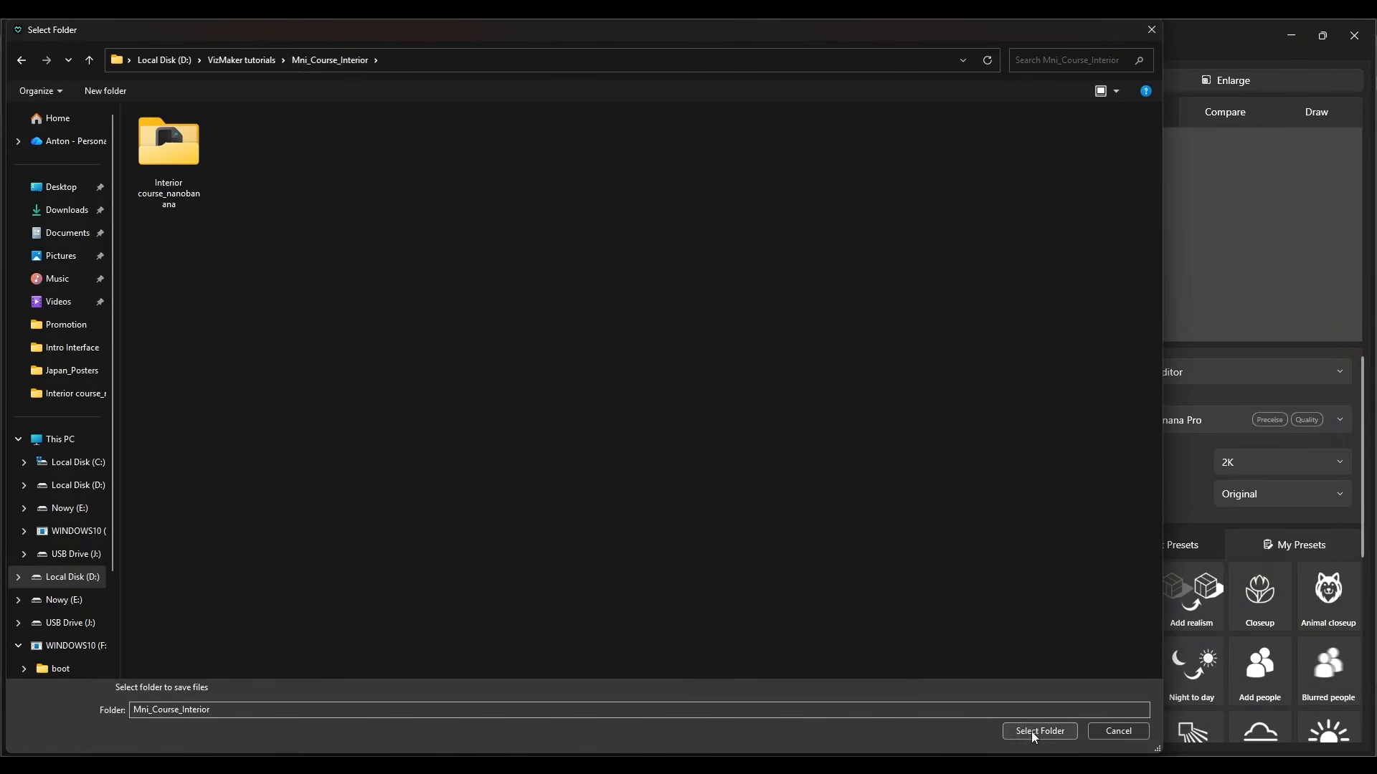
click(1033, 731)
Return to the material board source and load the saved blue-tiled bathroom image onto the canvas near it.
scroll(200, 308, down, 6)
drag(200, 309, 615, 415)
scroll(301, 269, up, 6)
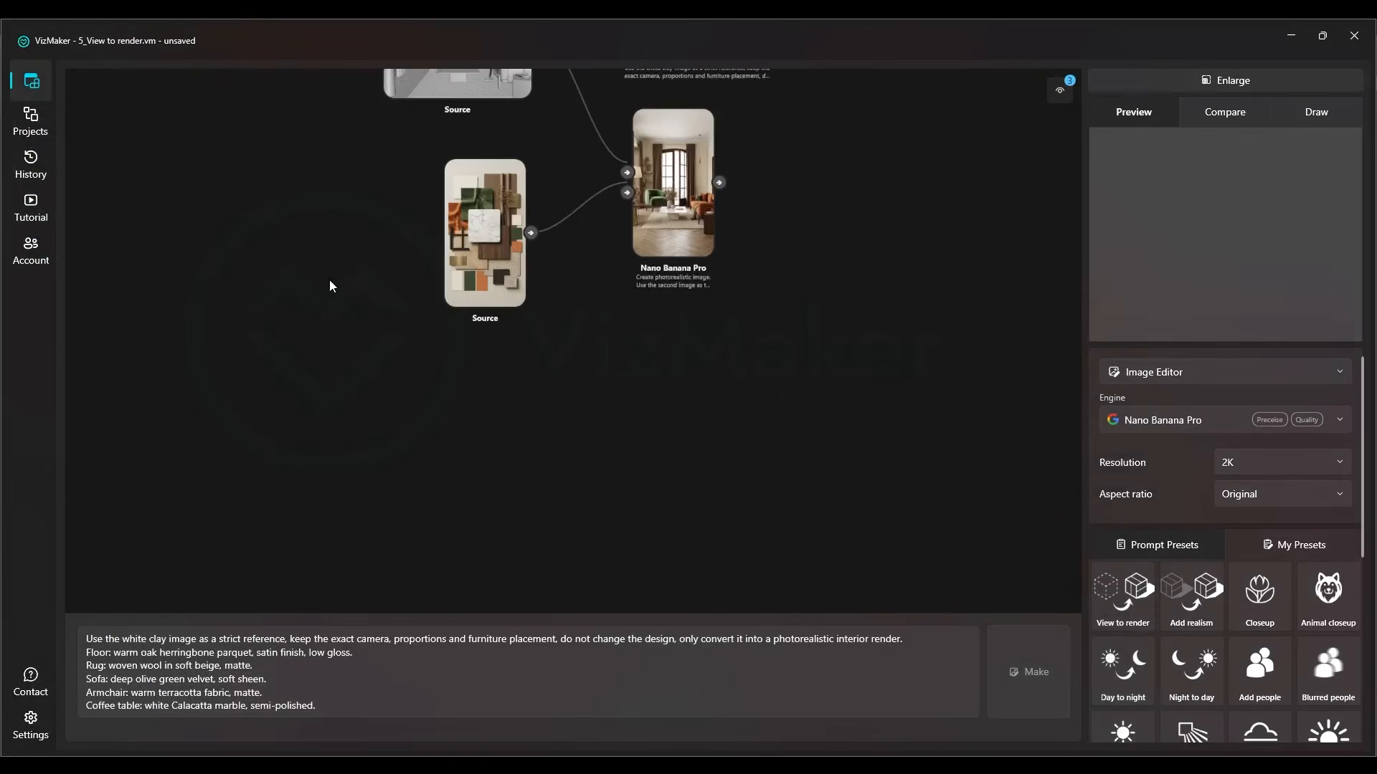
right_click(433, 385)
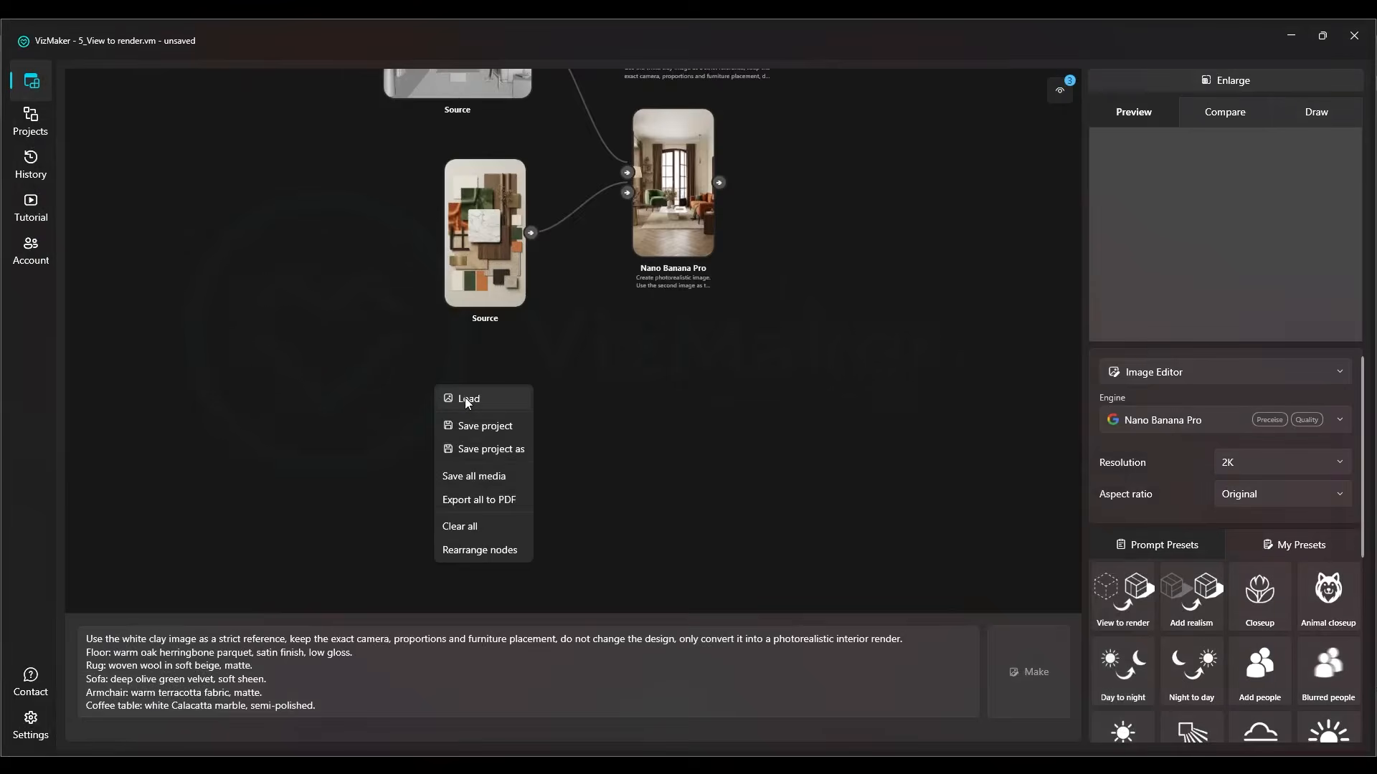
click(465, 397)
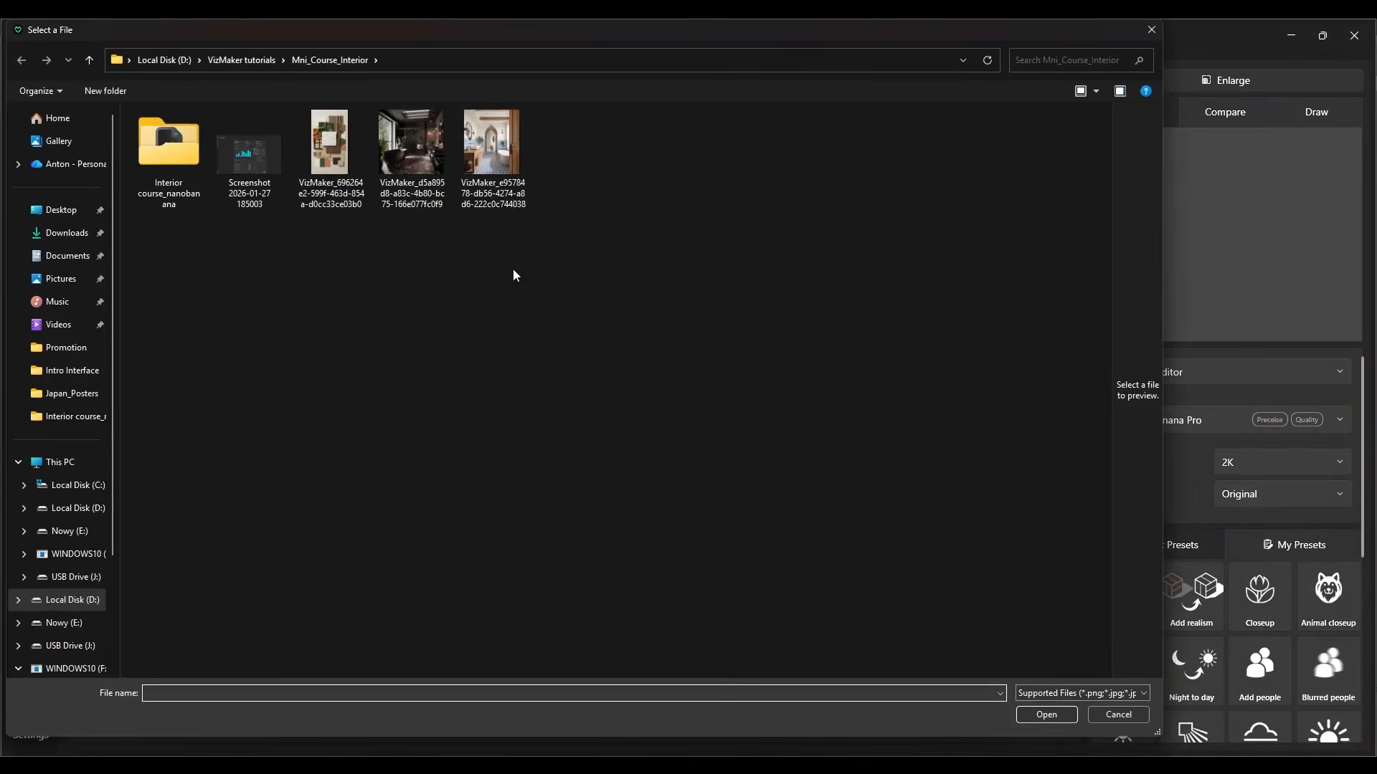
double_click(495, 147)
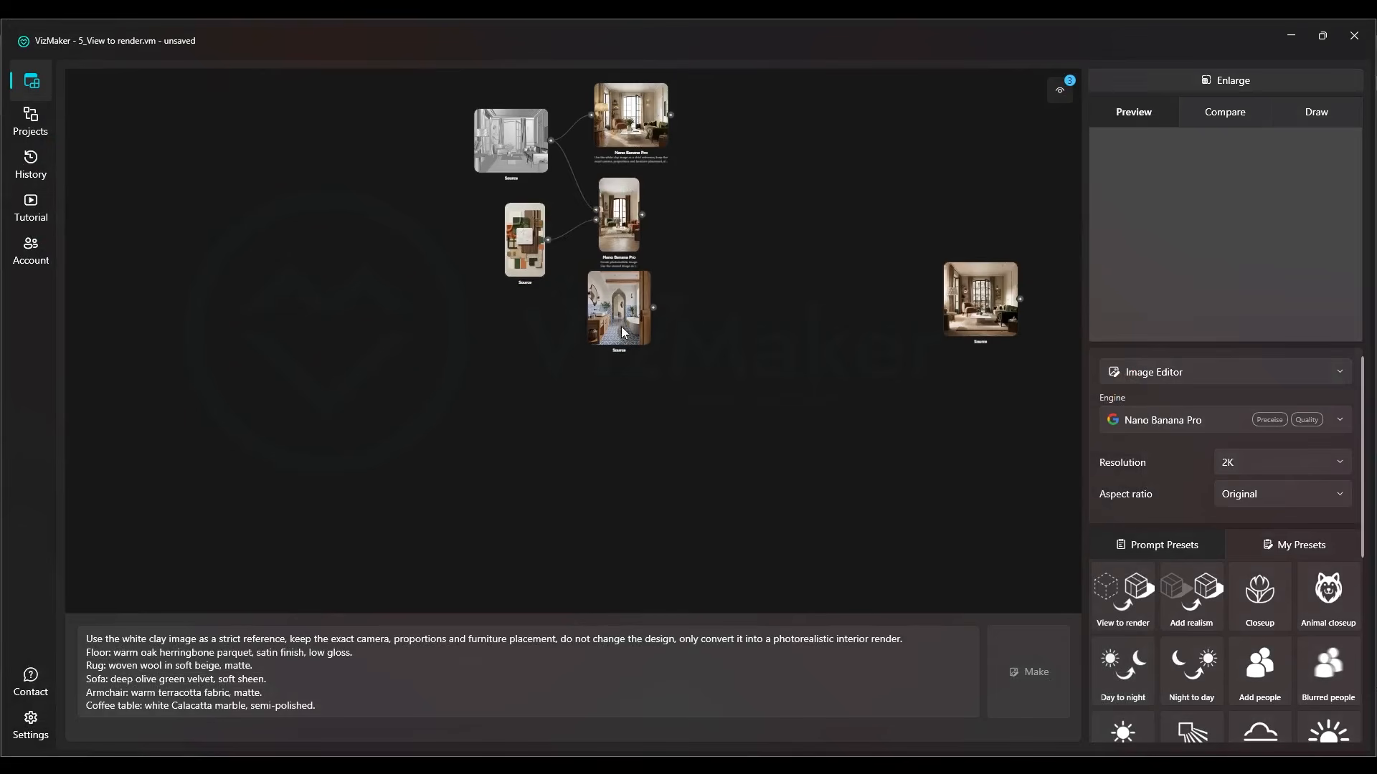
Load the saved dark bathroom image onto the canvas as another source.
right_click(483, 391)
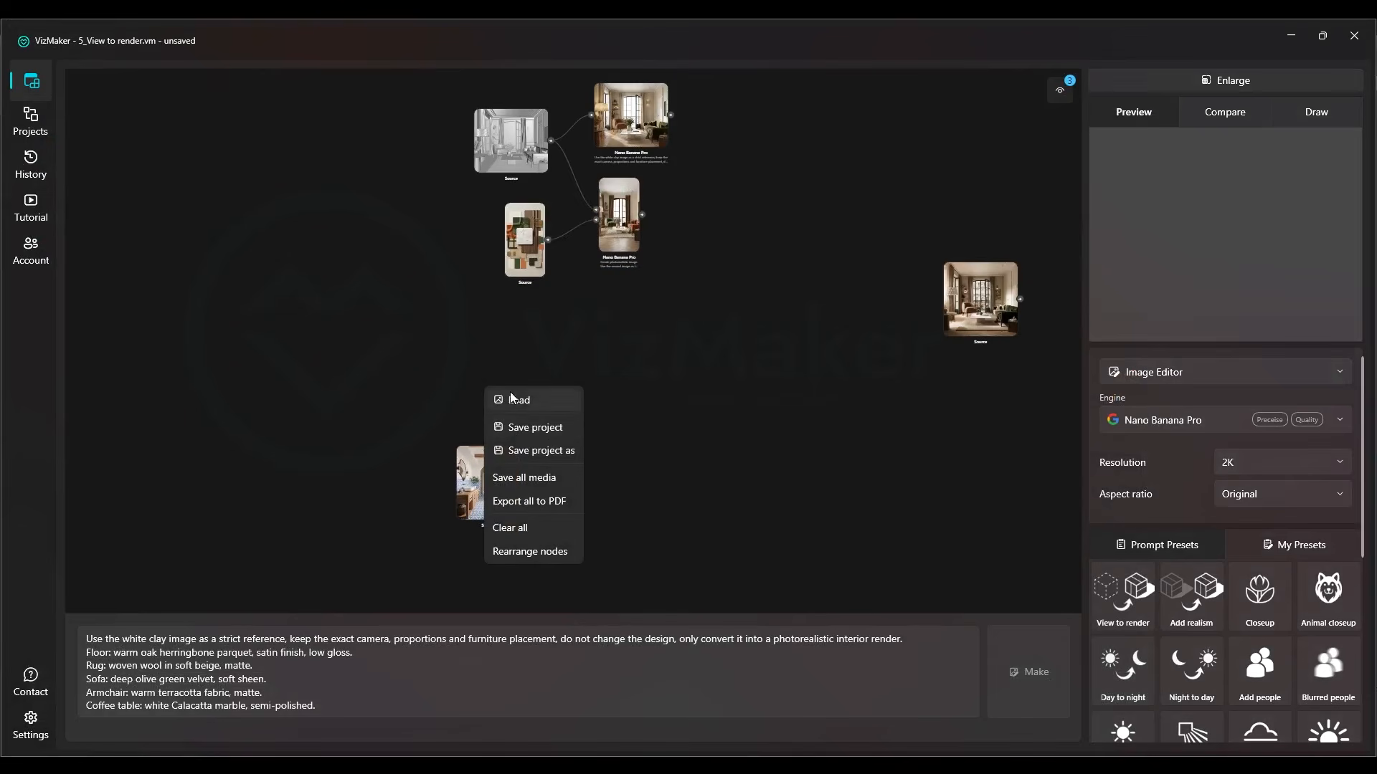
click(515, 395)
double_click(423, 143)
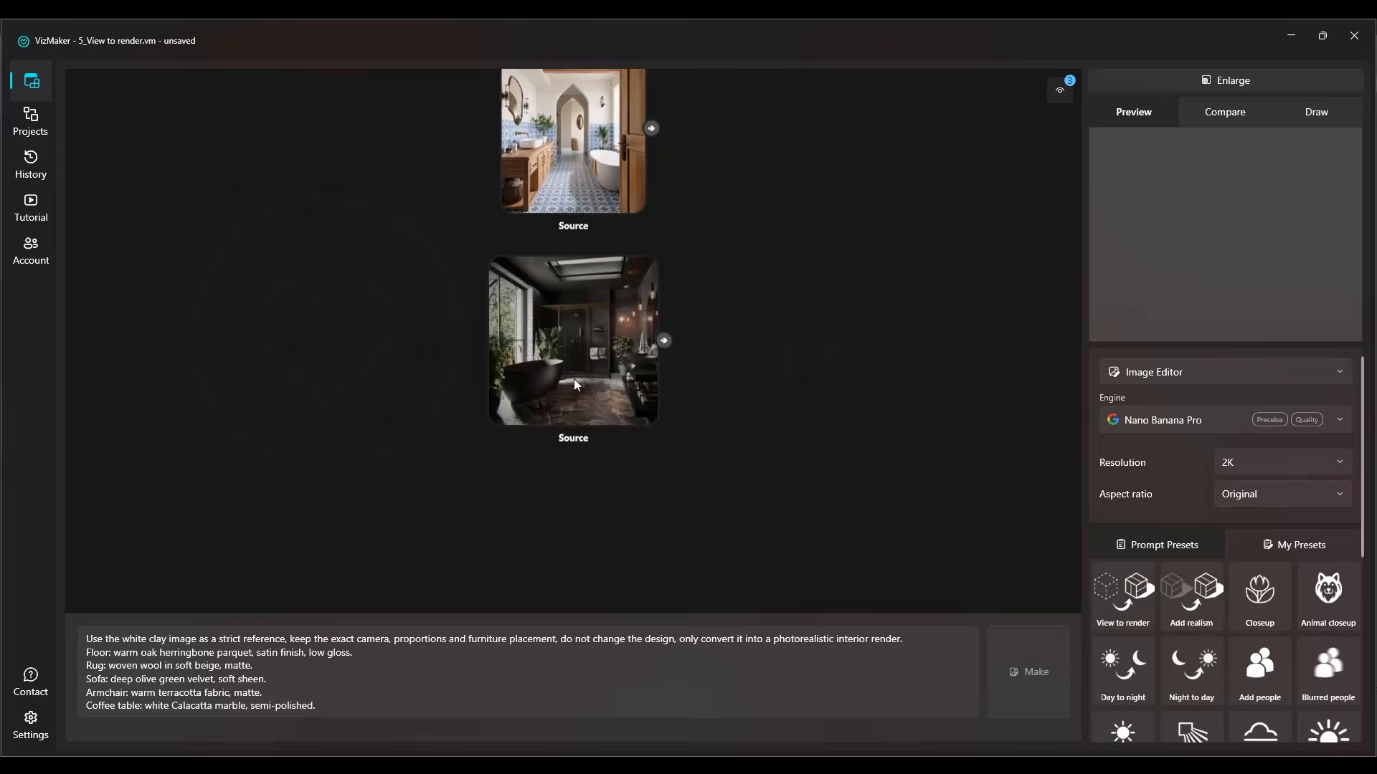
Take the prompt from the existing blue-tiled bathroom moodboard and apply it to the newly imported blue-tiled bathroom source.
scroll(513, 231, up, 5)
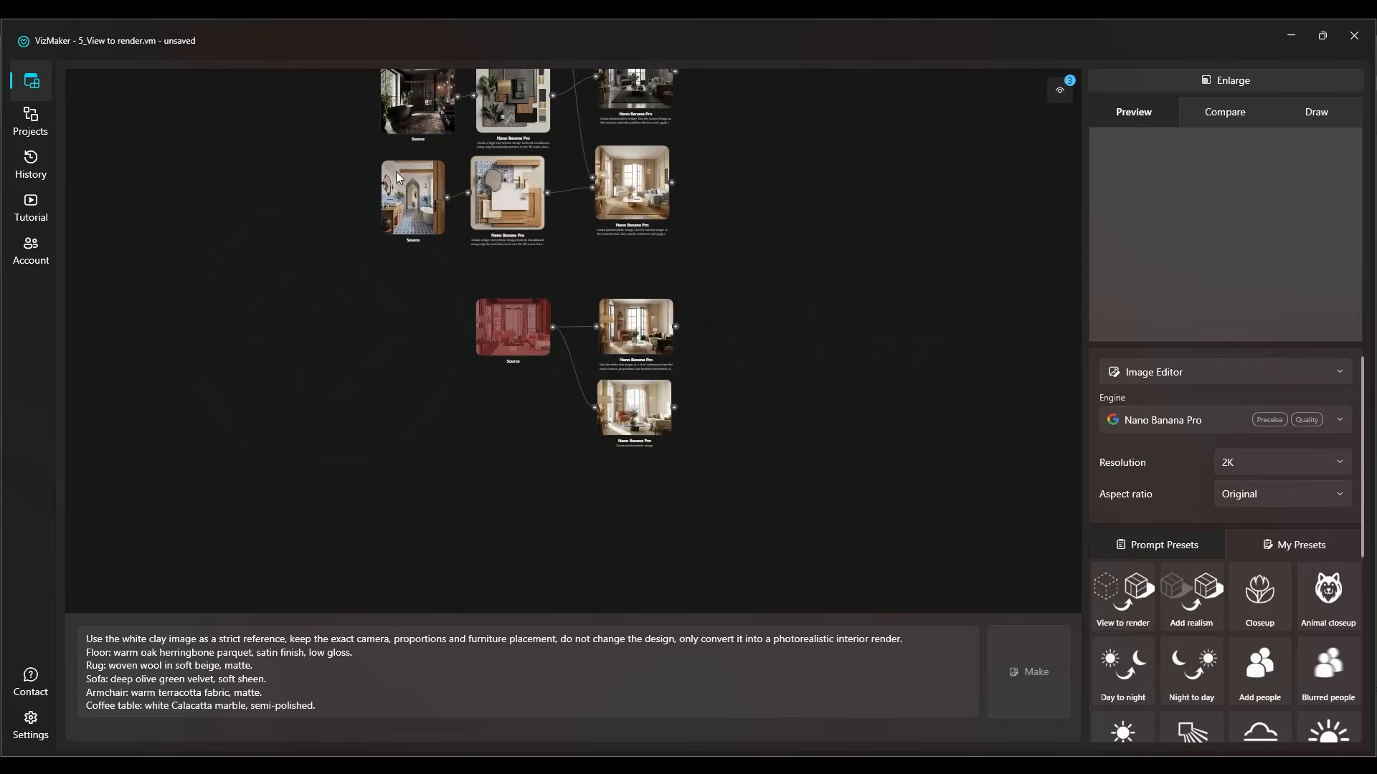
double_click(514, 202)
click(616, 673)
key(ctrl+a)
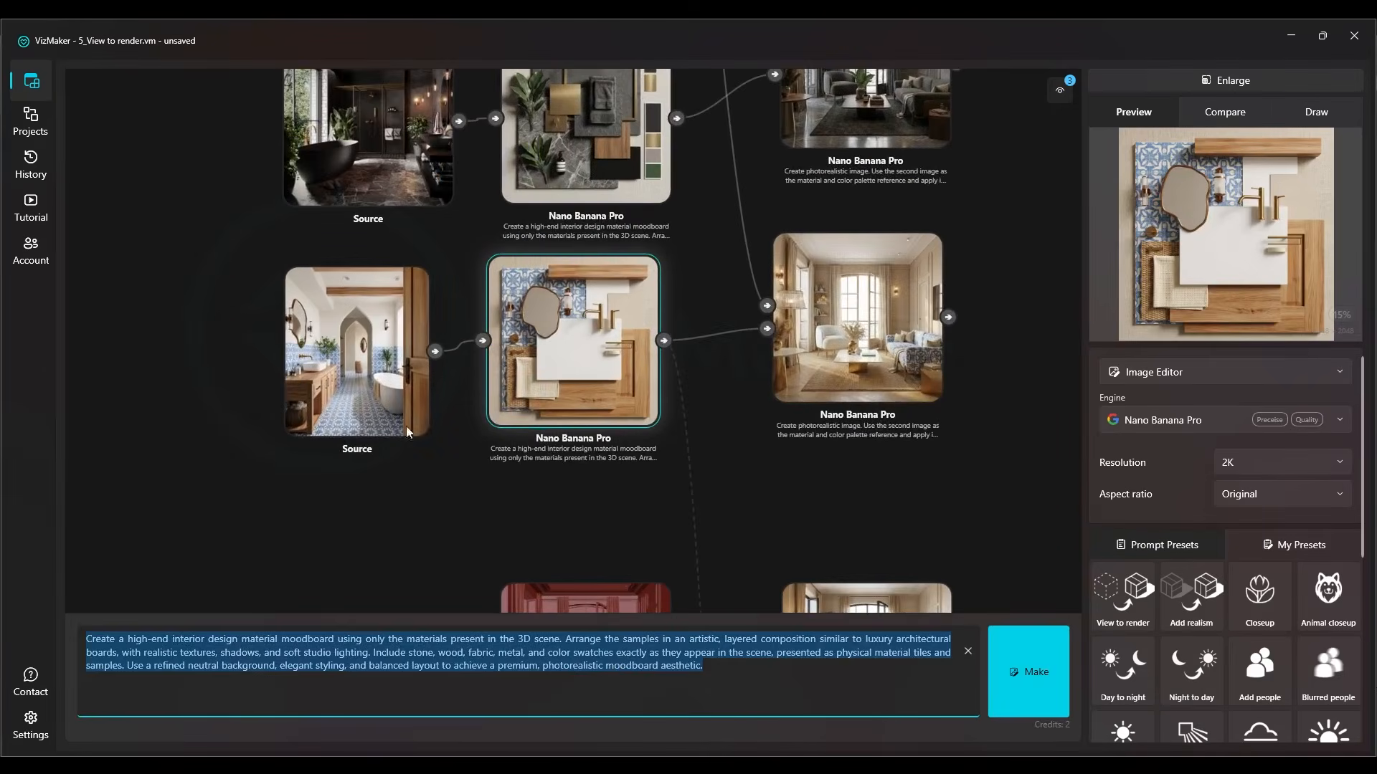
scroll(406, 432, down, 6)
drag(143, 268, 431, 268)
scroll(174, 408, up, 5)
double_click(558, 249)
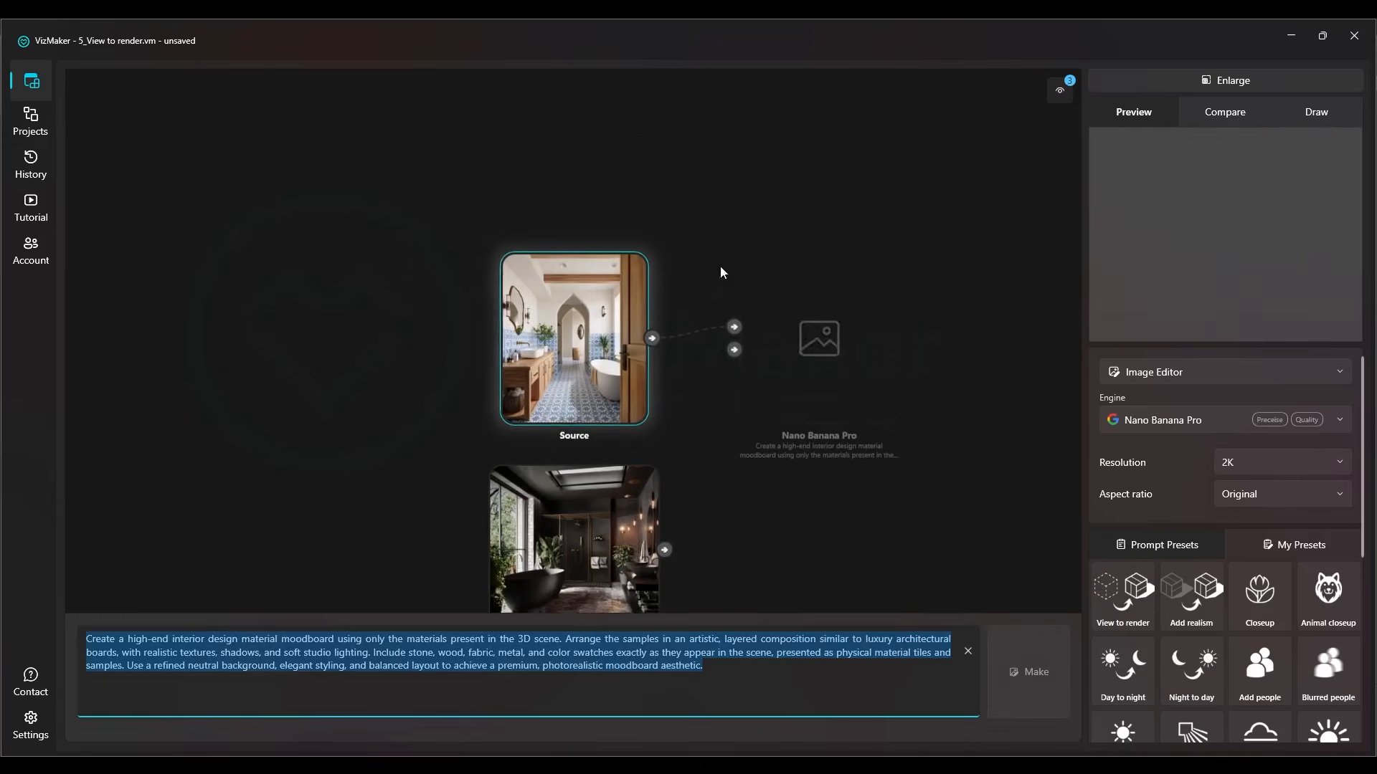
Read through the material moodboard prompt, examining its instructions on scene materials, layered composition, swatches, background and styling.
click(348, 653)
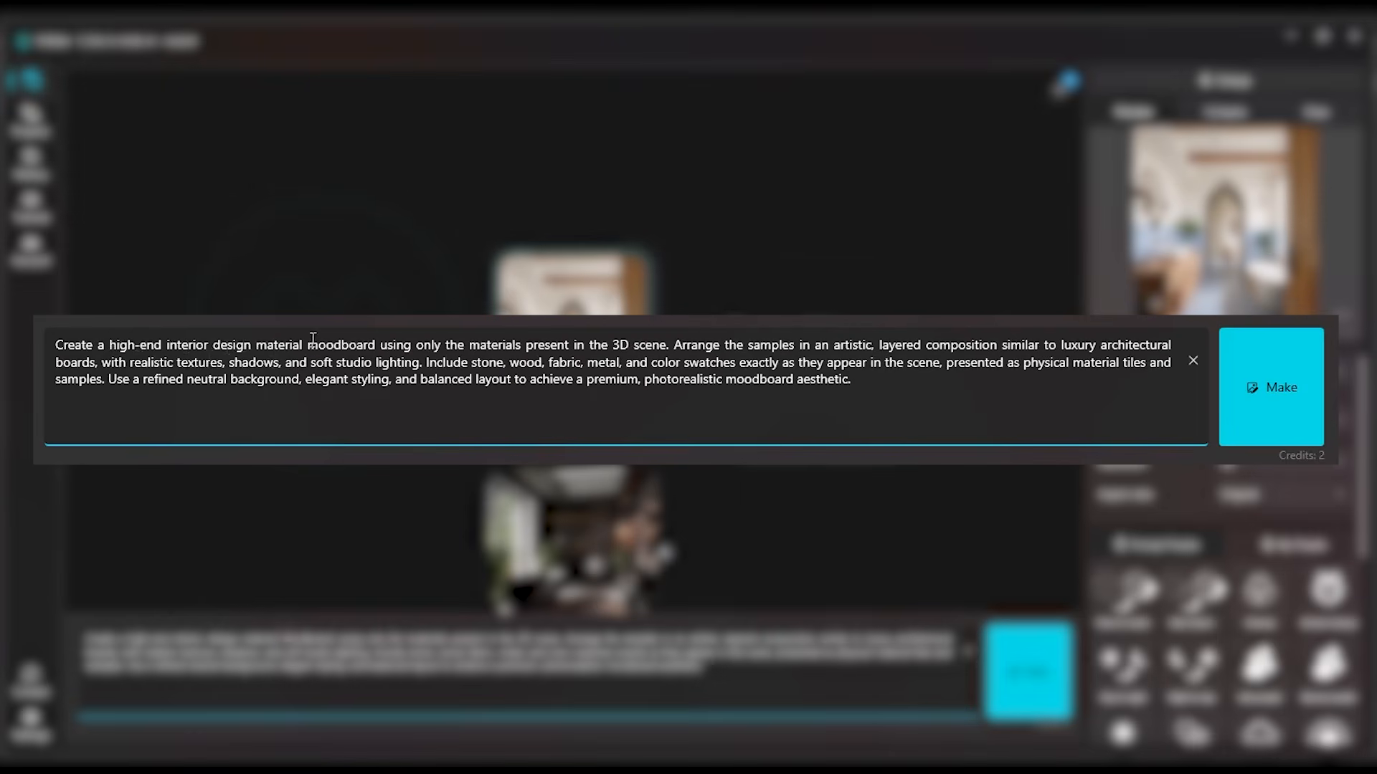
drag(313, 340, 771, 344)
drag(880, 344, 893, 343)
drag(1005, 345, 1134, 359)
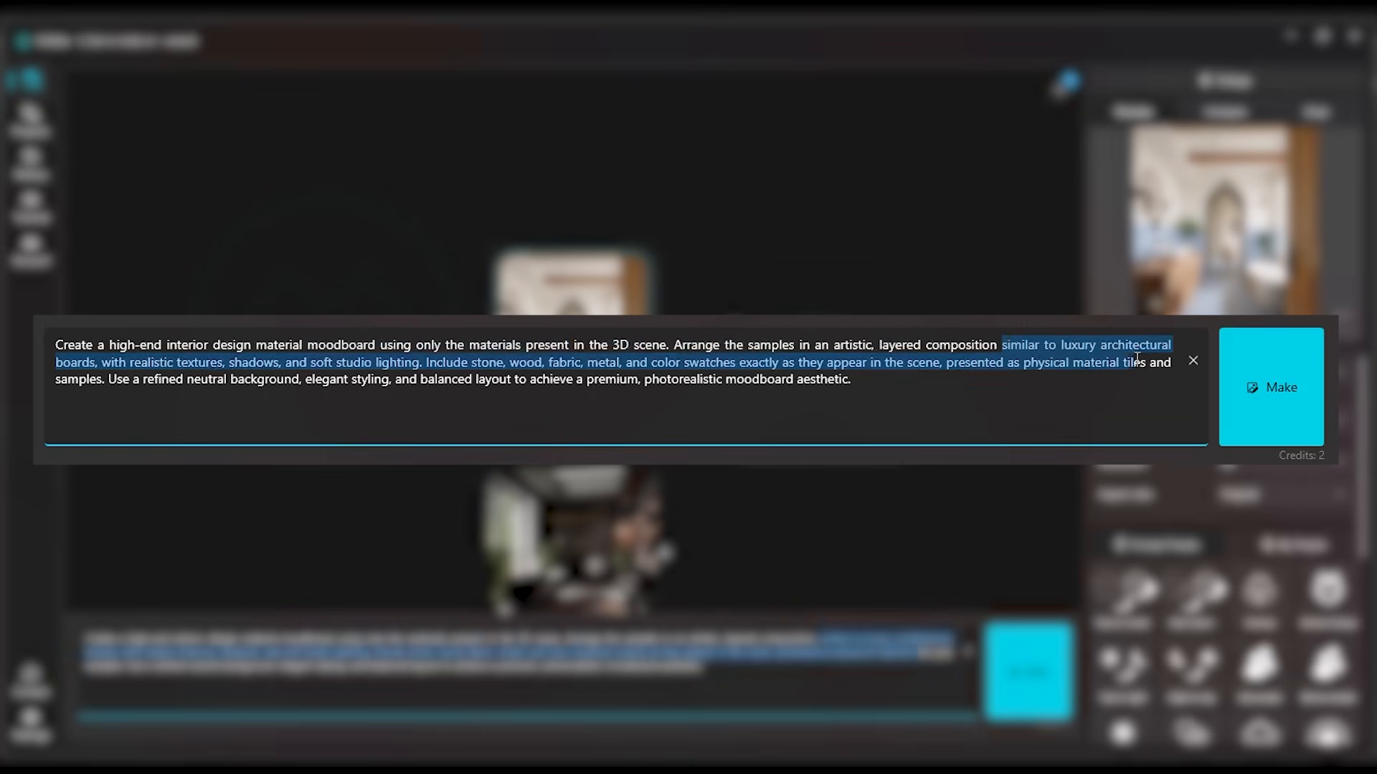
click(189, 378)
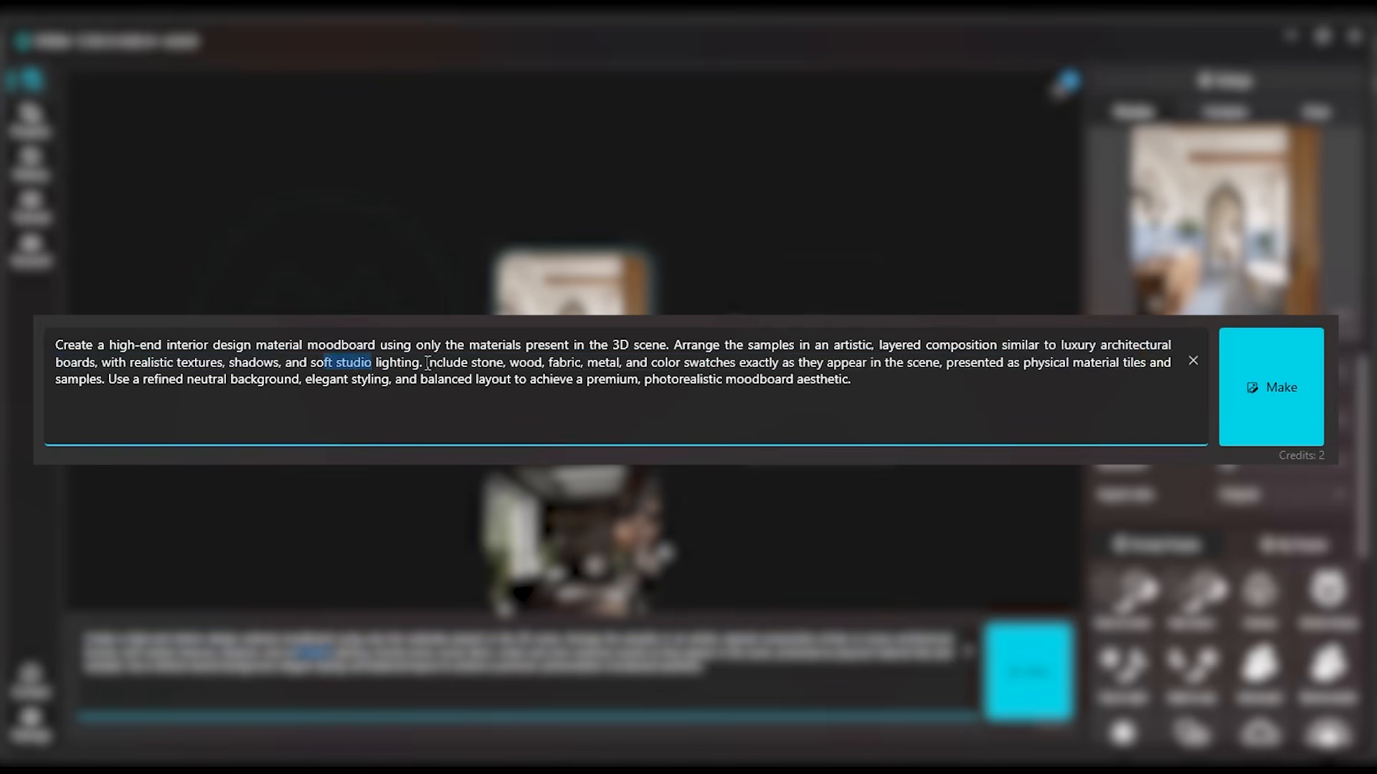
drag(479, 366, 614, 379)
click(664, 364)
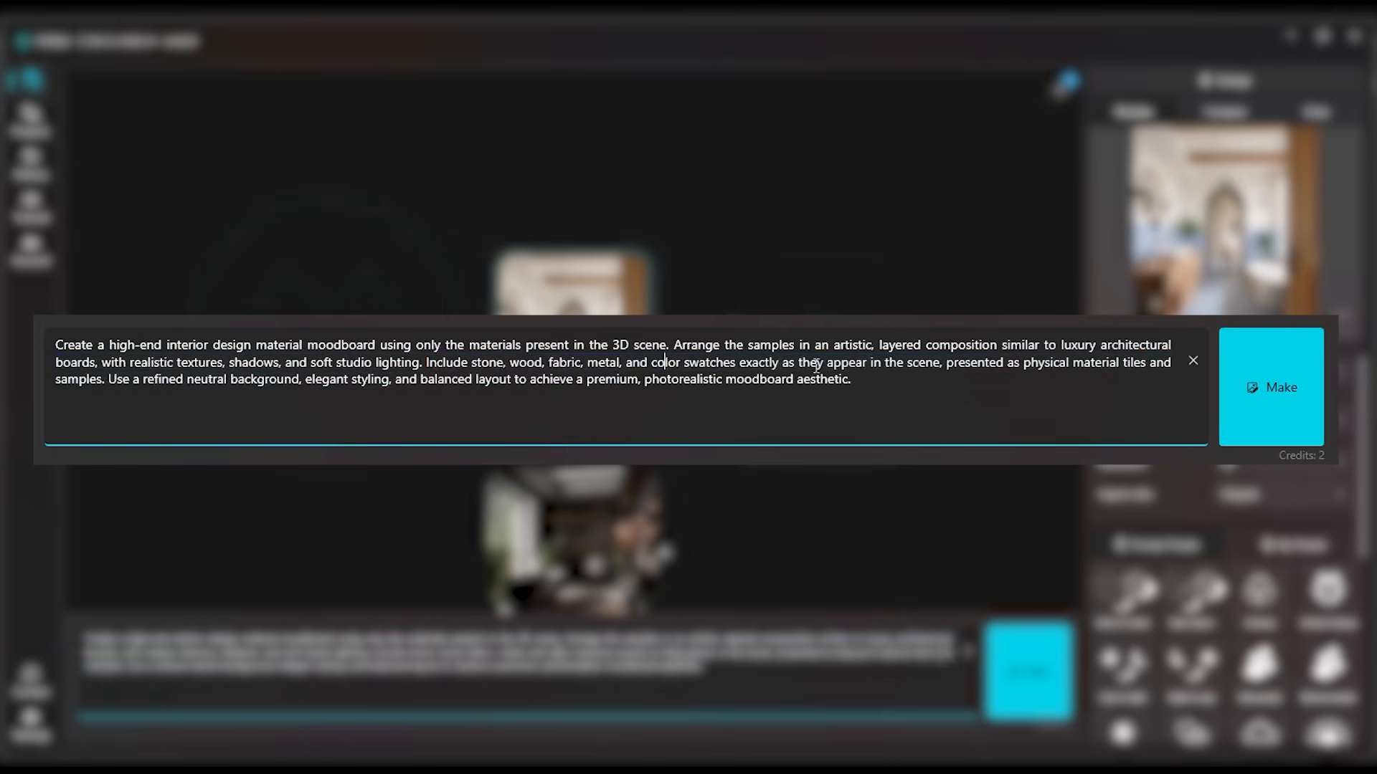
drag(798, 358, 1079, 366)
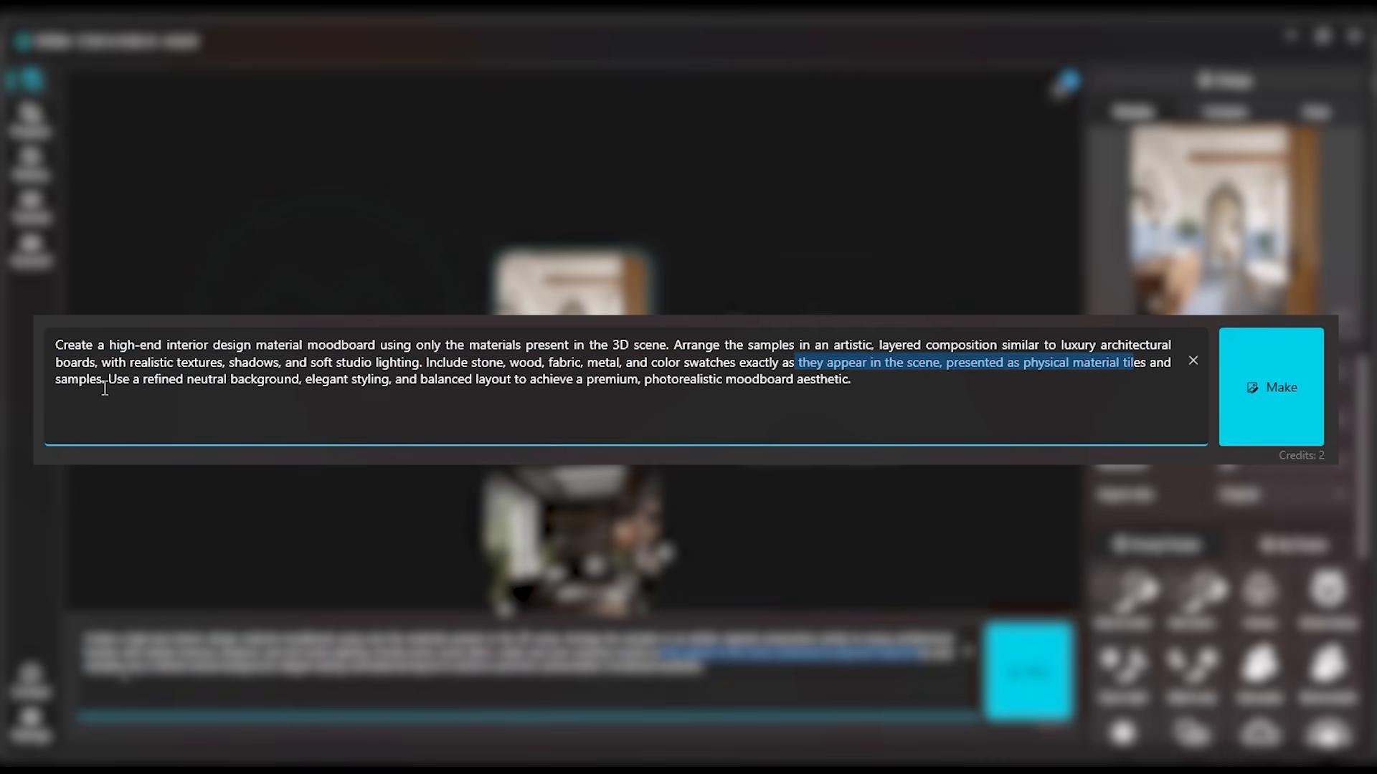
drag(110, 379, 373, 387)
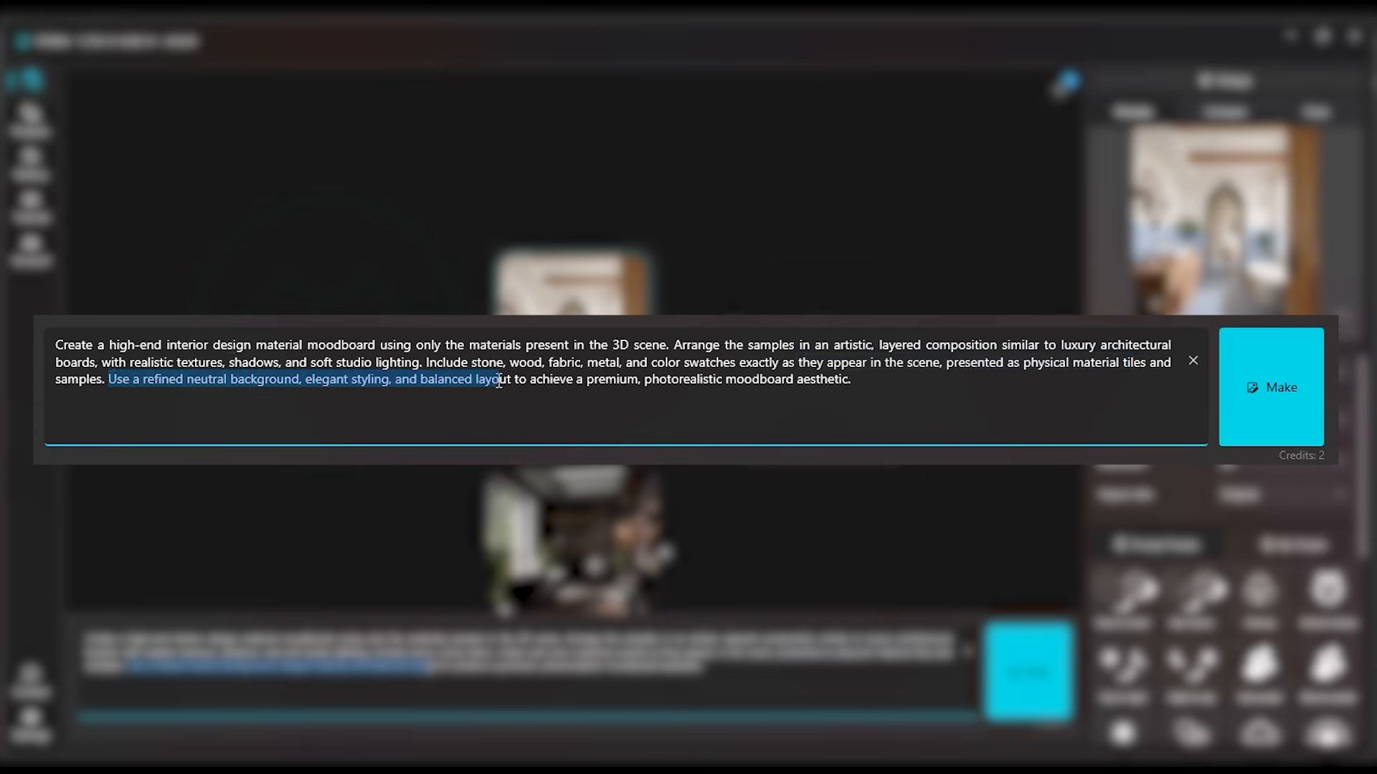
drag(506, 378, 858, 382)
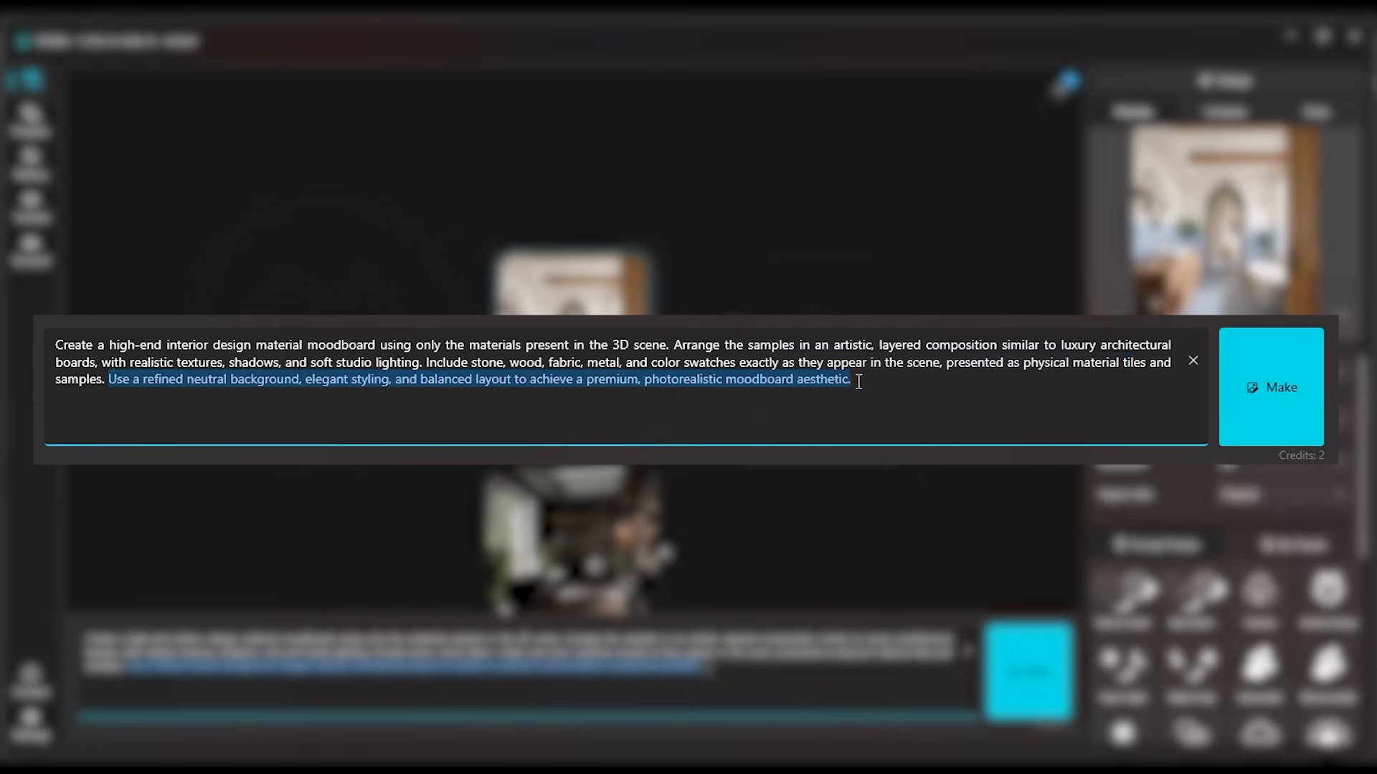
Generate material moodboards from the blue-tiled and dark bathroom sources with Nano Banana Pro at 2K resolution and original aspect ratio.
click(871, 382)
drag(749, 489, 617, 440)
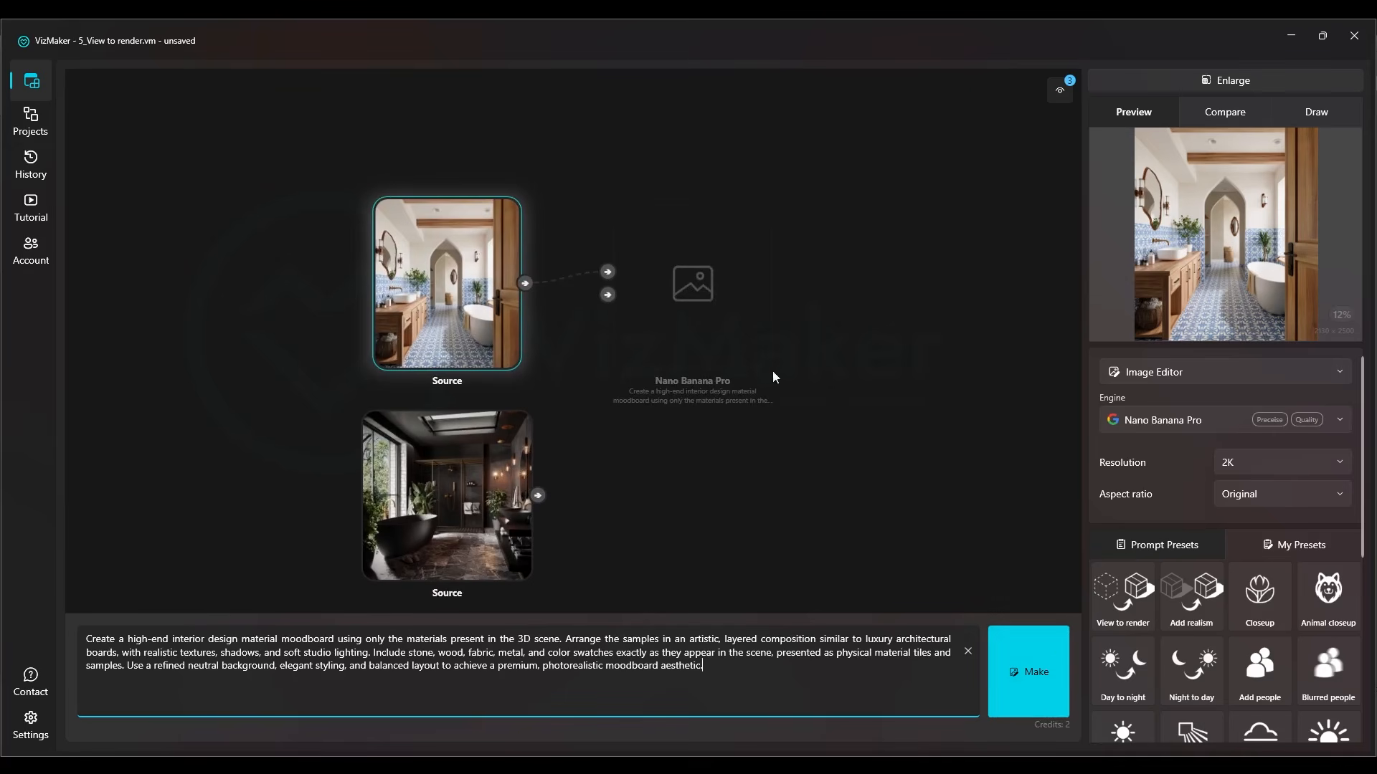
scroll(773, 376, up, 1)
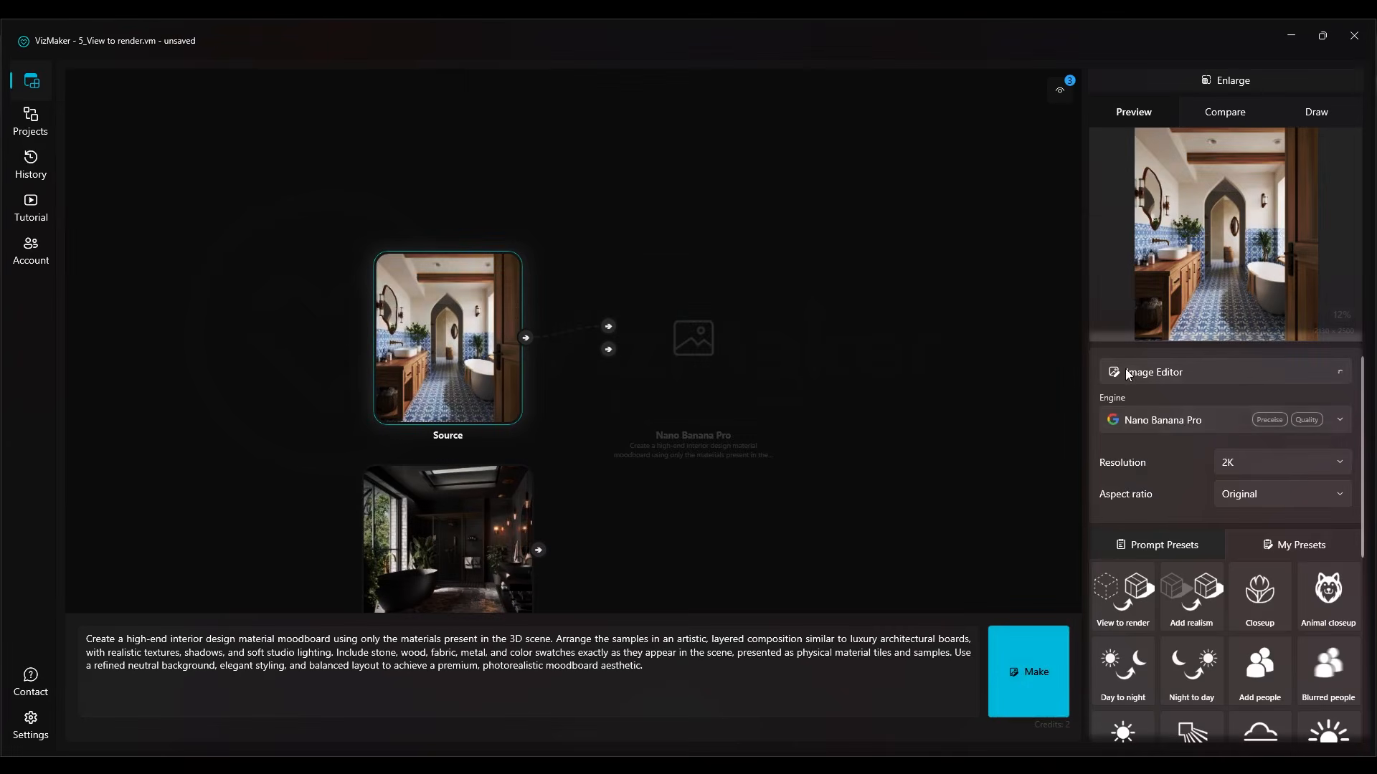
click(1142, 416)
click(1147, 425)
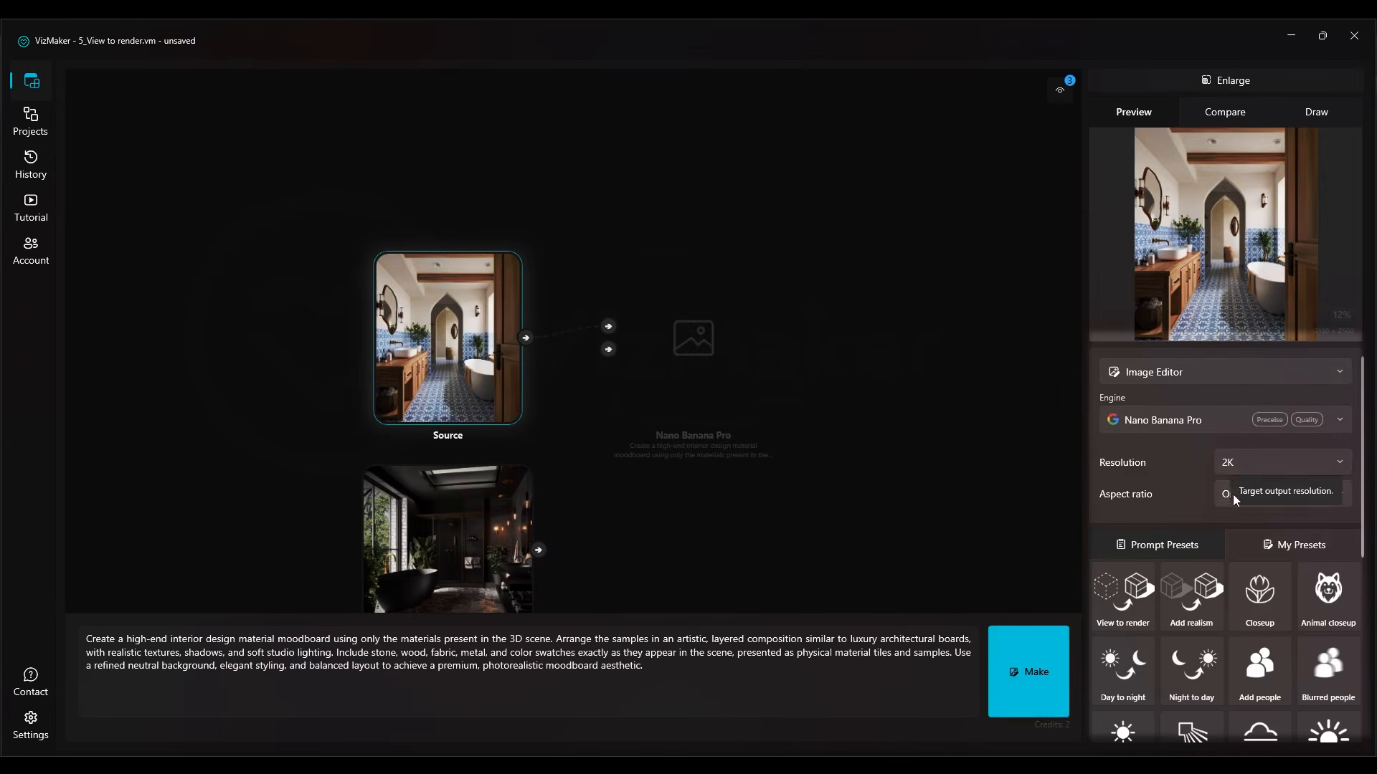
click(1017, 667)
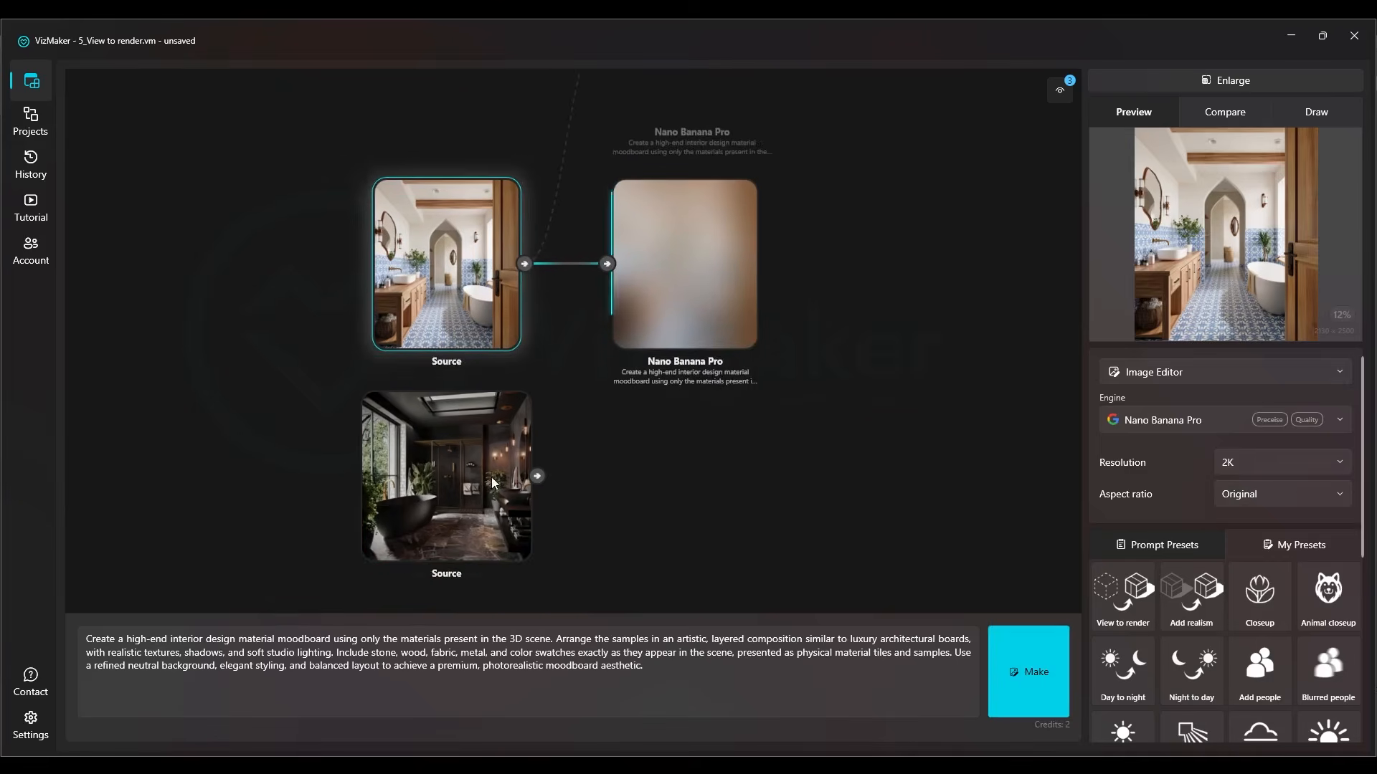
click(526, 476)
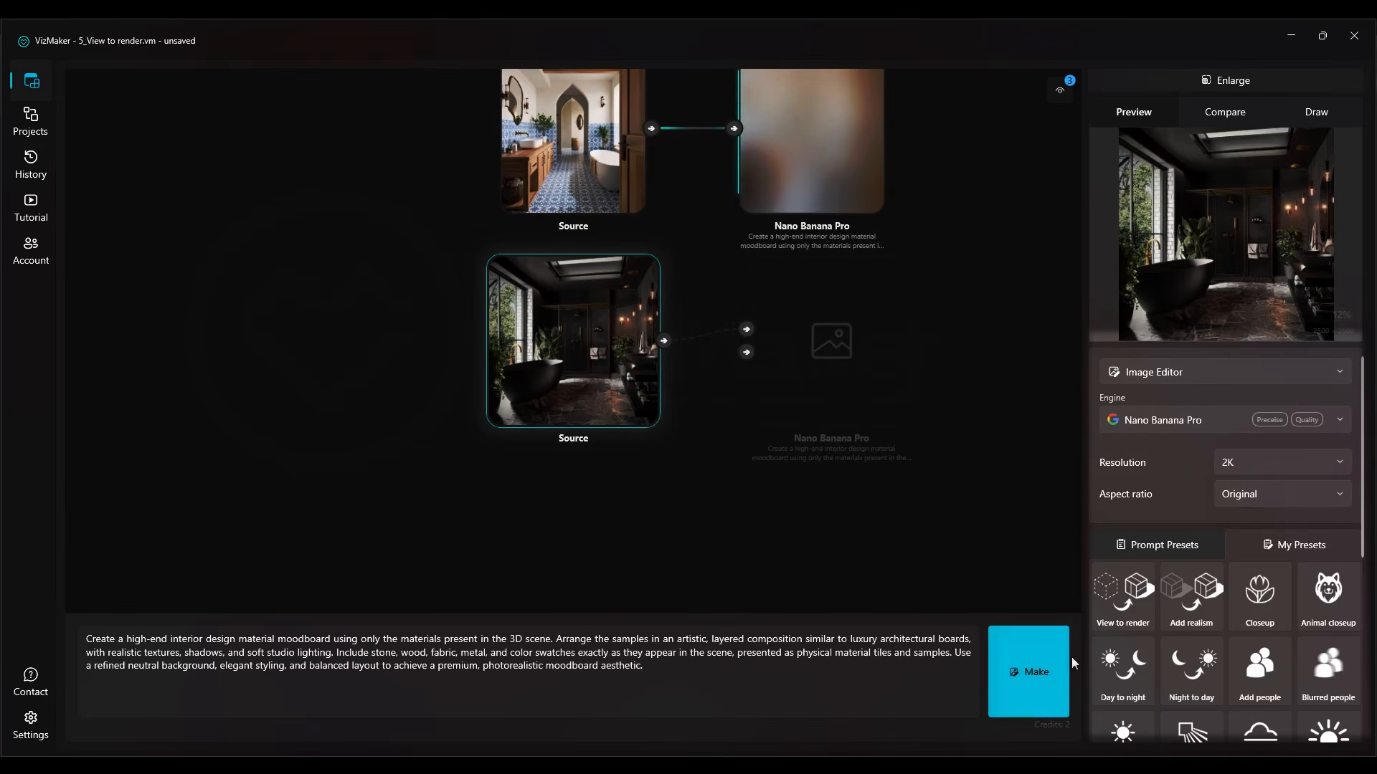
click(1034, 682)
Set the grey clay living room source as comparison image A.
scroll(517, 474, down, 8)
scroll(495, 343, up, 8)
drag(552, 206, 682, 488)
drag(685, 422, 750, 452)
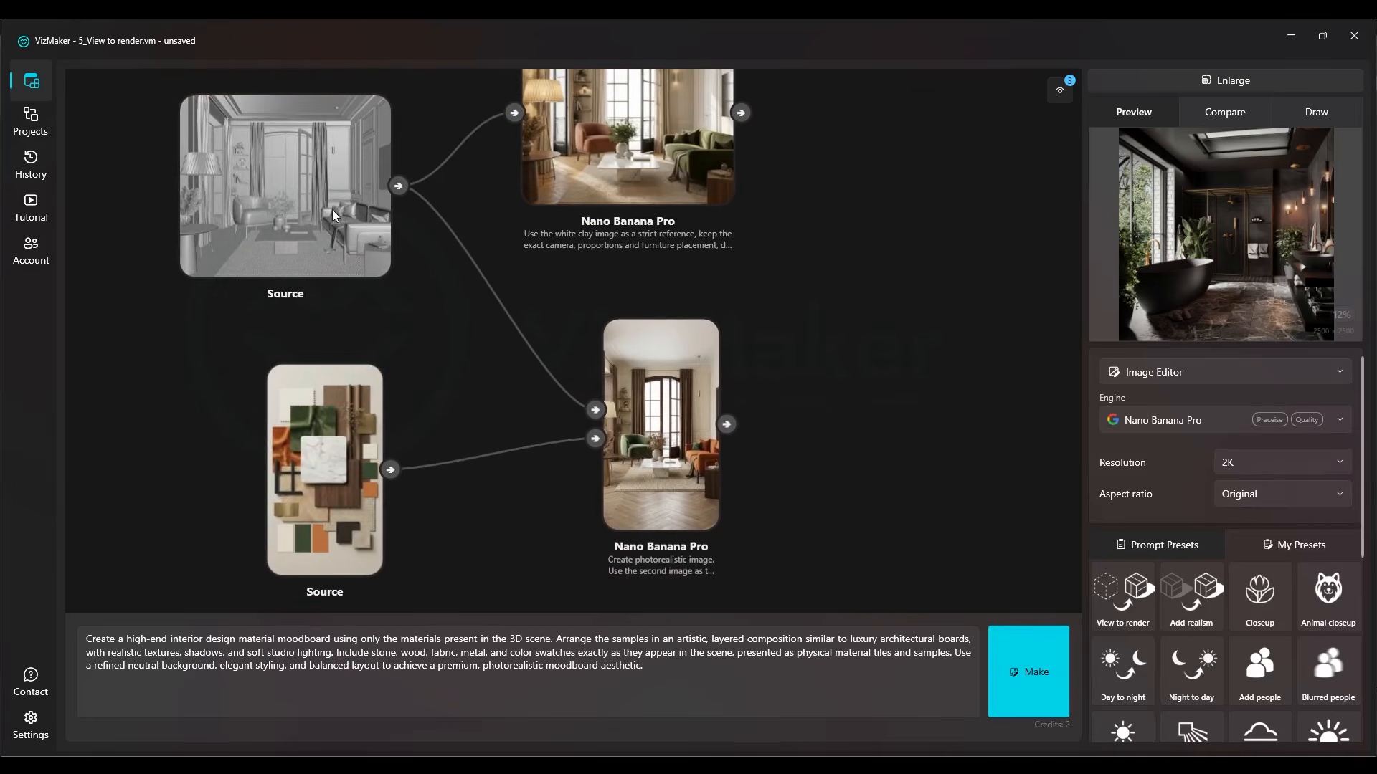
click(312, 197)
right_click(313, 197)
click(373, 208)
drag(782, 402, 593, 270)
scroll(720, 445, up, 2)
scroll(720, 445, down, 4)
click(576, 427)
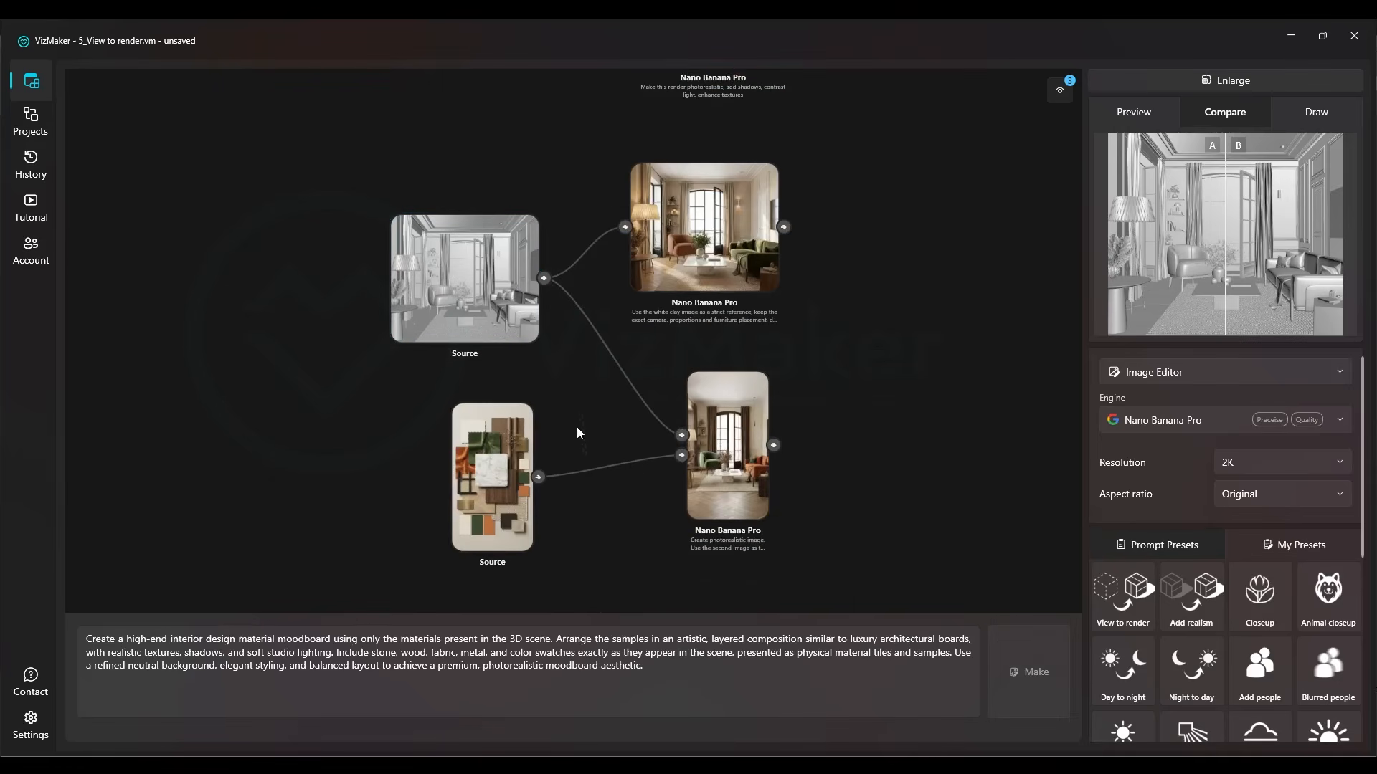
Preview the landscape living room render and examine the portrait render's materials up close.
right_click(898, 322)
click(720, 283)
drag(841, 363, 799, 317)
scroll(727, 497, up, 1)
scroll(700, 445, up, 7)
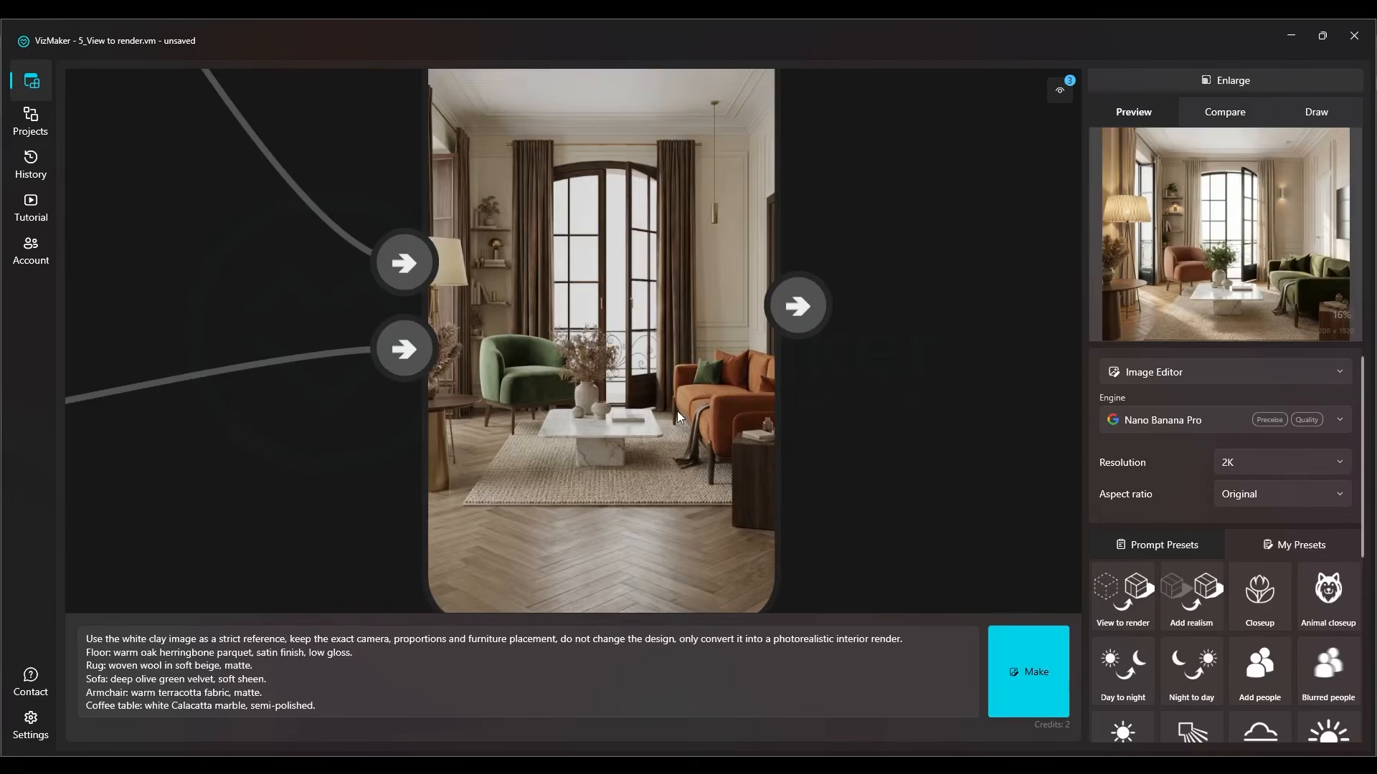
scroll(520, 360, down, 3)
Place the living room moodboard beside the portrait render, and set the moodboard as comparison image A and the render as image B.
drag(166, 395, 483, 344)
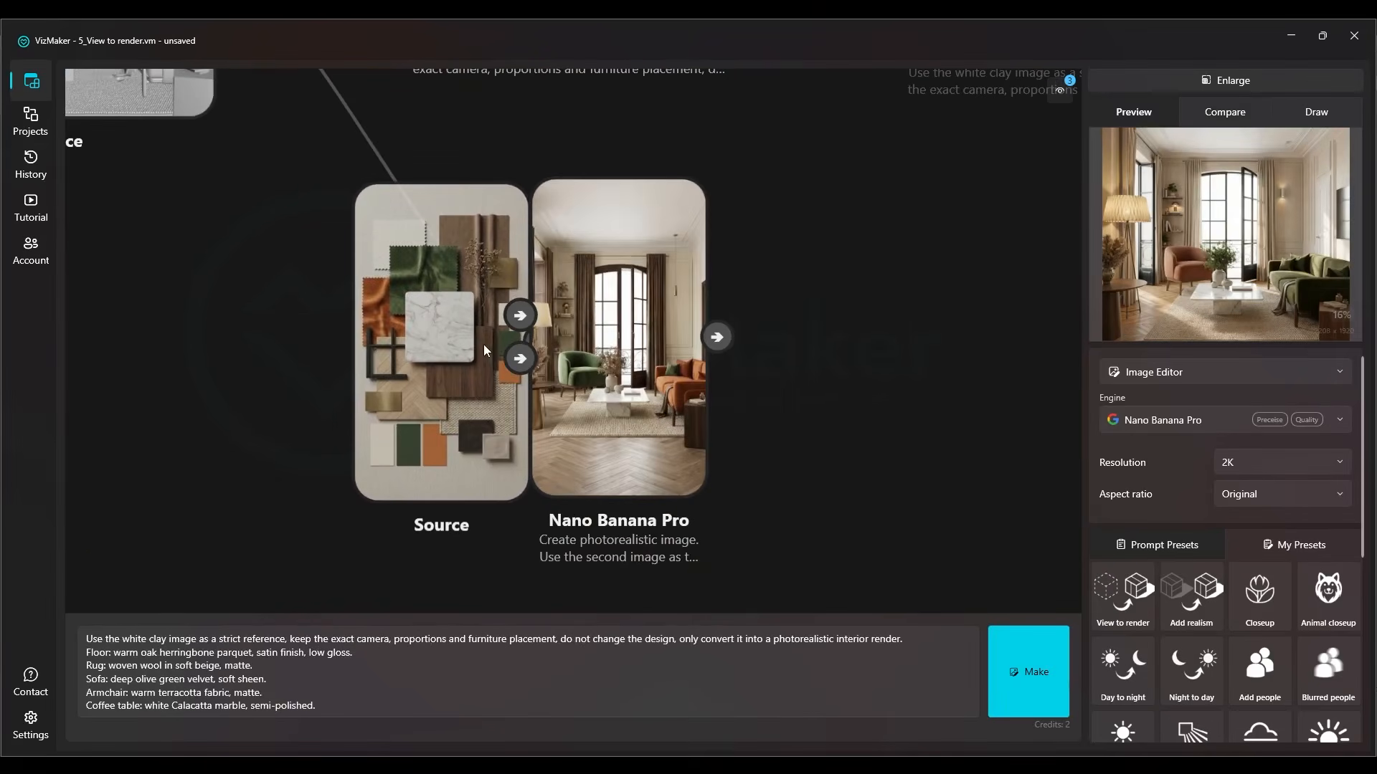
right_click(441, 364)
click(459, 376)
right_click(755, 387)
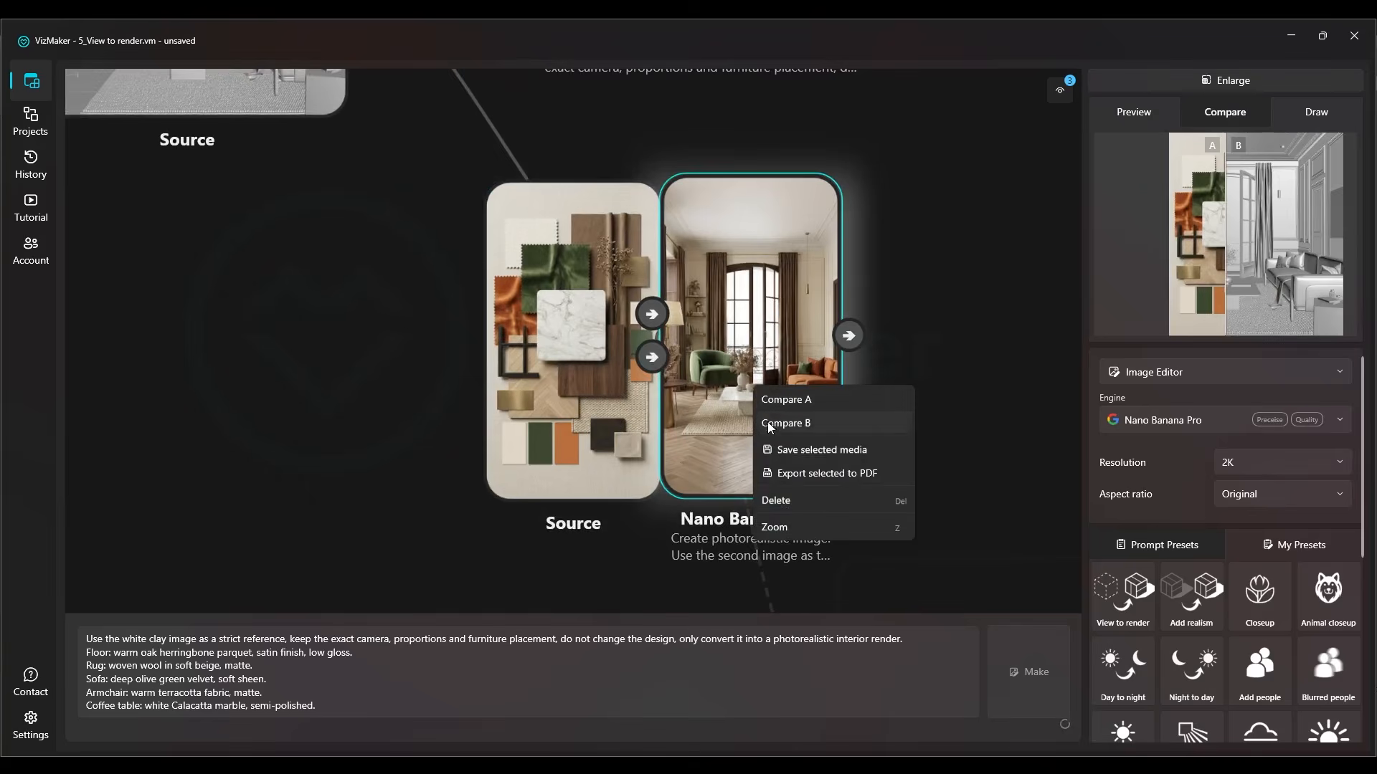
click(767, 423)
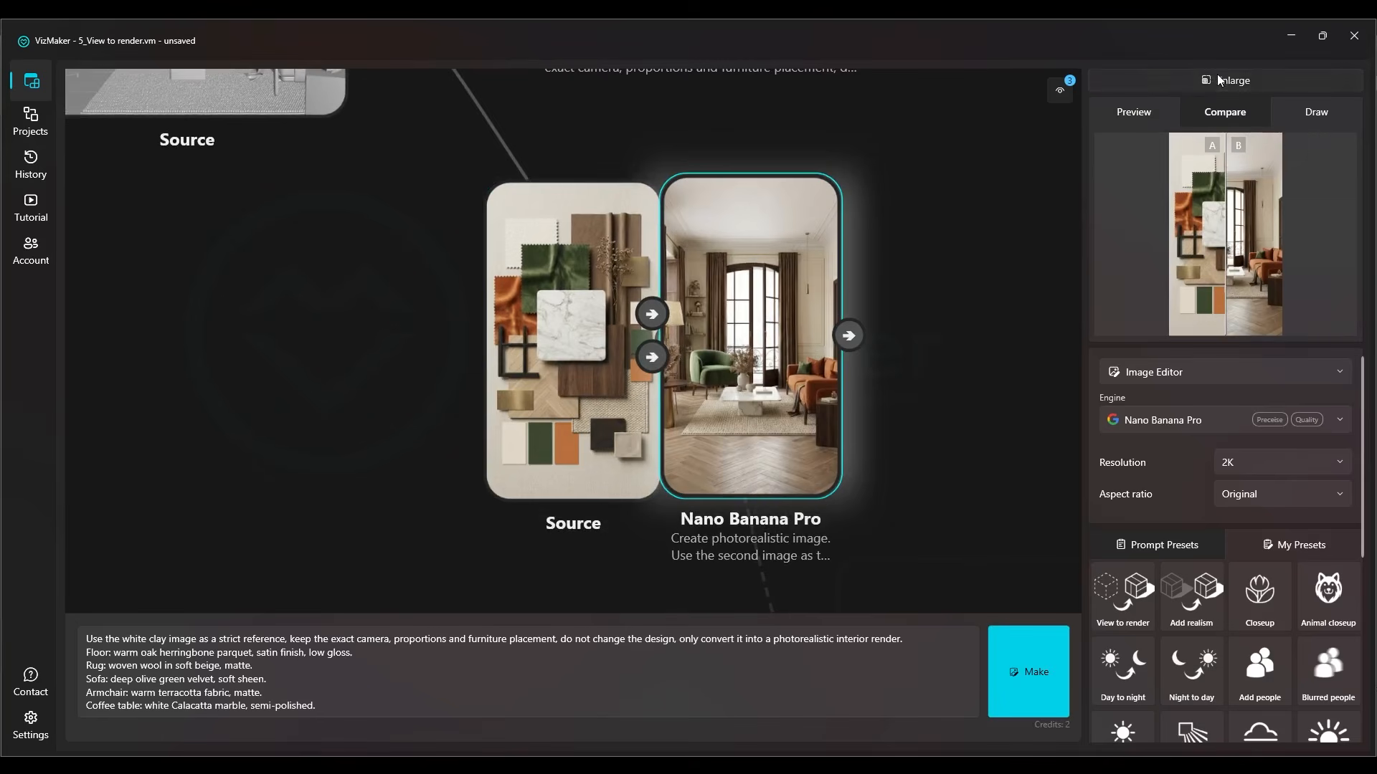
Compare the moodboard with the portrait render in the enlarged view by sweeping the divider across both images, and return to the canvas.
click(1216, 75)
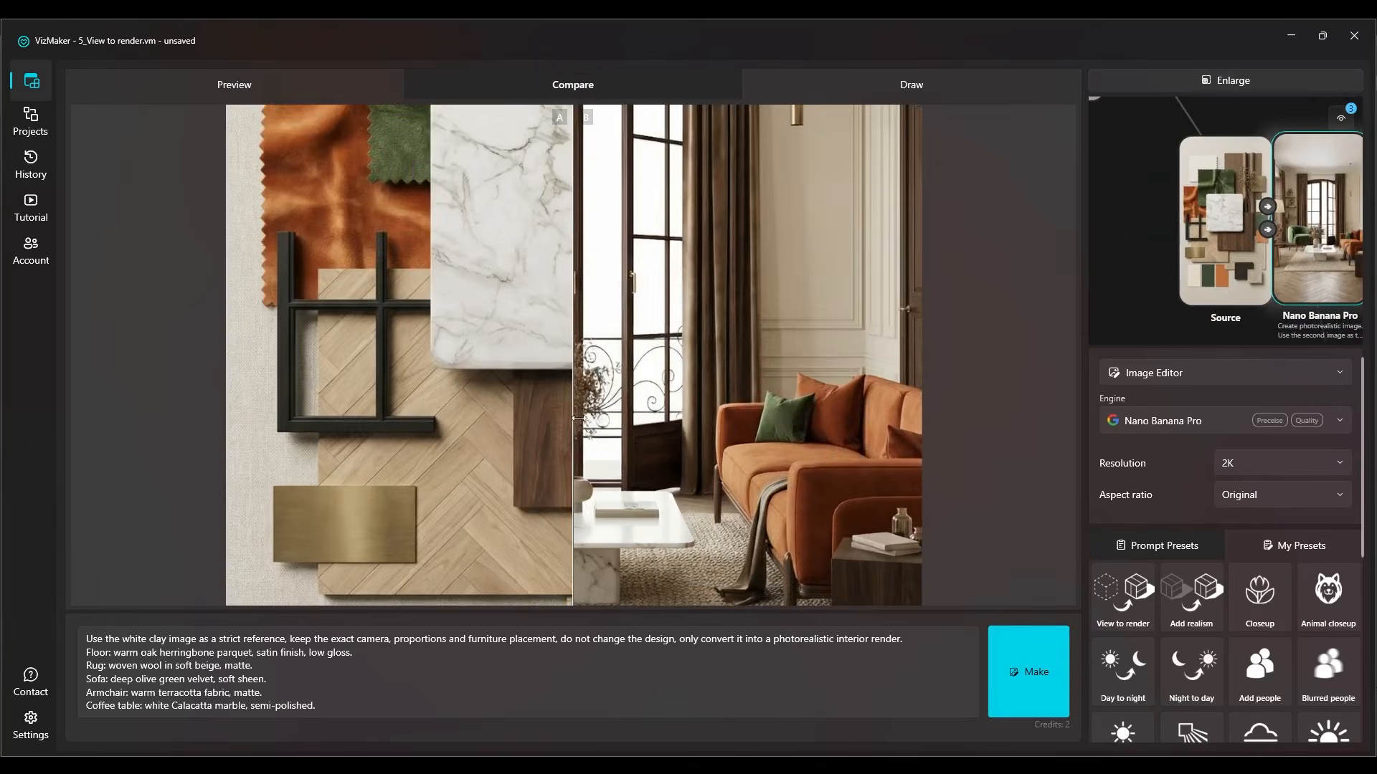
drag(578, 418, 291, 408)
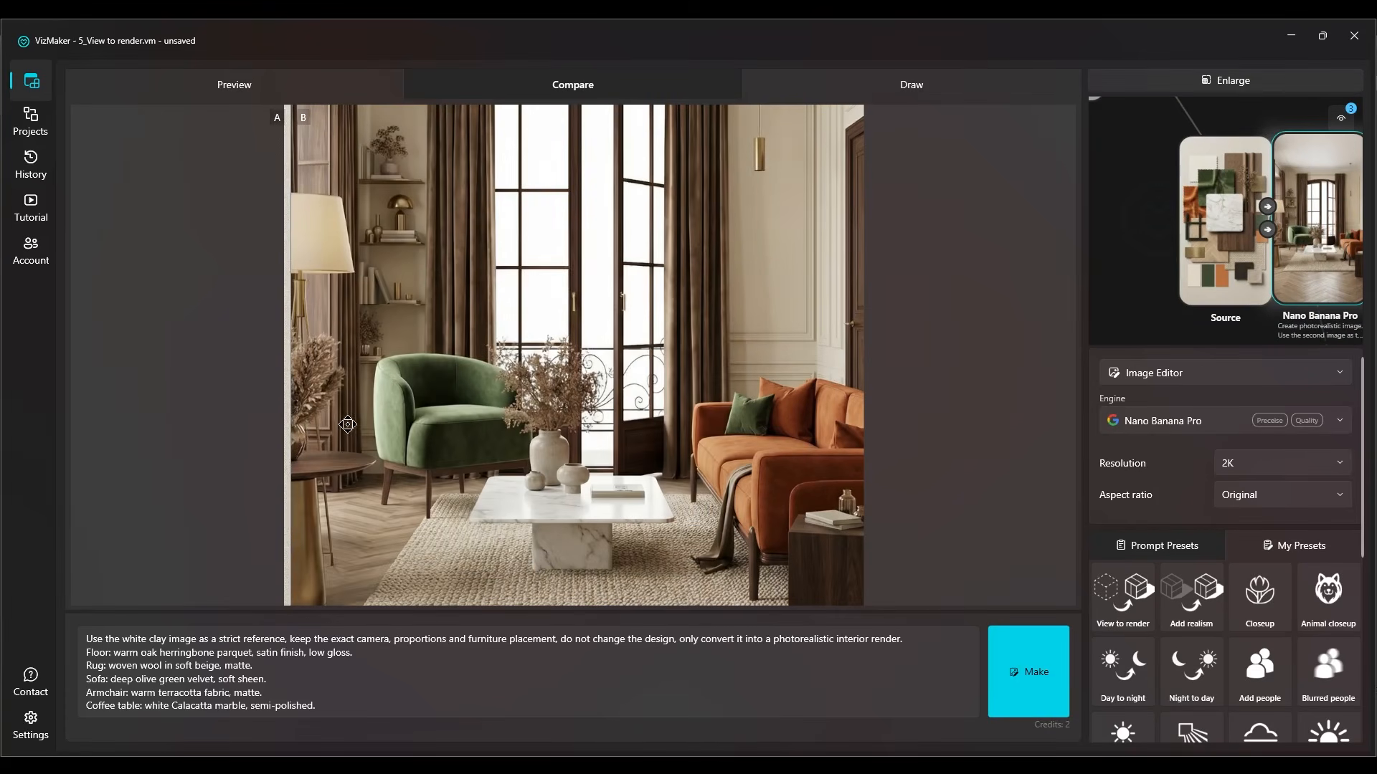
scroll(351, 422, down, 4)
scroll(344, 365, down, 2)
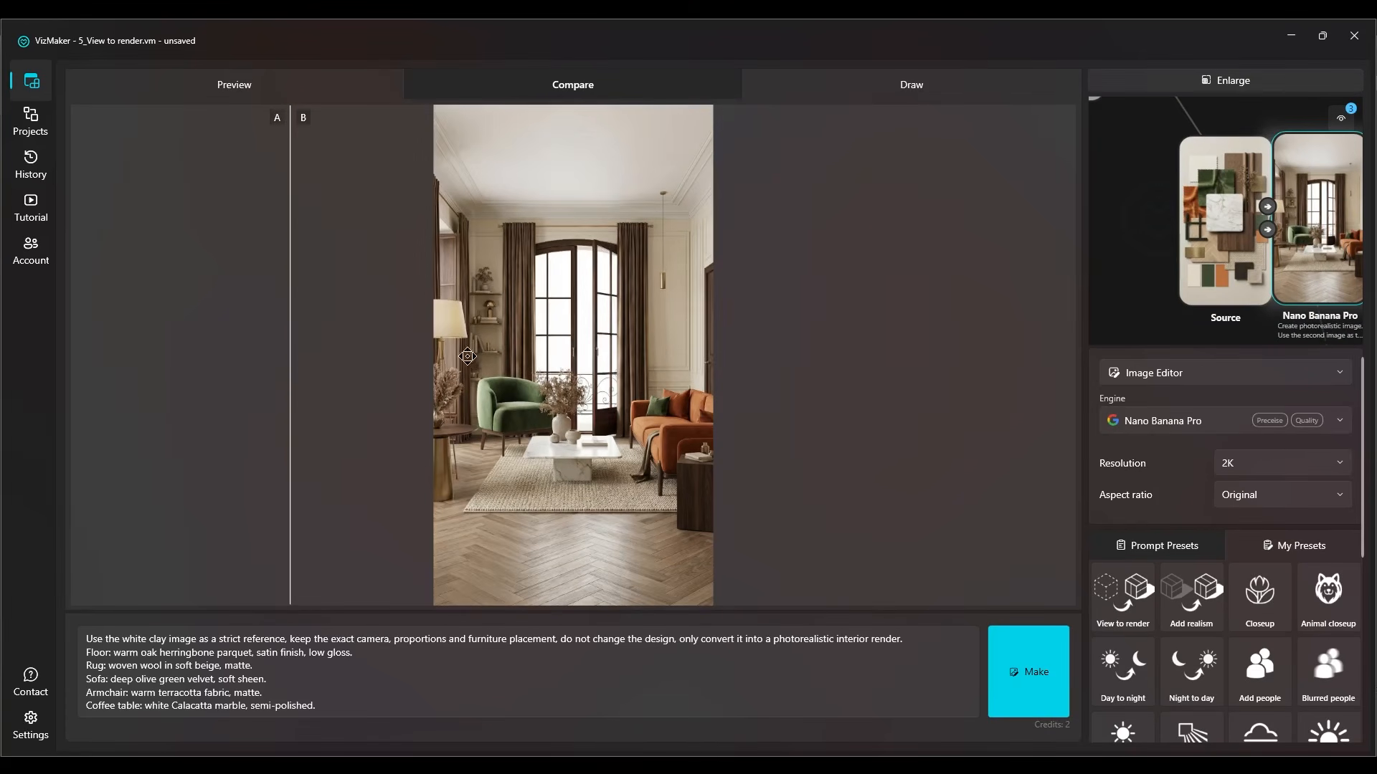
drag(292, 290, 303, 337)
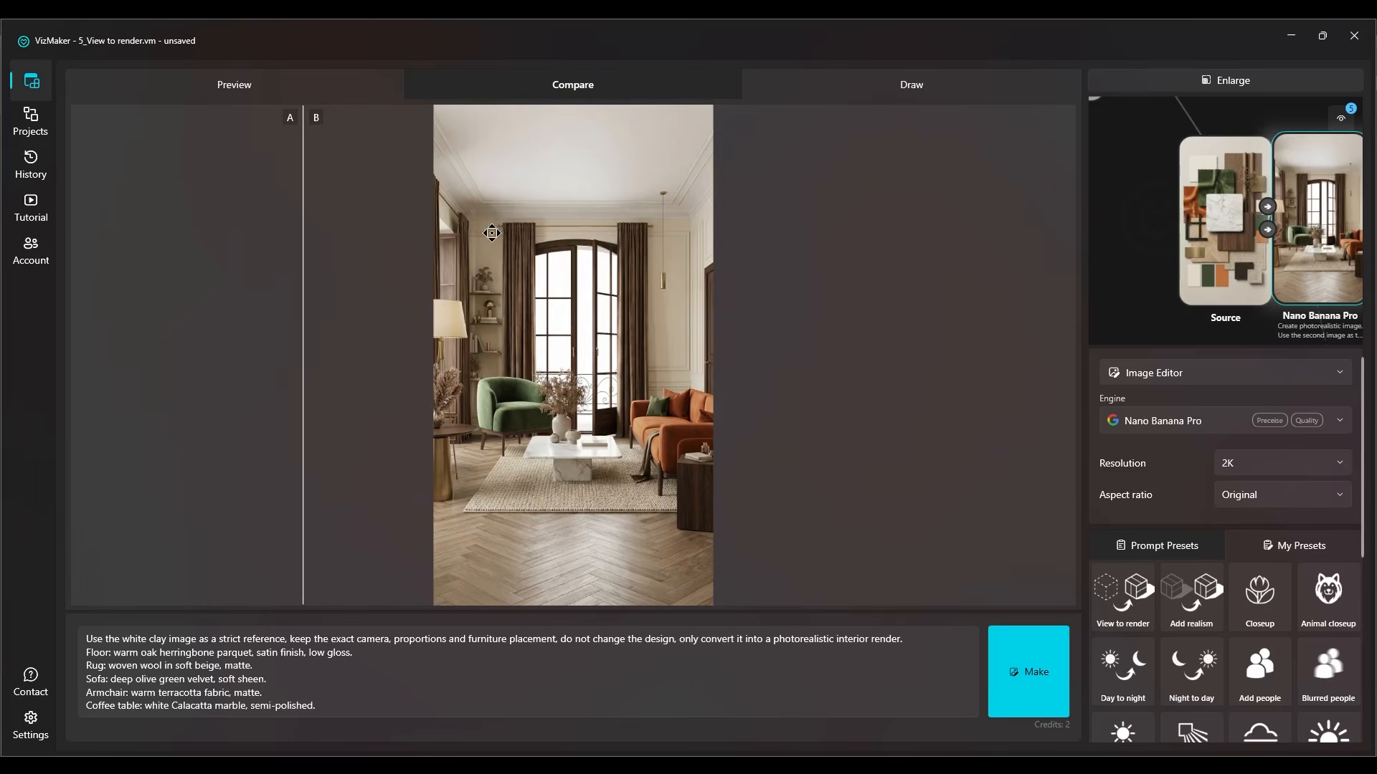
drag(306, 237, 767, 269)
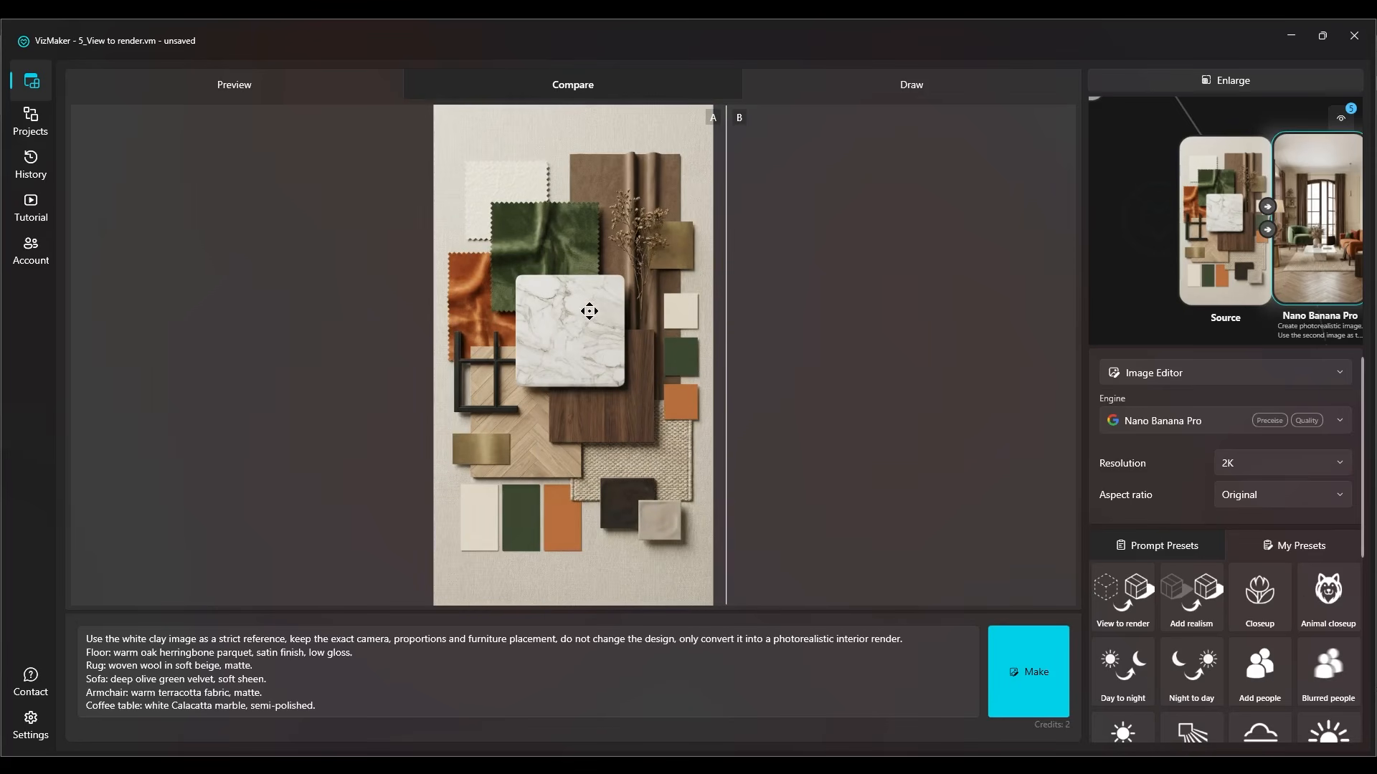
drag(720, 324, 379, 373)
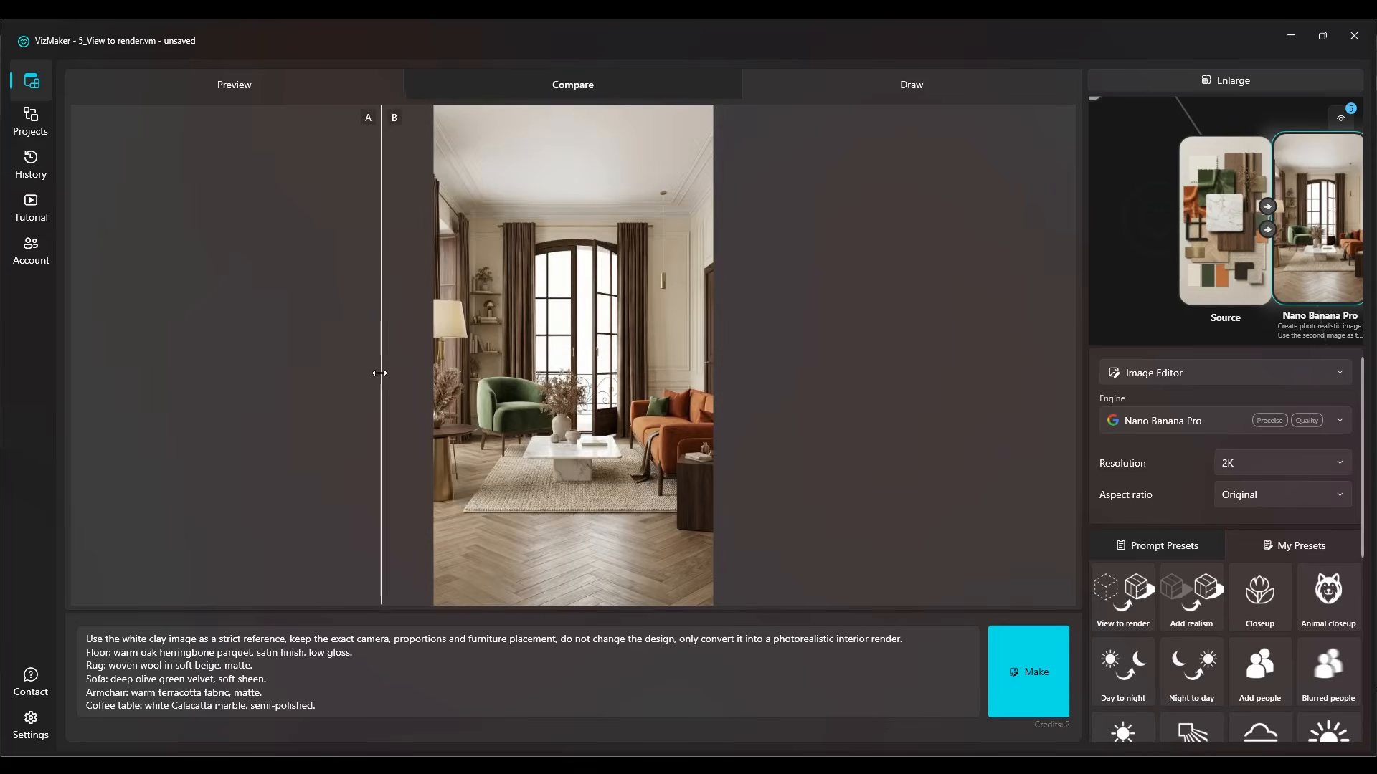
drag(379, 373, 342, 428)
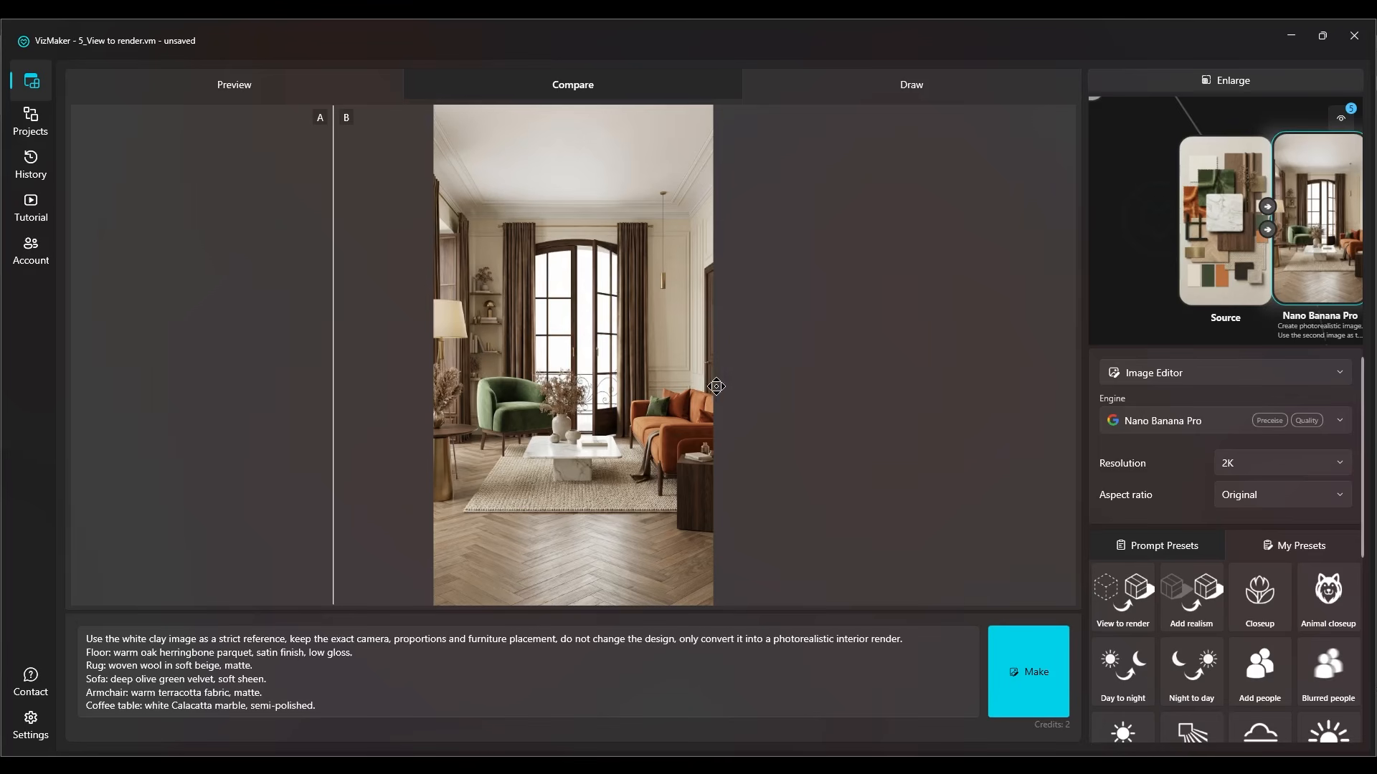
click(1191, 79)
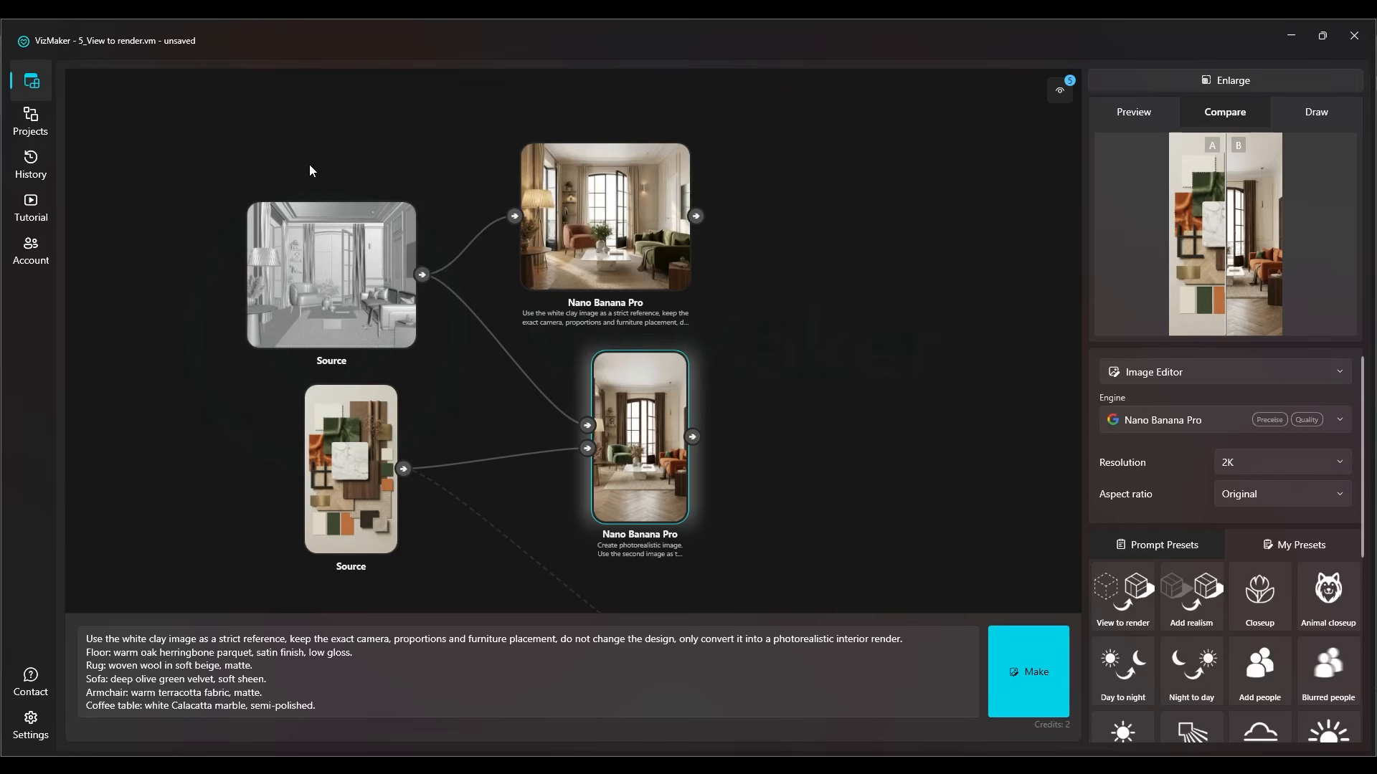
Examine the two generated bathroom moodboards and bring the dark bathroom source closer to its moodboard.
drag(477, 370, 458, 276)
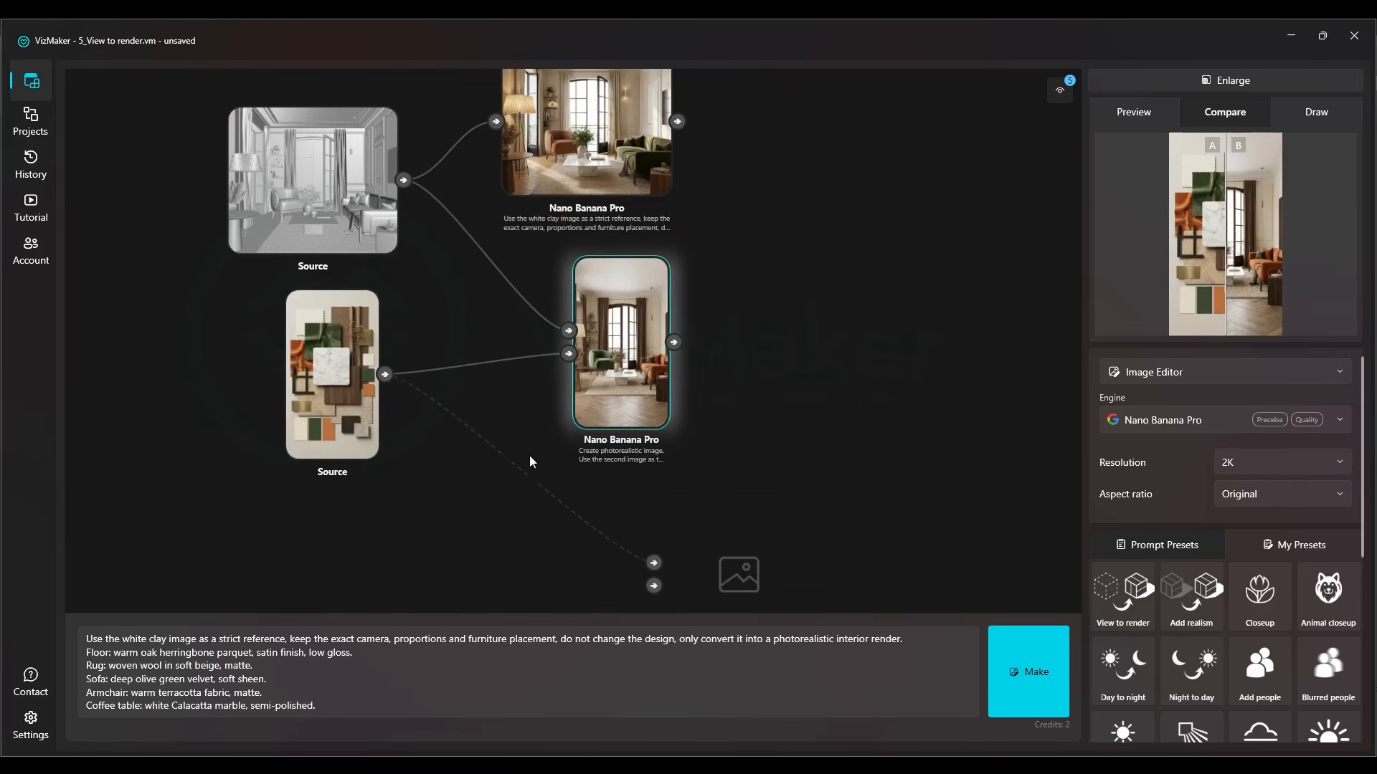
drag(548, 560, 553, 258)
scroll(553, 259, down, 6)
scroll(511, 415, up, 5)
drag(615, 429, 566, 244)
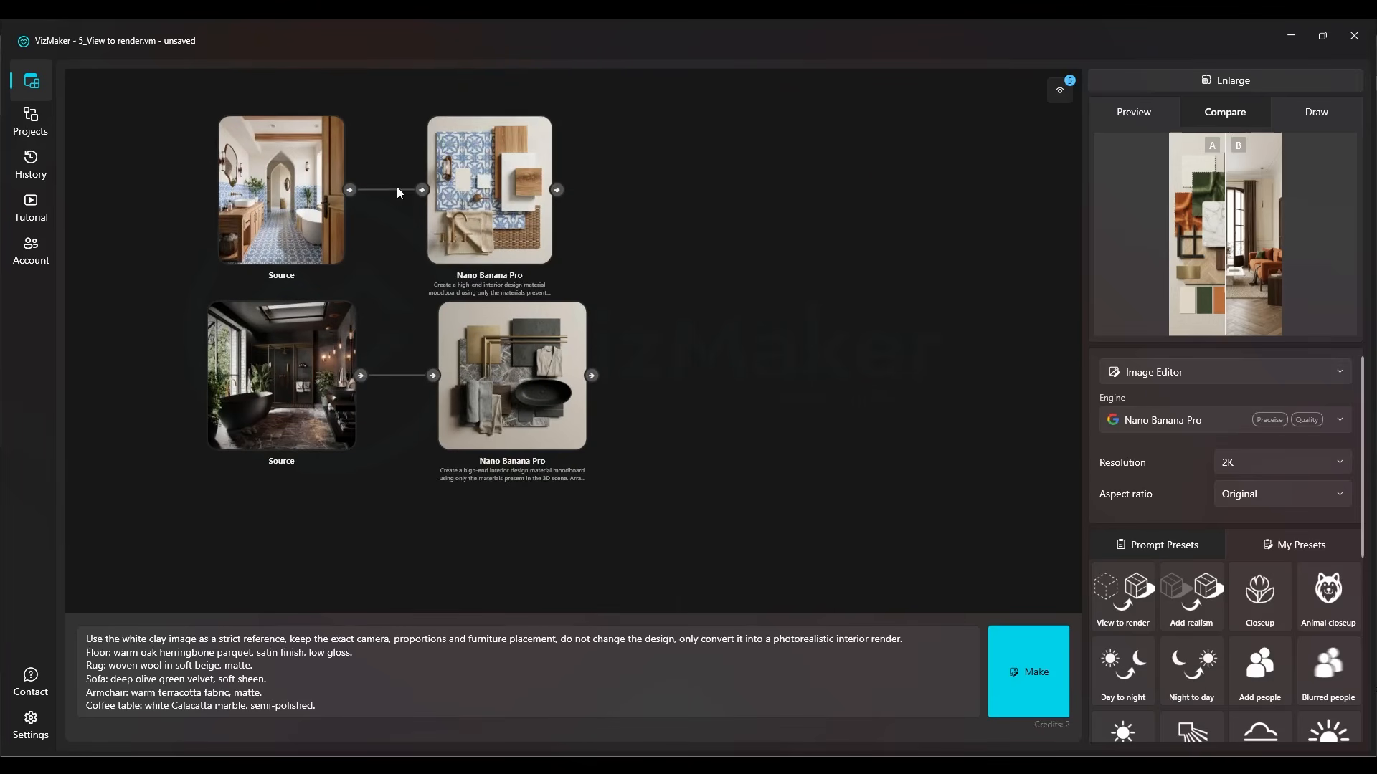
drag(401, 196, 422, 249)
mouse_move(545, 437)
mouse_down()
mouse_move(507, 432)
mouse_move(522, 427)
mouse_up()
scroll(401, 476, up, 7)
scroll(328, 342, down, 6)
drag(287, 226, 300, 242)
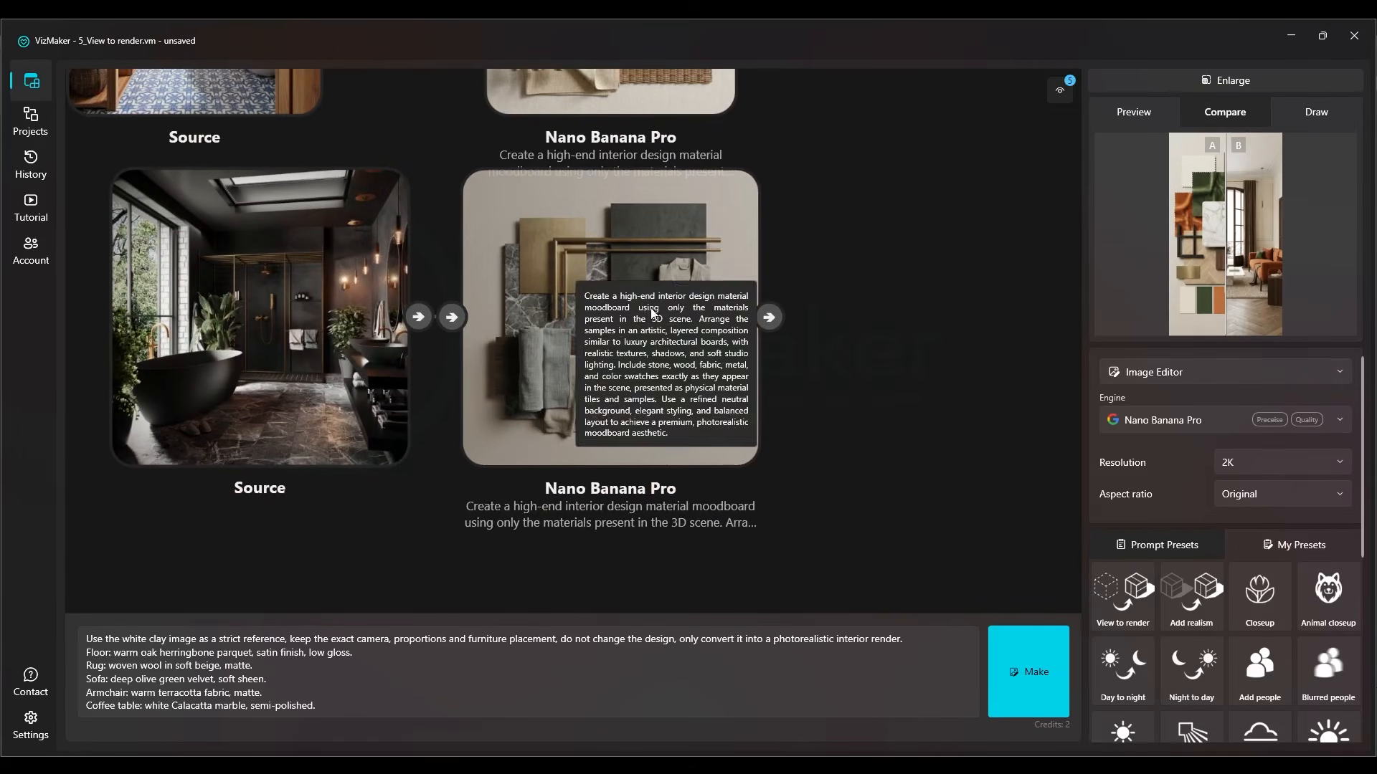
Move the blue-tiled bathroom source closer to its generated moodboard.
drag(885, 249, 944, 244)
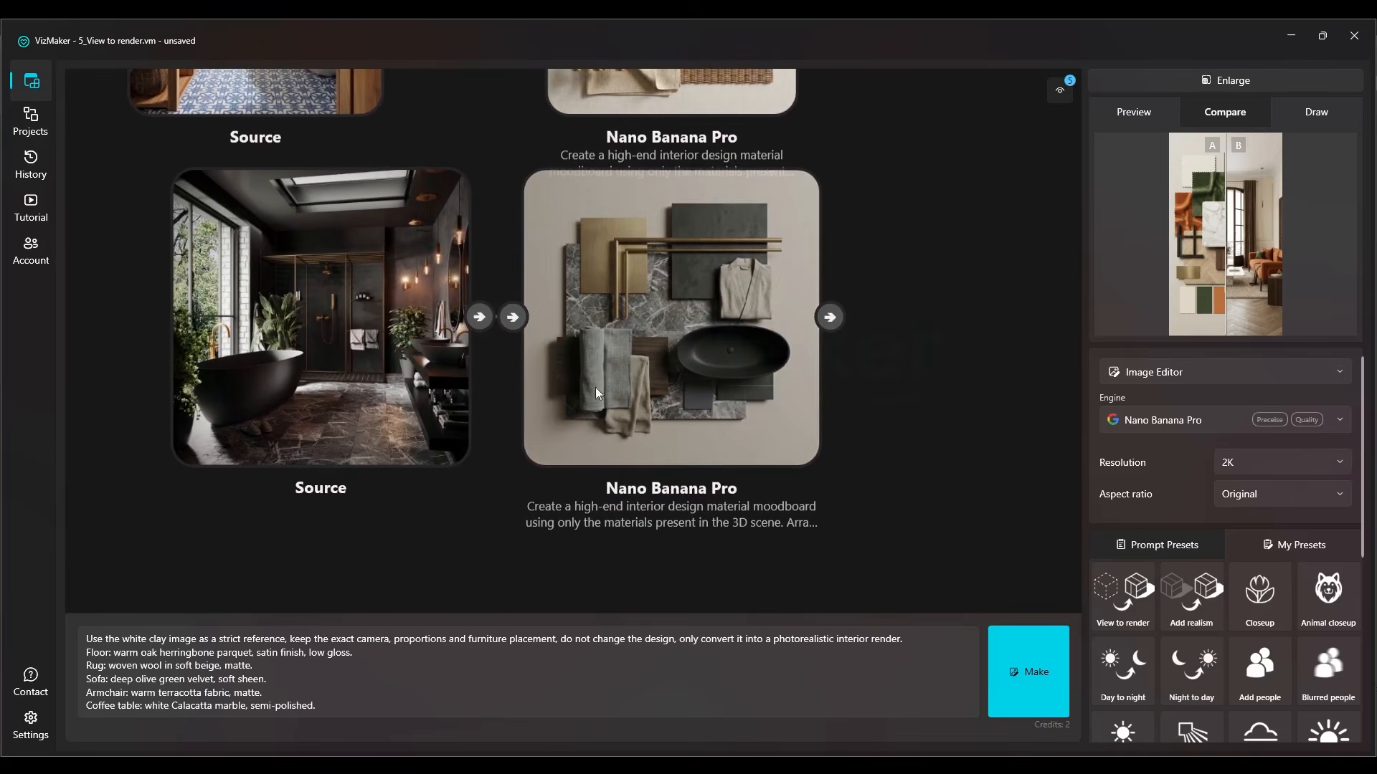
scroll(925, 452, up, 4)
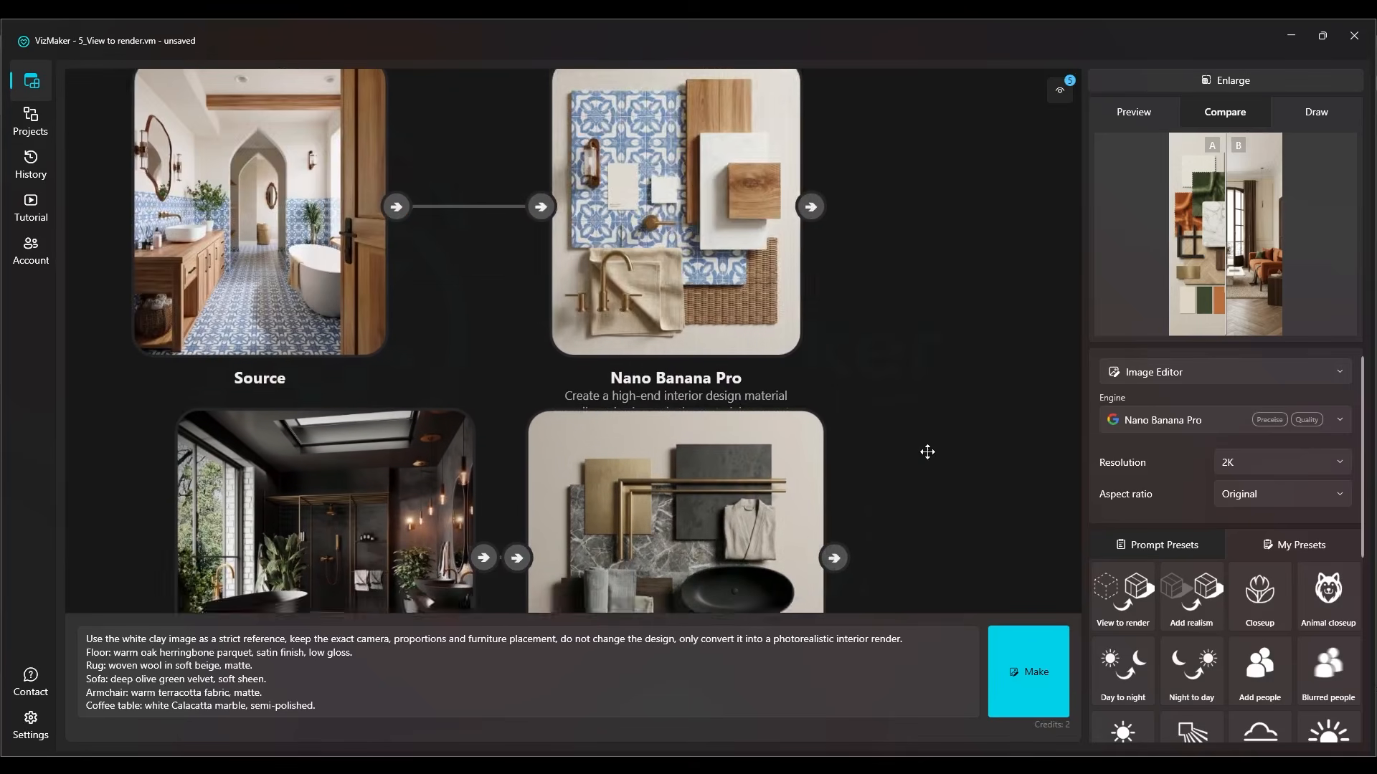
drag(289, 232, 388, 227)
Examine the earlier square clay living room source and the renders connected to it.
scroll(459, 284, down, 4)
scroll(540, 309, down, 2)
drag(704, 271, 474, 395)
scroll(473, 395, down, 2)
drag(573, 340, 203, 159)
drag(826, 296, 692, 517)
scroll(505, 236, up, 4)
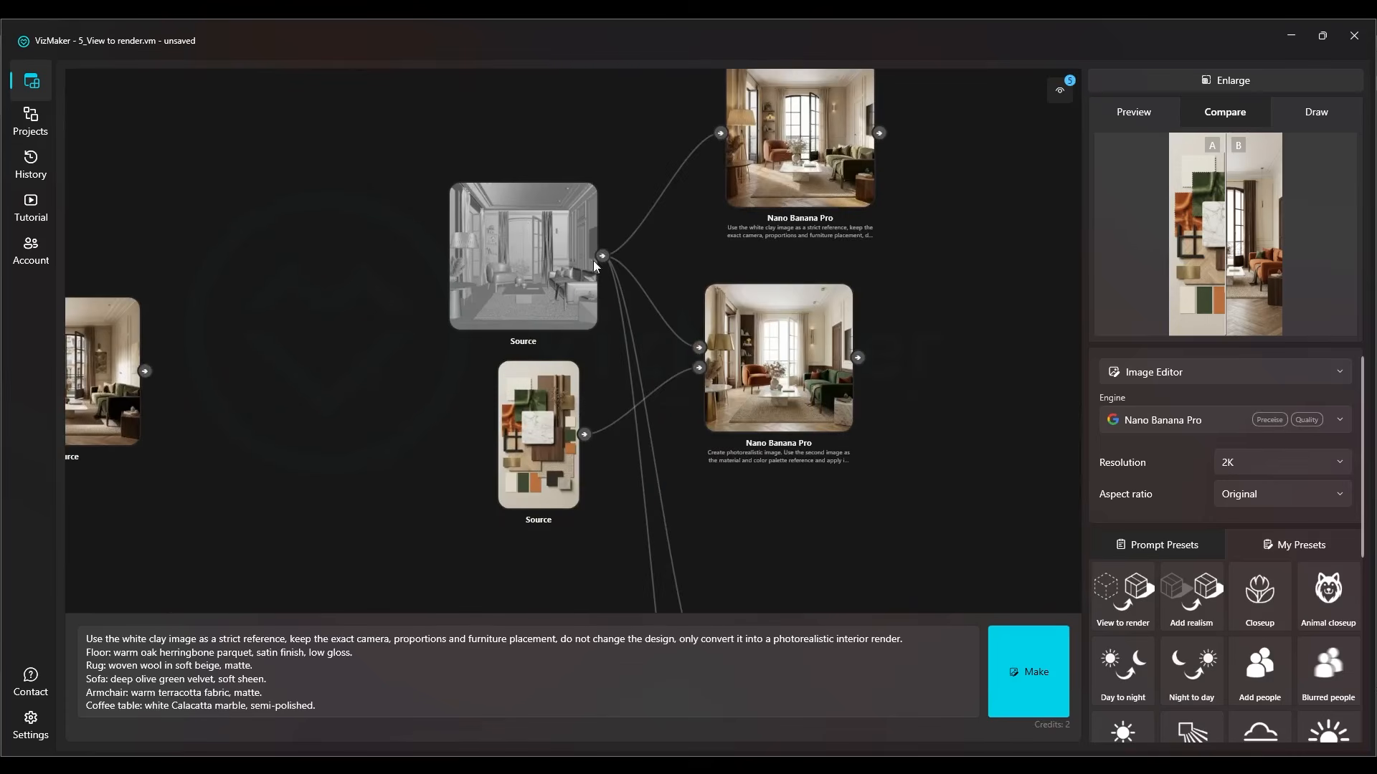
scroll(544, 222, up, 6)
scroll(545, 205, down, 3)
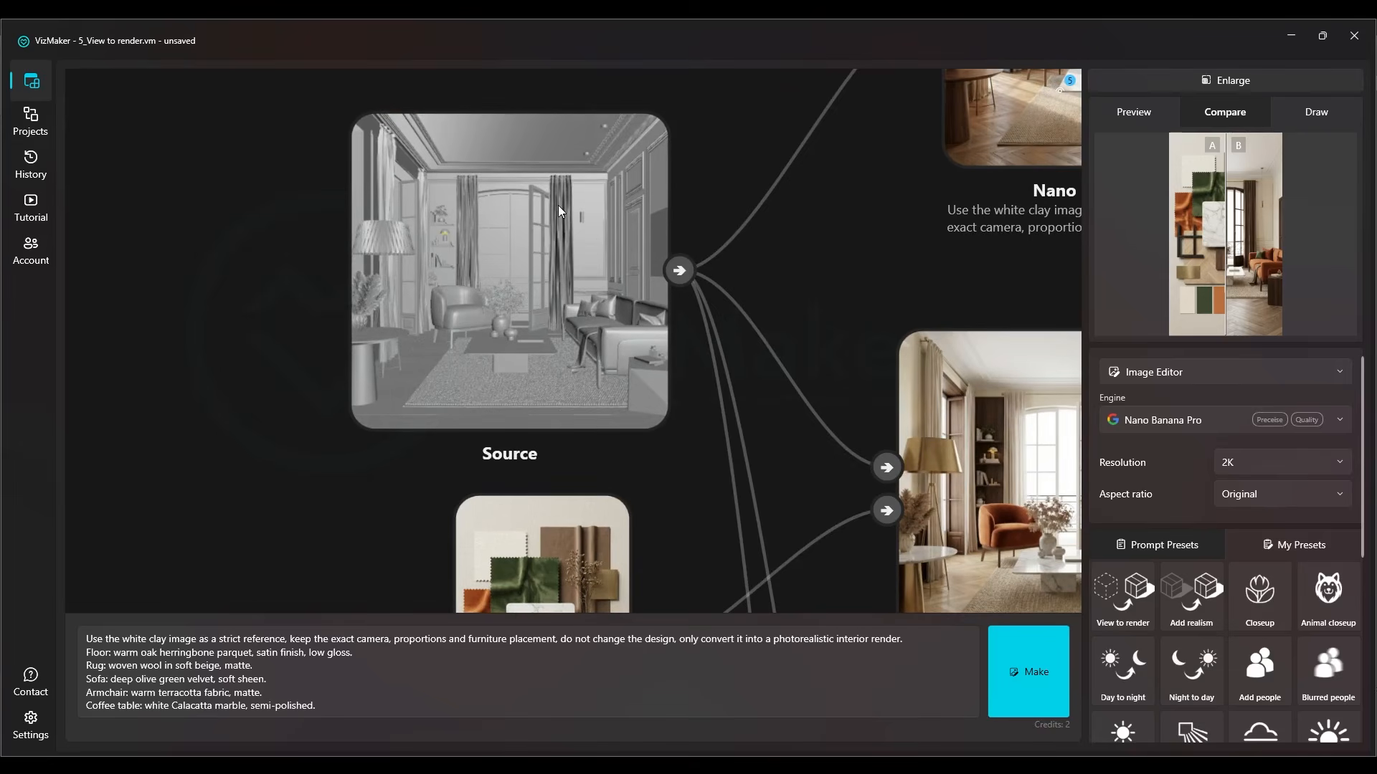
Copy the full prompt of the existing dark living room render that uses the second image as material and color palette reference.
scroll(553, 204, down, 4)
drag(629, 334, 558, 36)
click(726, 347)
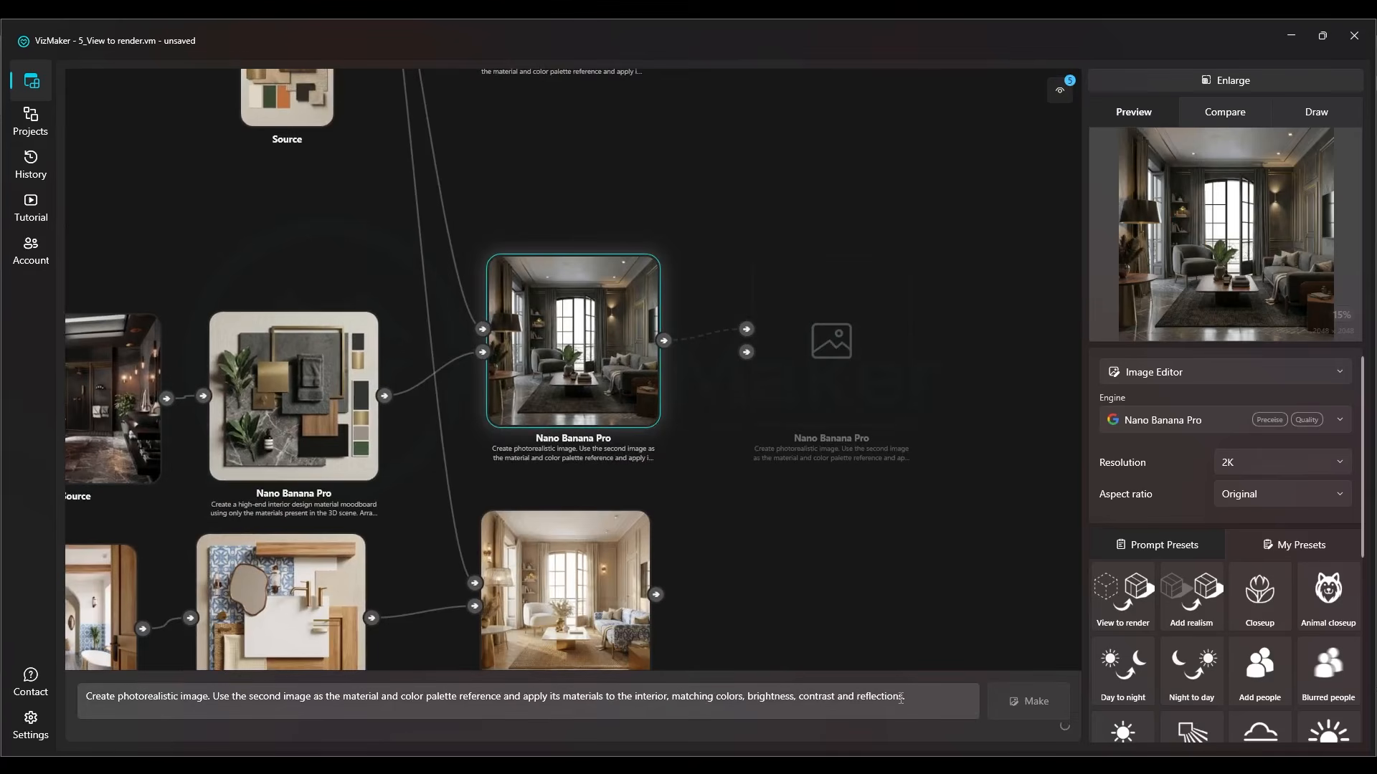
drag(907, 697, 80, 703)
key(ctrl+c)
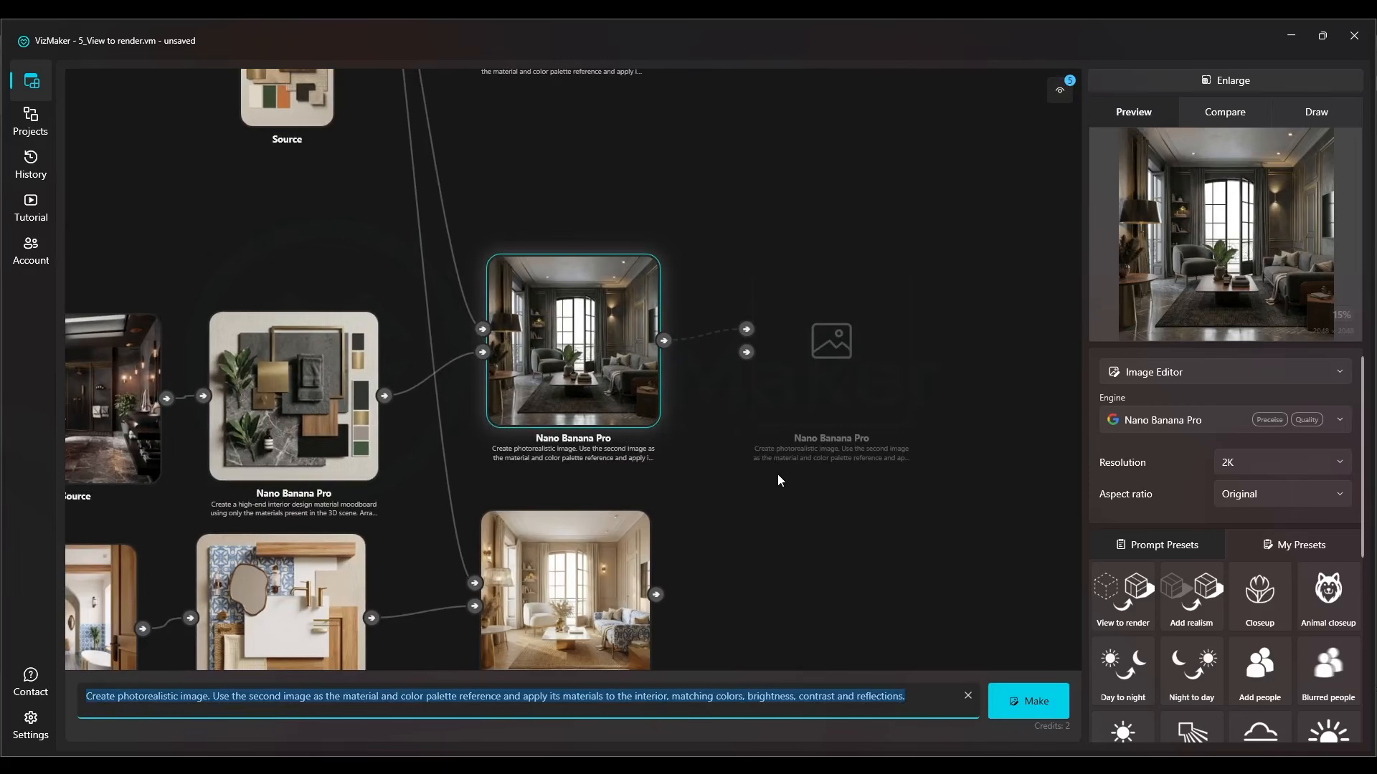
Select the grey clay living room source near the two new bathroom moodboards as the base for a new render.
click(844, 561)
scroll(847, 563, down, 4)
drag(403, 359, 1179, 486)
scroll(677, 433, down, 3)
drag(456, 427, 431, 332)
scroll(416, 374, up, 4)
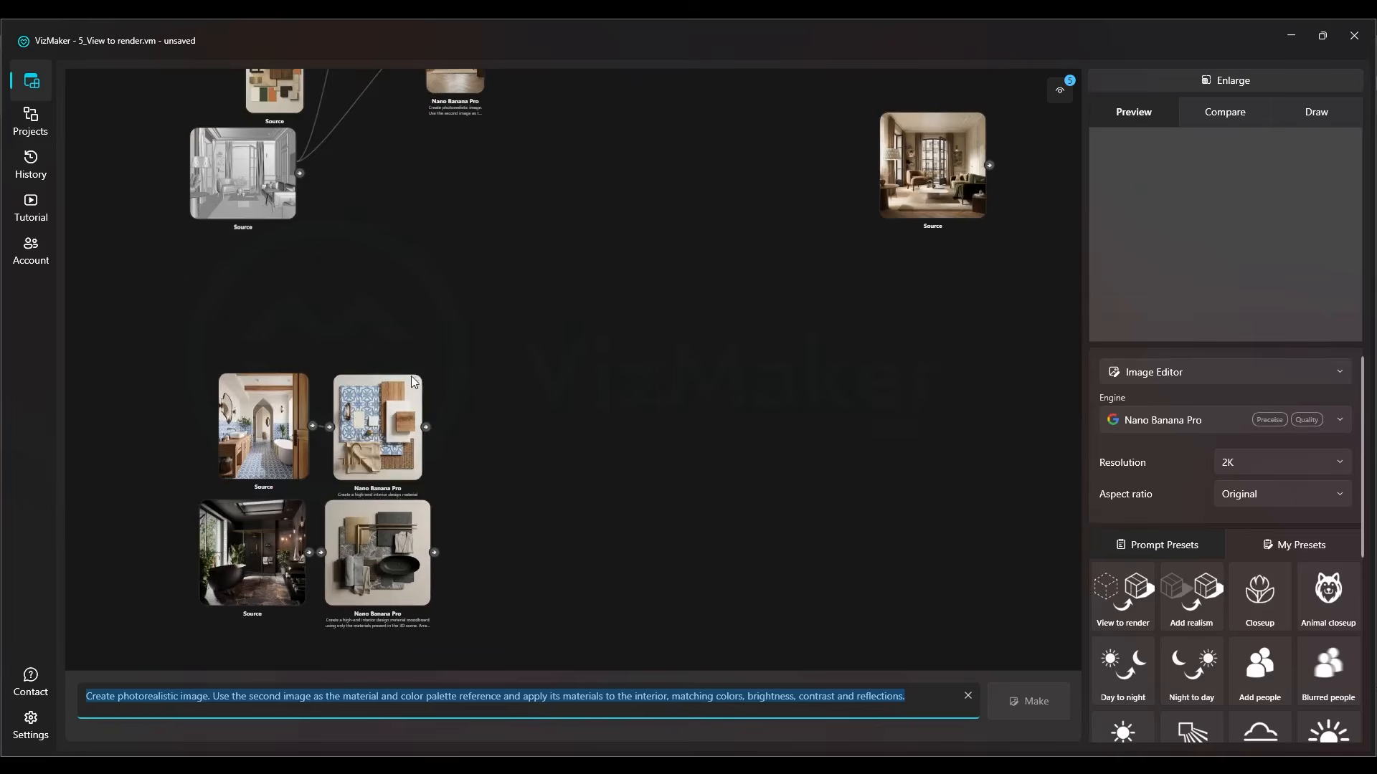
click(295, 210)
scroll(347, 194, down, 3)
drag(691, 369, 424, 305)
drag(334, 221, 401, 293)
scroll(401, 293, up, 5)
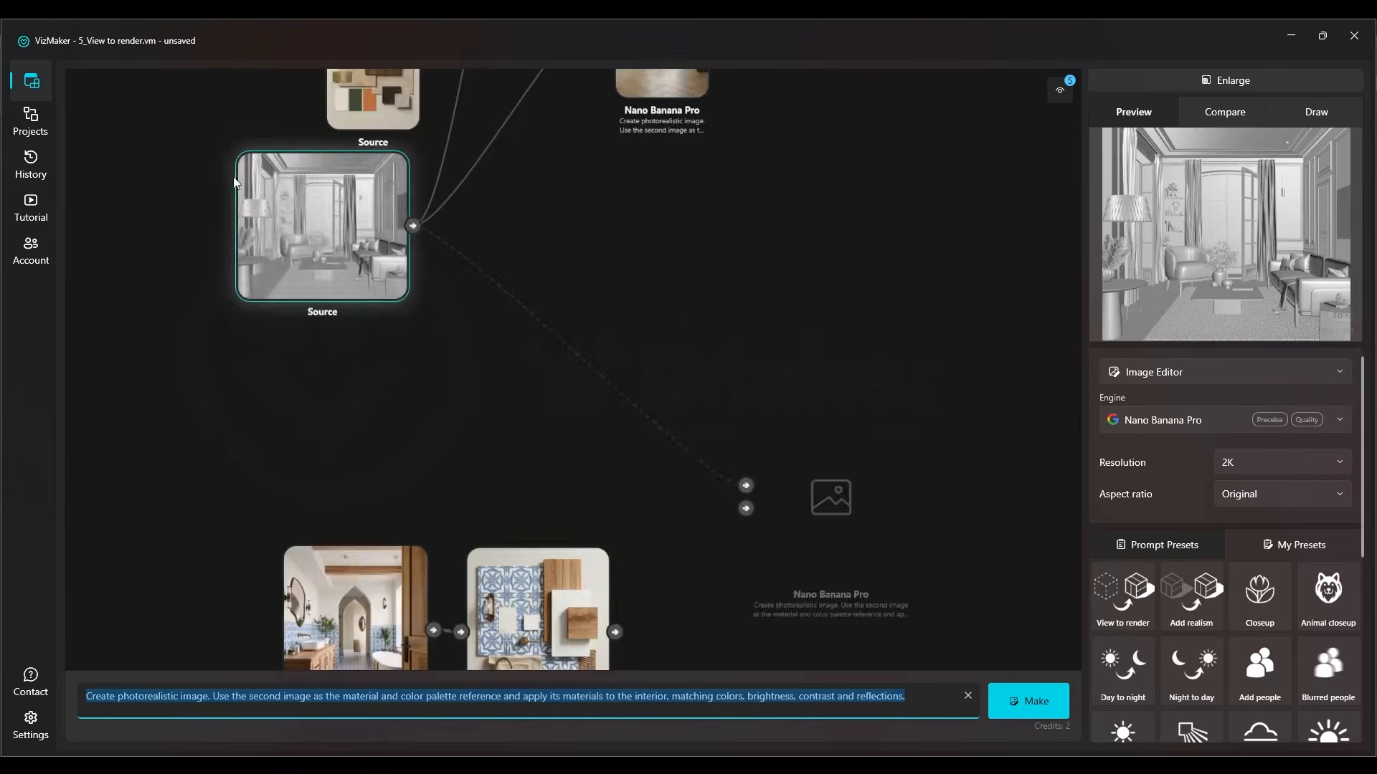
scroll(538, 370, down, 5)
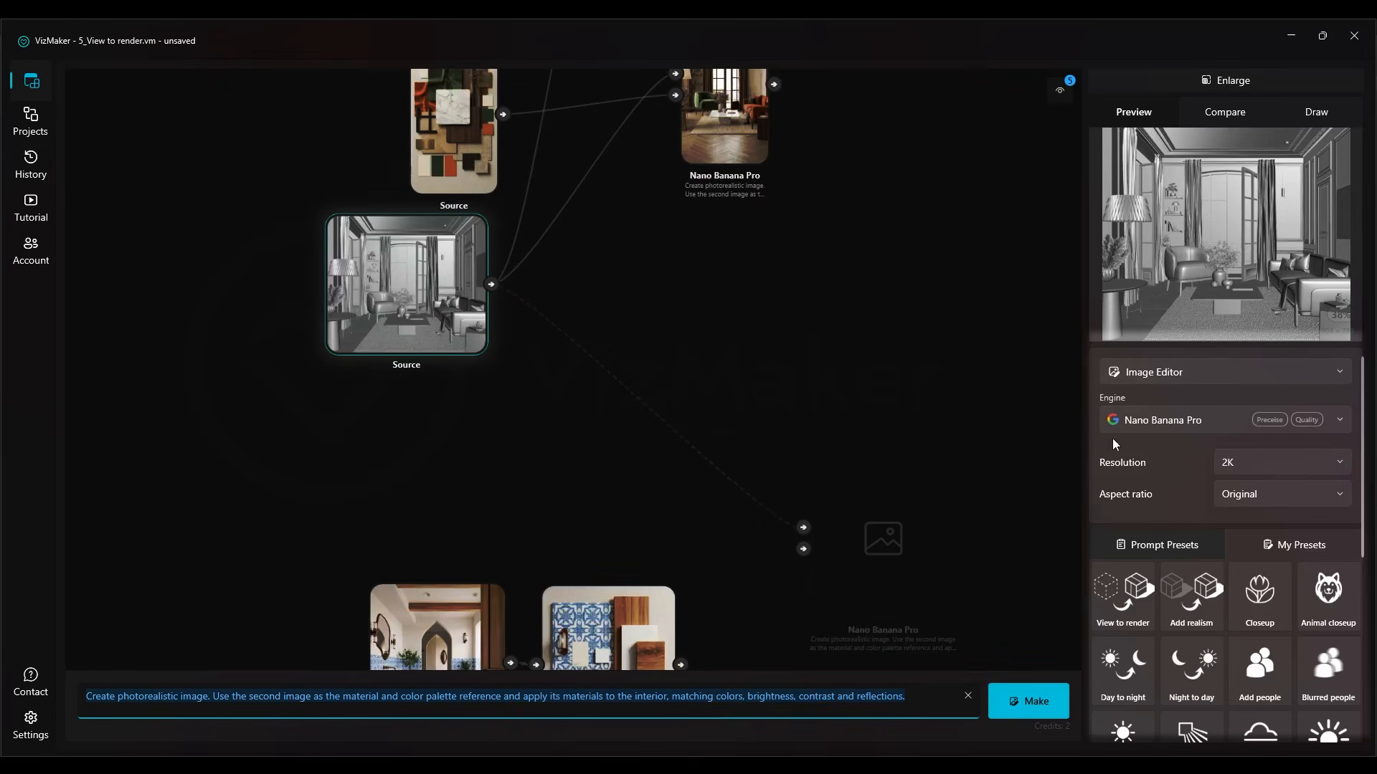
Reposition the new output placeholder nearer the clay source and connect the blue-tiled bathroom moodboard to it as the second input.
drag(896, 535, 859, 390)
drag(828, 410, 640, 245)
drag(493, 499, 601, 182)
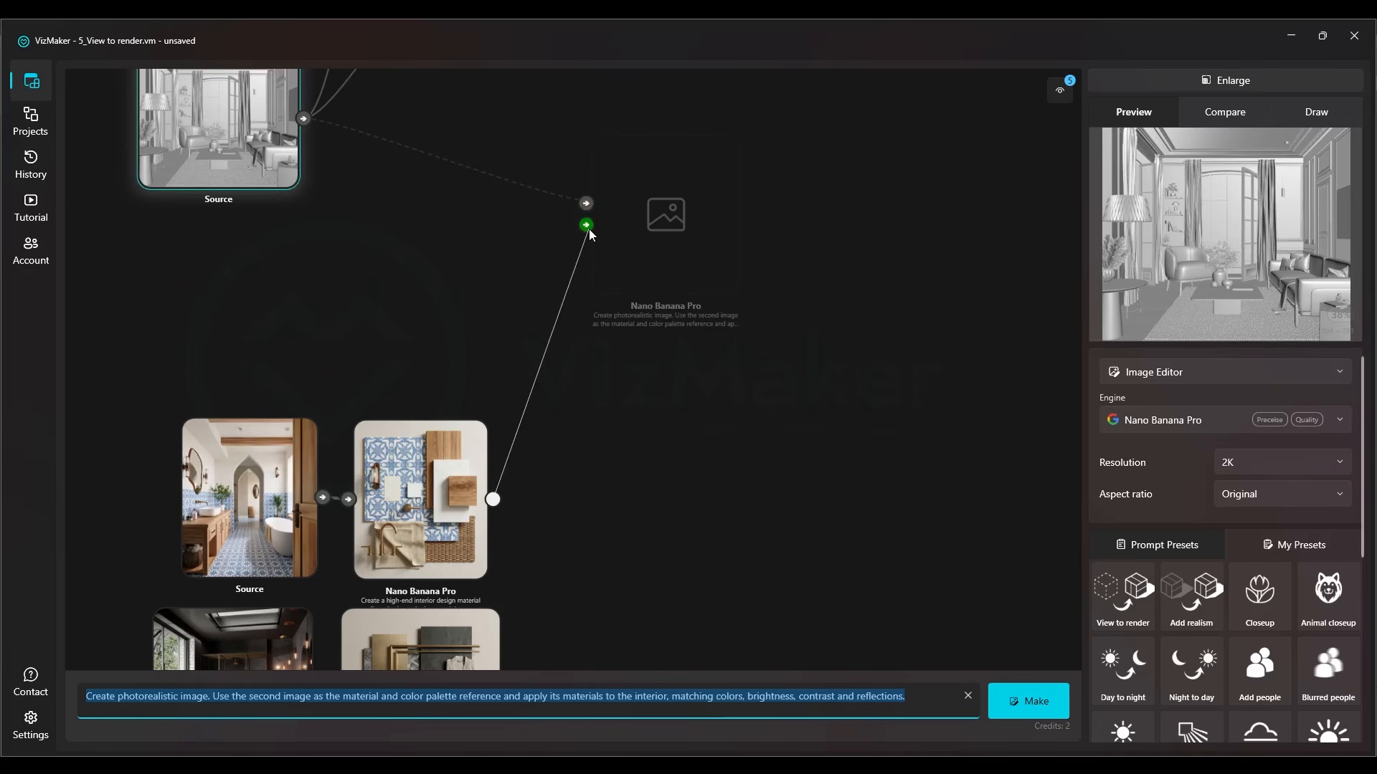
drag(586, 229, 577, 229)
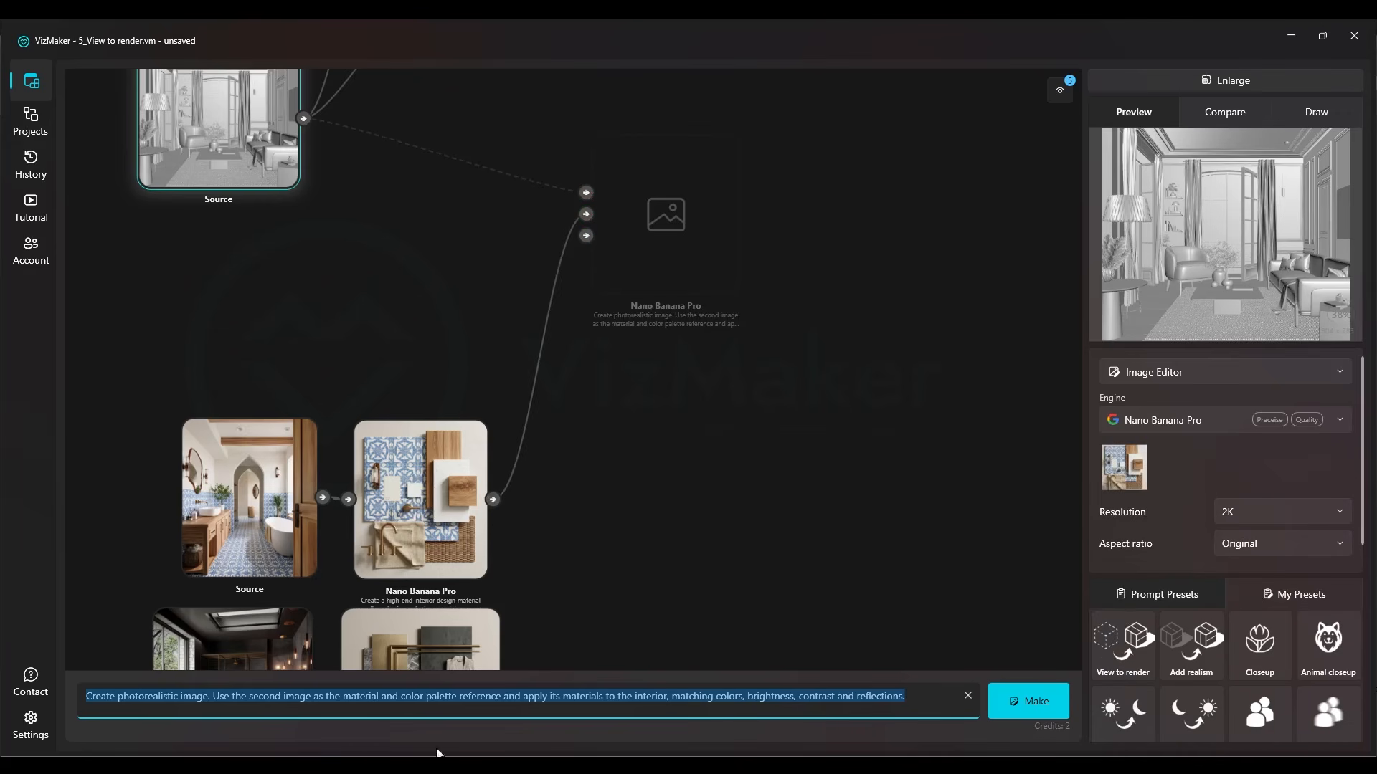
Replace the prompt with the copied one about applying the second image's materials and color palette, and review its wording.
triple_click(366, 697)
key(ctrl+v)
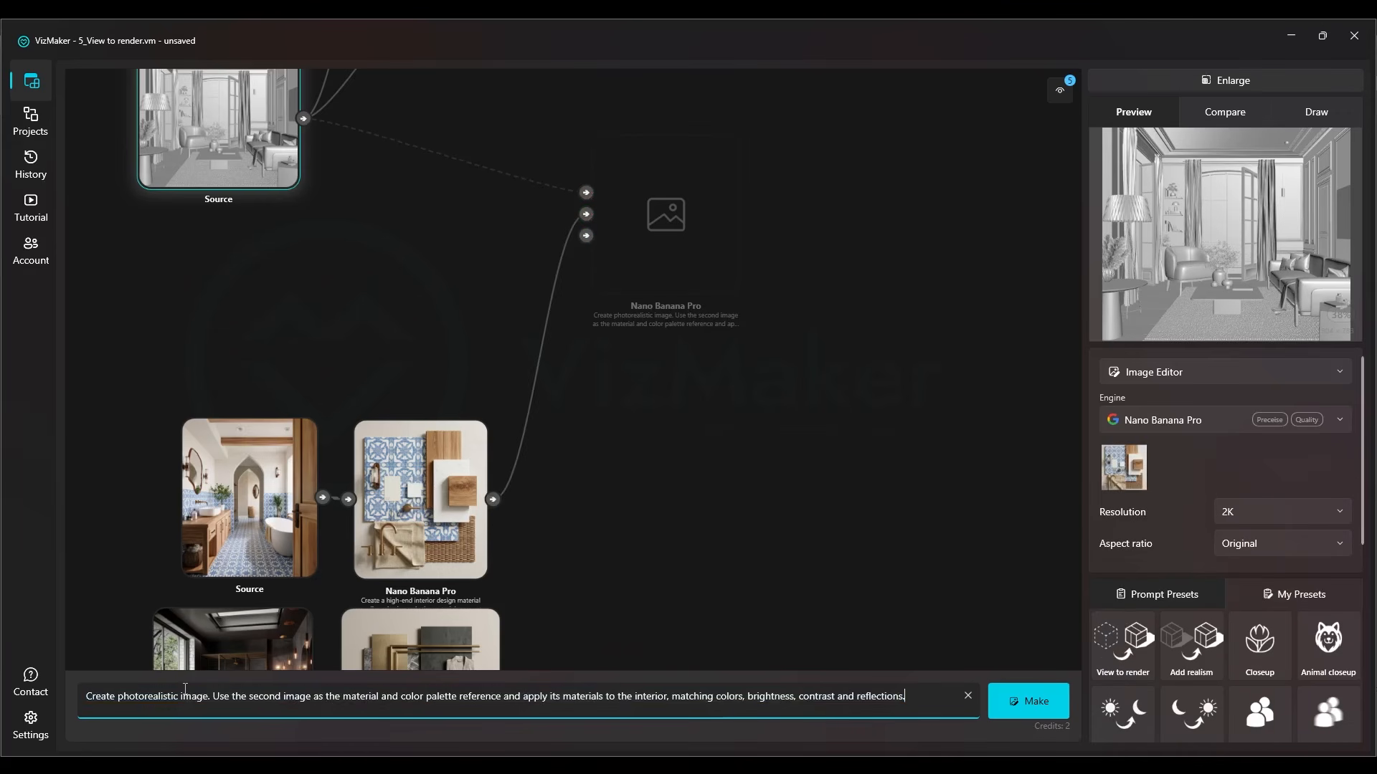
drag(186, 698, 236, 698)
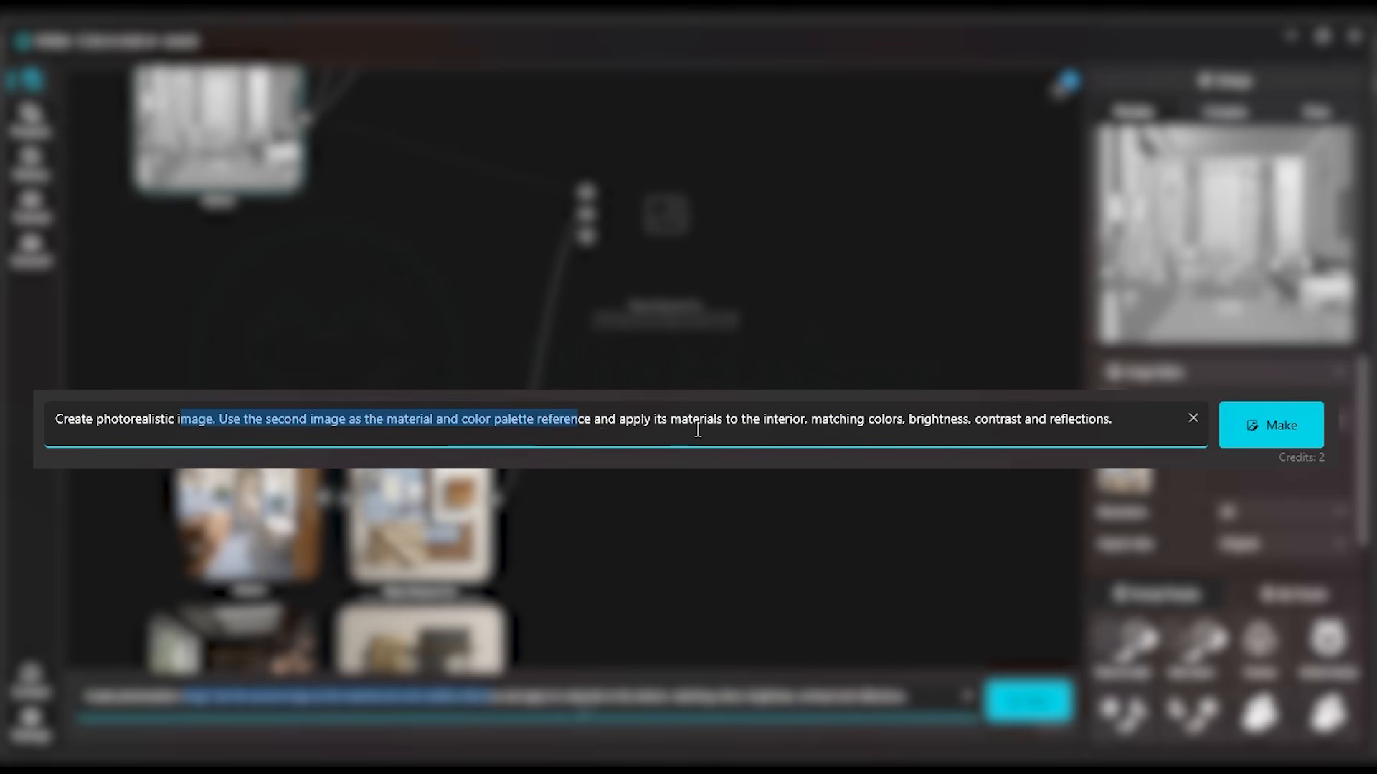
Generate the living room render from the clay source and blue-tiled moodboard, and place the new node beside that moodboard.
drag(678, 697, 726, 697)
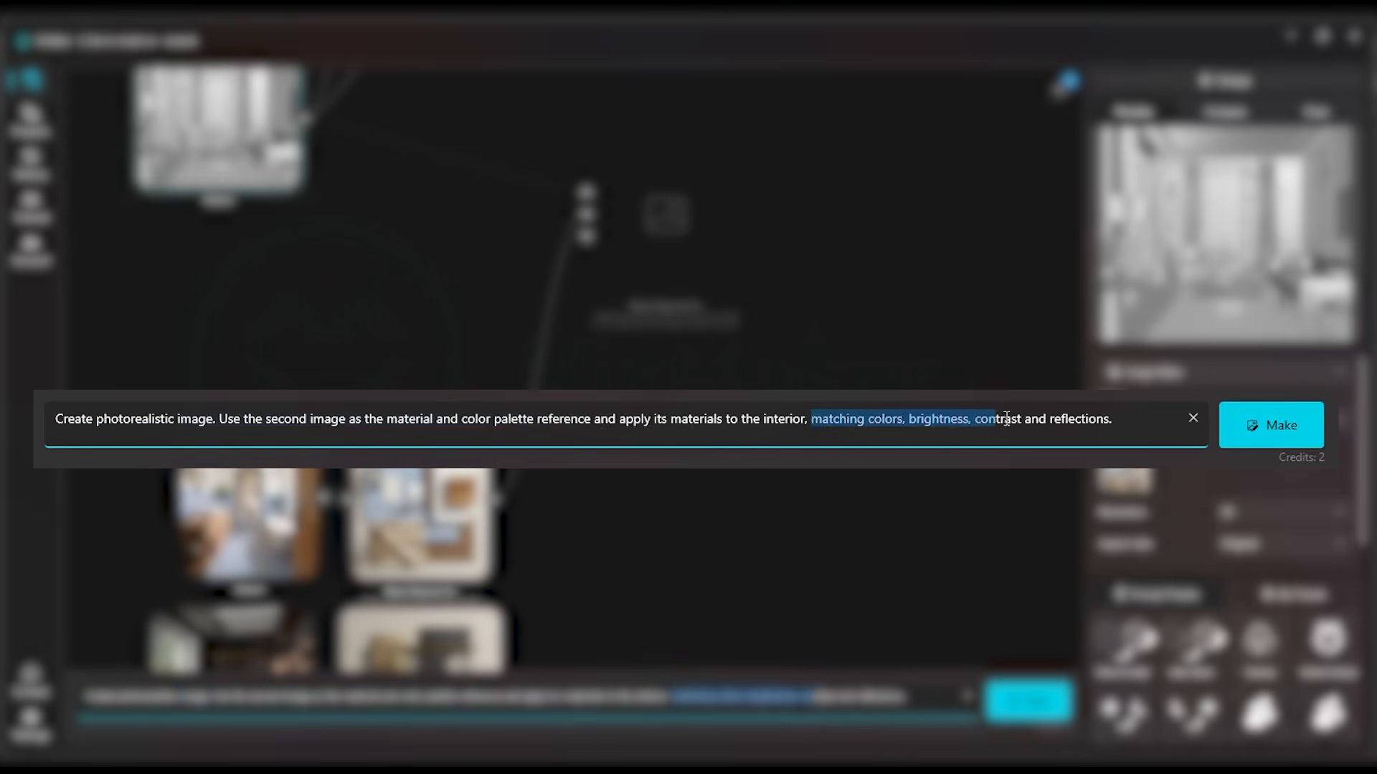
click(1031, 709)
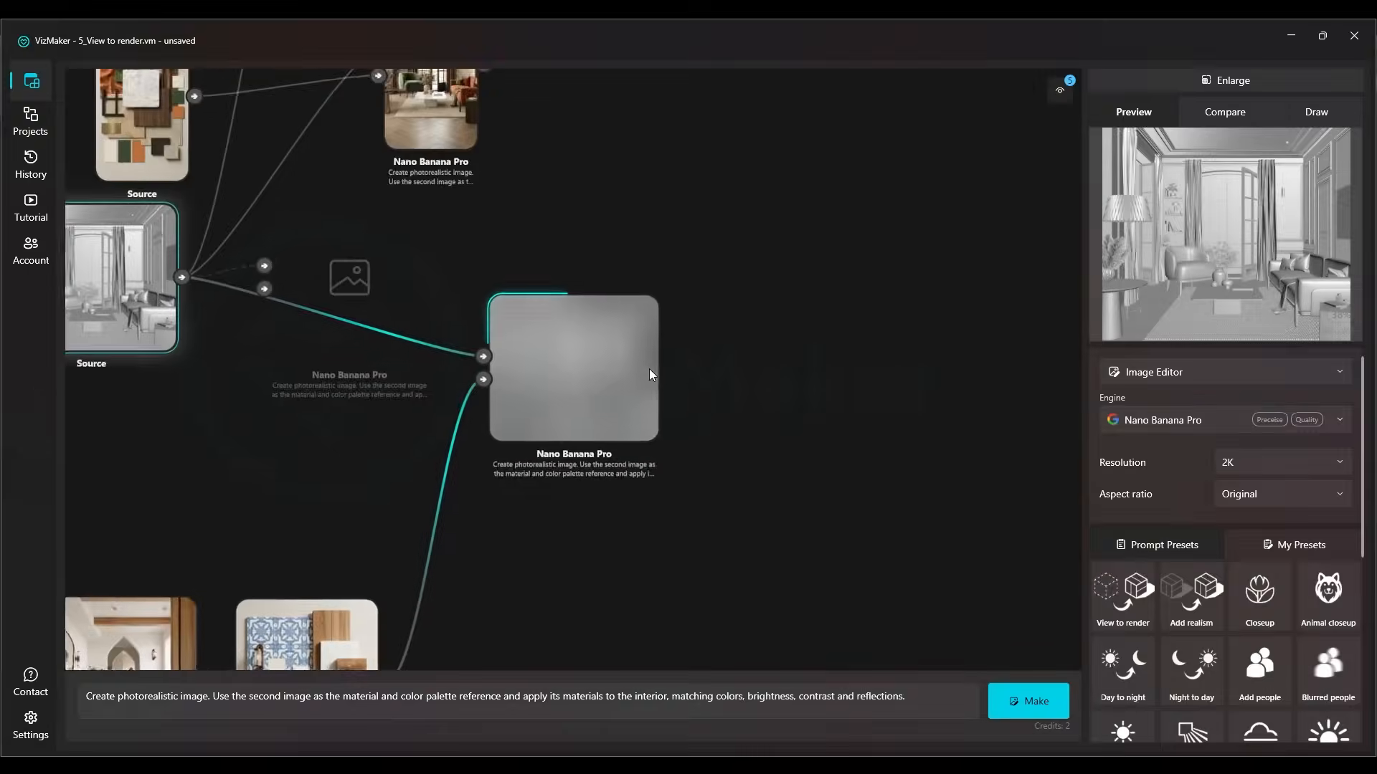
scroll(579, 285, down, 3)
drag(573, 317, 604, 516)
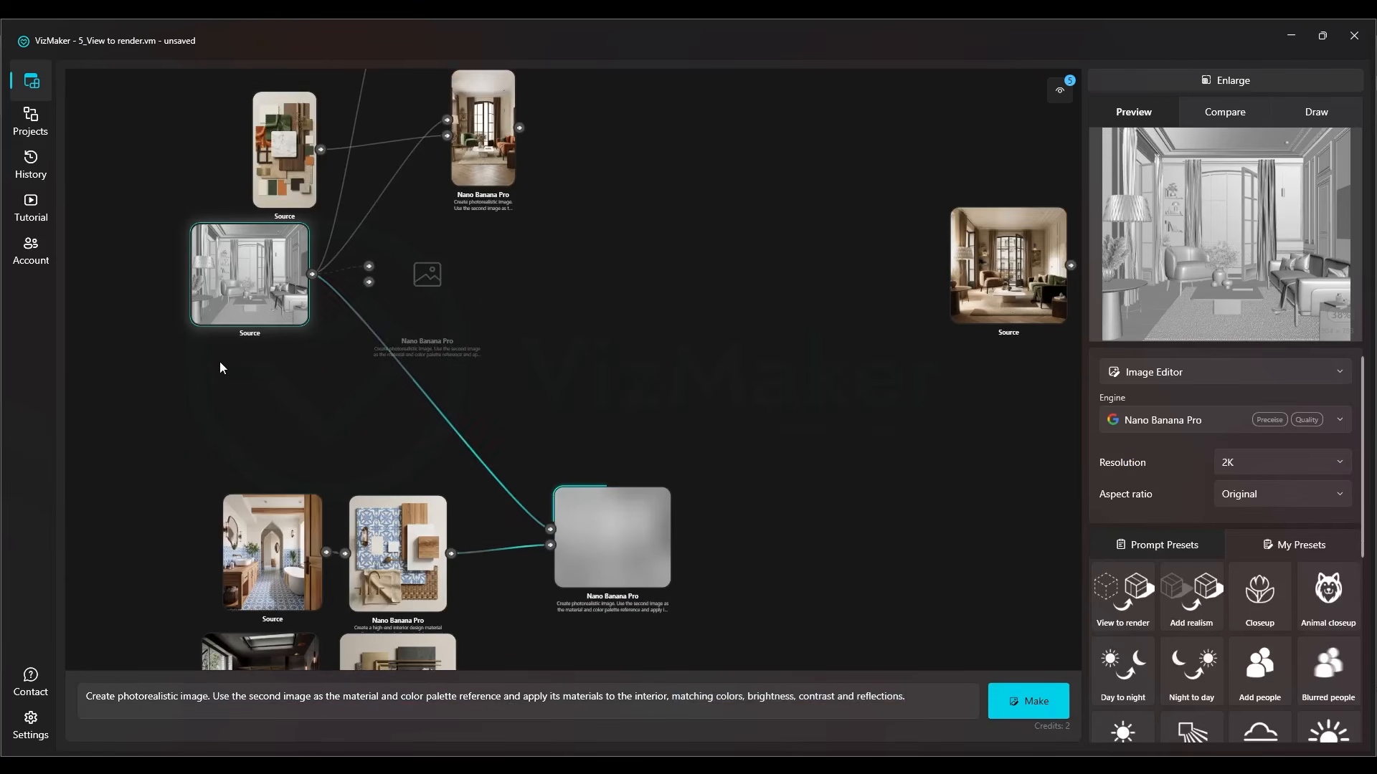
Generate another render from the same clay source with the dark bathroom moodboard as second input, placing it beside that moodboard.
double_click(239, 303)
drag(488, 461, 278, 181)
scroll(445, 175, down, 5)
drag(511, 169, 501, 182)
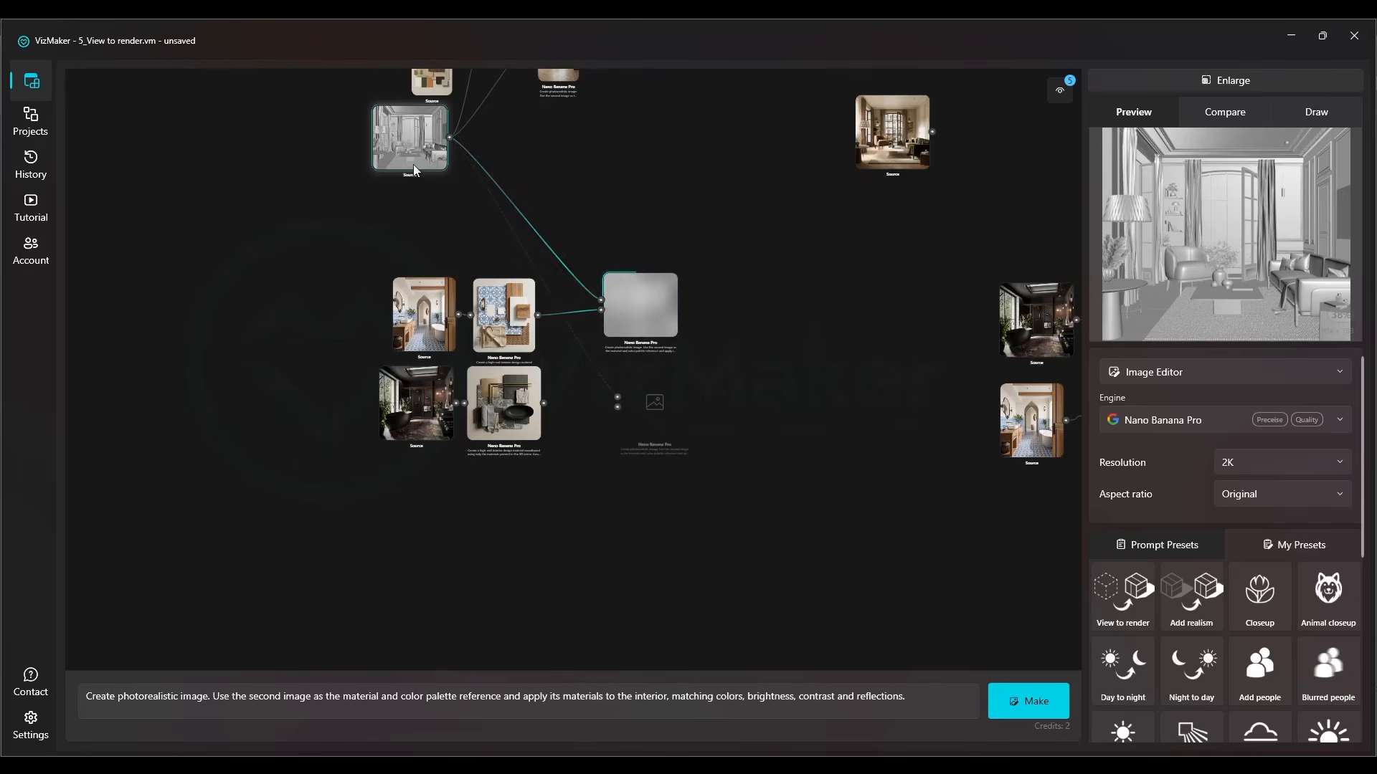
drag(610, 410, 618, 407)
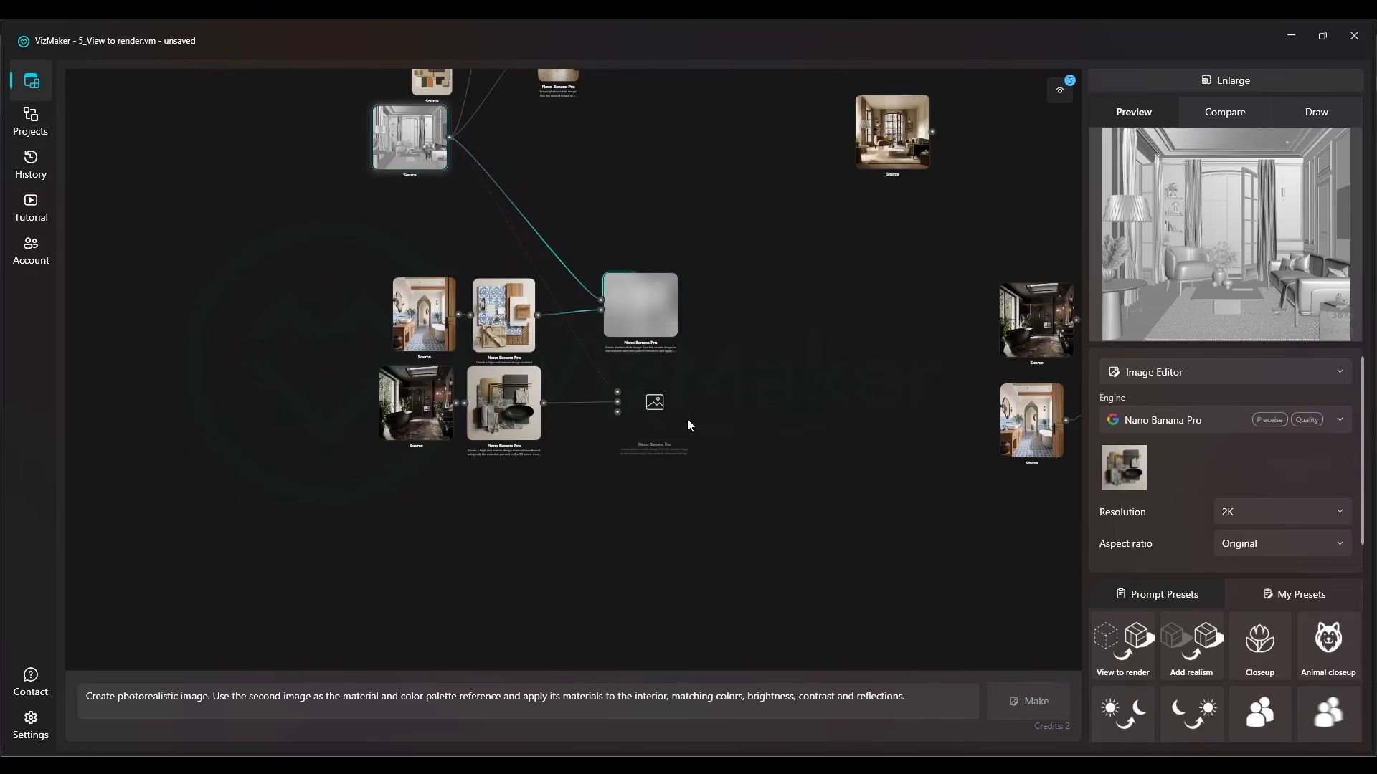
scroll(687, 420, up, 5)
scroll(572, 369, down, 5)
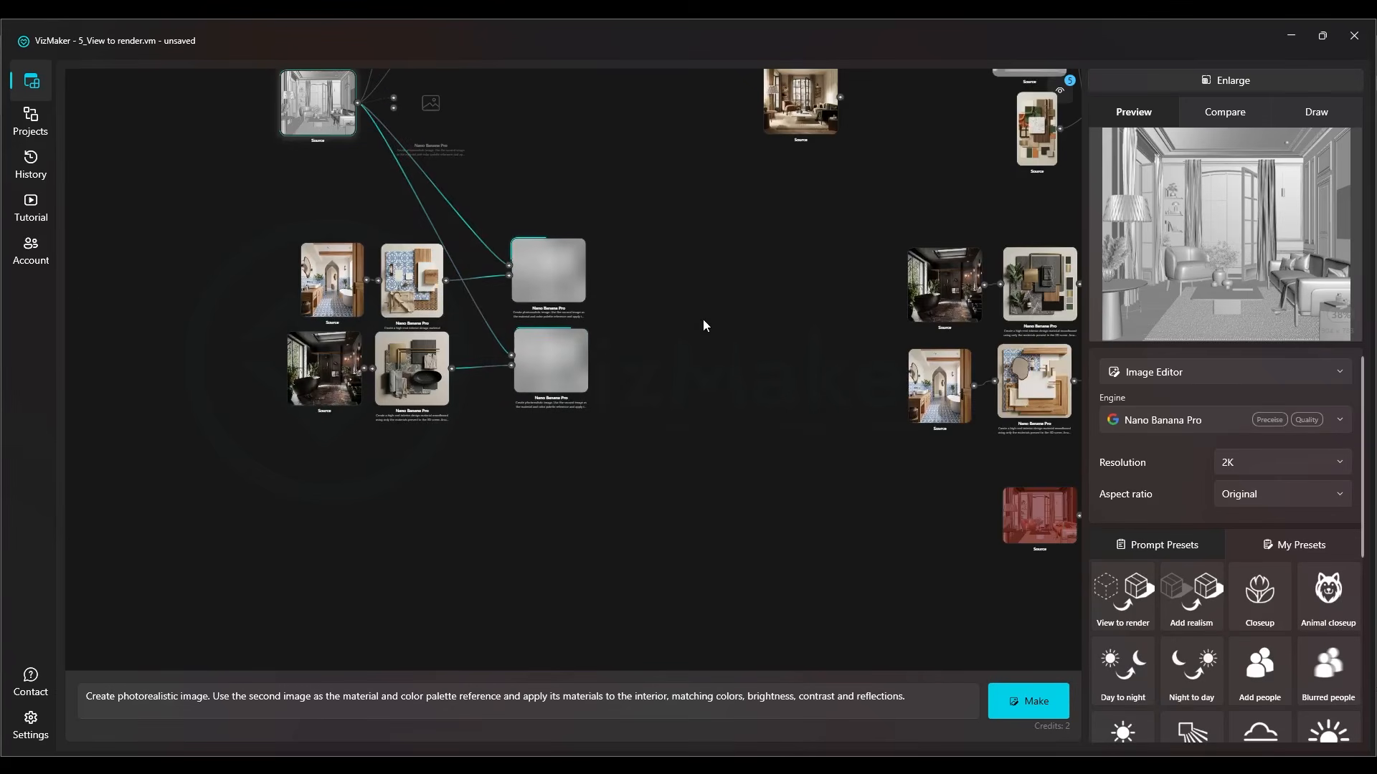
Move the red-tinted living room source and its two renders together to the free area below the dark bathroom moodboard.
drag(702, 325, 400, 255)
scroll(678, 373, down, 3)
drag(844, 391, 687, 509)
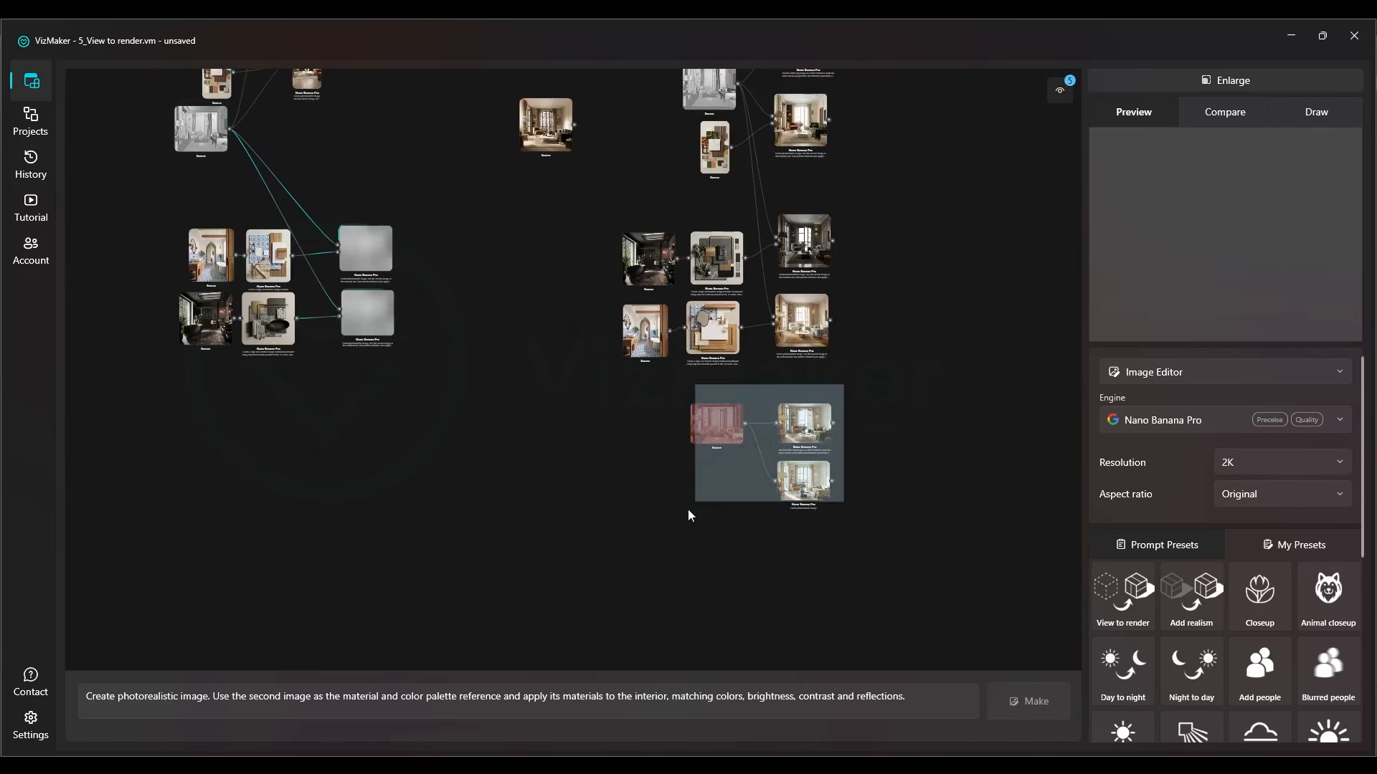
drag(723, 417, 245, 424)
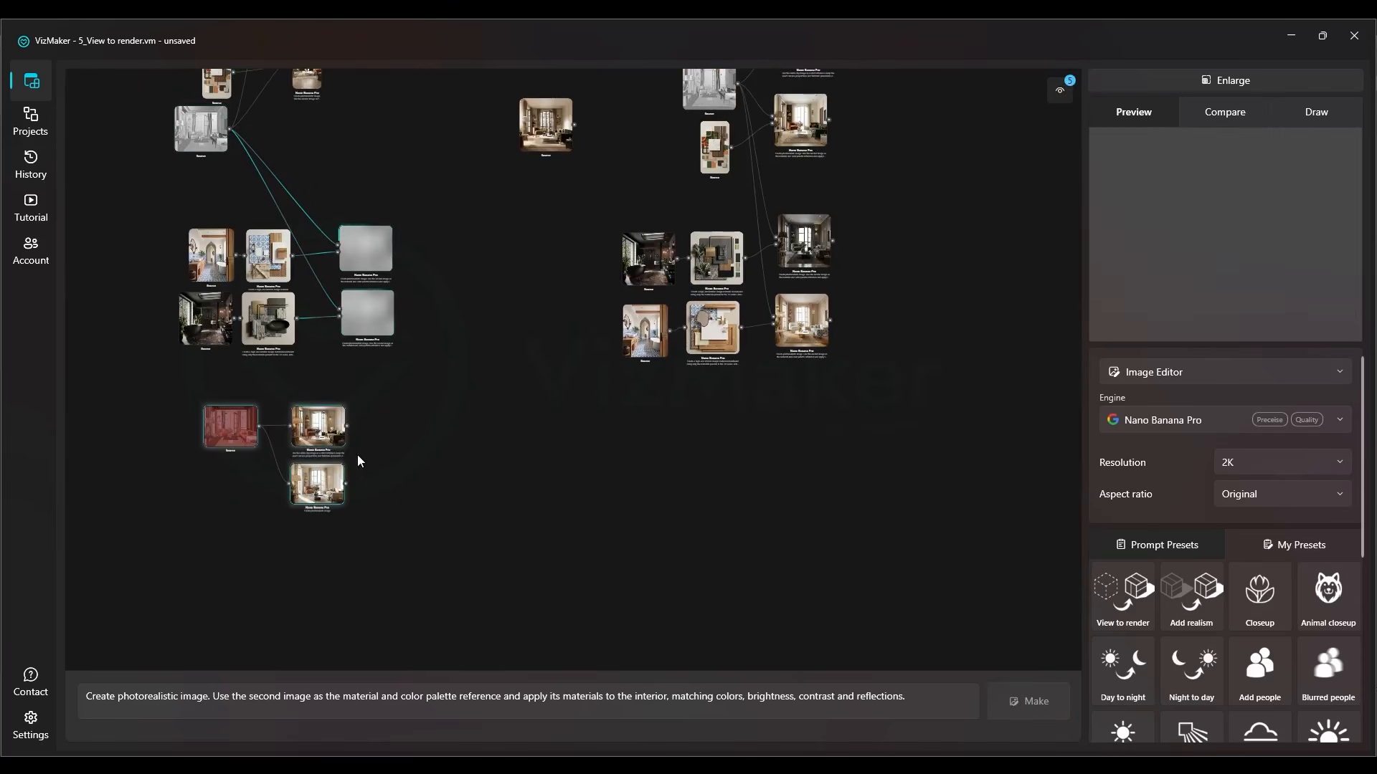
scroll(234, 305, up, 3)
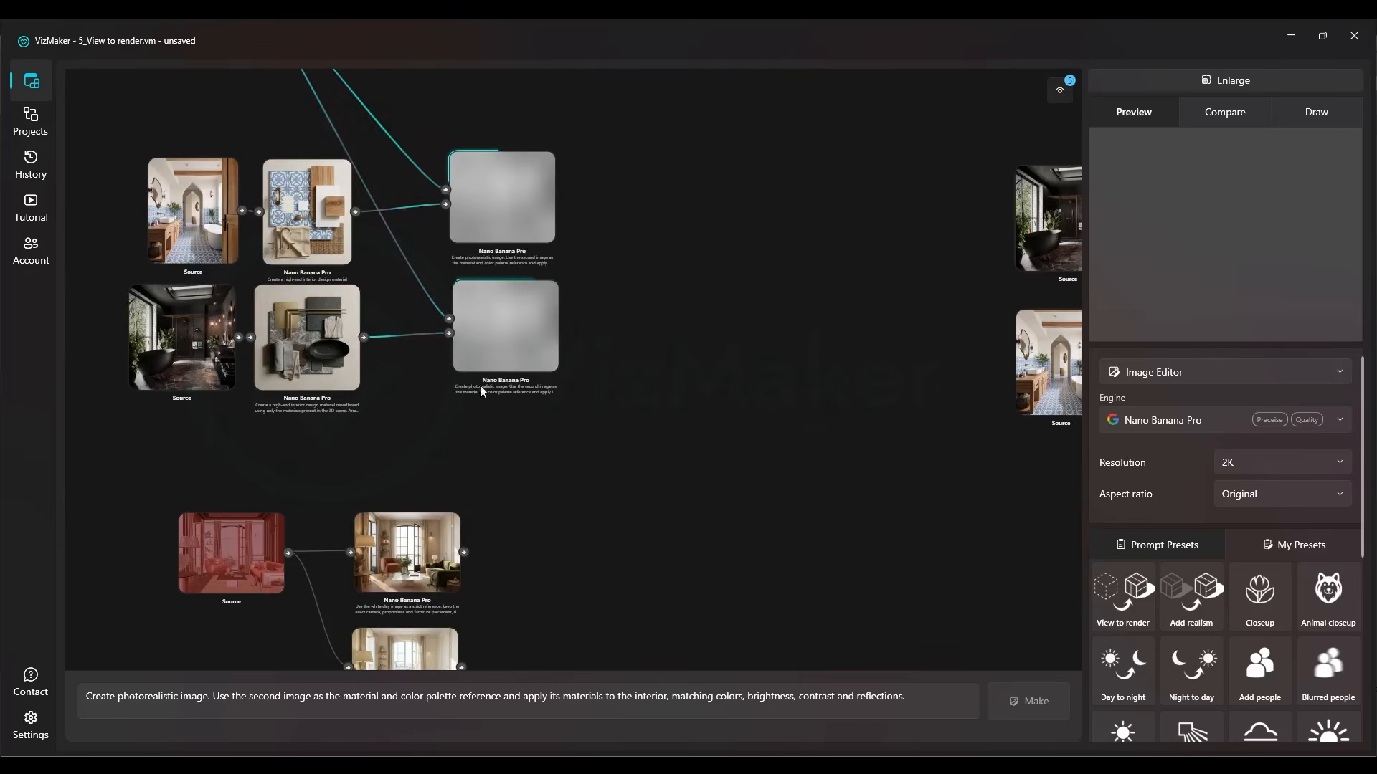
drag(338, 569, 418, 501)
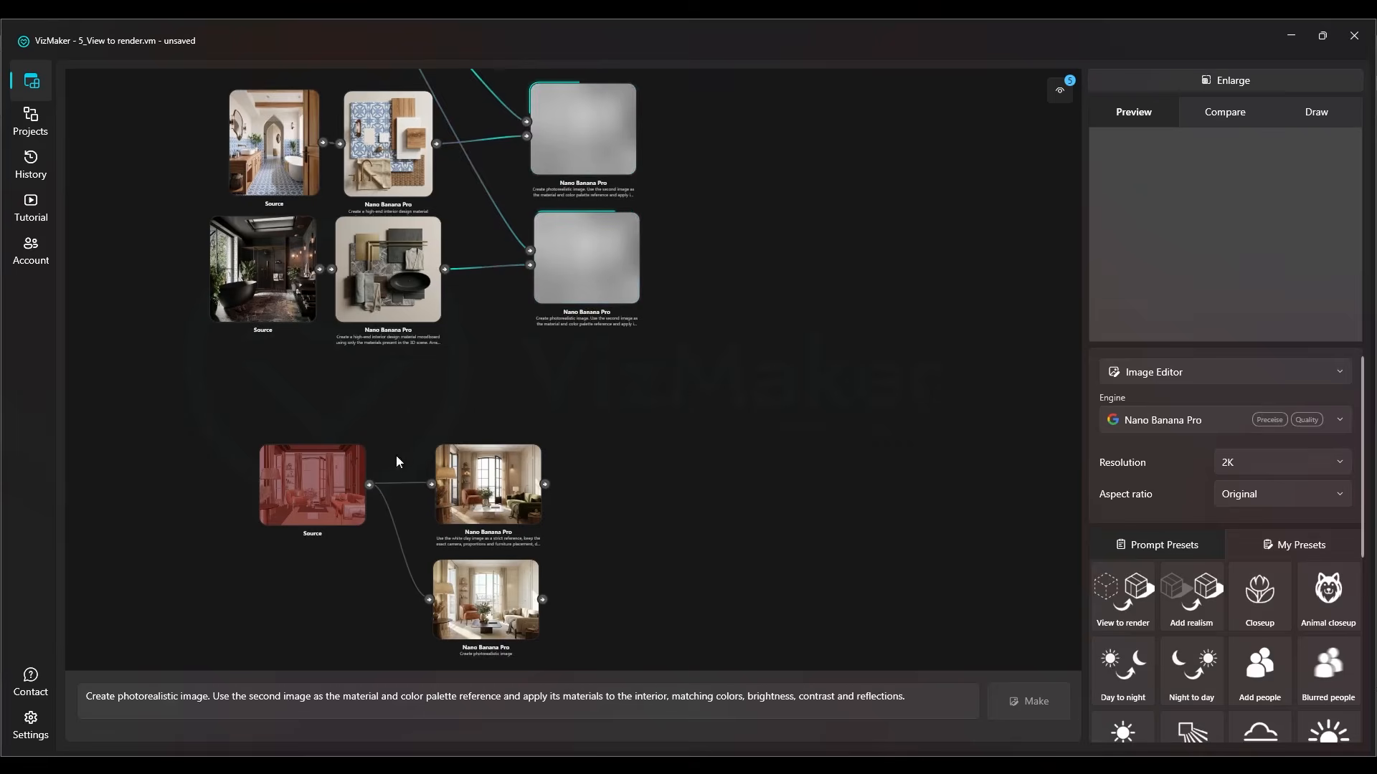
Move the two existing renders farther away from the red-tinted source to make room for new outputs.
scroll(338, 526, up, 3)
drag(338, 526, 387, 255)
scroll(388, 259, up, 1)
scroll(474, 307, down, 3)
drag(752, 231, 554, 472)
drag(664, 271, 843, 343)
click(489, 406)
Inspect the red-tinted living room source and the first of its two existing renders.
scroll(390, 242, up, 3)
click(390, 243)
drag(390, 242, 418, 424)
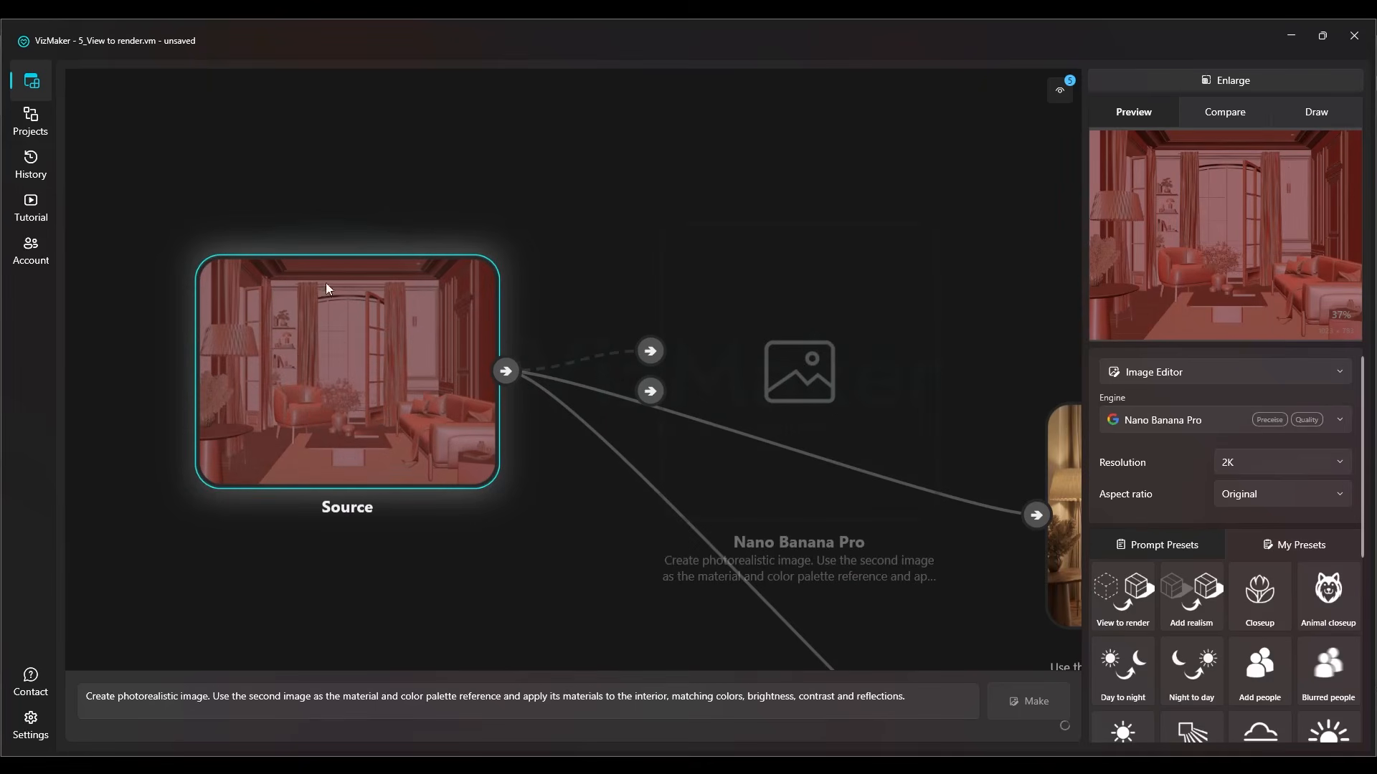
drag(308, 346, 583, 365)
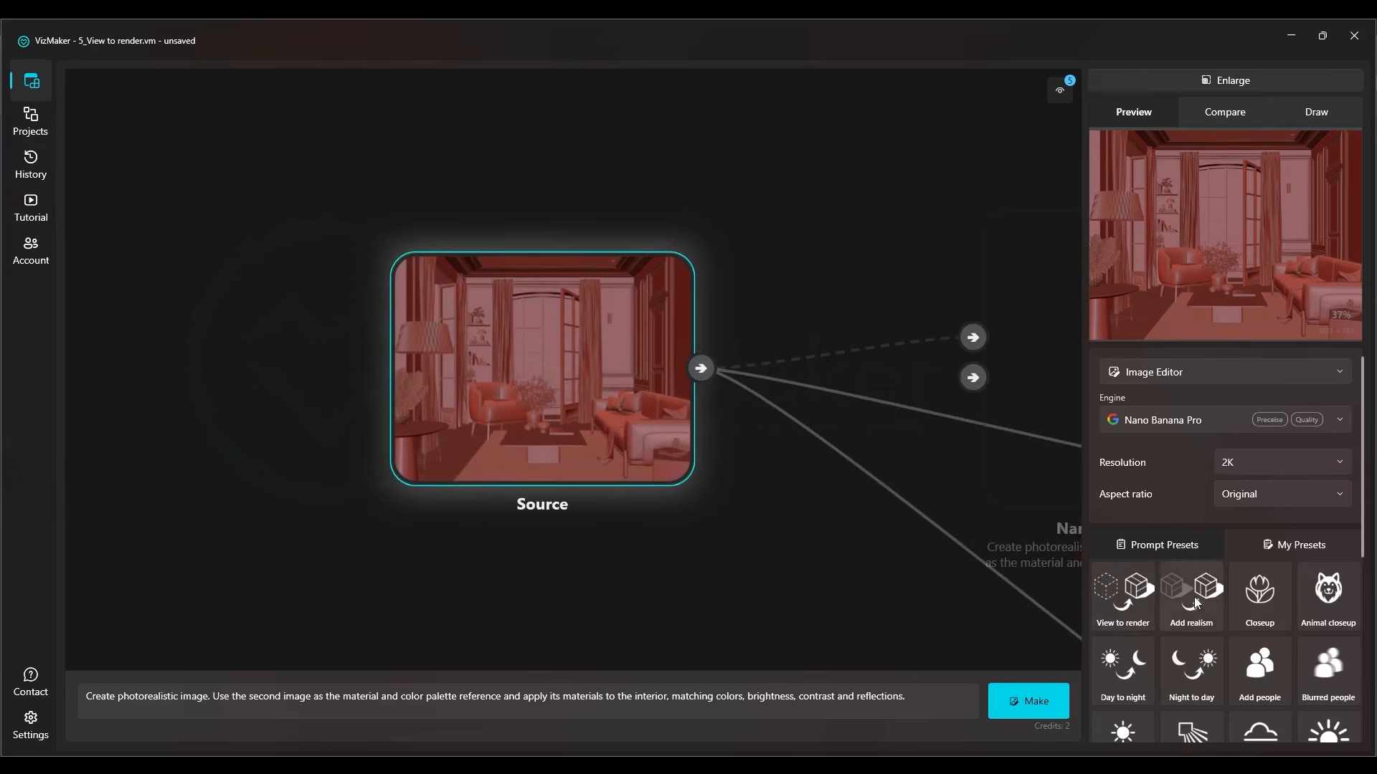
drag(609, 470, 212, 390)
click(1014, 434)
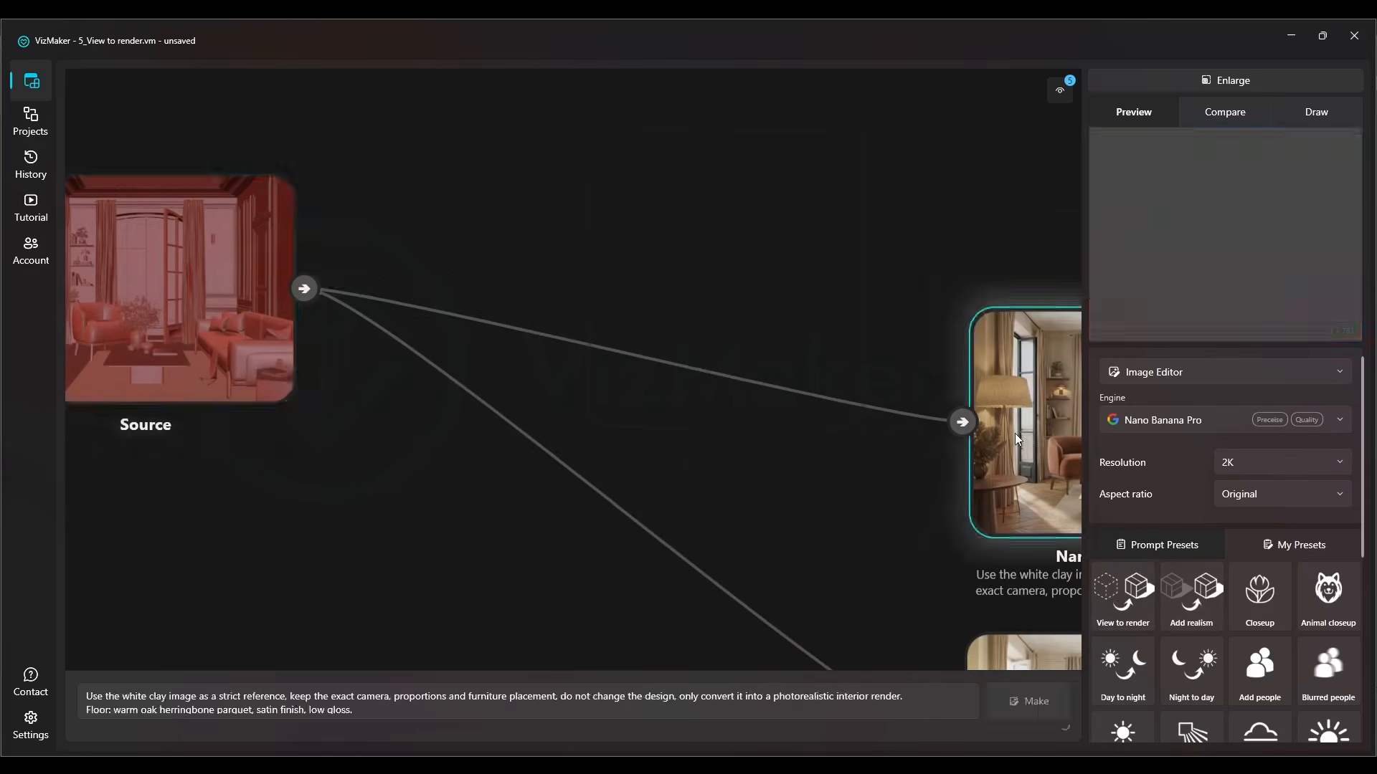
drag(1014, 434, 477, 394)
scroll(612, 443, down, 3)
drag(310, 365, 364, 304)
drag(557, 577, 555, 364)
Generate two renders from the red-tinted source, one with the prompt "Create photorealistic image" and one with the Add realism preset.
click(582, 381)
drag(362, 319, 609, 504)
click(322, 394)
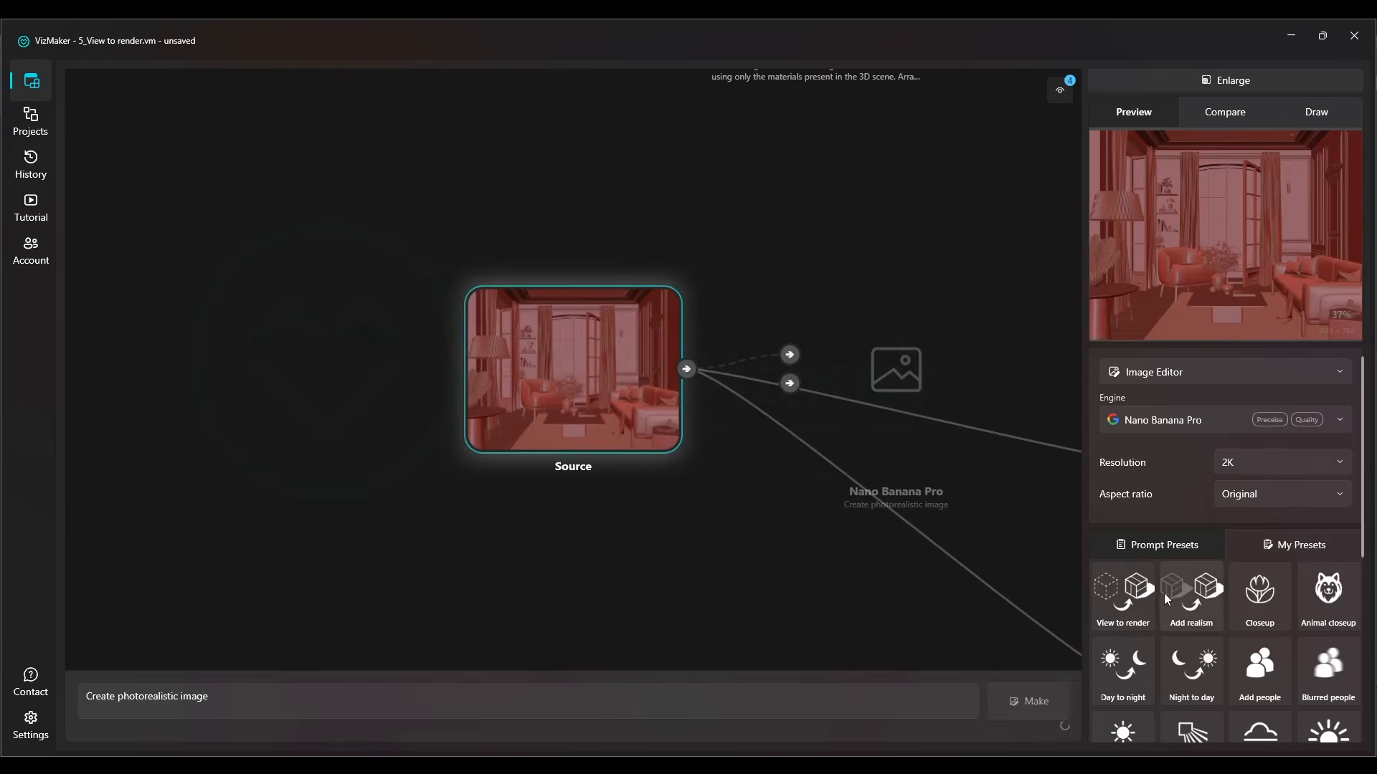
click(1004, 710)
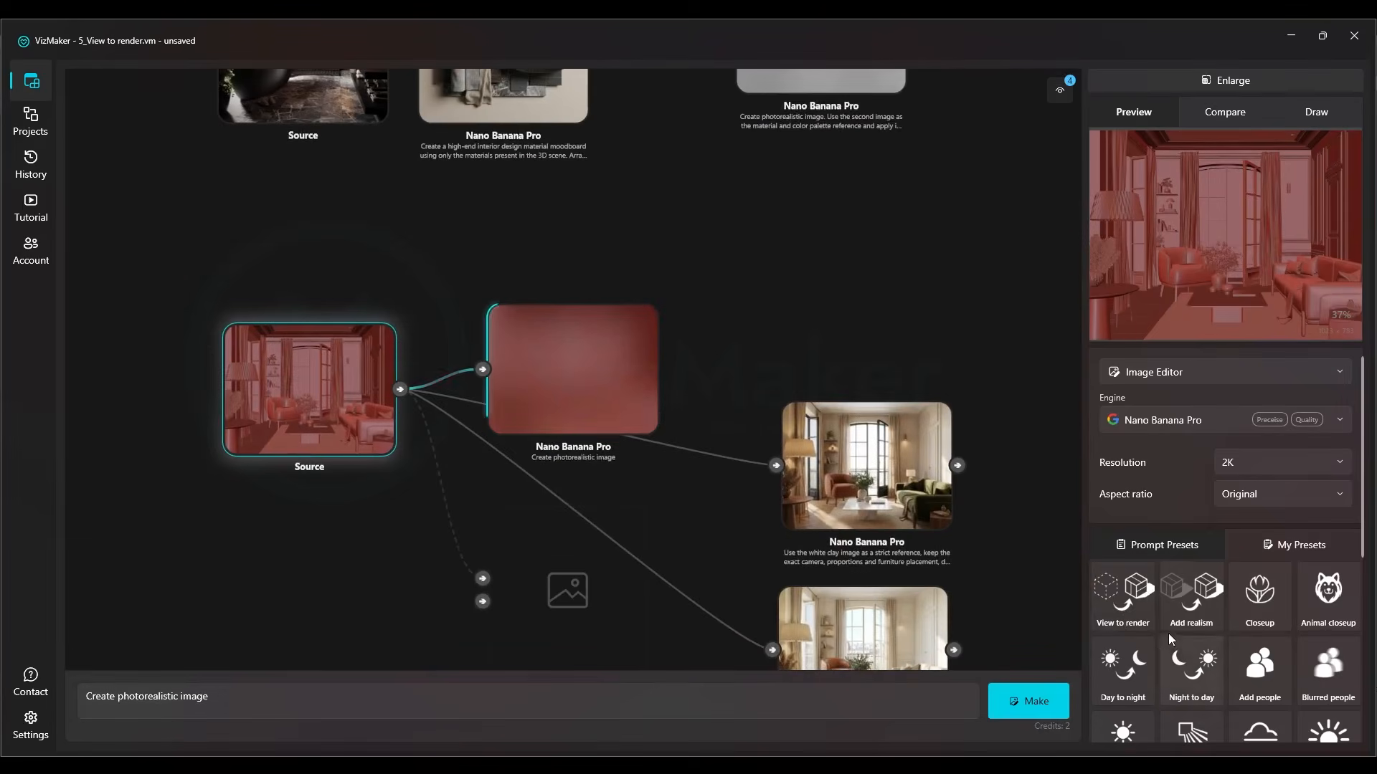
click(1182, 609)
click(1010, 705)
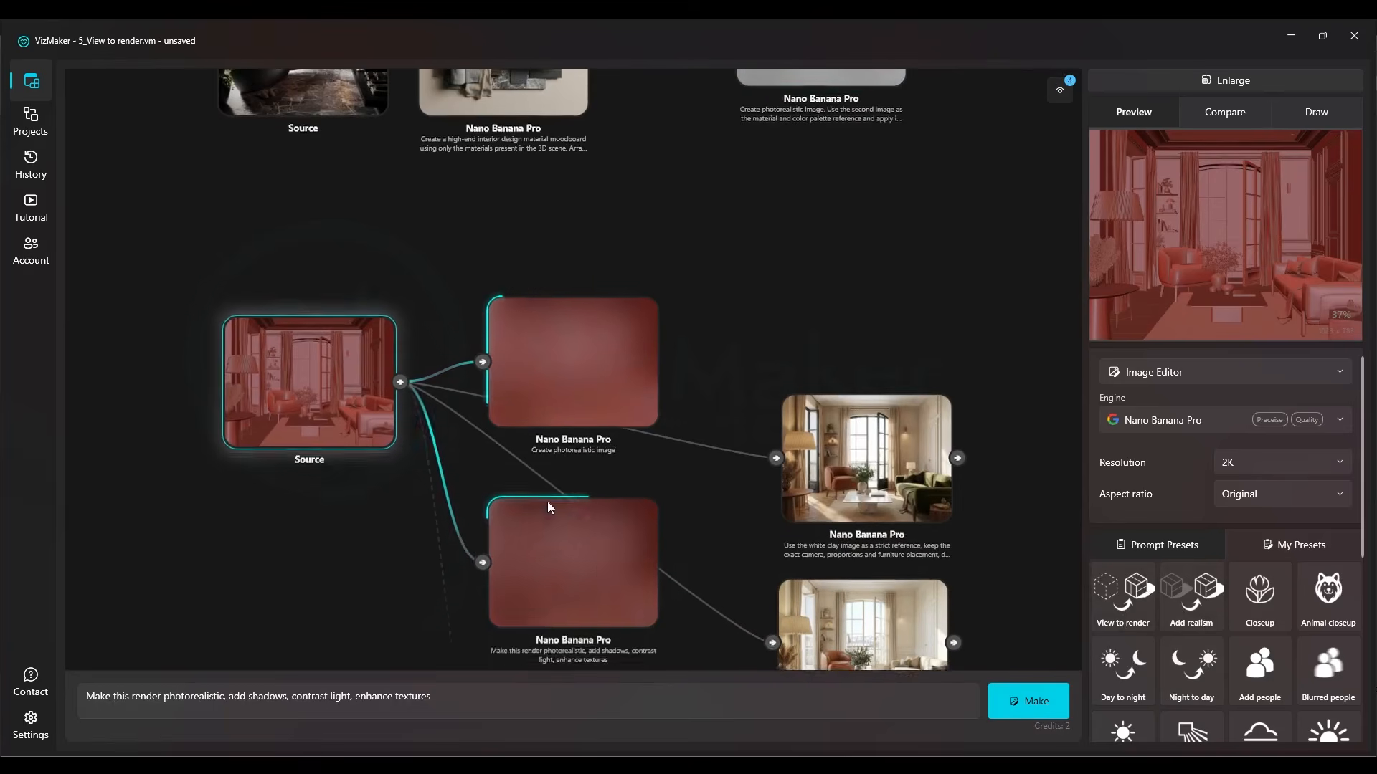
Copy the detailed material prompt of the existing green-sofa render and apply it as the red-tinted source's prompt.
click(877, 261)
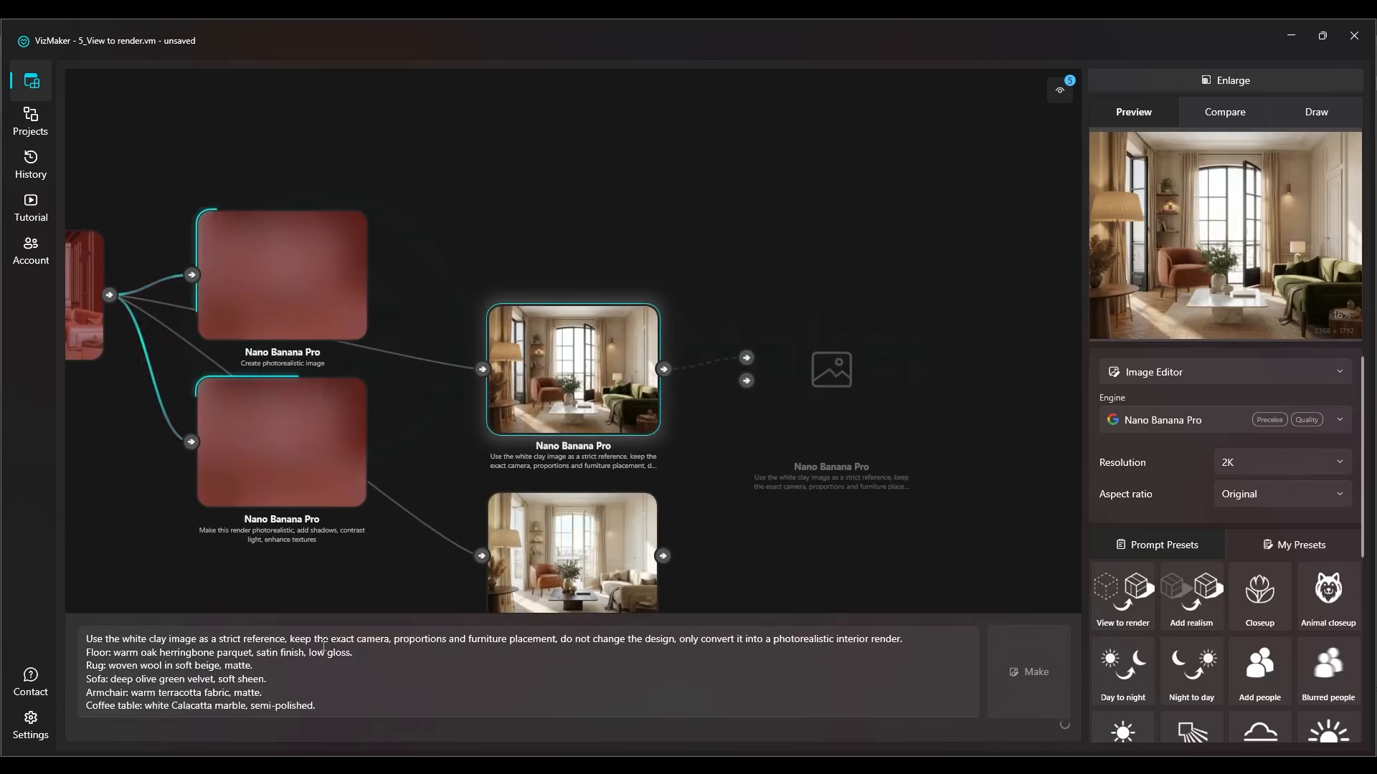
click(336, 649)
key(ctrl+a)
drag(179, 385, 446, 289)
click(356, 224)
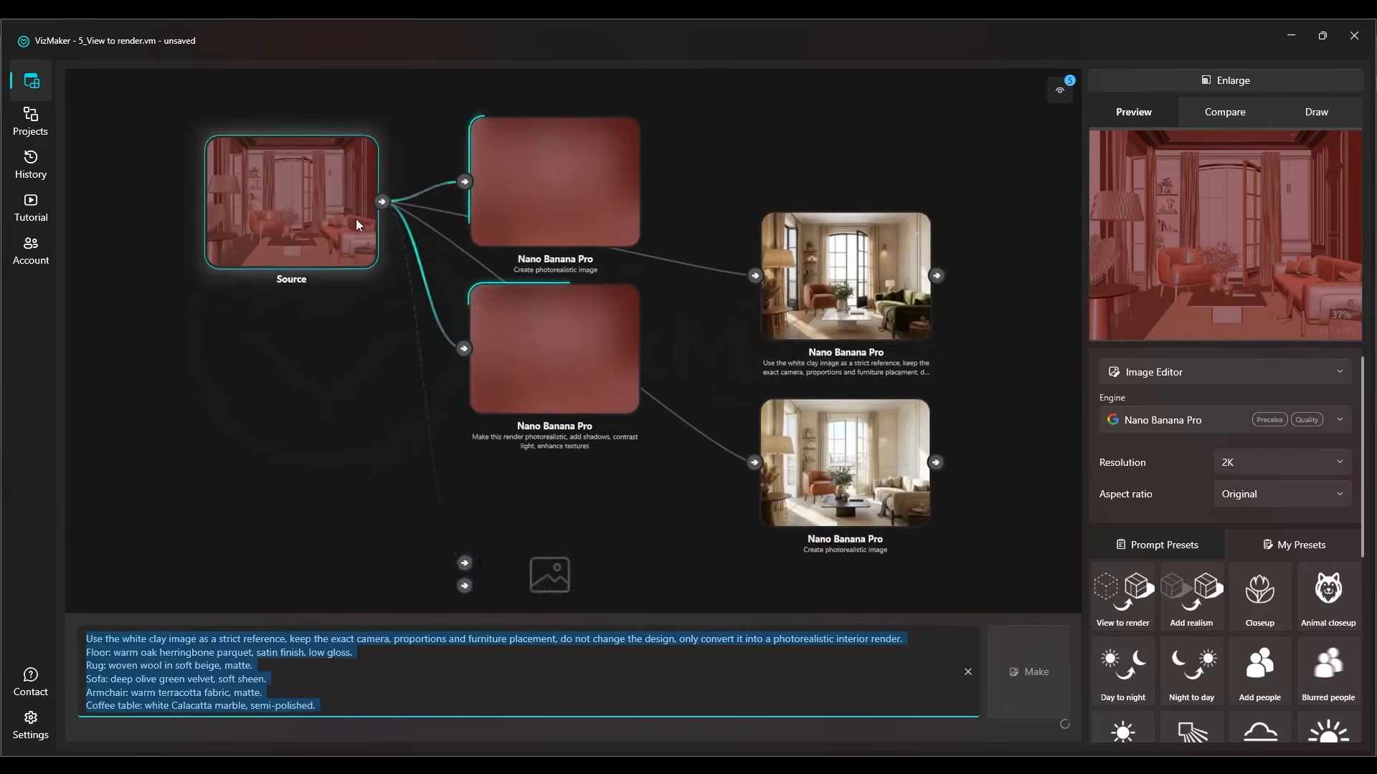
click(356, 672)
key(ctrl+a)
key(ctrl+v)
Review the prompt's material list from floor to windows and generate a third render from the red-tinted source.
scroll(365, 672, up, 5)
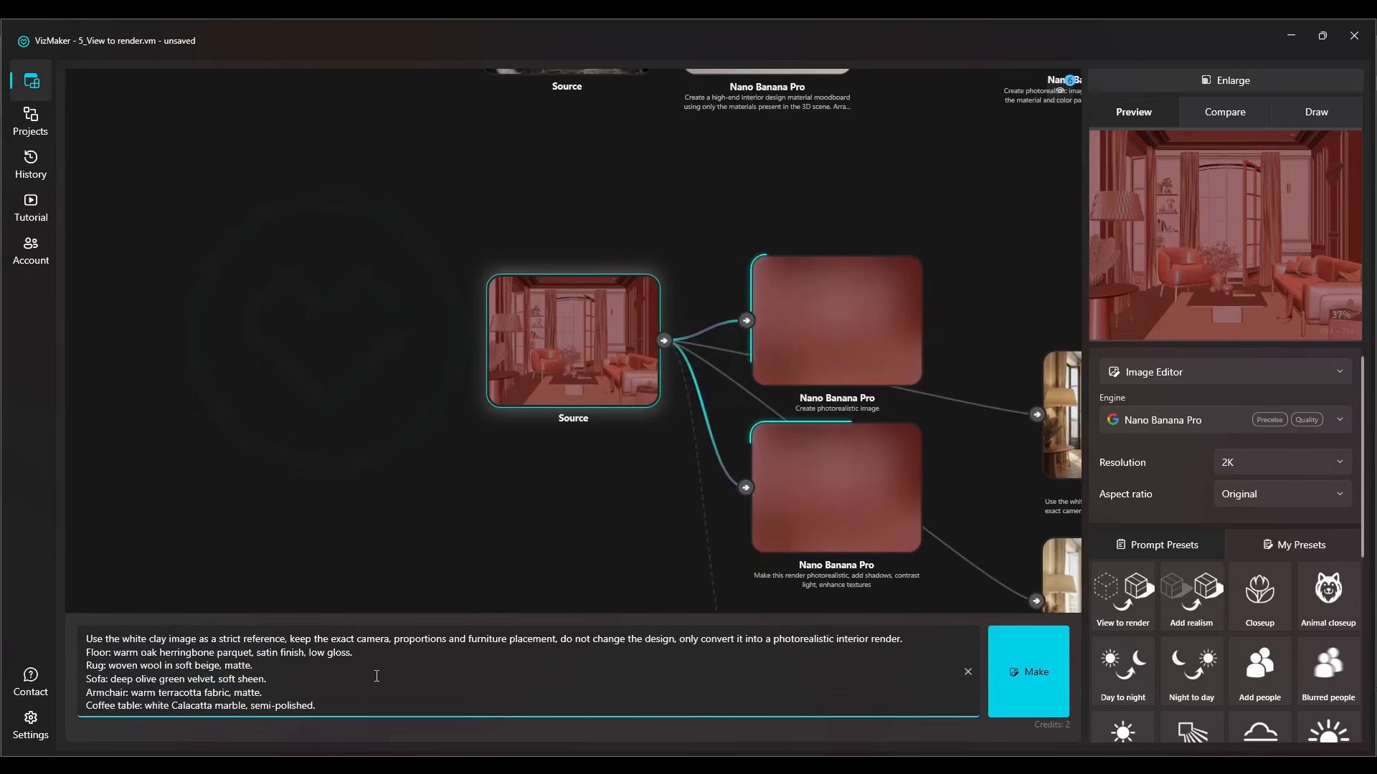
drag(326, 693, 85, 637)
click(322, 699)
scroll(320, 693, down, 3)
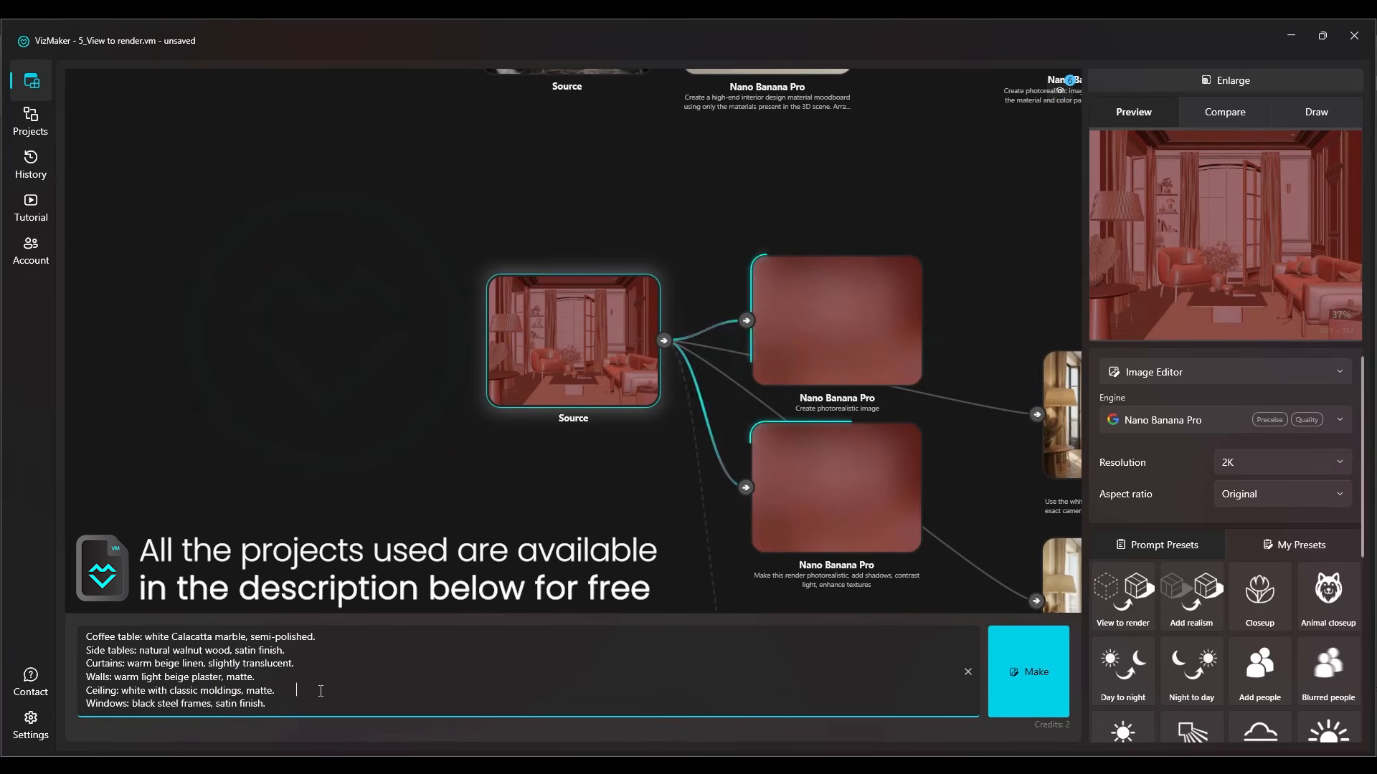
click(1023, 675)
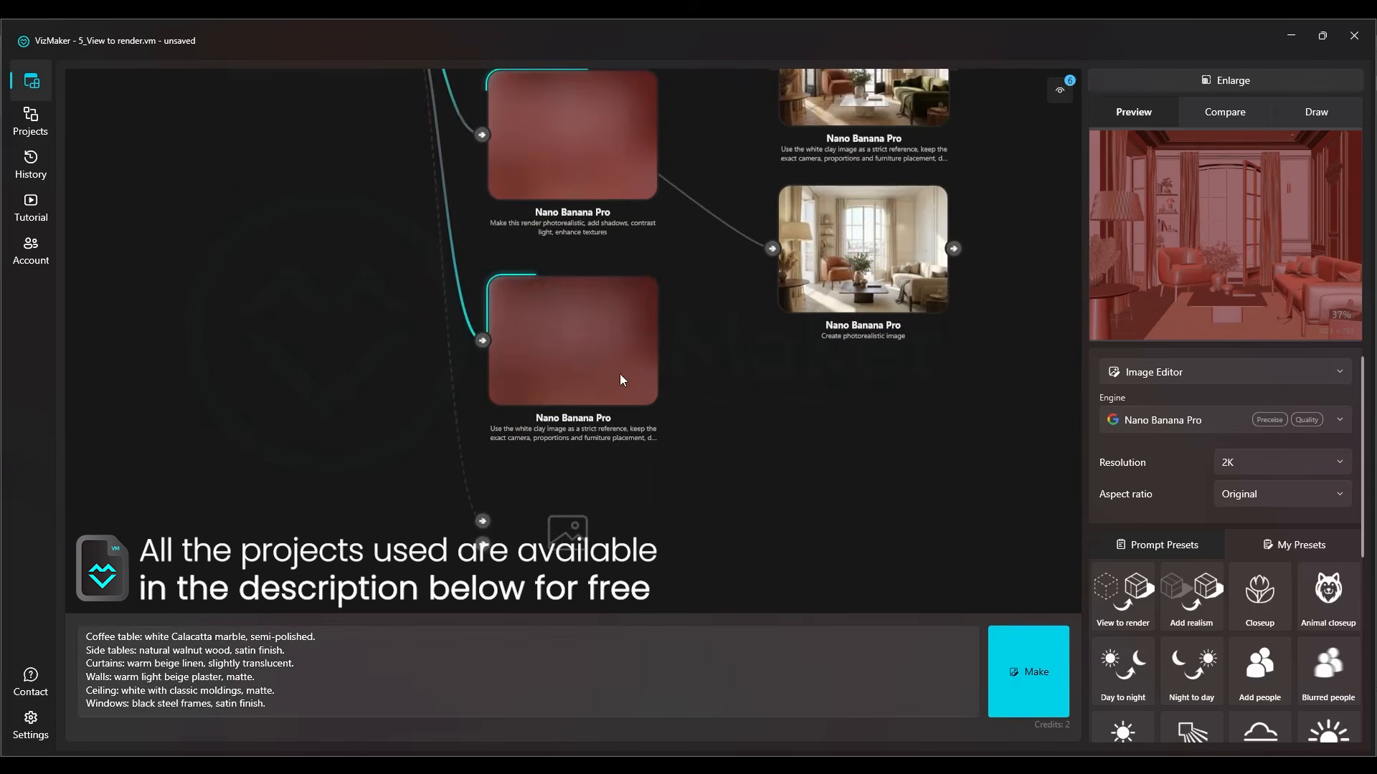
Inspect the finished dark marble living room render and move the dark bathroom moodboard directly next to it.
scroll(629, 327, down, 4)
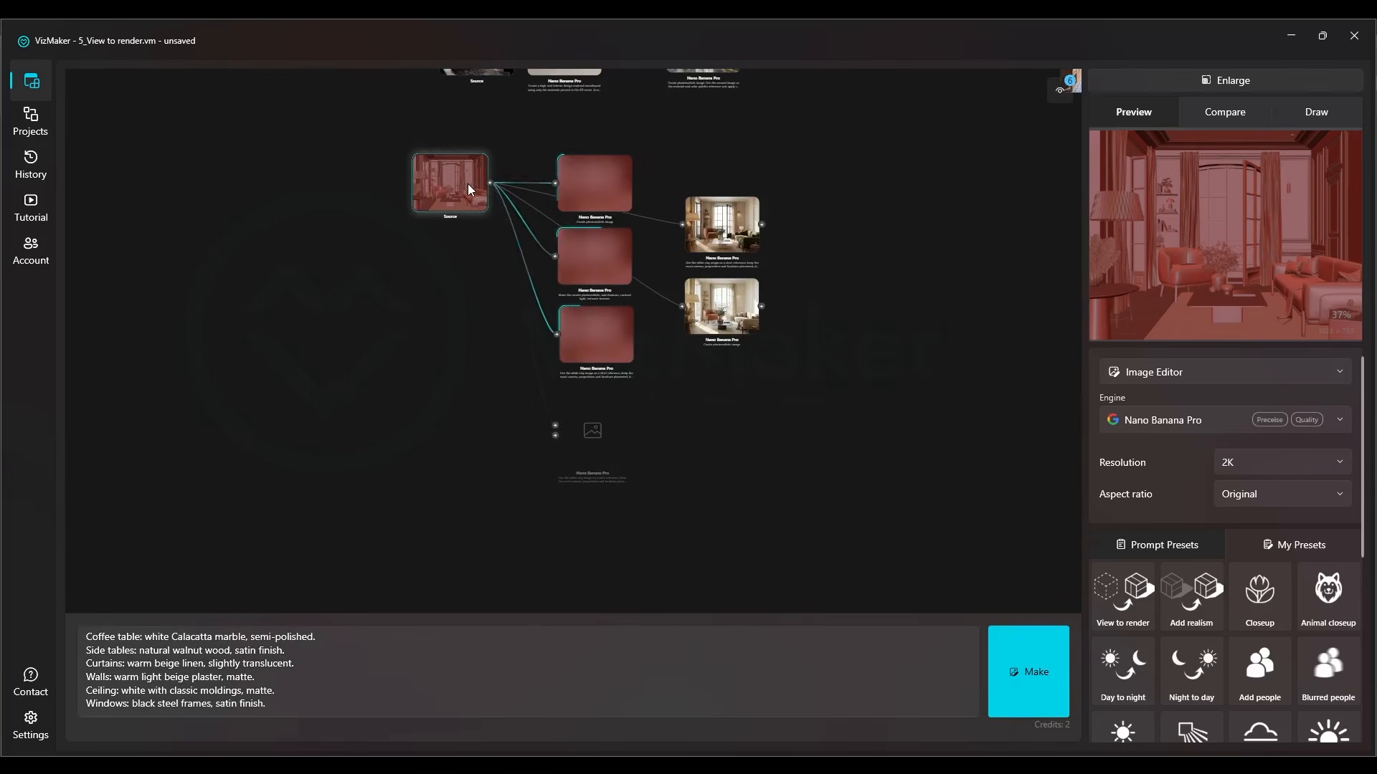
drag(699, 104, 646, 409)
scroll(650, 371, up, 4)
drag(605, 359, 579, 358)
scroll(580, 354, up, 8)
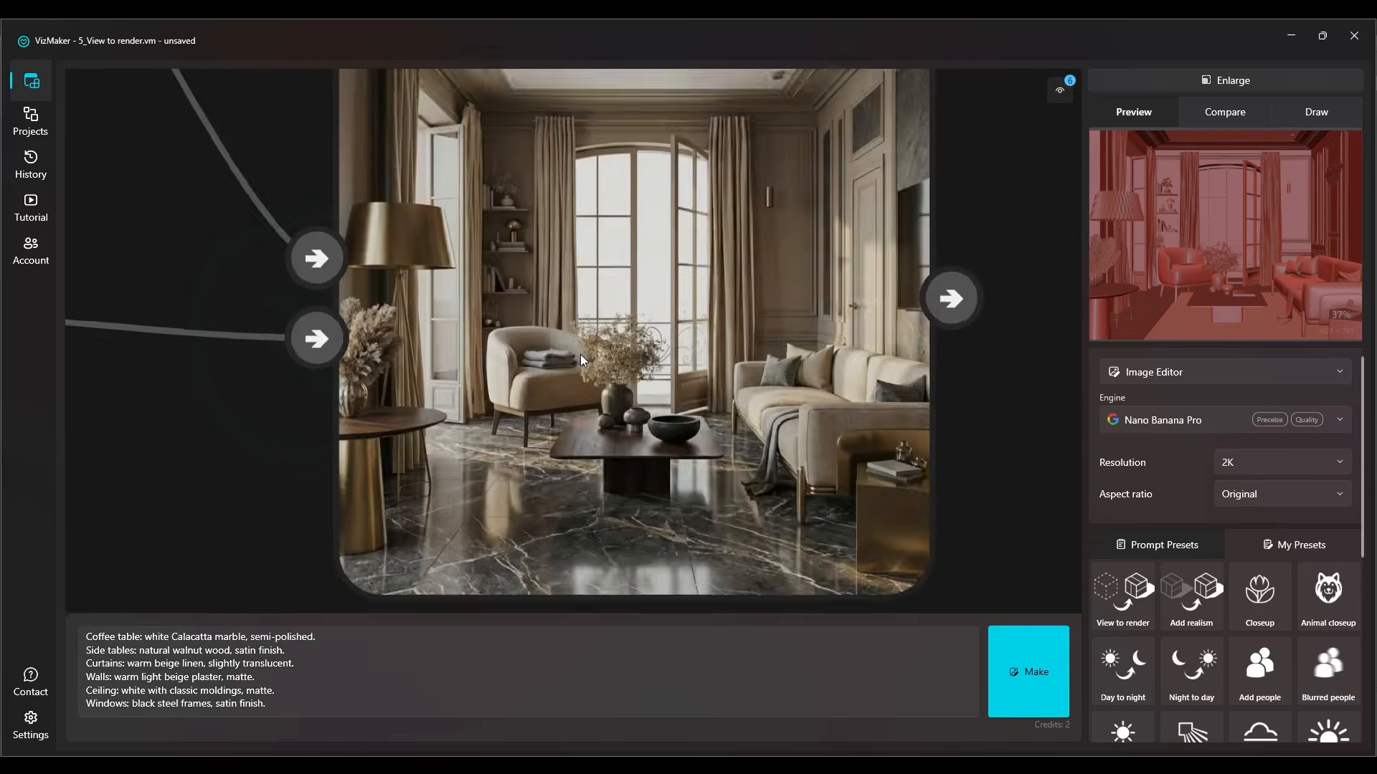
scroll(579, 354, down, 4)
drag(69, 363, 372, 363)
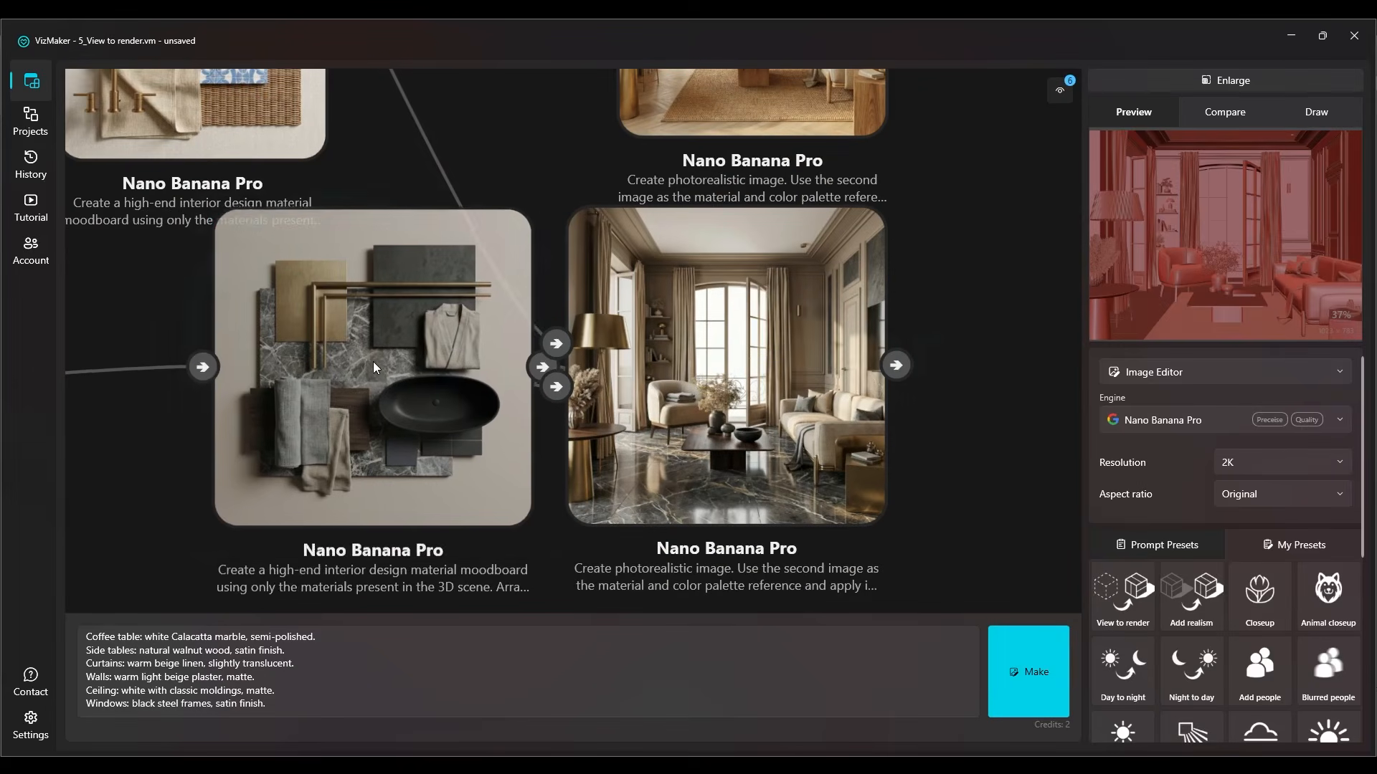
Compare the dark bathroom moodboard as image A with its living room render as image B in the enlarged slider view.
right_click(530, 360)
click(566, 366)
right_click(681, 326)
click(725, 362)
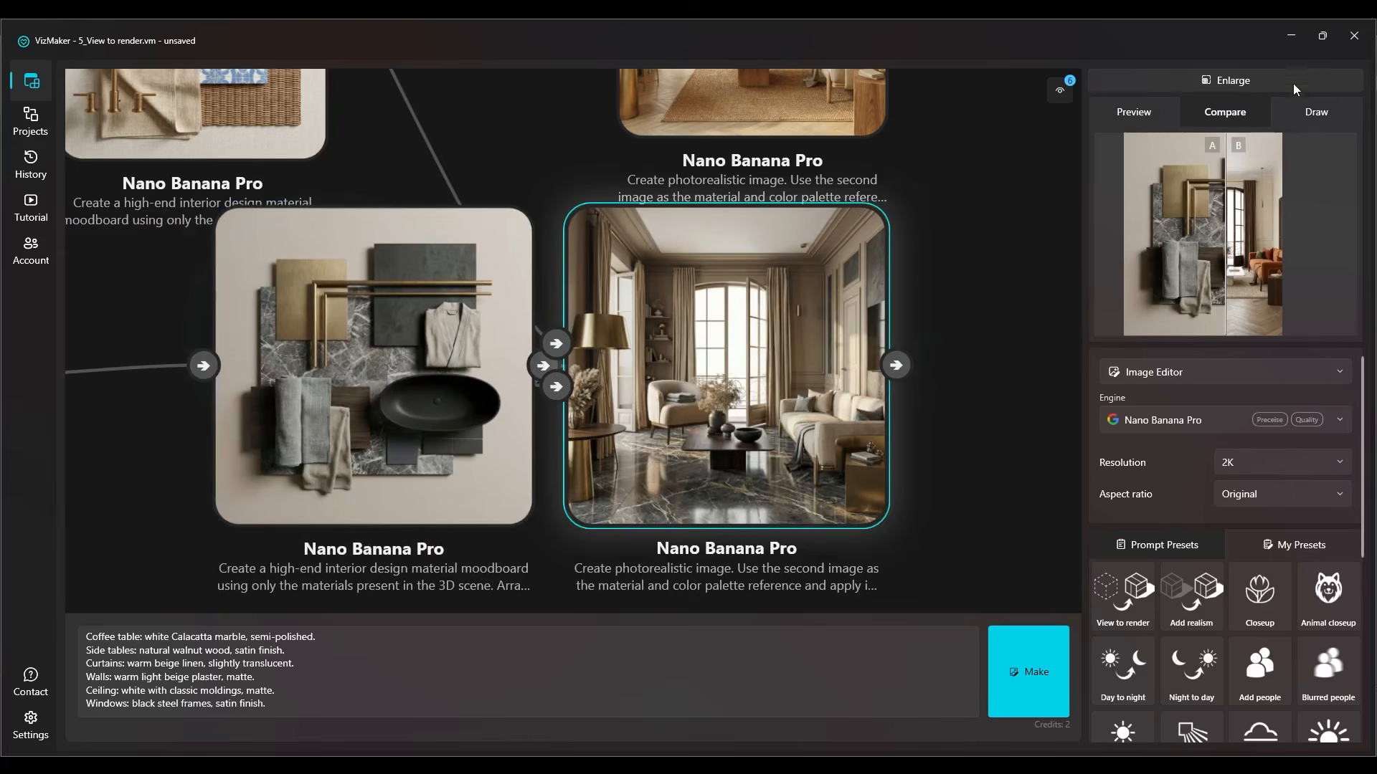
click(1263, 80)
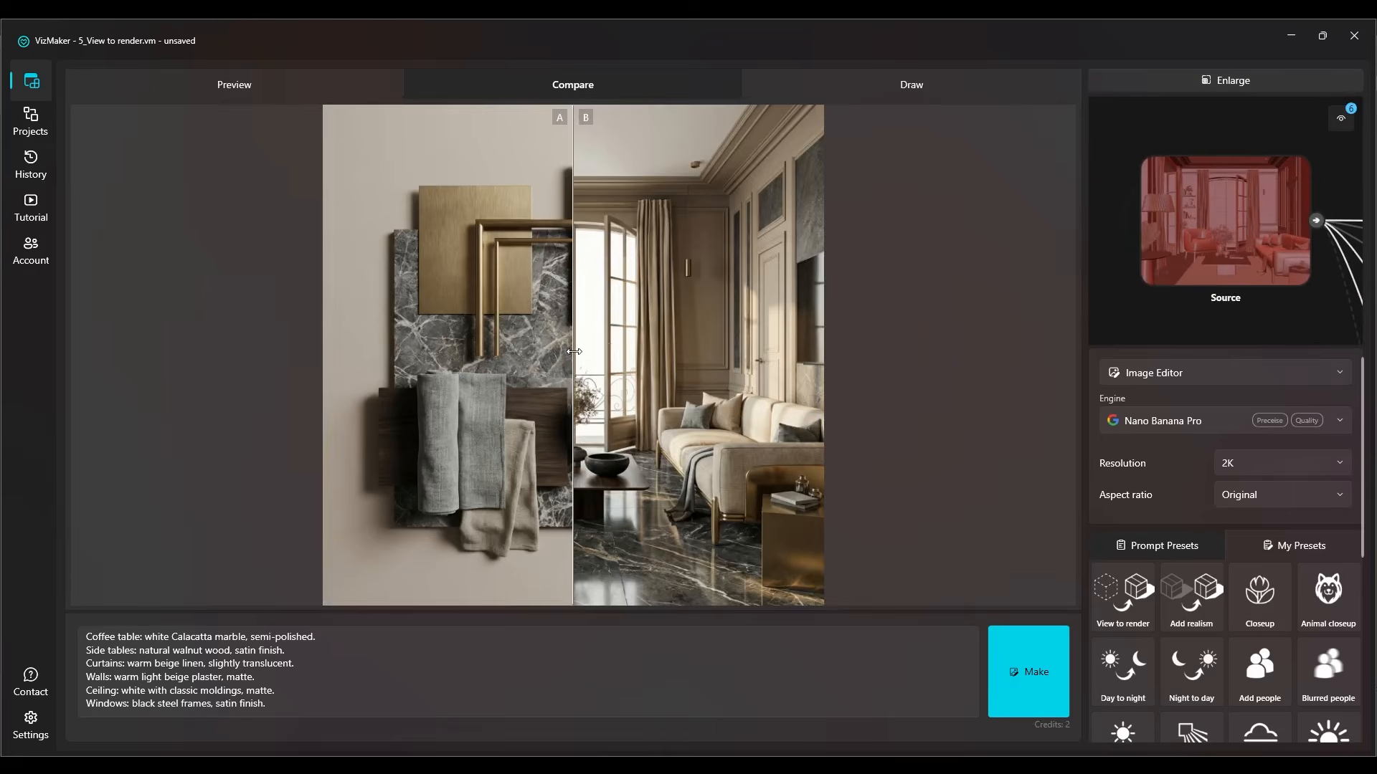
drag(575, 351, 870, 364)
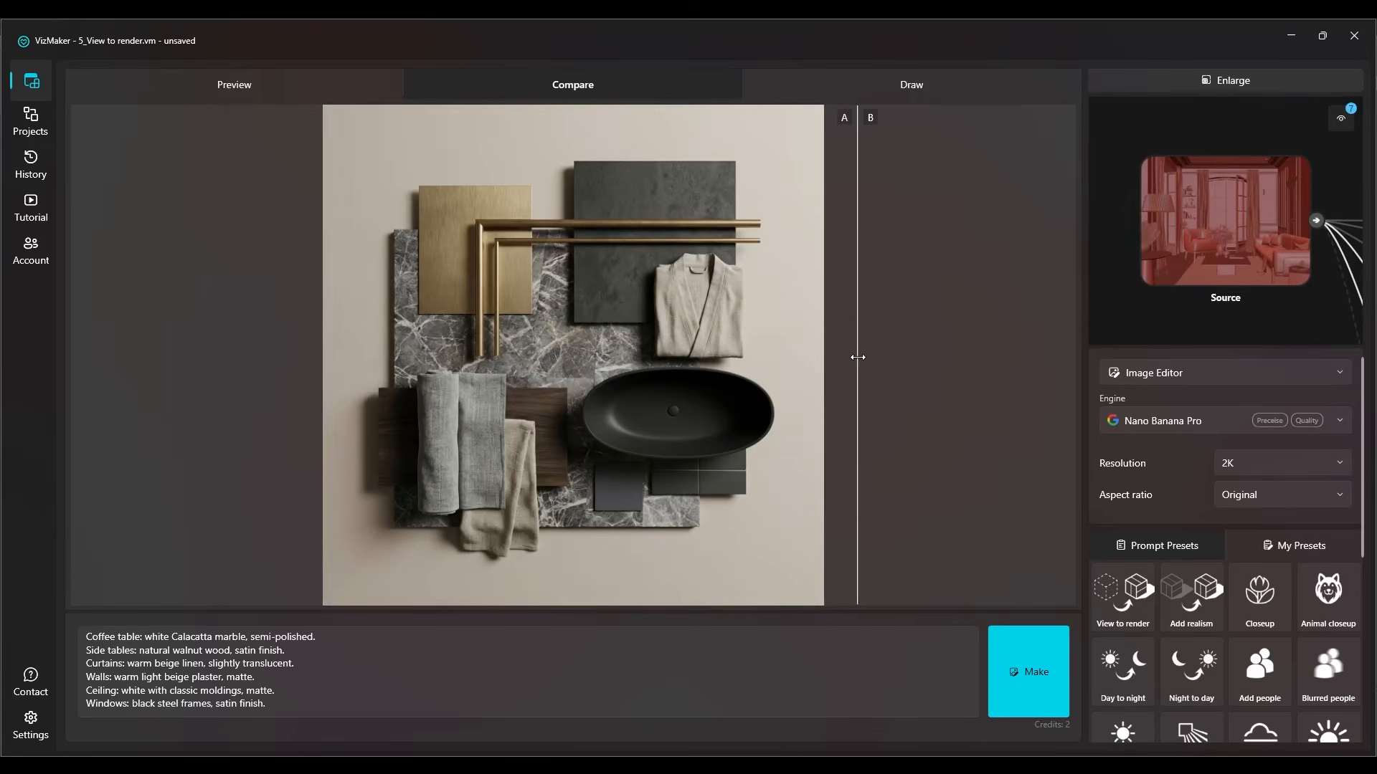
drag(824, 356, 308, 448)
click(1292, 84)
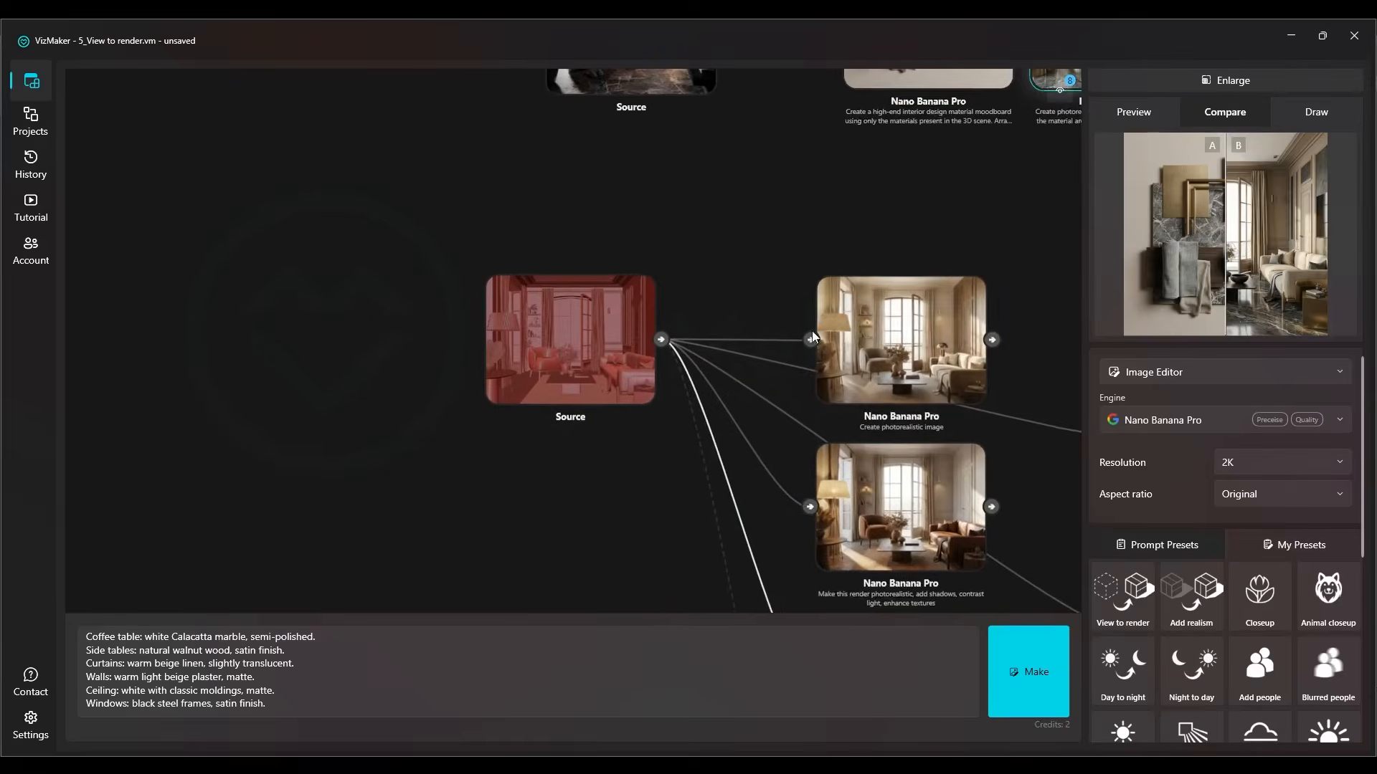
Preview the living room render made from the blue-tiled moodboard in the enlarged view and return to the node canvas.
drag(733, 266, 498, 545)
scroll(553, 495, up, 5)
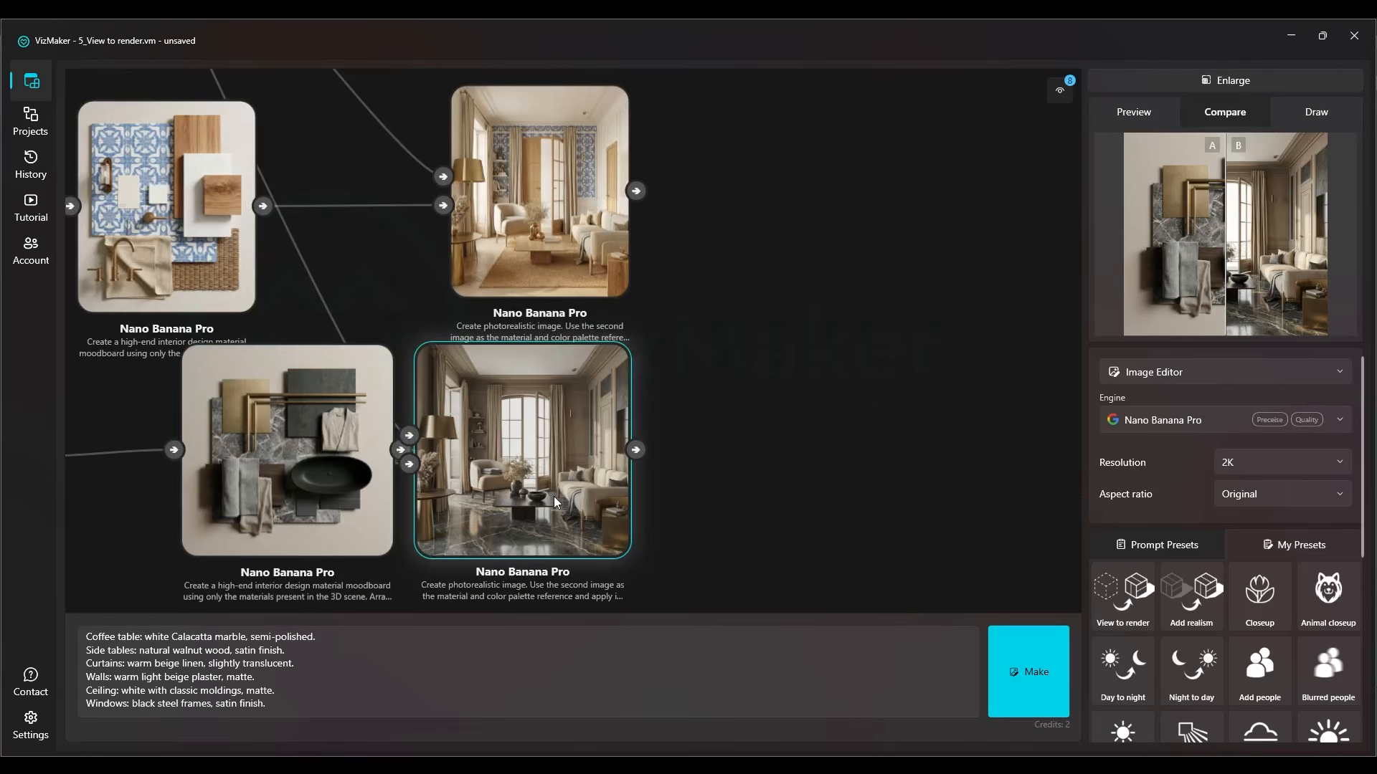
click(612, 185)
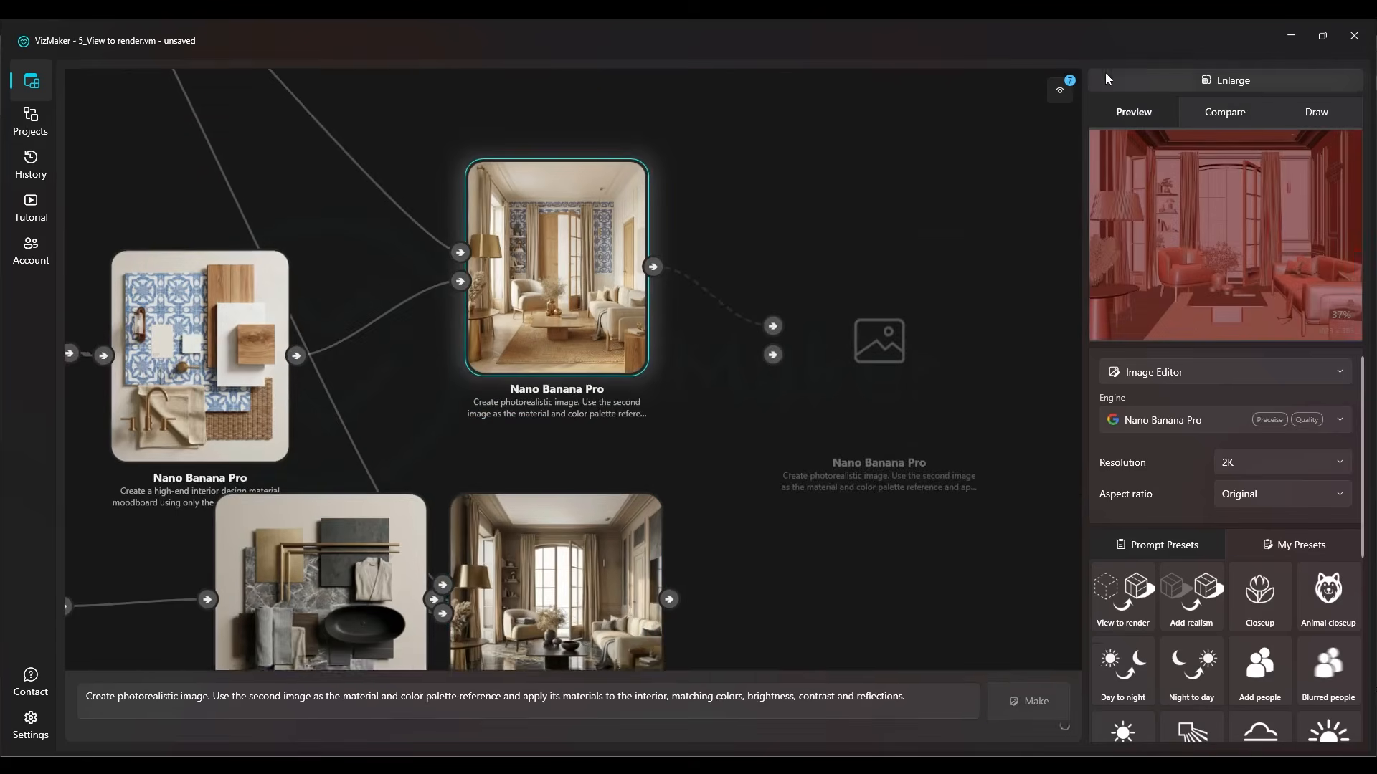
click(1149, 83)
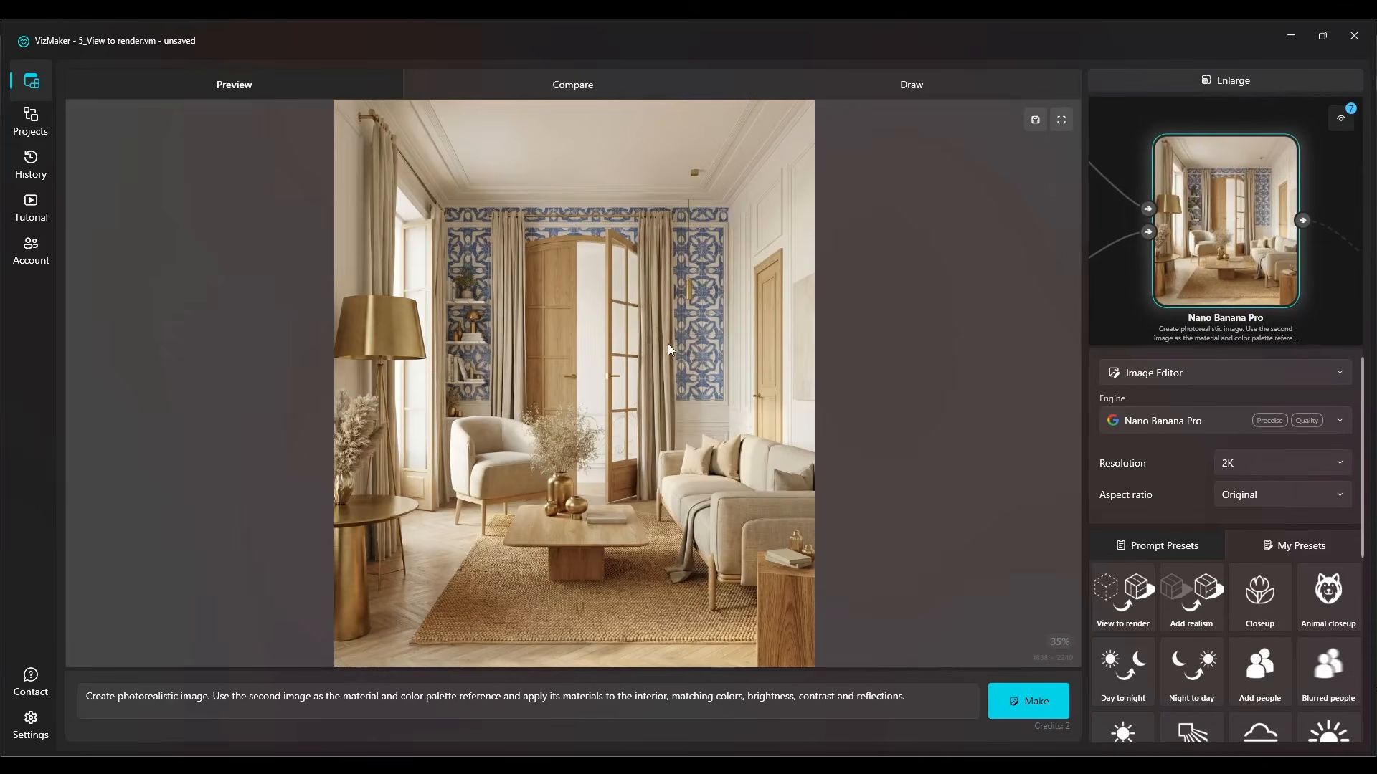
click(1252, 84)
Compare the dark marble render as image A with the green-sofa render as image B in the enlarged slider view.
scroll(667, 378, down, 5)
right_click(604, 484)
click(622, 501)
drag(560, 249, 502, 429)
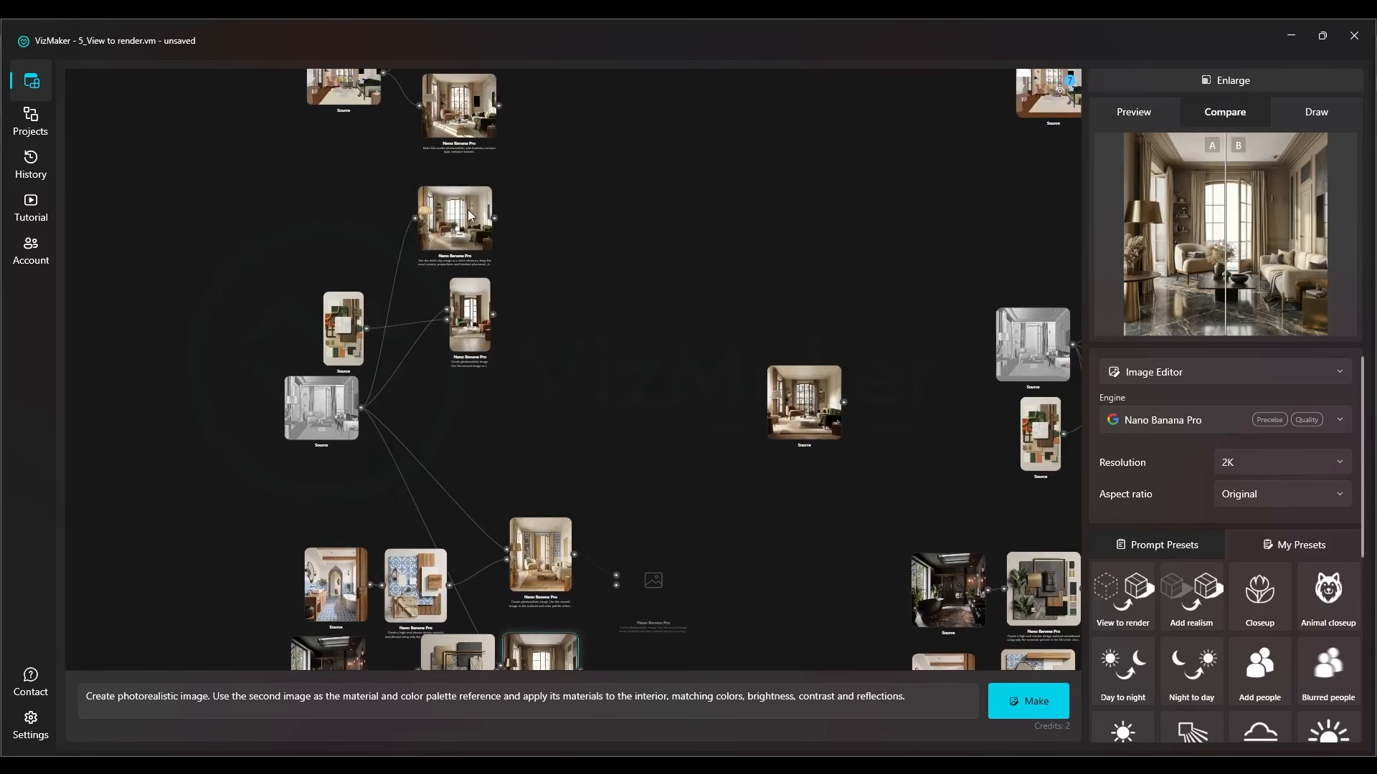
right_click(451, 224)
click(468, 259)
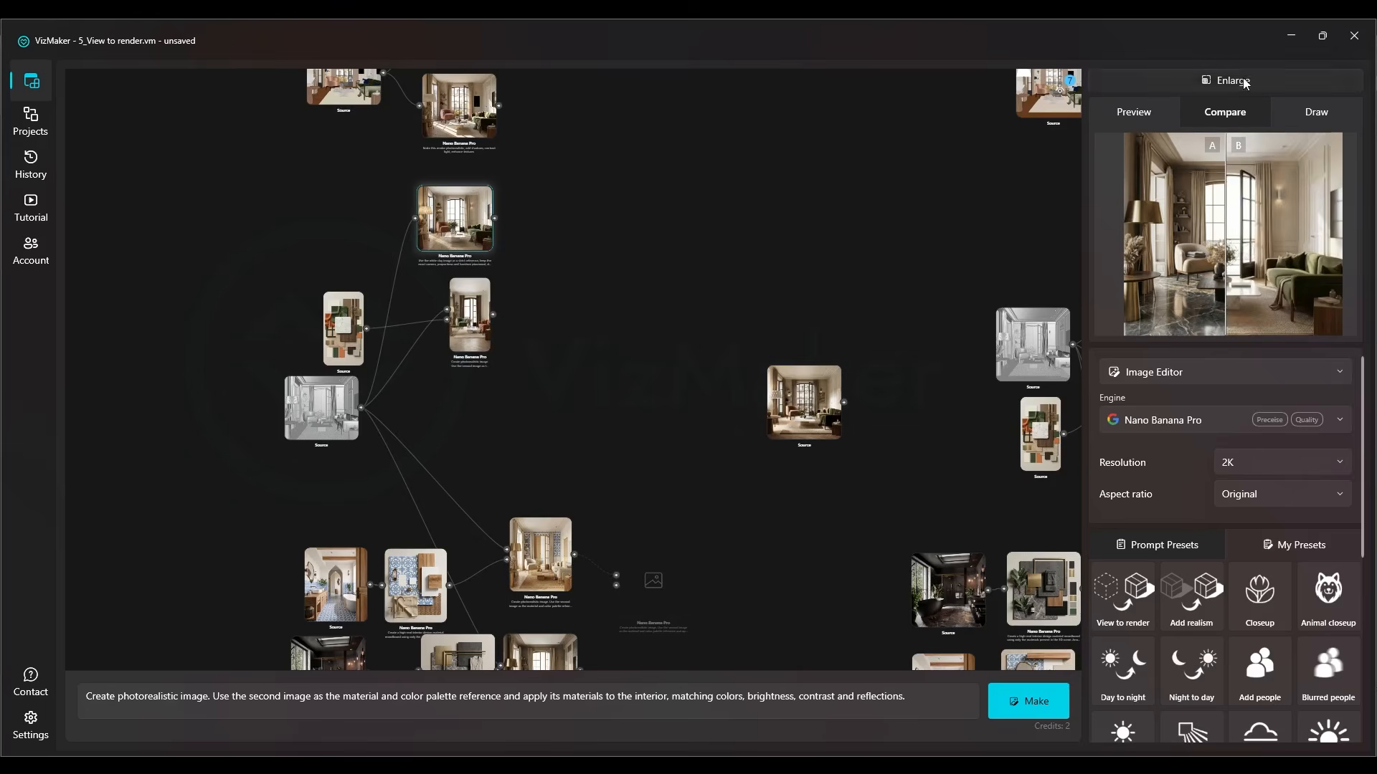
click(1244, 83)
drag(597, 380, 190, 398)
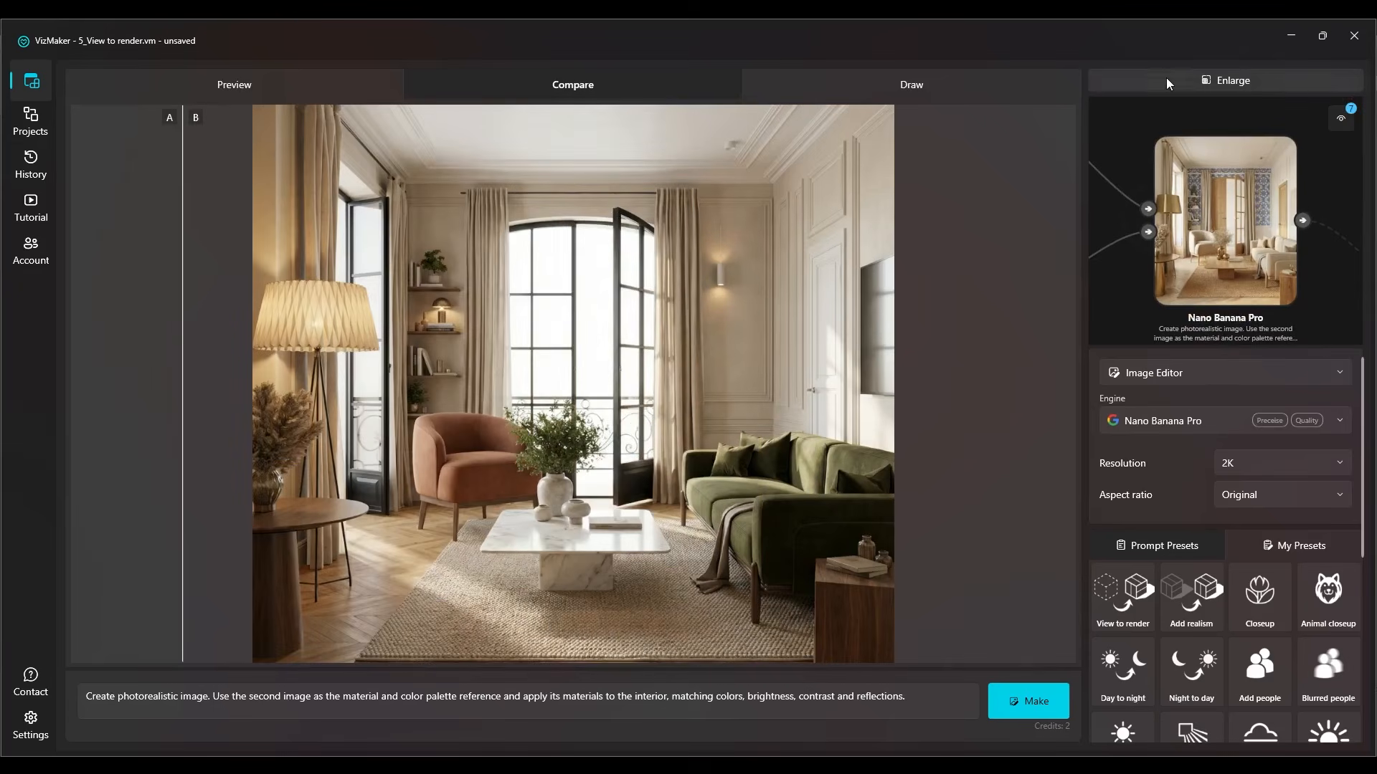
click(1146, 85)
Shift the blue-tiled moodboard slightly away from its bathroom source and up from the dark moodboard.
drag(787, 241, 718, 412)
drag(802, 426, 535, 418)
drag(535, 290, 788, 82)
scroll(399, 464, up, 3)
scroll(467, 242, up, 6)
drag(495, 324, 591, 387)
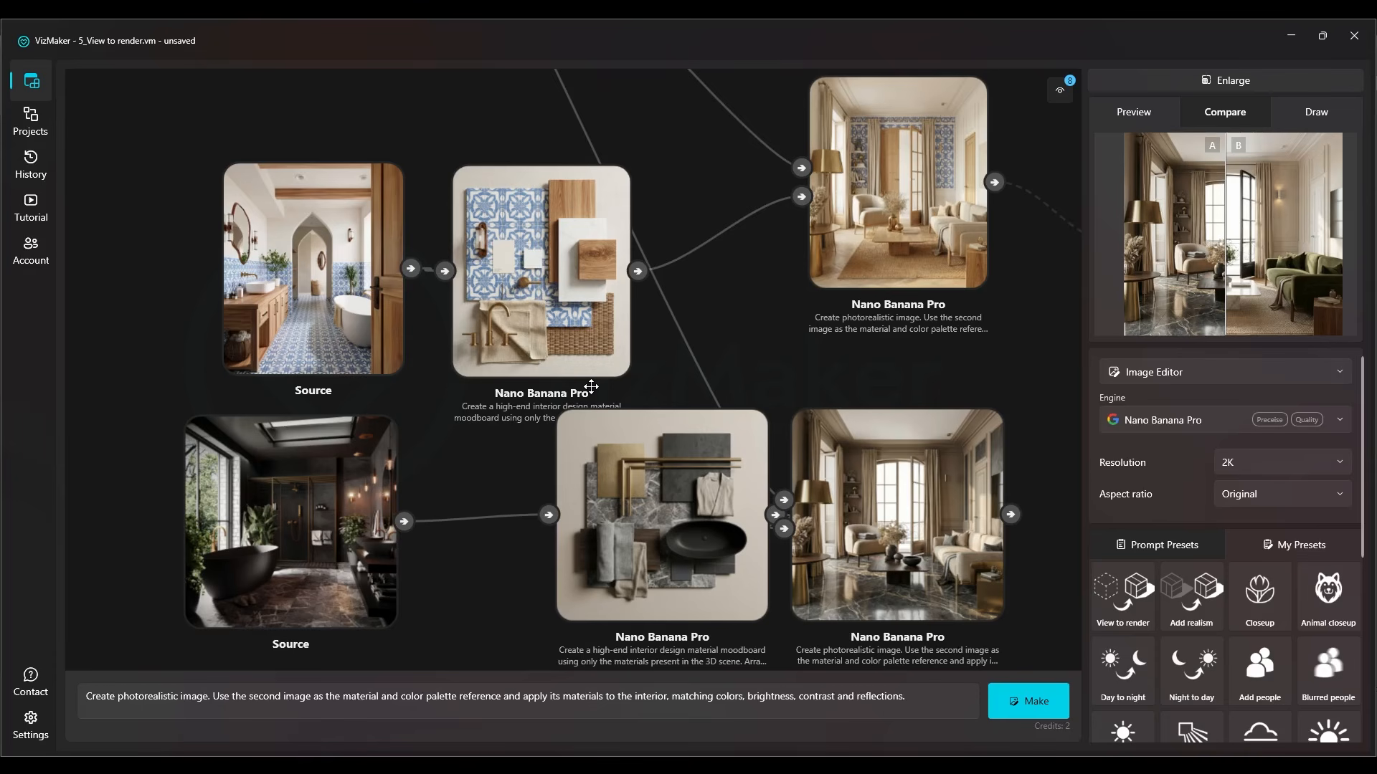
drag(591, 387, 463, 354)
drag(436, 290, 448, 258)
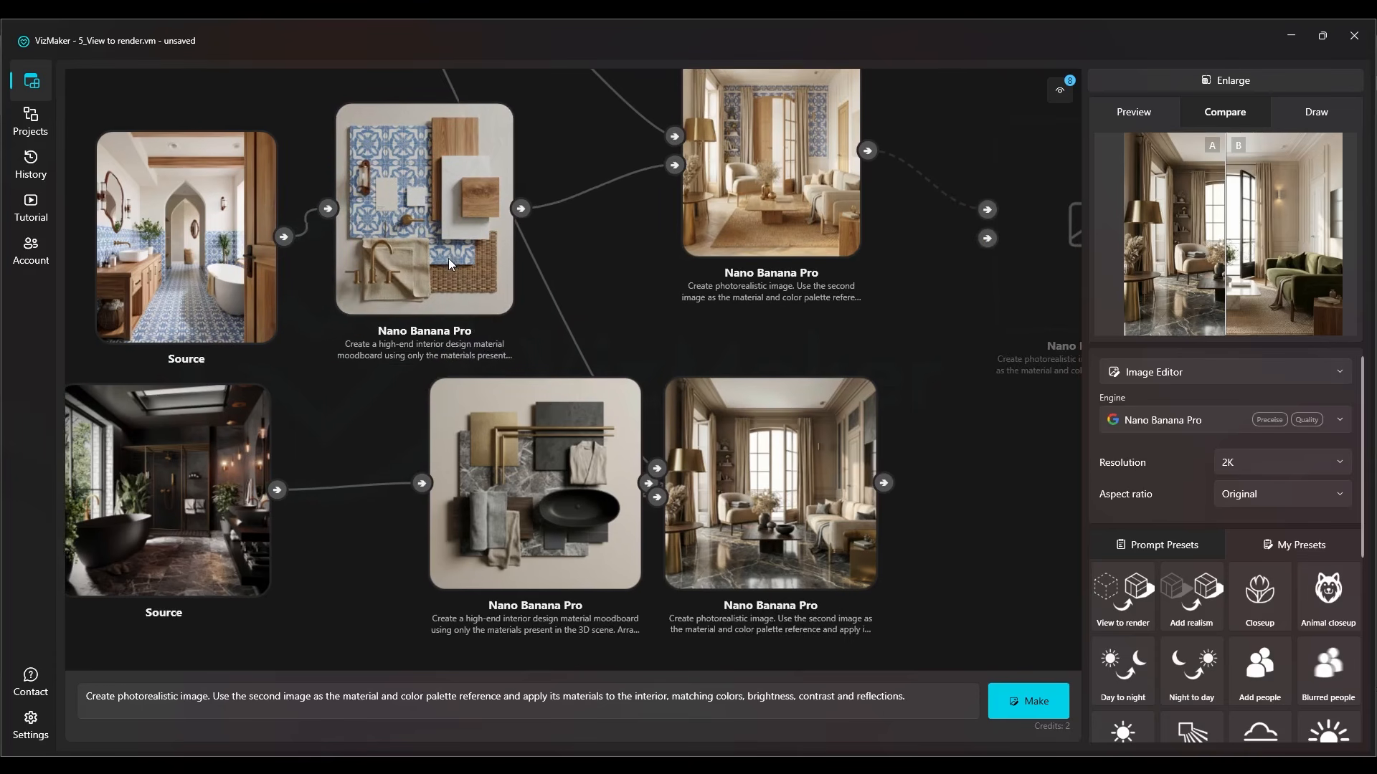
Review the new renders generated from the red-tinted living room source.
drag(332, 416, 457, 147)
scroll(484, 256, down, 3)
drag(383, 420, 388, 281)
scroll(710, 466, up, 5)
drag(625, 355, 753, 391)
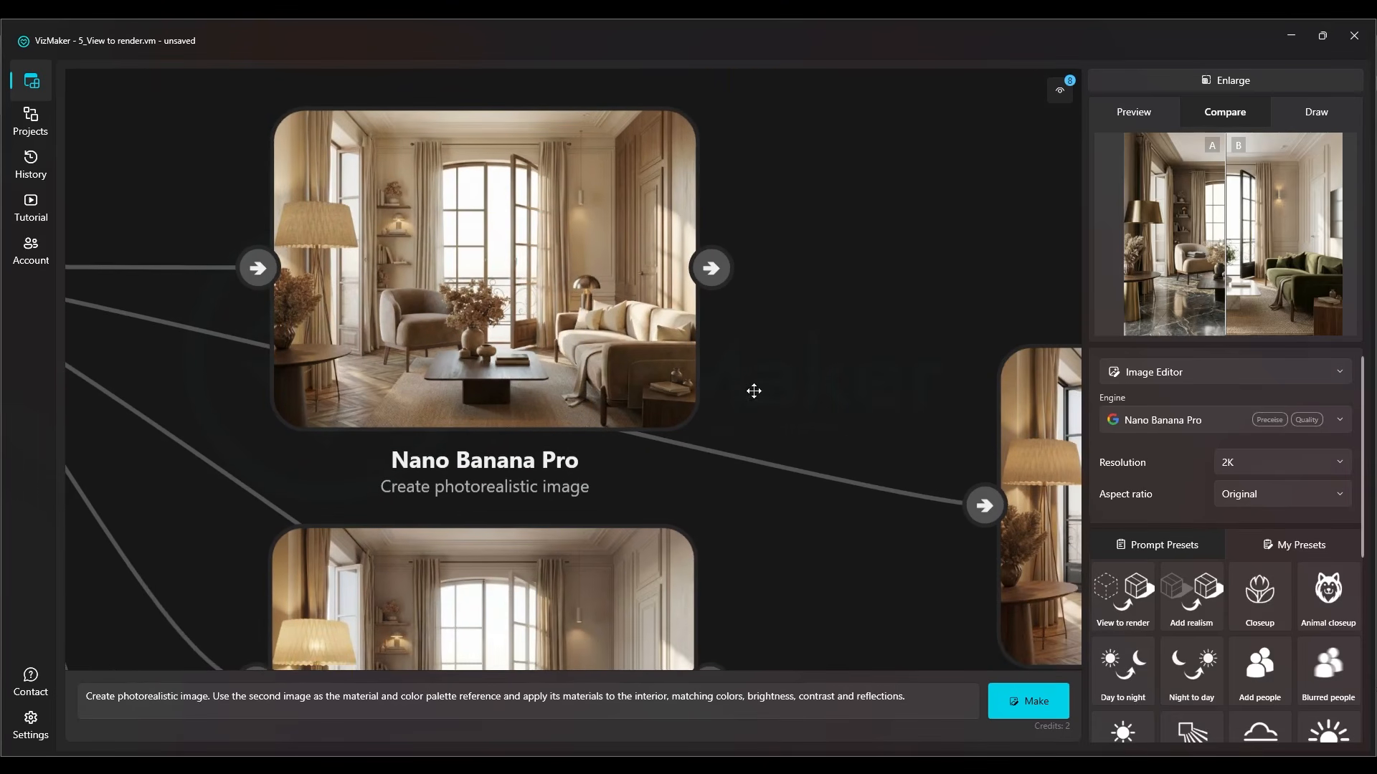
scroll(754, 391, down, 2)
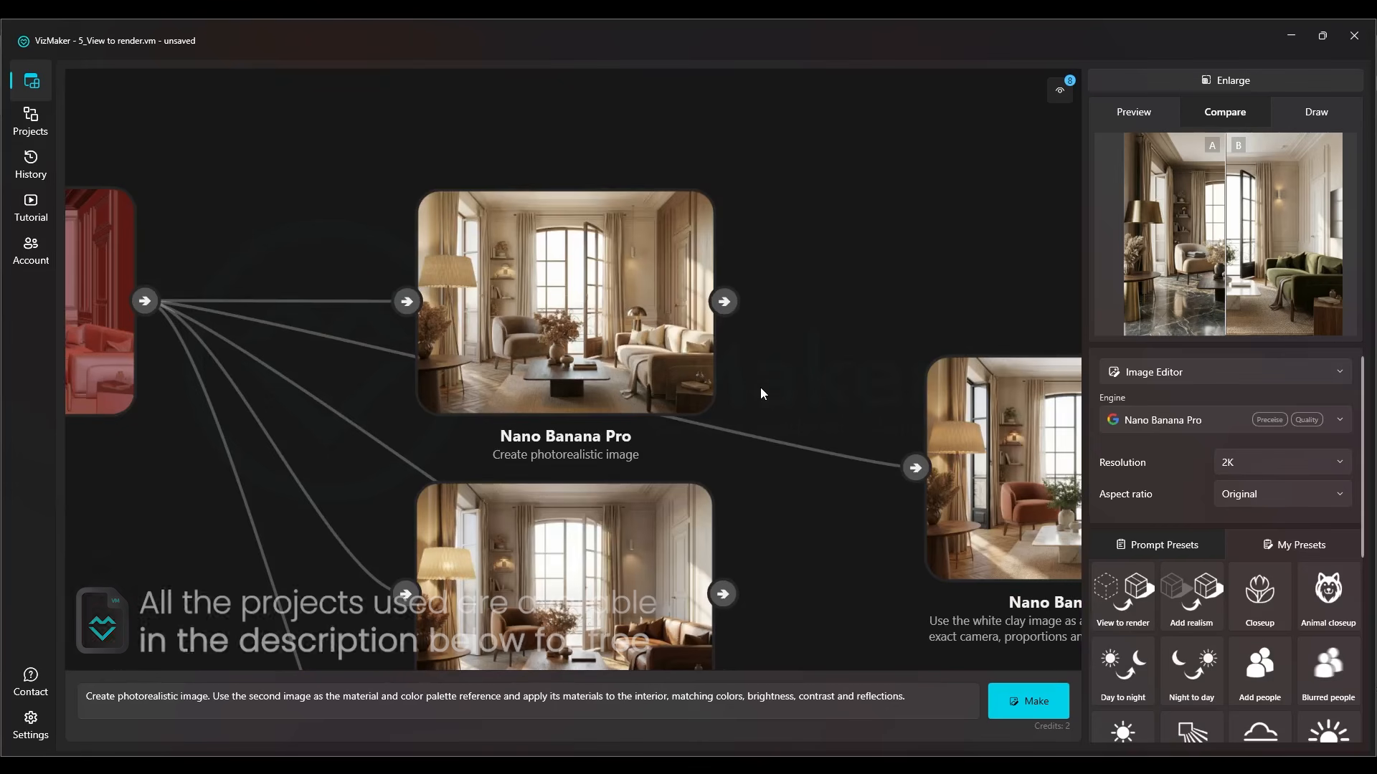
drag(760, 386, 783, 324)
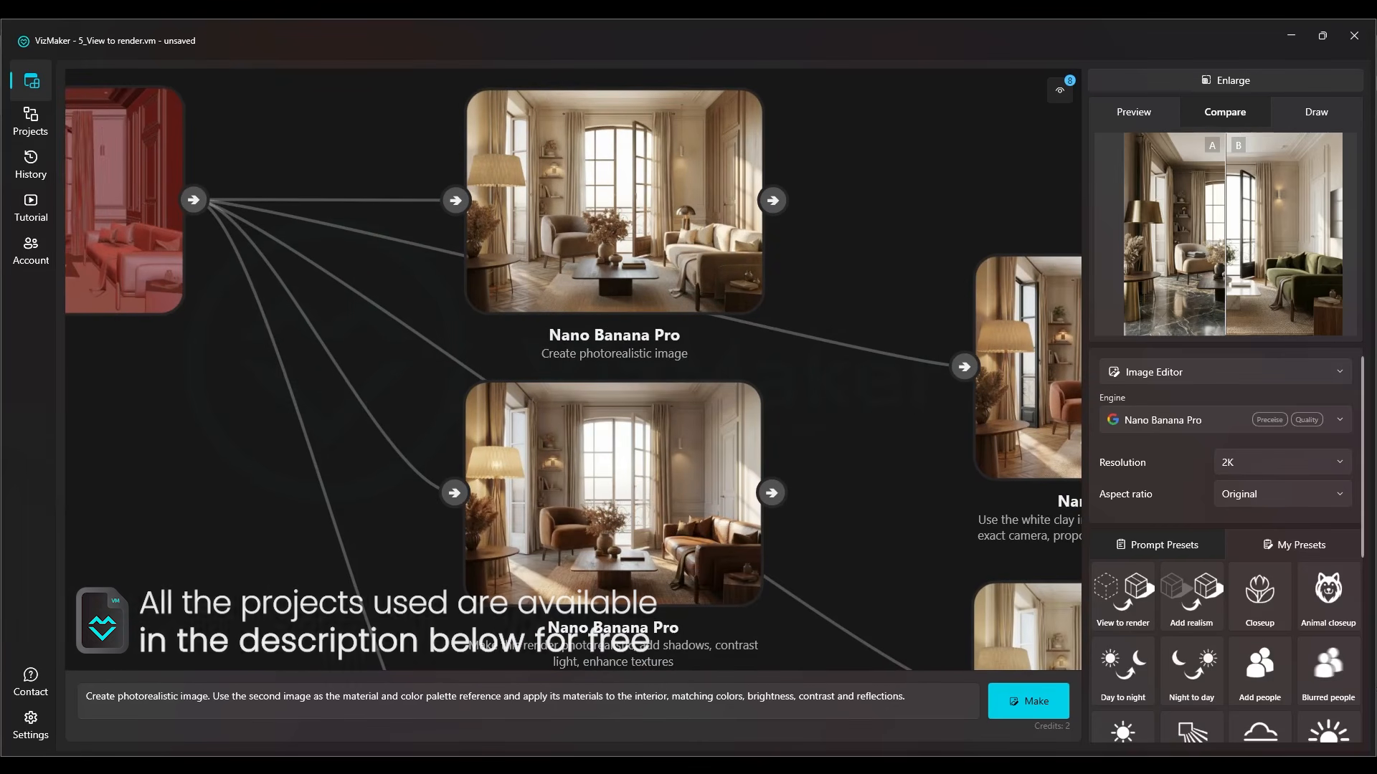